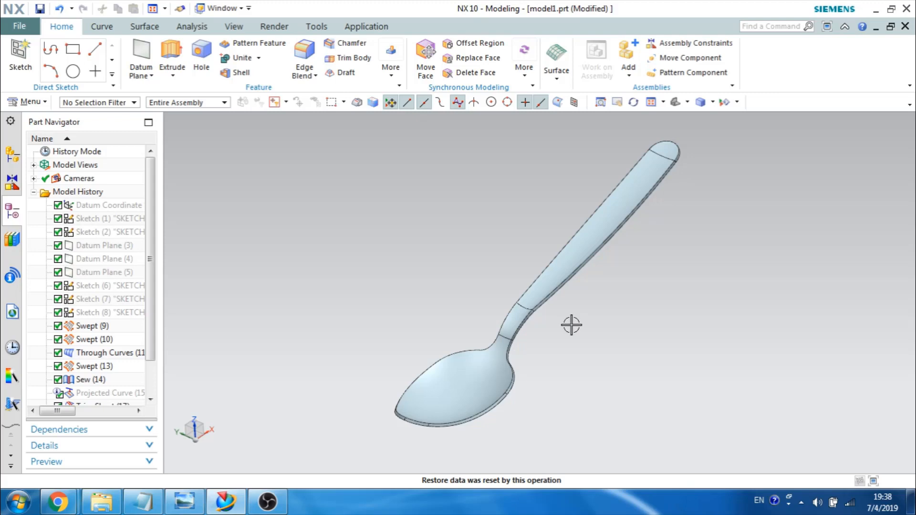
# Step: Switch to the model2.prt part and create a sketch on the XY plane of its datum coordinate system
pyautogui.click(221, 8)
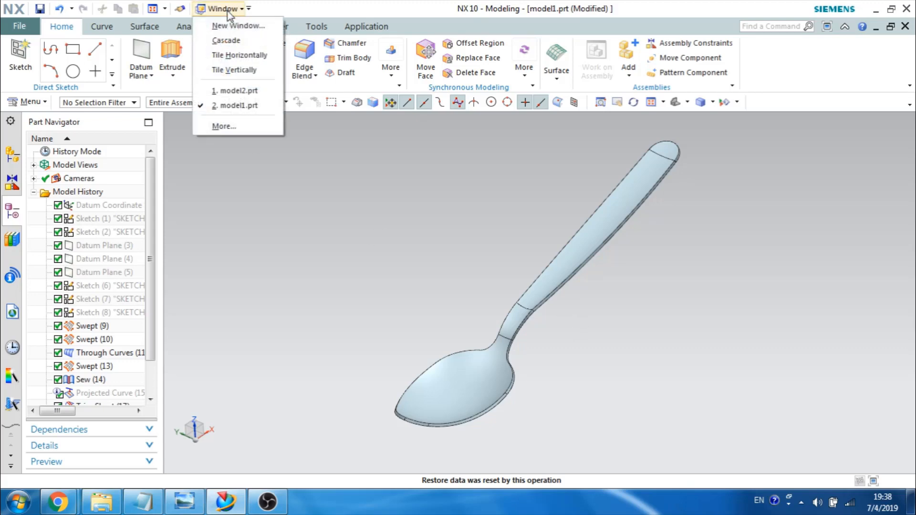
pyautogui.click(235, 90)
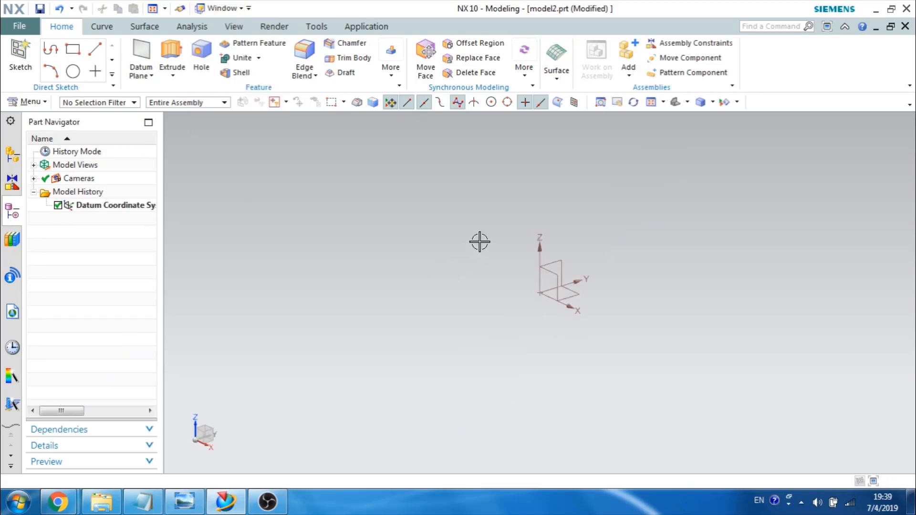
pyautogui.moveTo(379, 341); pyautogui.dragTo(379, 340, button='middle')
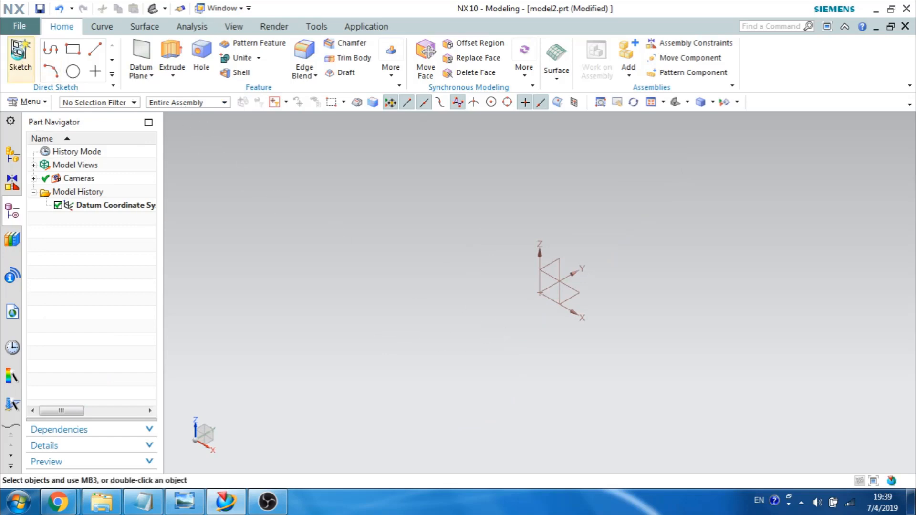
pyautogui.click(20, 53)
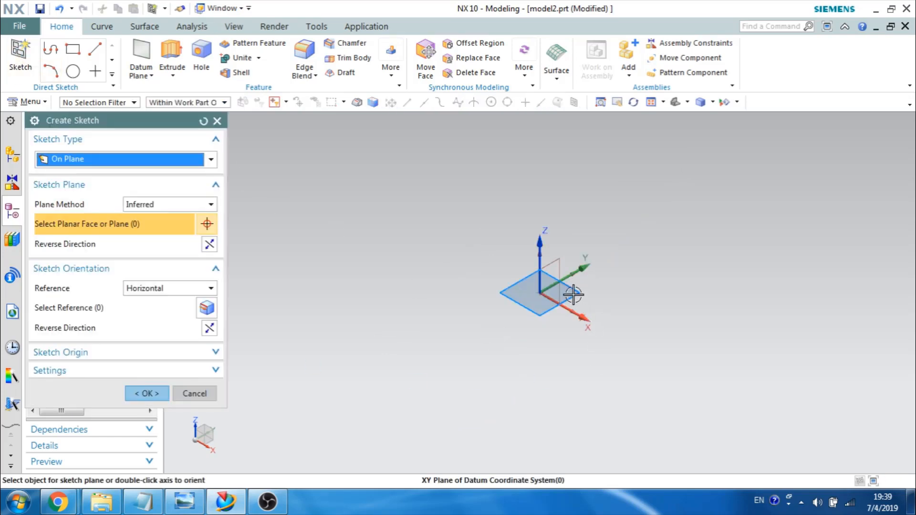
pyautogui.click(573, 295)
pyautogui.click(150, 393)
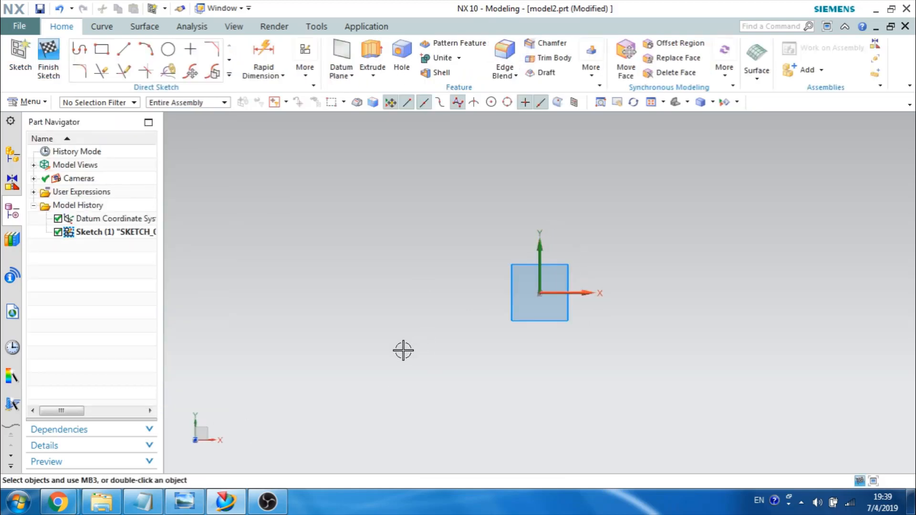
# Step: Consult the spoon reference drawing and sketch a horizontal line from the origin in the positive X direction
pyautogui.click(184, 501)
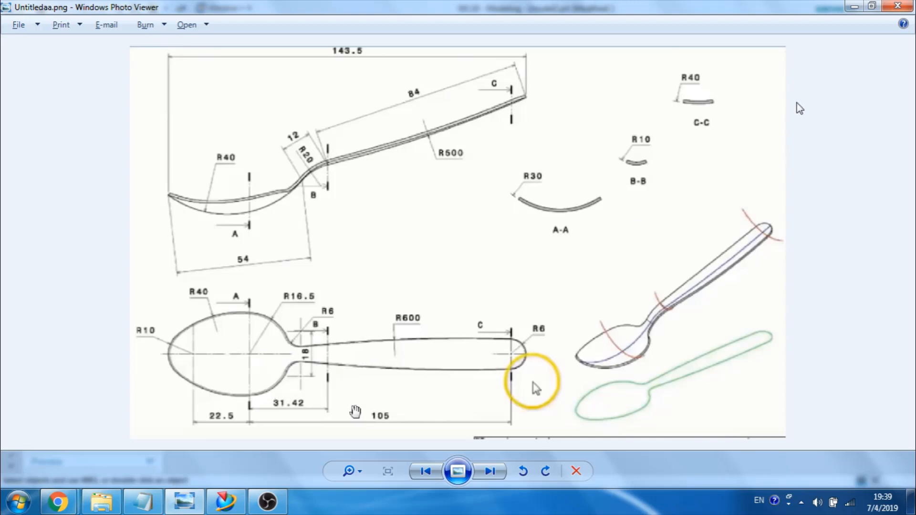
pyautogui.click(855, 6)
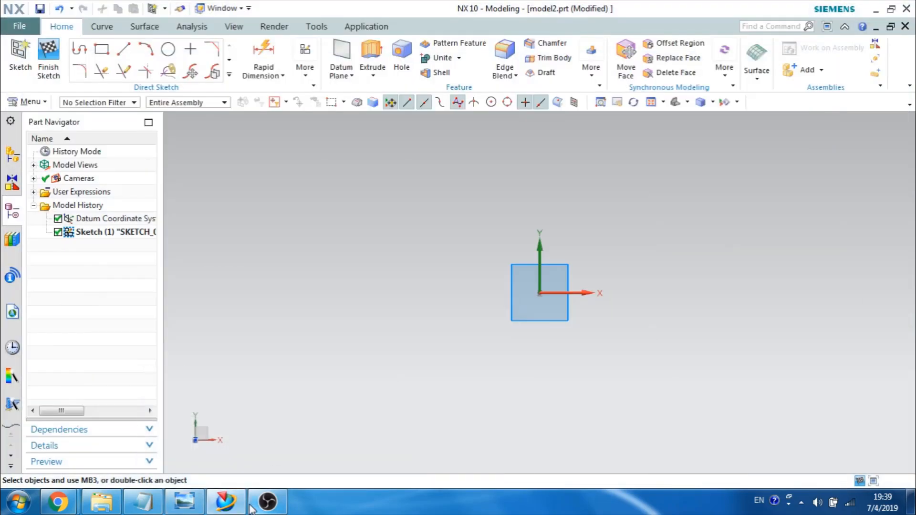
pyautogui.click(184, 501)
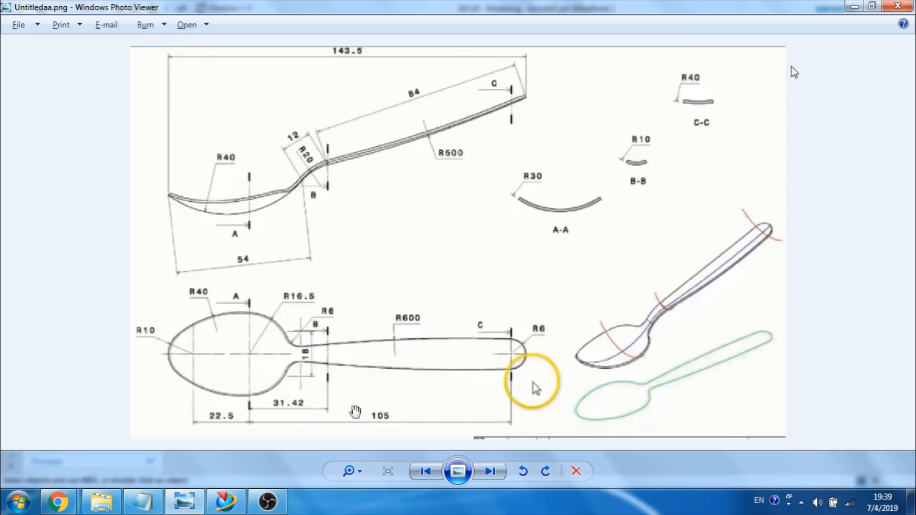
pyautogui.click(847, 7)
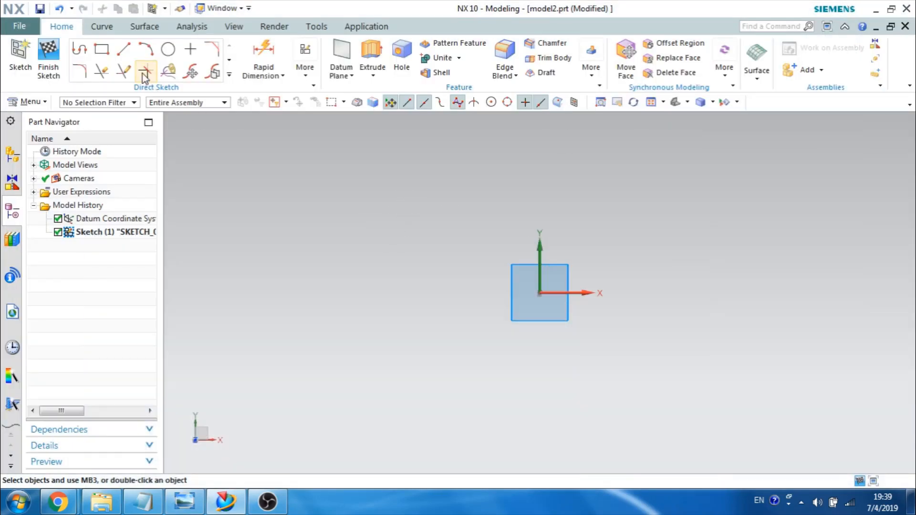
pyautogui.click(128, 50)
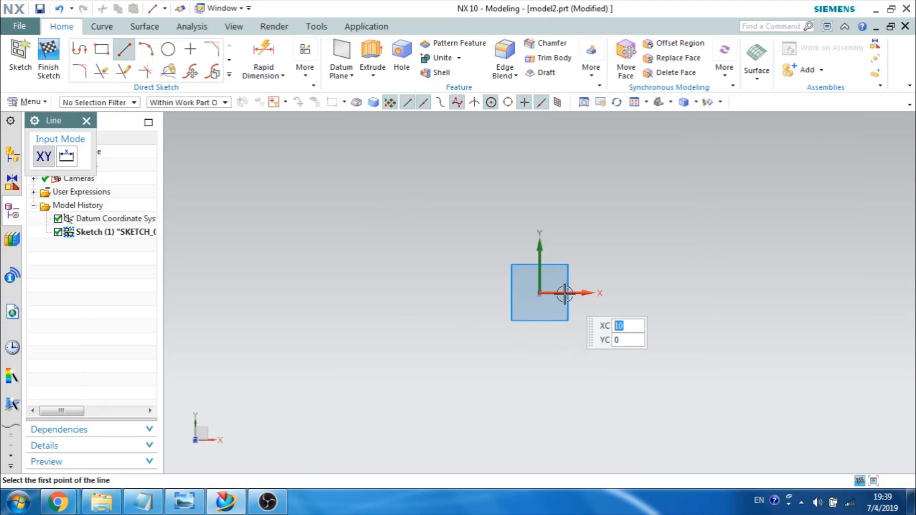
pyautogui.click(540, 293)
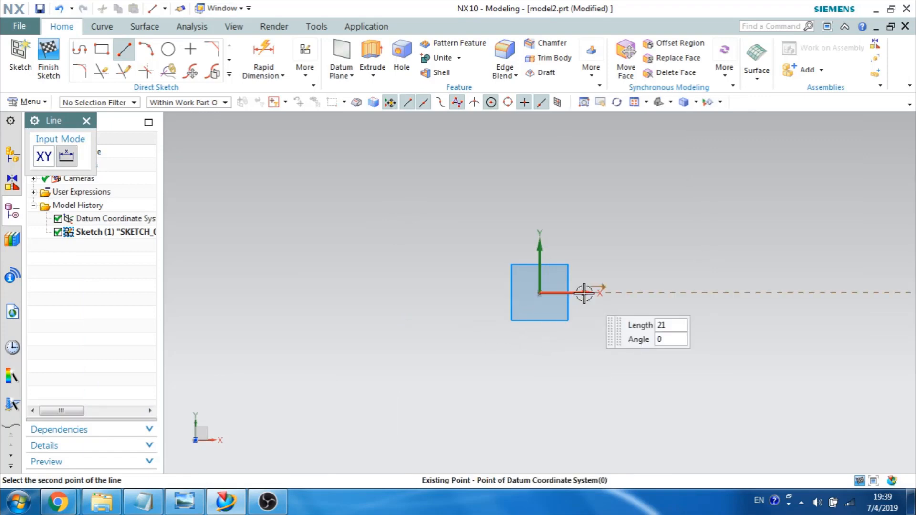
pyautogui.click(811, 292)
pyautogui.press('Escape')
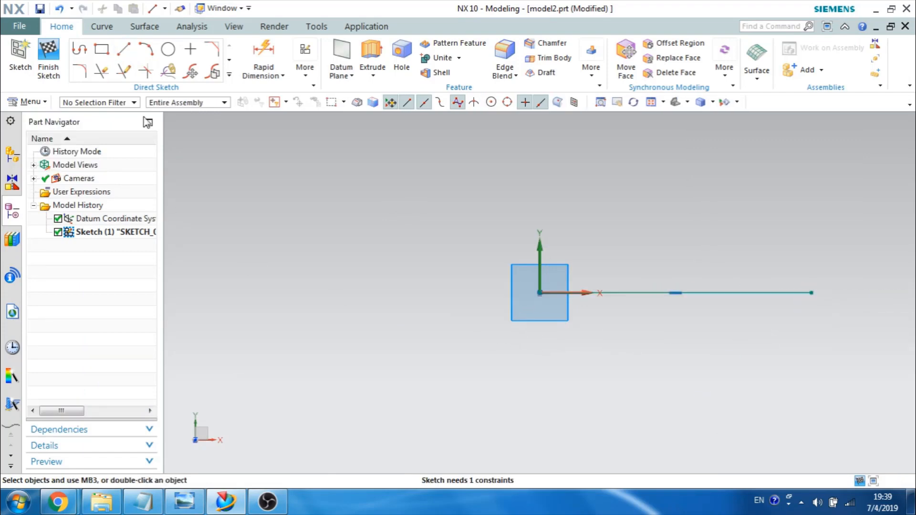
# Step: Sketch vertical lines left of the origin, about 36 mm up from the origin, and about 43 mm up from the horizontal line's free end
pyautogui.click(121, 54)
pyautogui.click(441, 241)
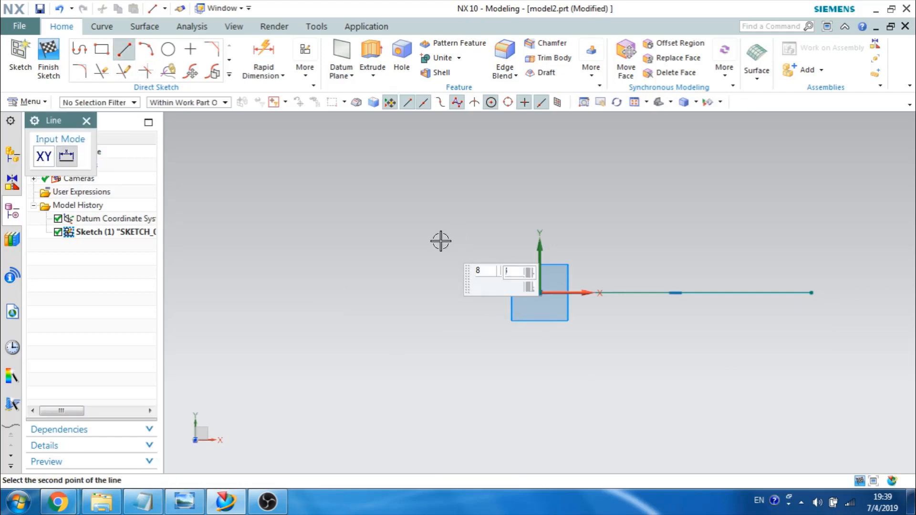
pyautogui.click(435, 391)
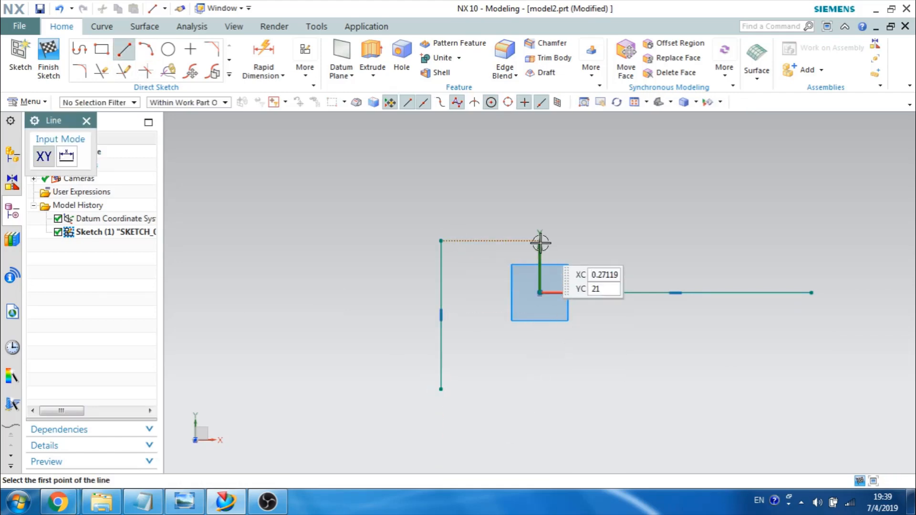
pyautogui.click(542, 291)
pyautogui.click(540, 204)
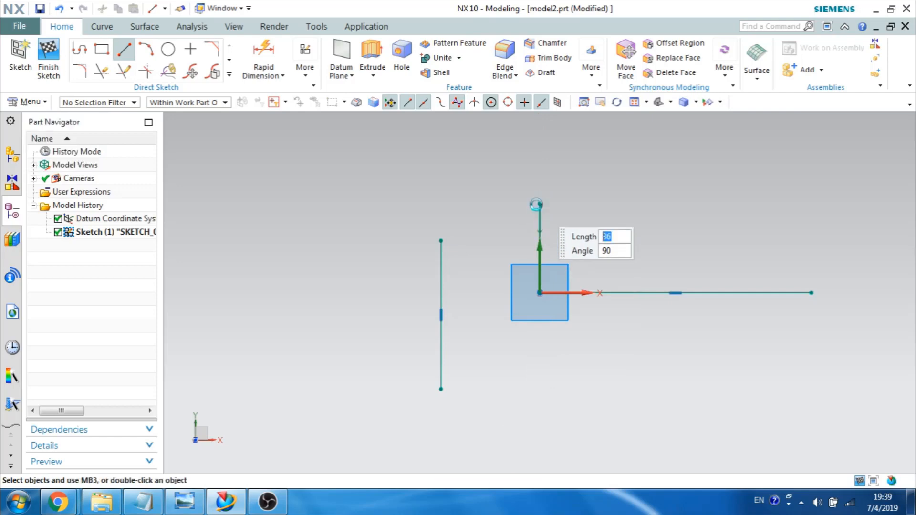
pyautogui.click(811, 292)
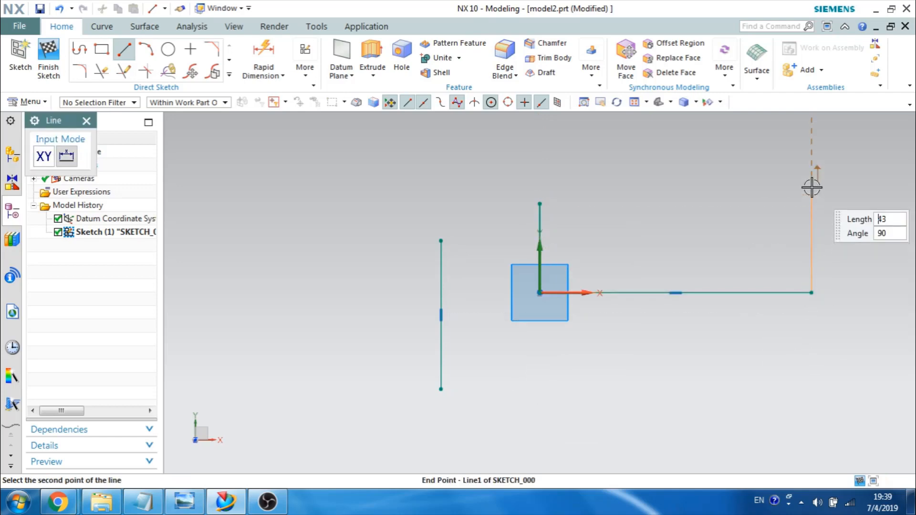
pyautogui.click(811, 187)
pyautogui.press('Escape')
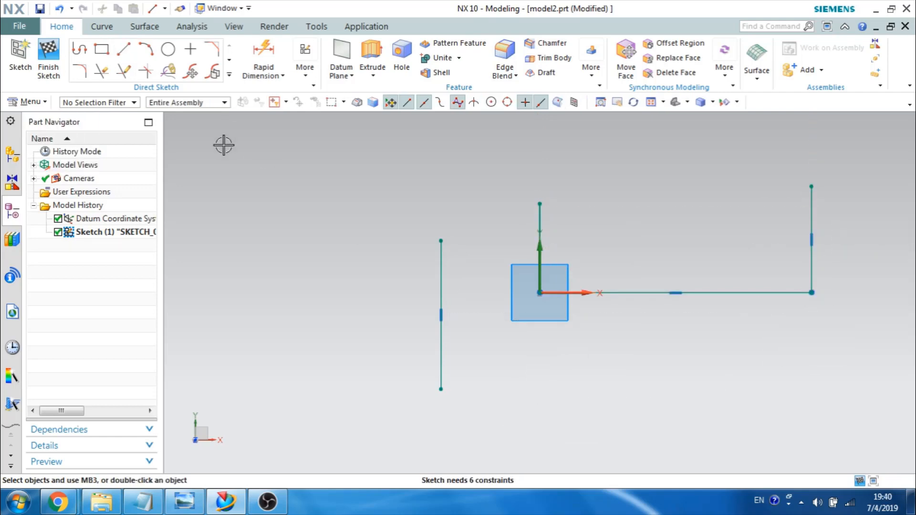
# Step: Sketch a horizontal helper line below the geometry and extend the origin and right-end vertical lines down to it
pyautogui.click(124, 49)
pyautogui.click(482, 384)
pyautogui.click(886, 384)
pyautogui.press('Escape')
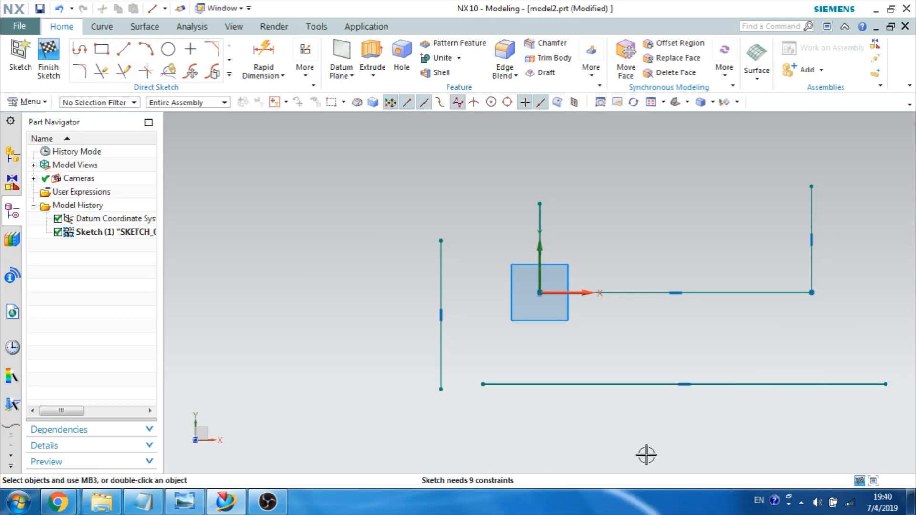
pyautogui.press('e')
pyautogui.click(541, 260)
pyautogui.click(811, 272)
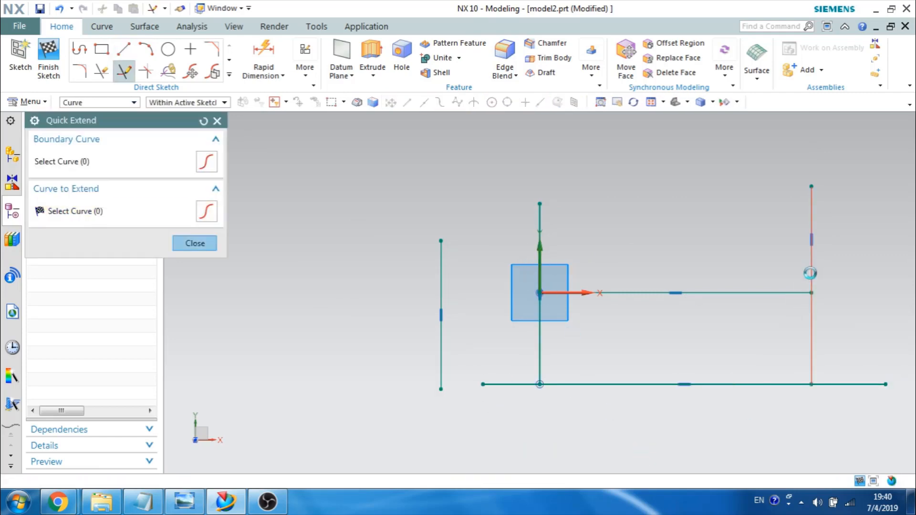
pyautogui.press('Escape')
# Step: Delete the lower helper line and extend the horizontal line through the origin to the left vertical line
pyautogui.click(667, 385)
pyautogui.press('Delete')
pyautogui.press('e')
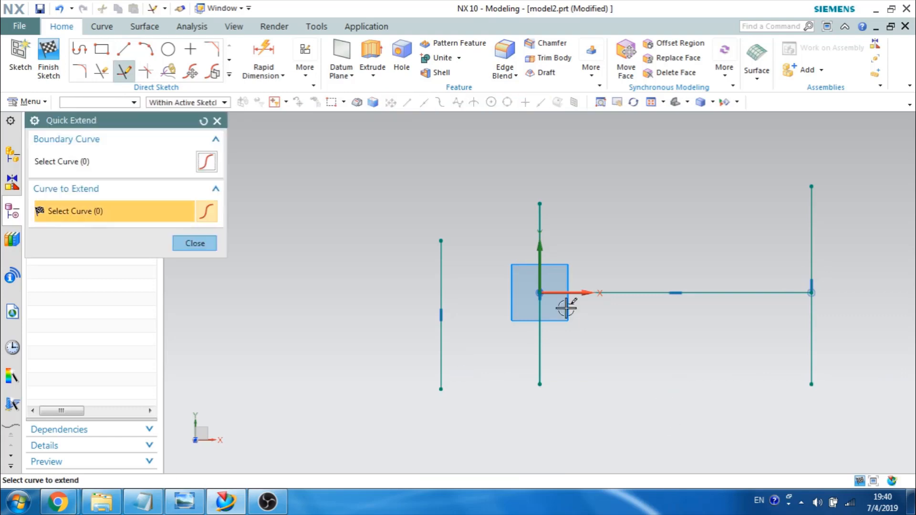
pyautogui.click(571, 293)
pyautogui.press('Escape')
# Step: Convert the three vertical lines and the horizontal line into reference lines
pyautogui.click(440, 362)
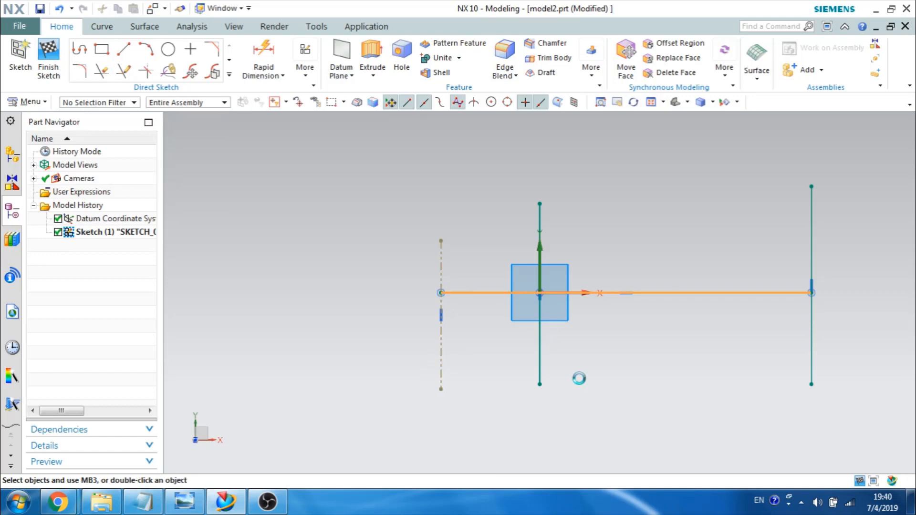
pyautogui.hotkey('ctrl', 't')
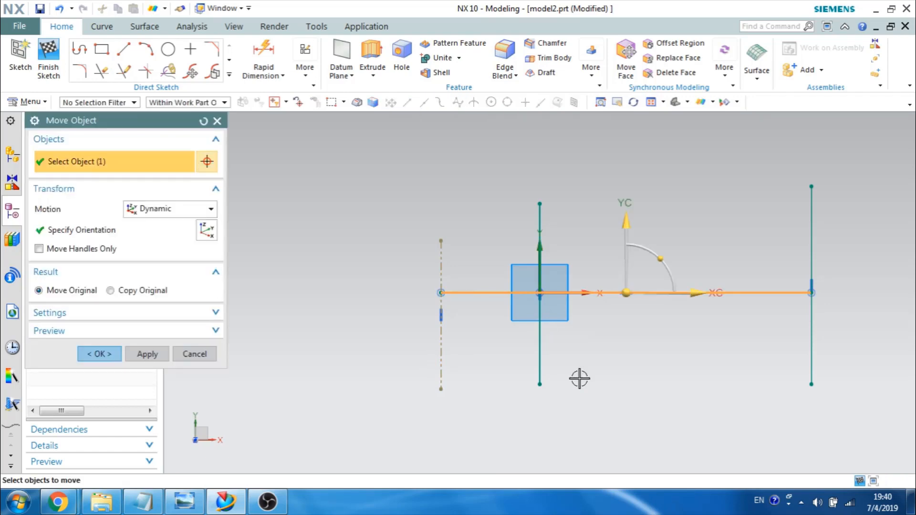
pyautogui.press('Escape')
pyautogui.moveTo(591, 376); pyautogui.dragTo(591, 376, button='right')
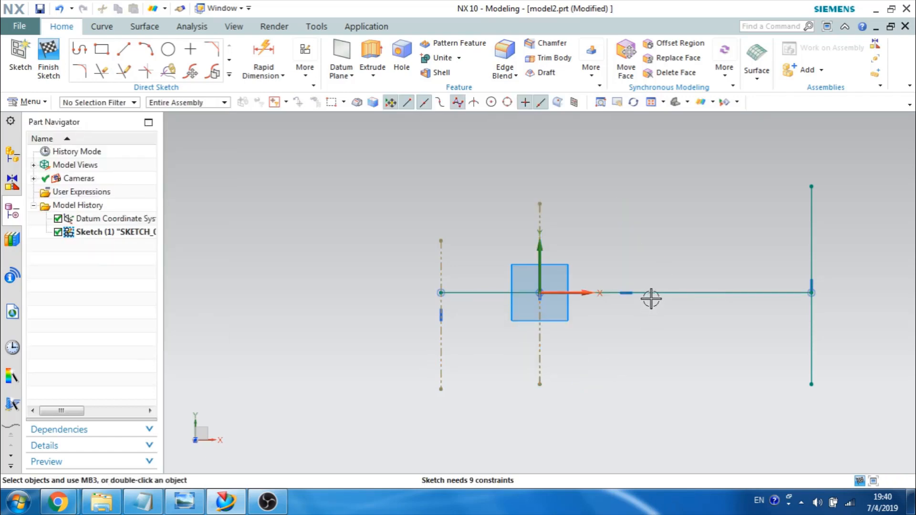
pyautogui.moveTo(651, 298); pyautogui.dragTo(687, 336, button='right')
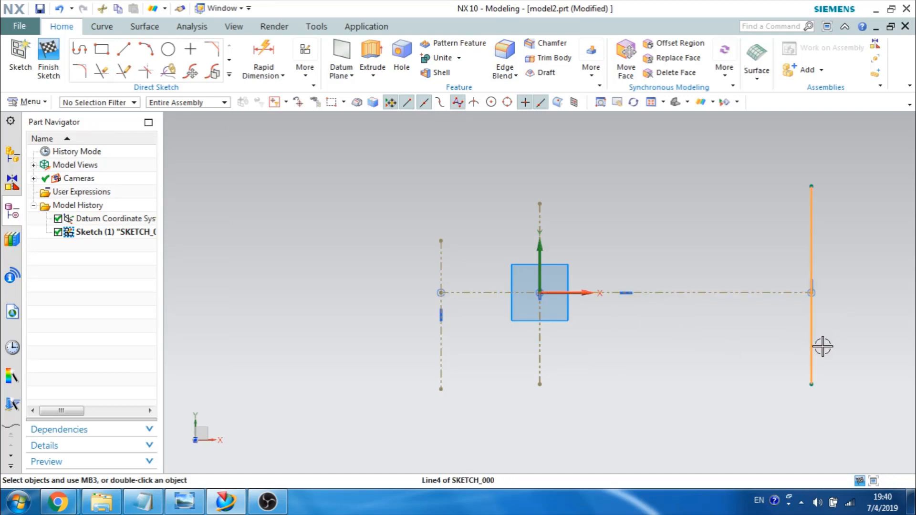
pyautogui.moveTo(816, 332); pyautogui.dragTo(839, 353, button='right')
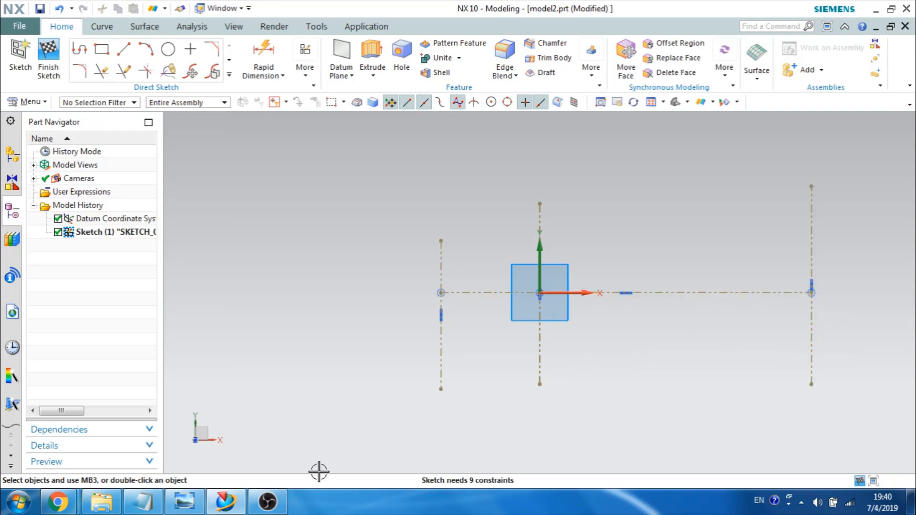
# Step: Check the spoon drawing and add a 22,5 mm horizontal linear dimension between the left and middle vertical reference lines
pyautogui.hotkey('ctrl', 'f')
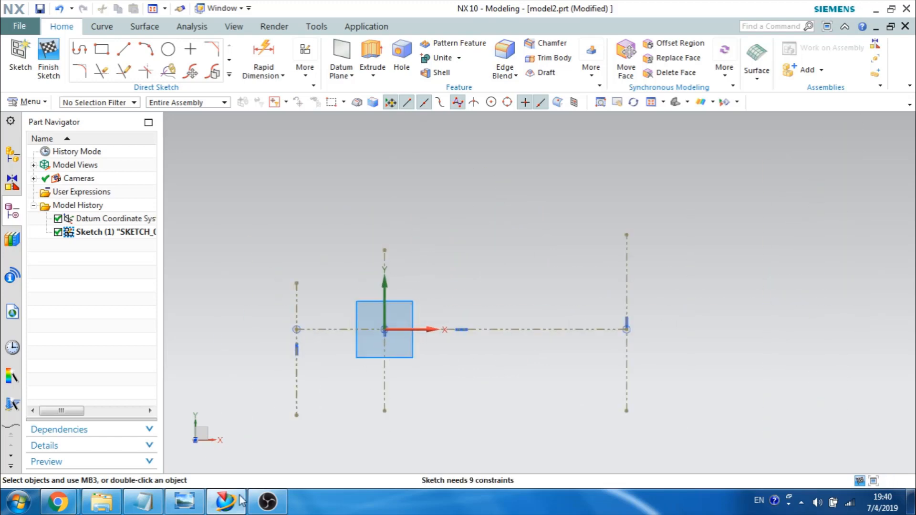
pyautogui.click(184, 500)
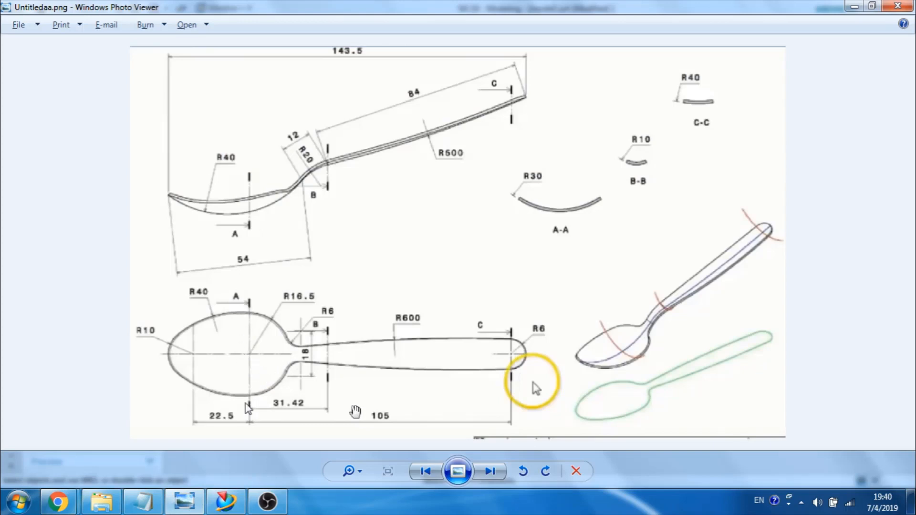
pyautogui.click(854, 6)
pyautogui.click(263, 74)
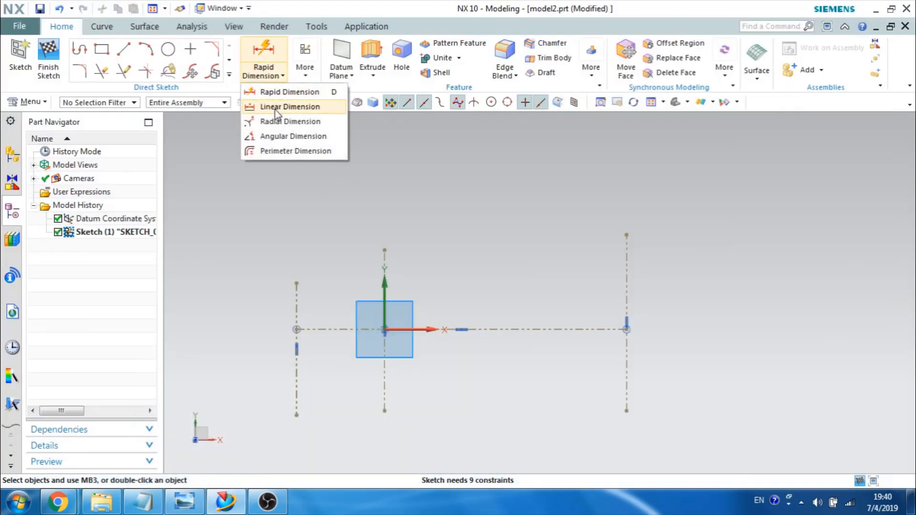
pyautogui.click(276, 108)
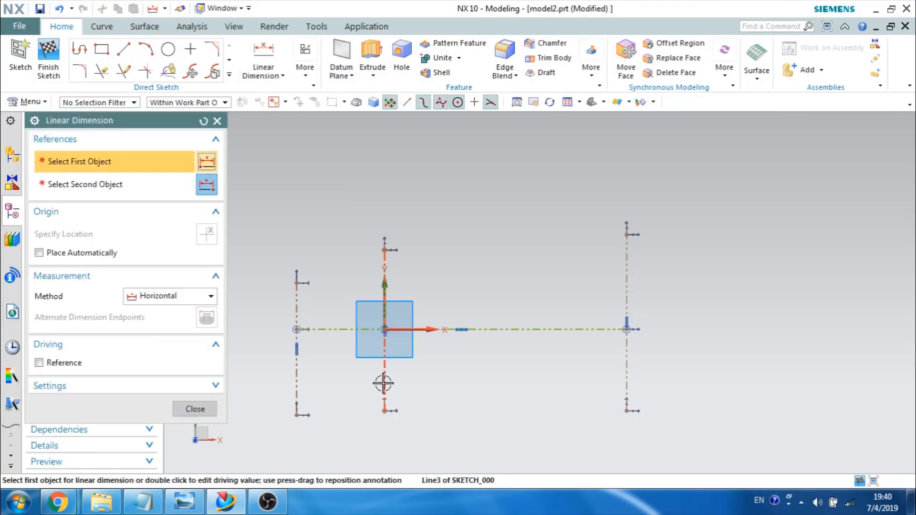
pyautogui.click(383, 383)
pyautogui.click(297, 378)
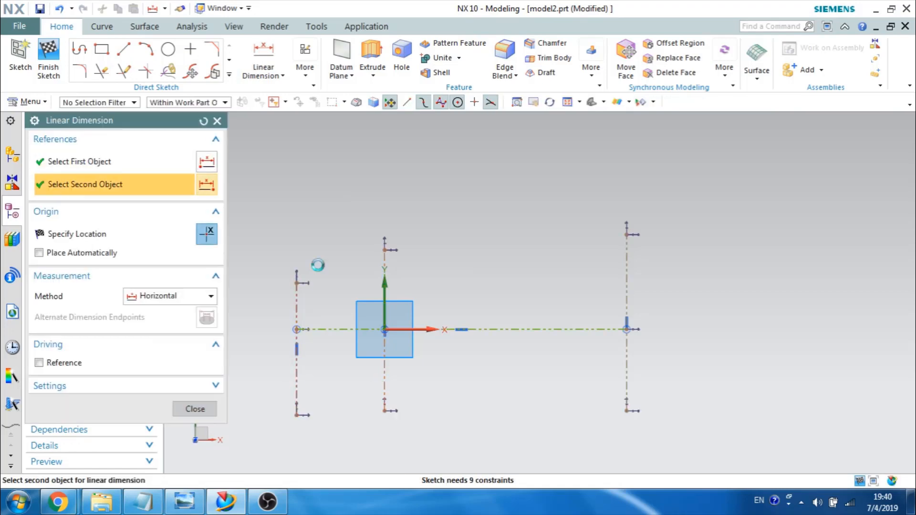
pyautogui.click(328, 204)
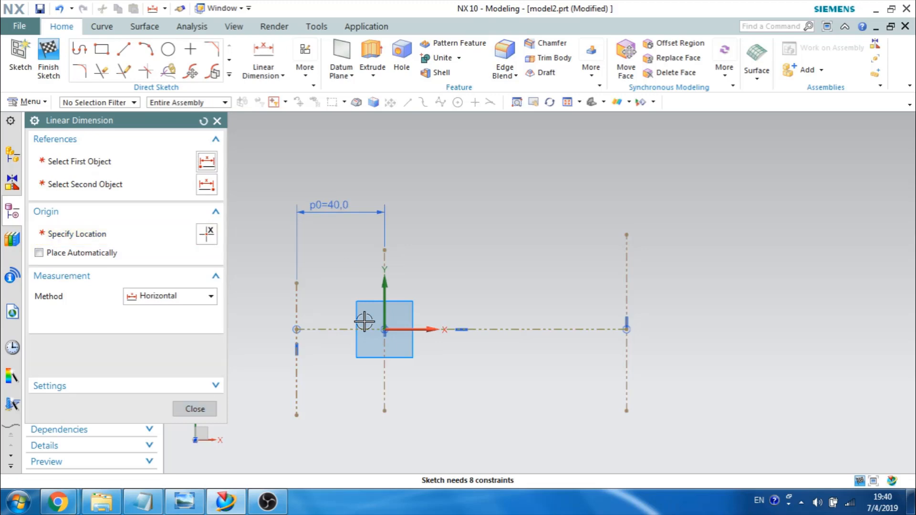
pyautogui.write('22,5')
pyautogui.press('Return')
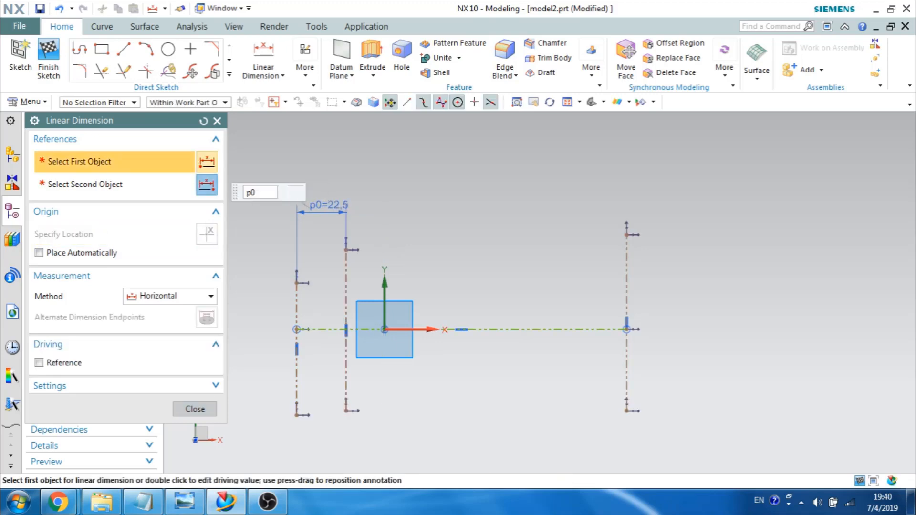
pyautogui.press('Escape')
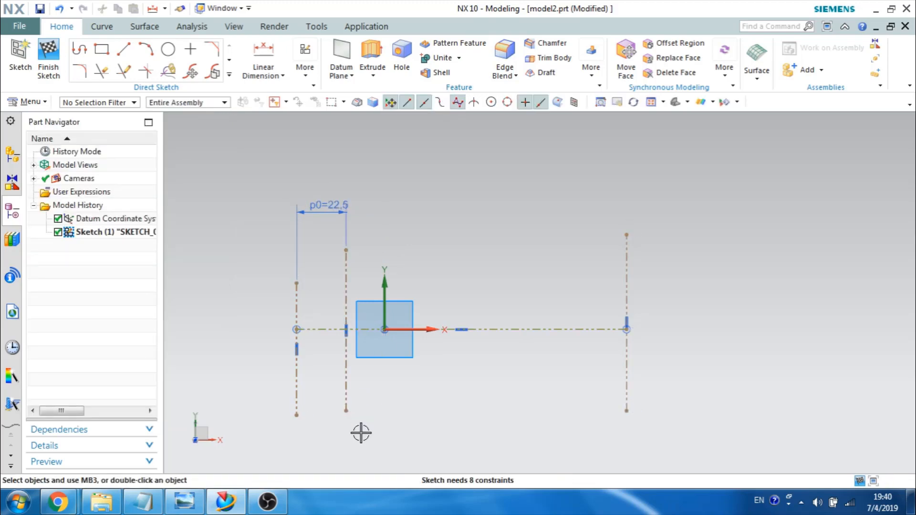
# Step: Constrain the lower endpoint of the middle vertical reference line onto the Y axis with a Point on Curve constraint
pyautogui.press('c')
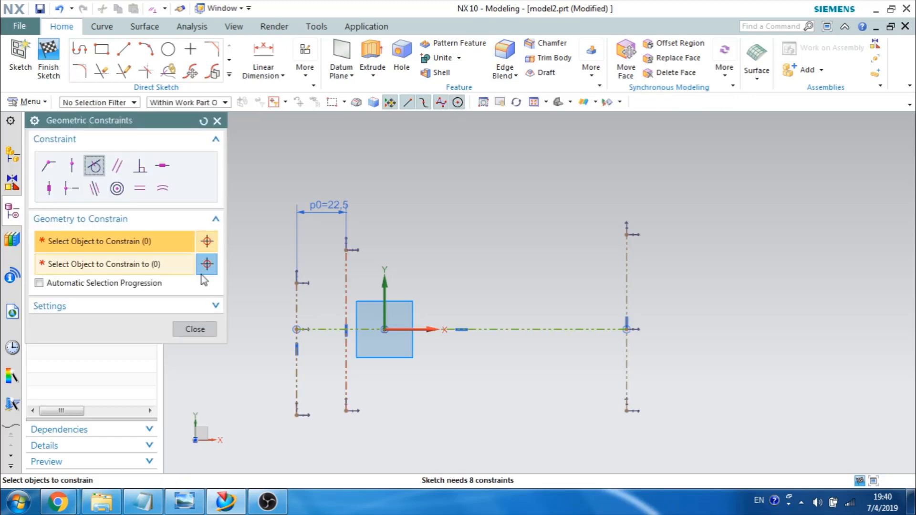
pyautogui.click(71, 166)
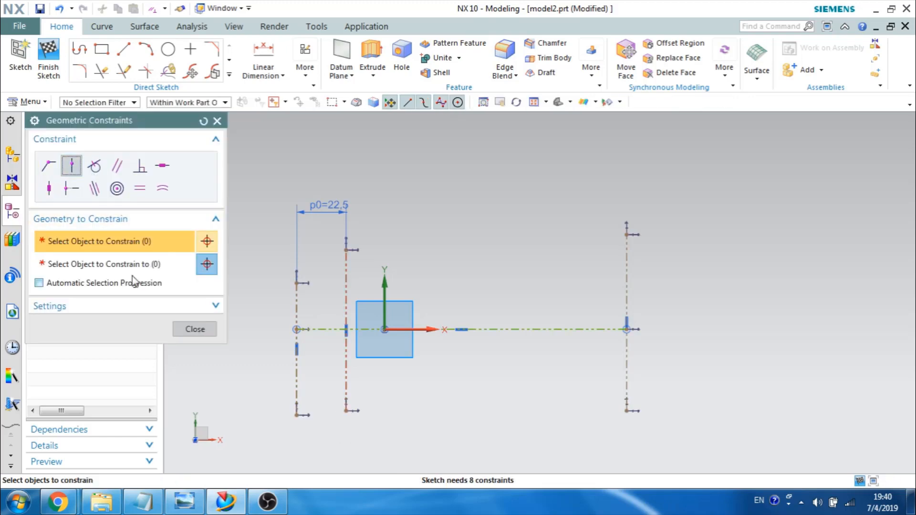
pyautogui.click(347, 410)
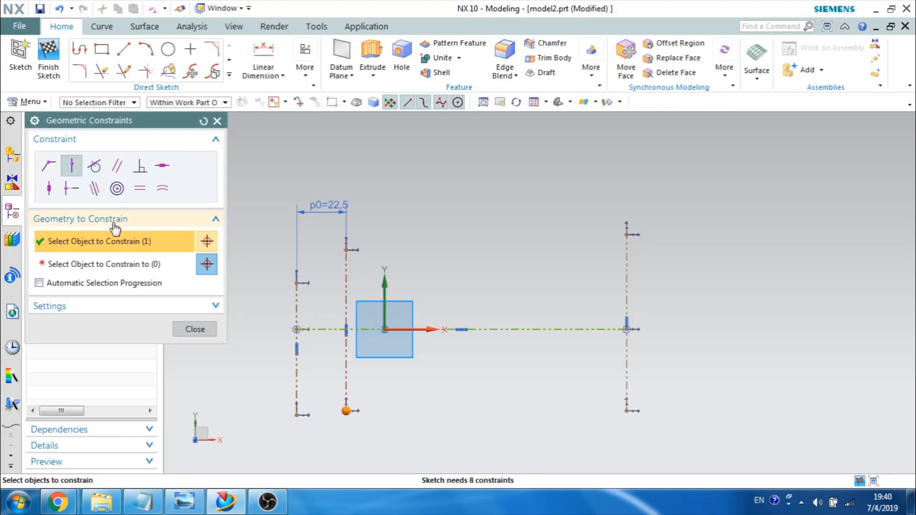
pyautogui.click(102, 263)
pyautogui.click(384, 287)
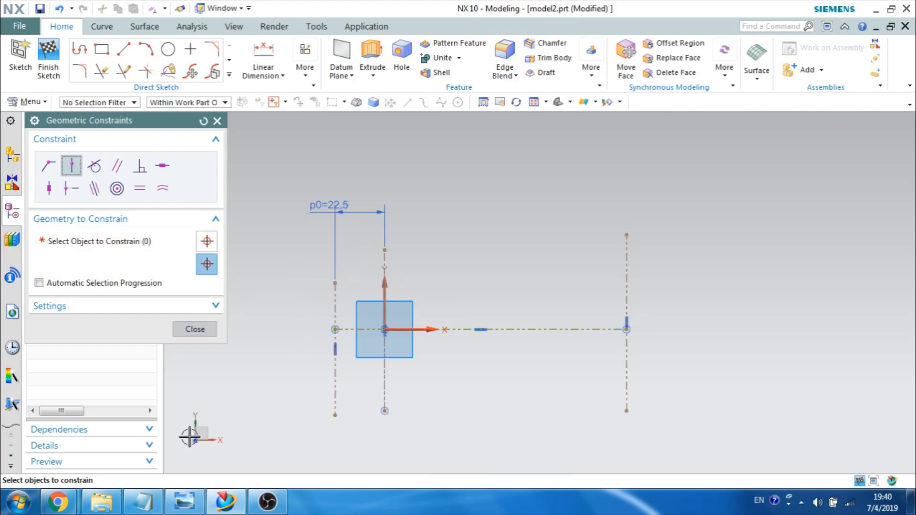
pyautogui.click(194, 330)
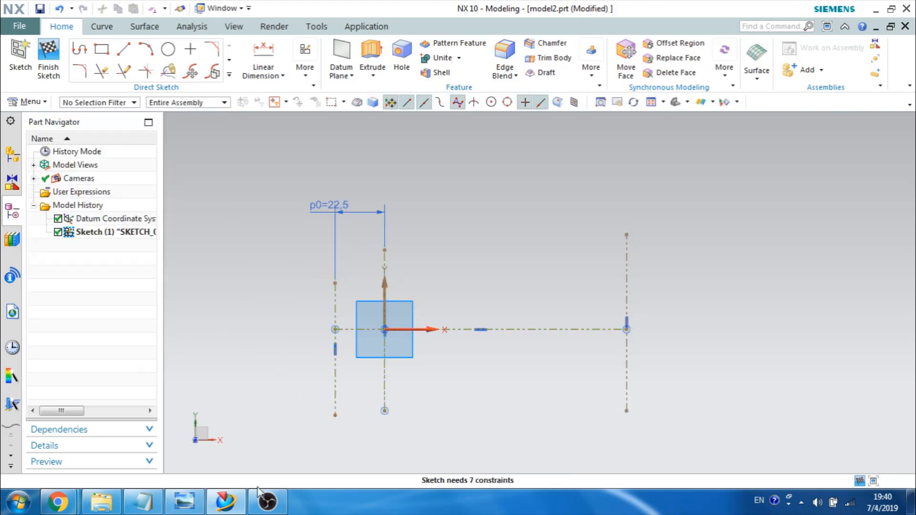
# Step: Sketch a vertical line crossing the horizontal line between the Y axis and the right-end line, and convert it to a reference line
pyautogui.click(184, 501)
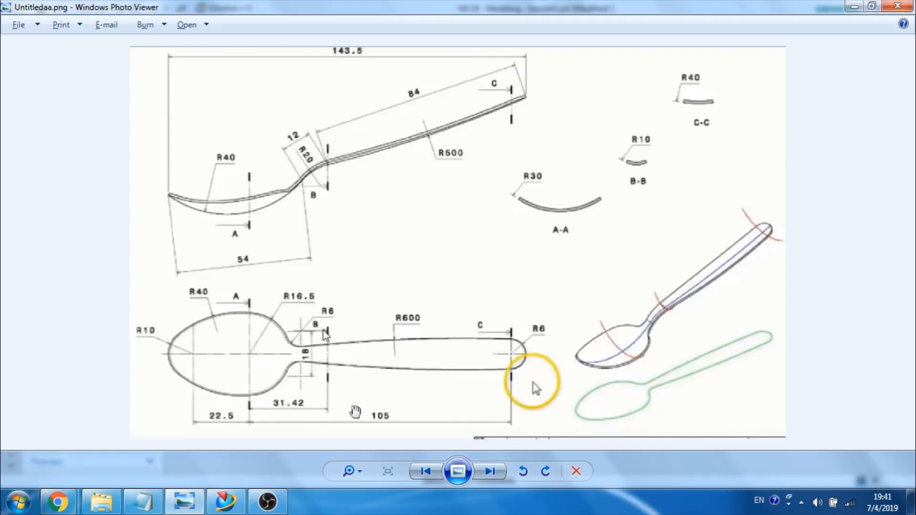
pyautogui.click(854, 6)
pyautogui.click(124, 50)
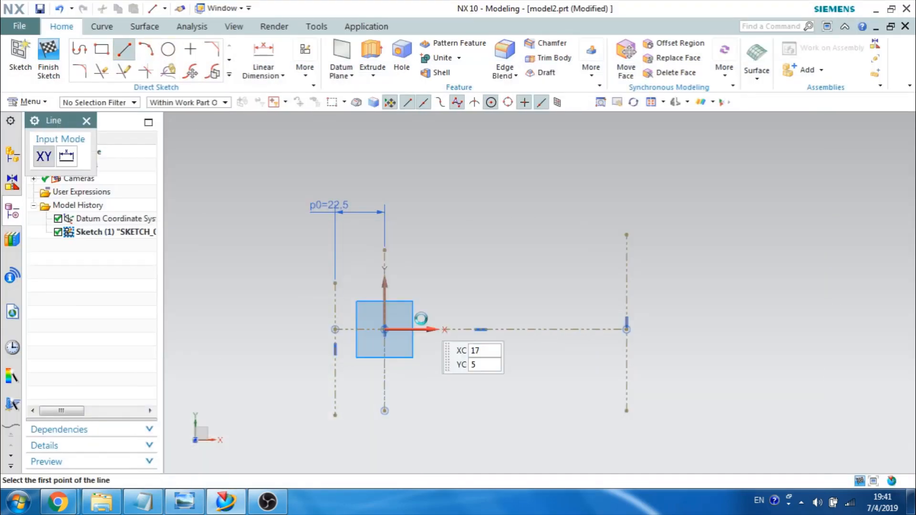
pyautogui.click(464, 254)
pyautogui.click(464, 399)
pyautogui.press('Escape')
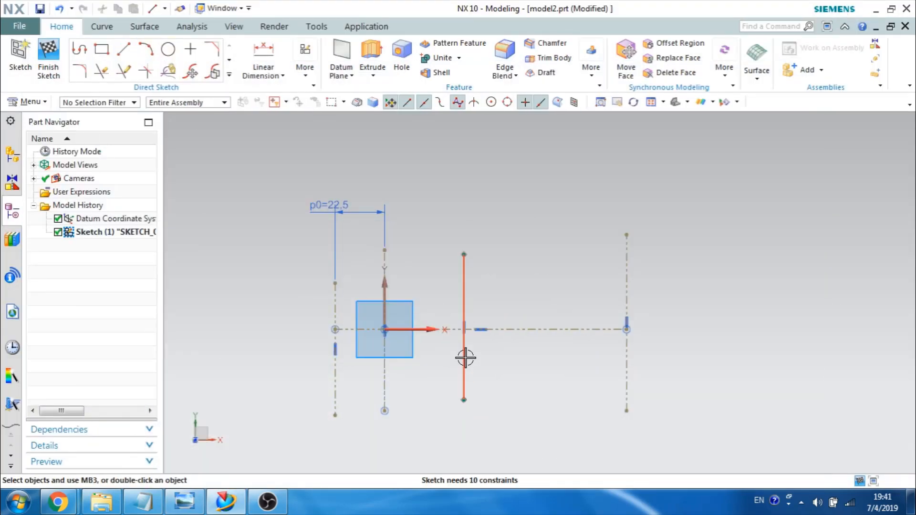
pyautogui.rightClick(465, 358)
pyautogui.click(496, 380)
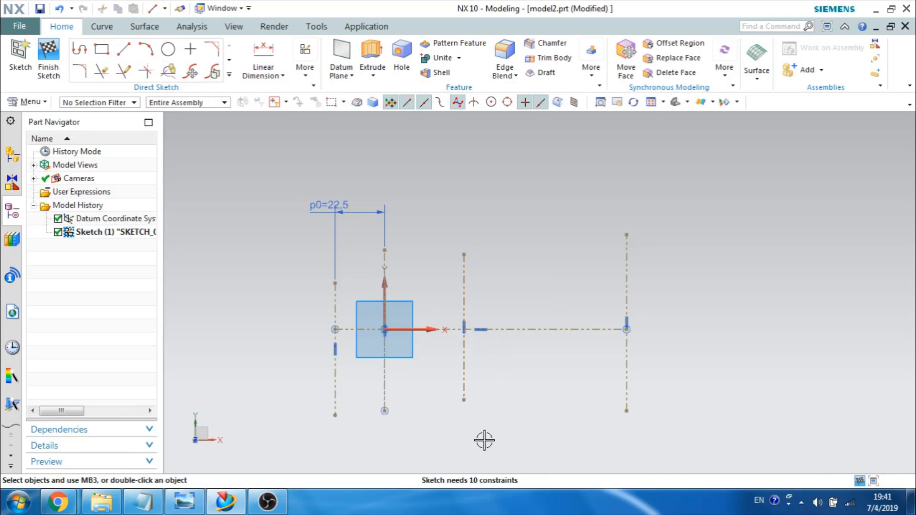
# Step: Add a rapid dimension with the Inferred method for the horizontal distance between the Y-axis reference line and the new vertical line
pyautogui.press('d')
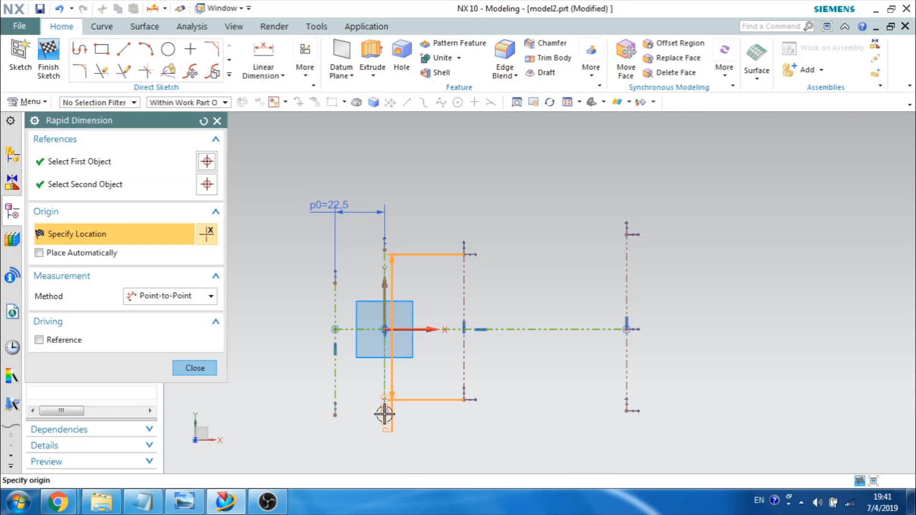
pyautogui.click(158, 192)
pyautogui.click(384, 411)
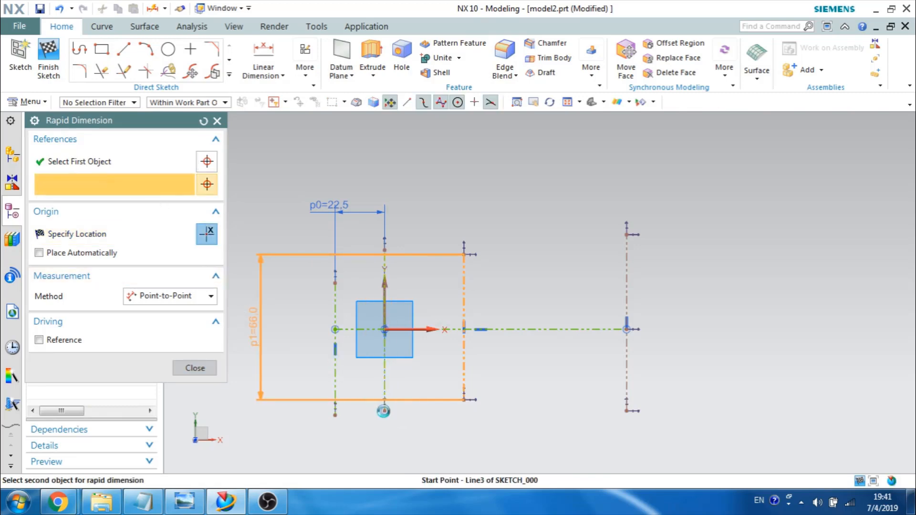
pyautogui.click(210, 296)
pyautogui.click(190, 311)
pyautogui.click(428, 427)
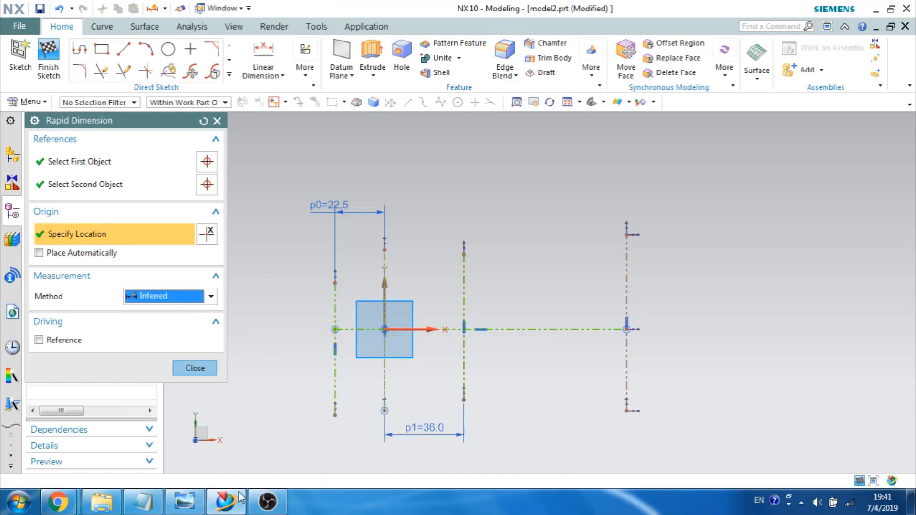
# Step: Check the spoon drawing and set the distance between the Y-axis line and the new vertical line to 31.42 mm
pyautogui.click(184, 501)
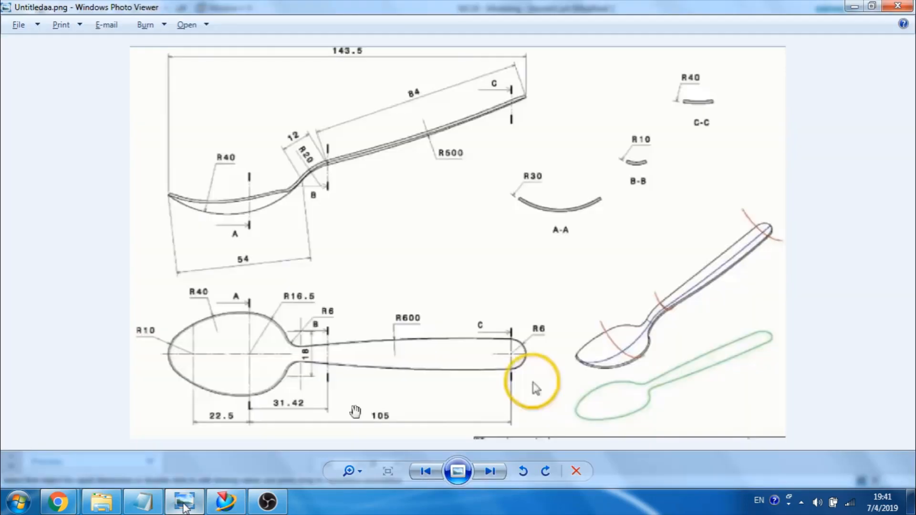
pyautogui.click(185, 503)
pyautogui.doubleClick(432, 429)
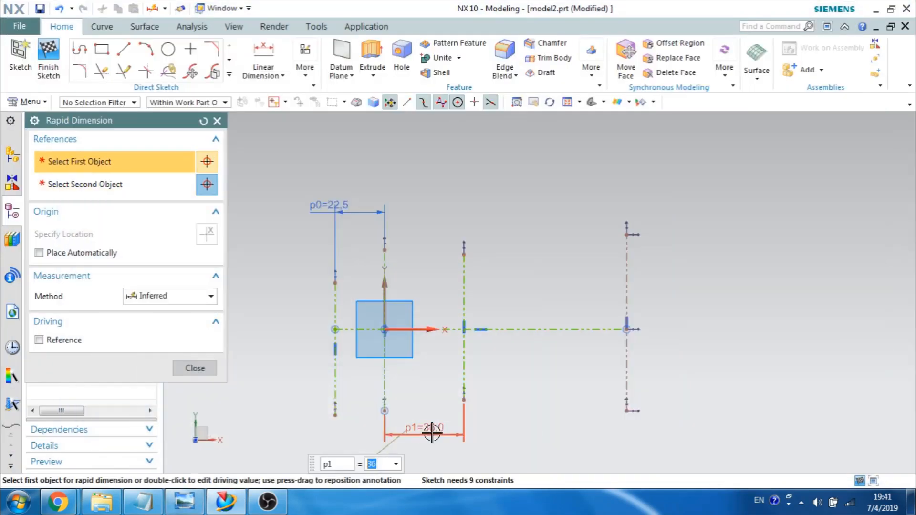
pyautogui.write('3')
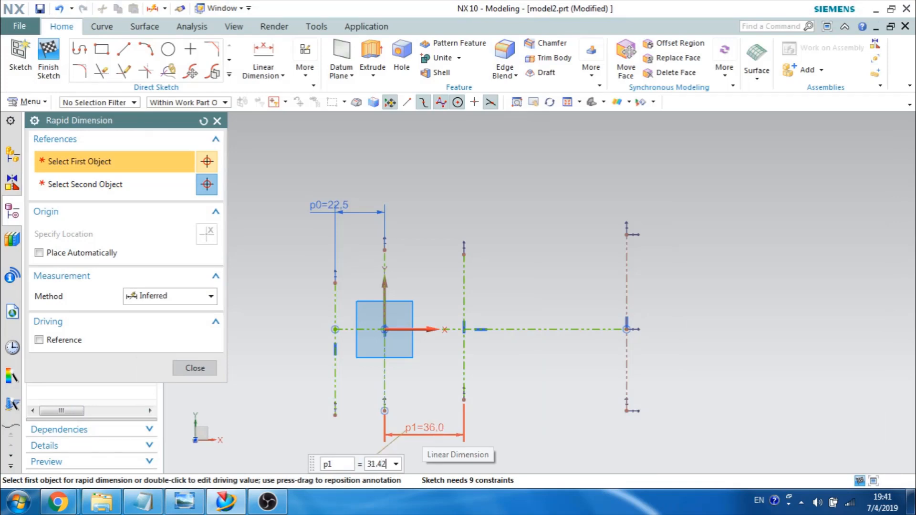
pyautogui.press('Return')
pyautogui.press('Escape')
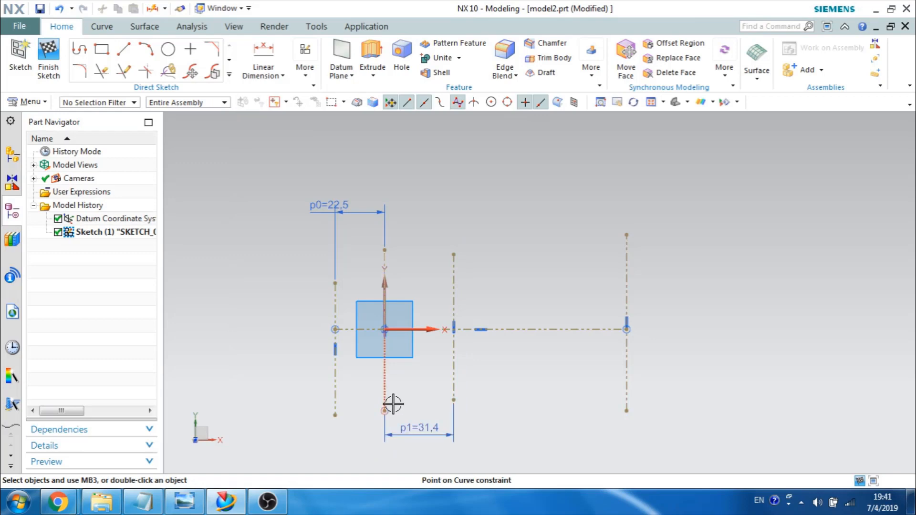
# Step: Check the drawing and add a 105 mm horizontal linear dimension between the Y-axis line and the right-end vertical reference line
pyautogui.click(184, 502)
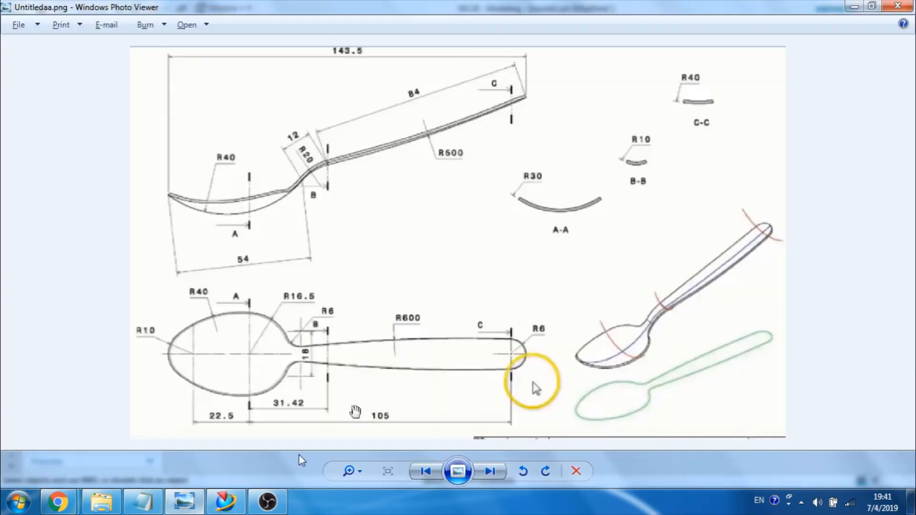
pyautogui.click(854, 6)
pyautogui.click(257, 58)
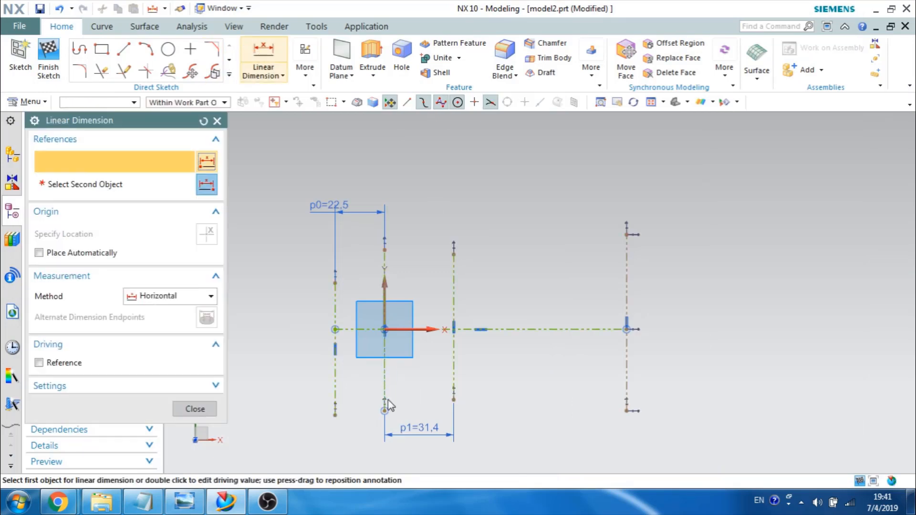
pyautogui.click(384, 409)
pyautogui.click(621, 411)
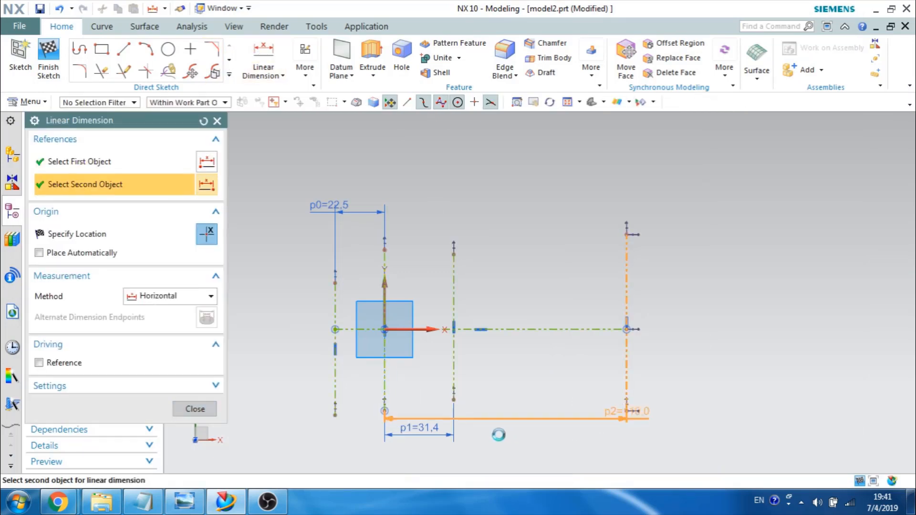
pyautogui.click(501, 455)
pyautogui.write('105')
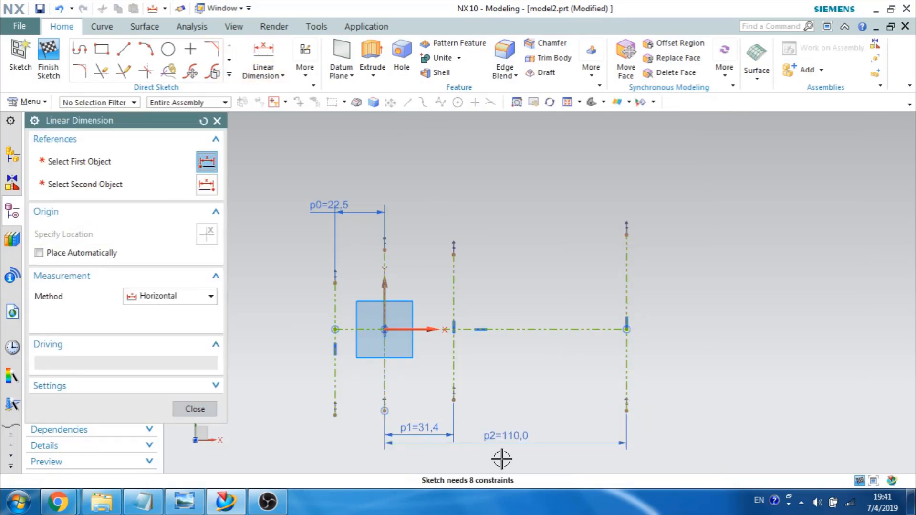
pyautogui.press('Return')
pyautogui.press('Escape')
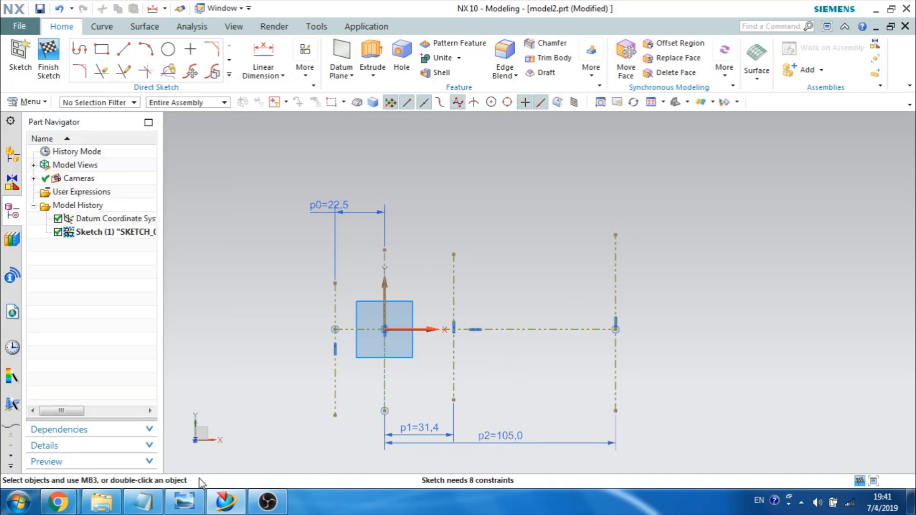
# Step: Check the bowl radii and sketch a 10 mm radius arc by center and endpoints, centered where the leftmost reference lines meet
pyautogui.click(185, 504)
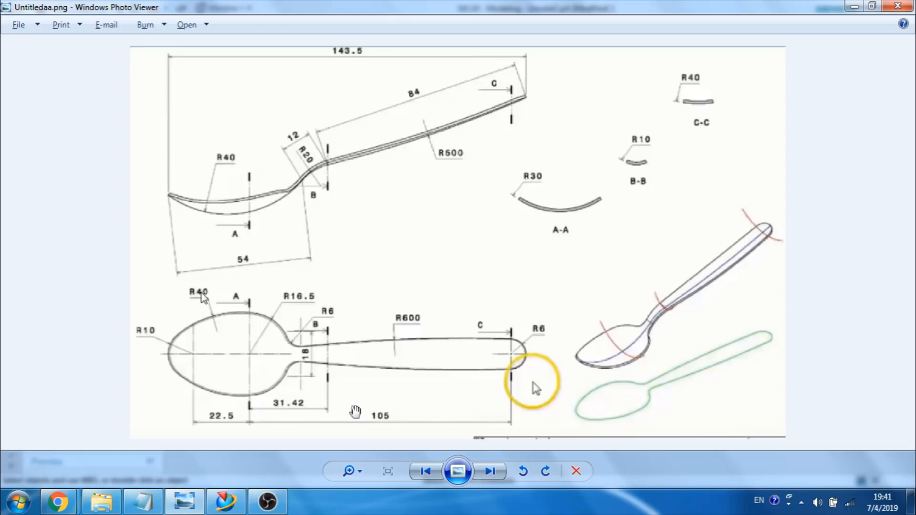
pyautogui.click(852, 9)
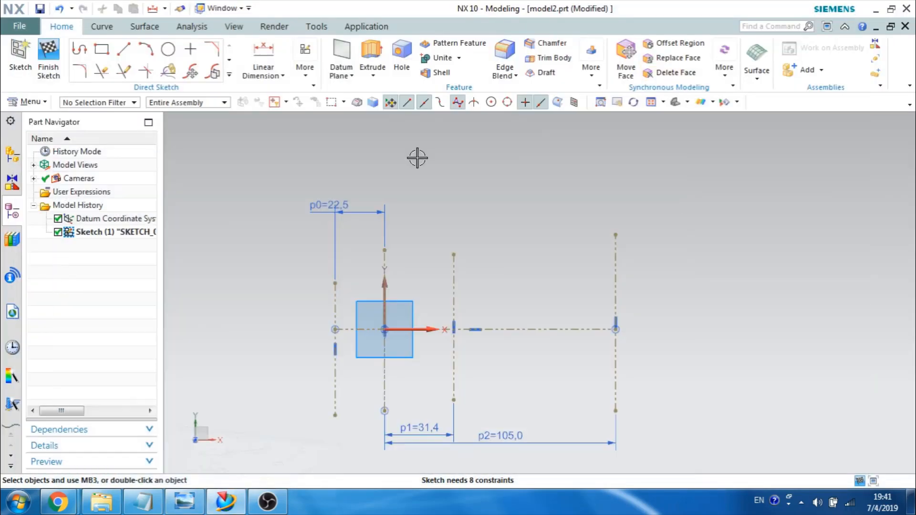
pyautogui.click(146, 49)
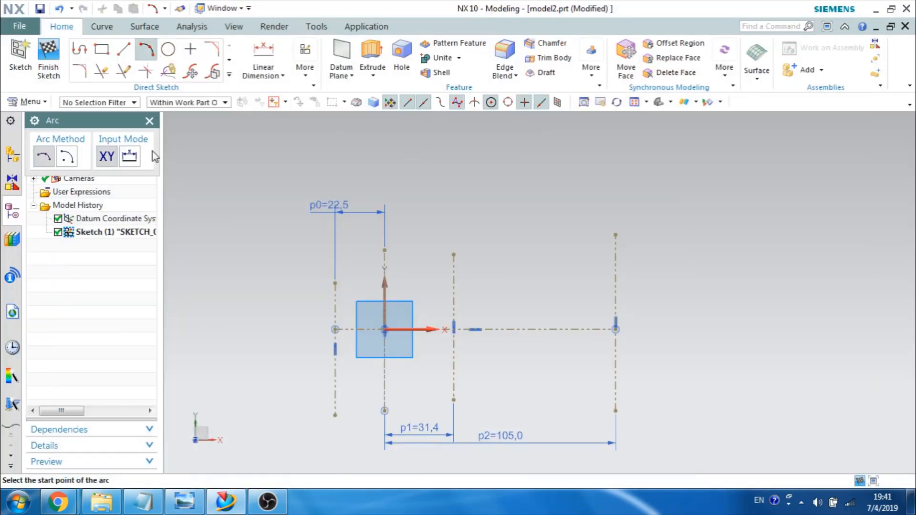
pyautogui.click(69, 160)
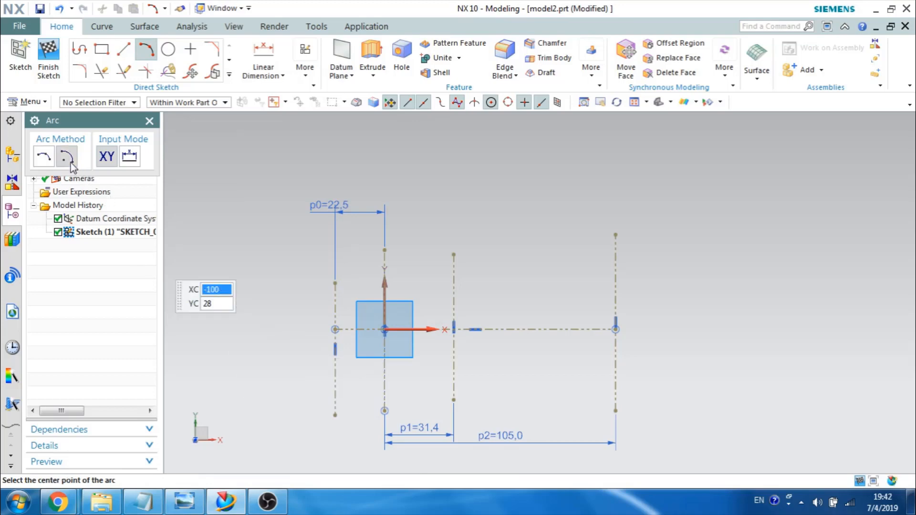
pyautogui.click(335, 328)
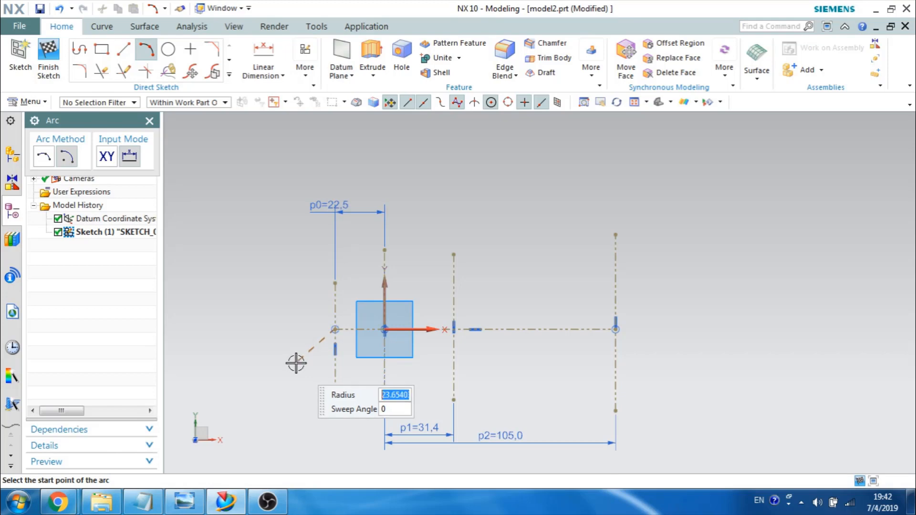
pyautogui.write('10')
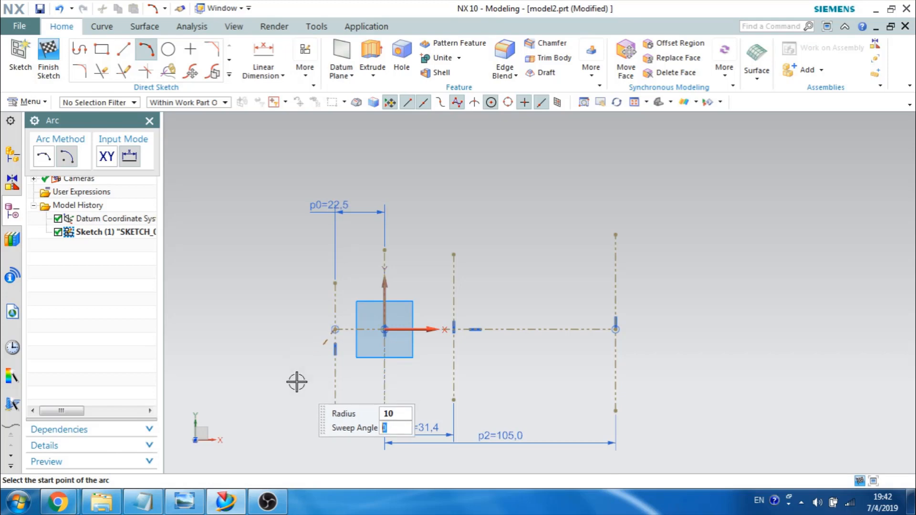
pyautogui.click(273, 351)
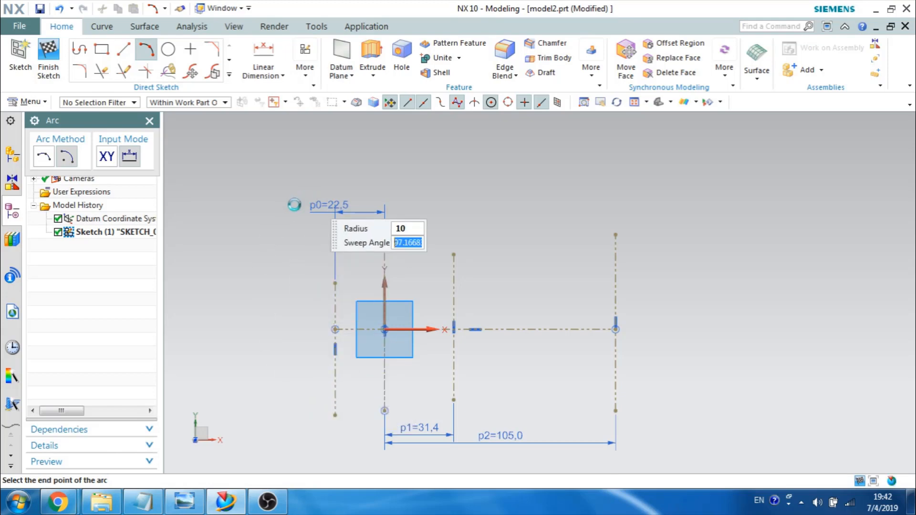
pyautogui.click(308, 200)
pyautogui.press('Escape')
# Step: Check the bowl radii and sketch a 40 mm radius three-point arc from the 10 mm arc's upper end, then pull its free end upward
pyautogui.scroll(3, 316, 333)
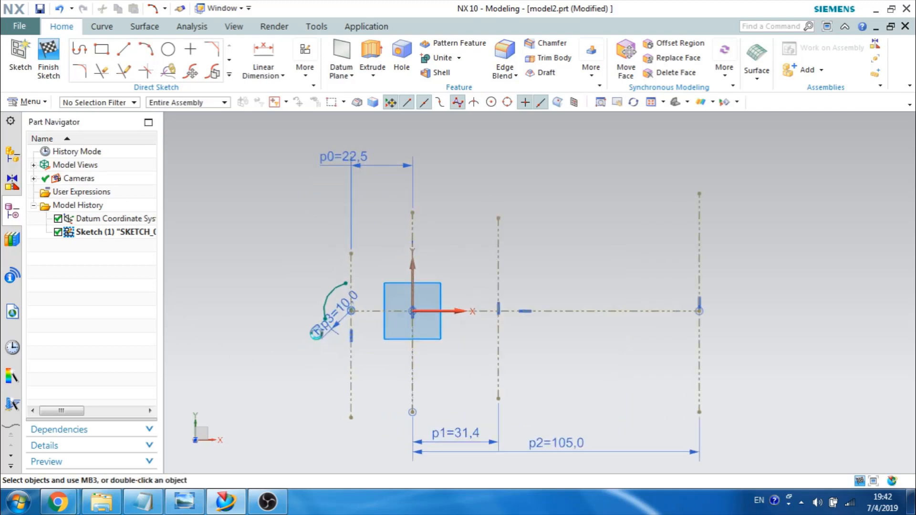
pyautogui.scroll(2, 372, 244)
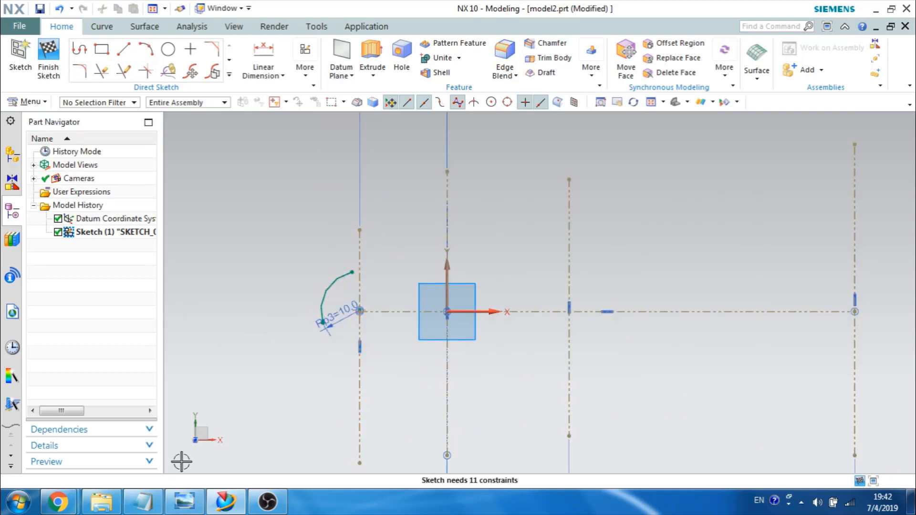
pyautogui.click(185, 501)
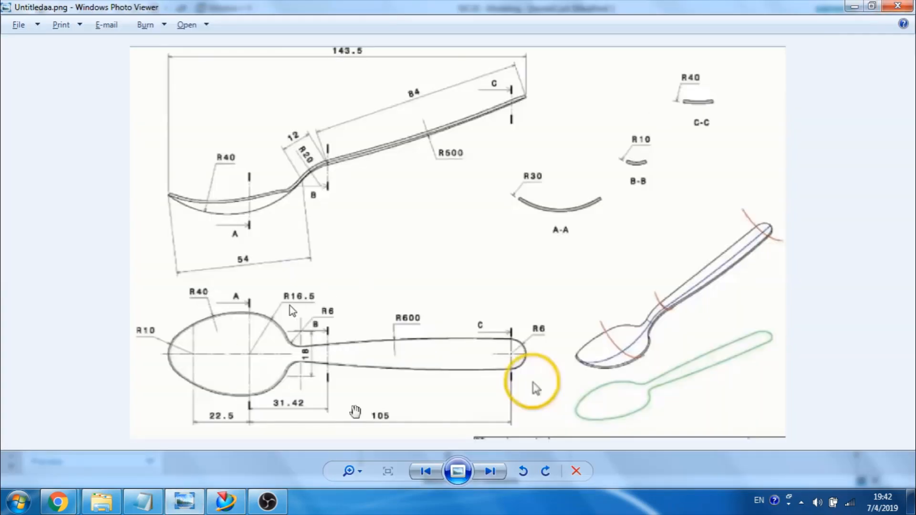
pyautogui.click(858, 8)
pyautogui.click(146, 49)
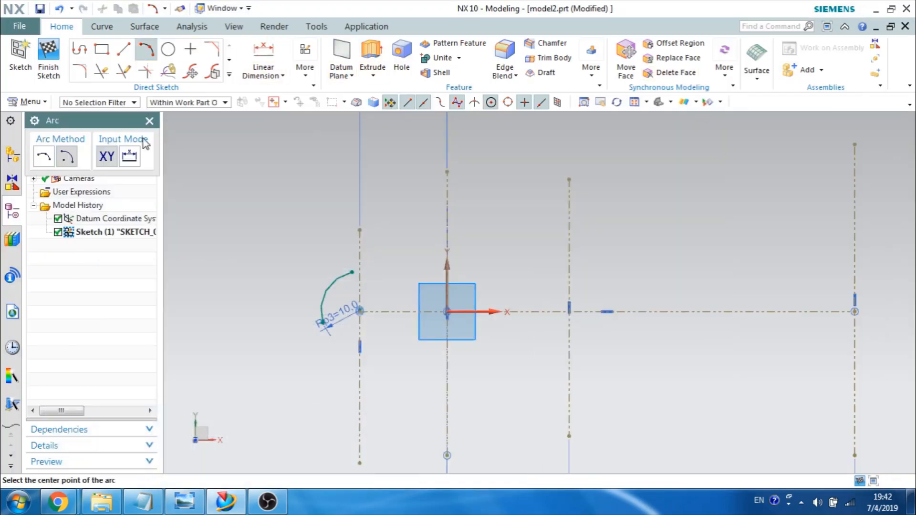
pyautogui.click(52, 159)
pyautogui.click(352, 272)
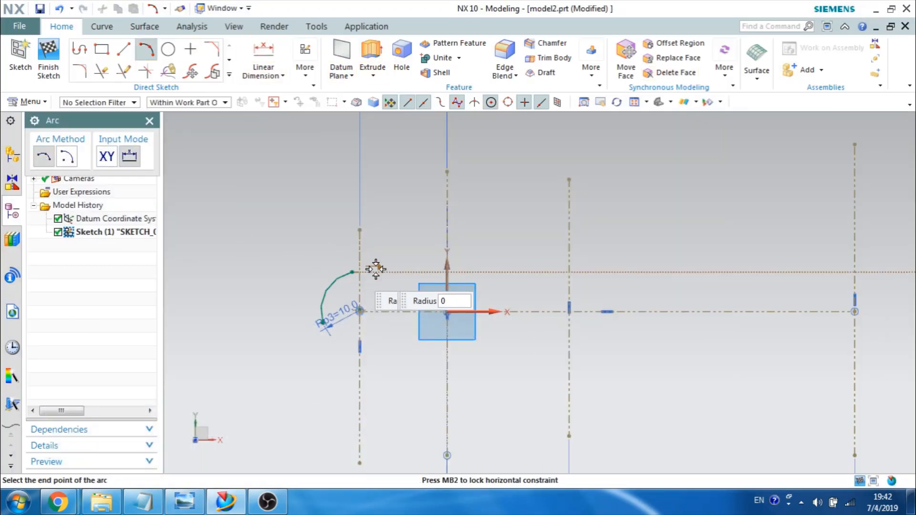
pyautogui.click(437, 250)
pyautogui.write('4')
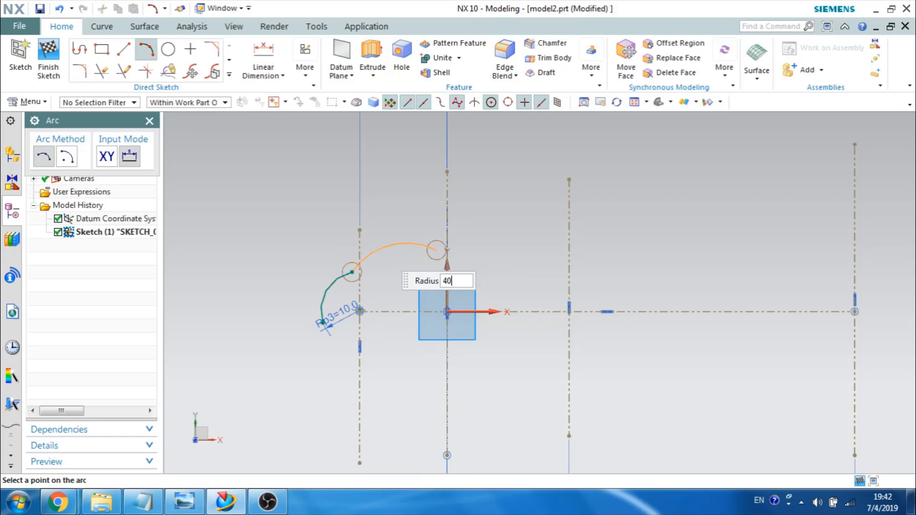
pyautogui.press('Return')
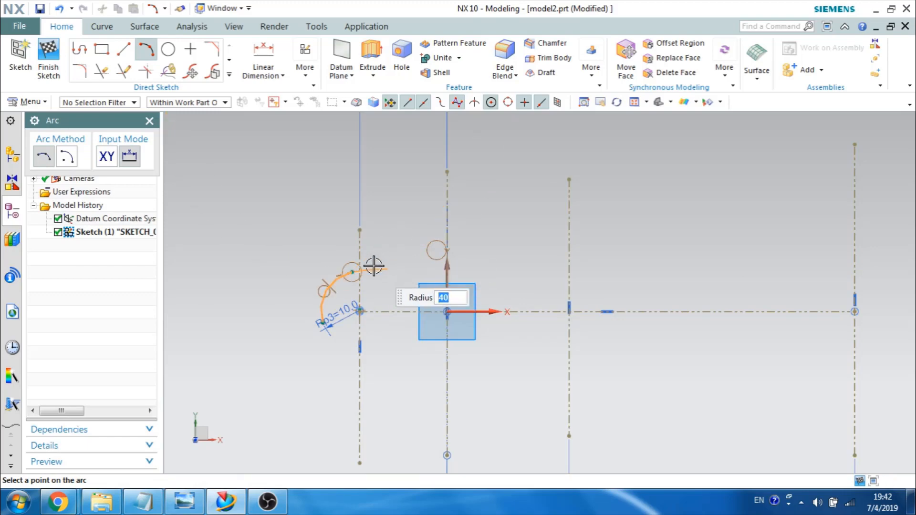
pyautogui.click(377, 267)
pyautogui.press('Escape')
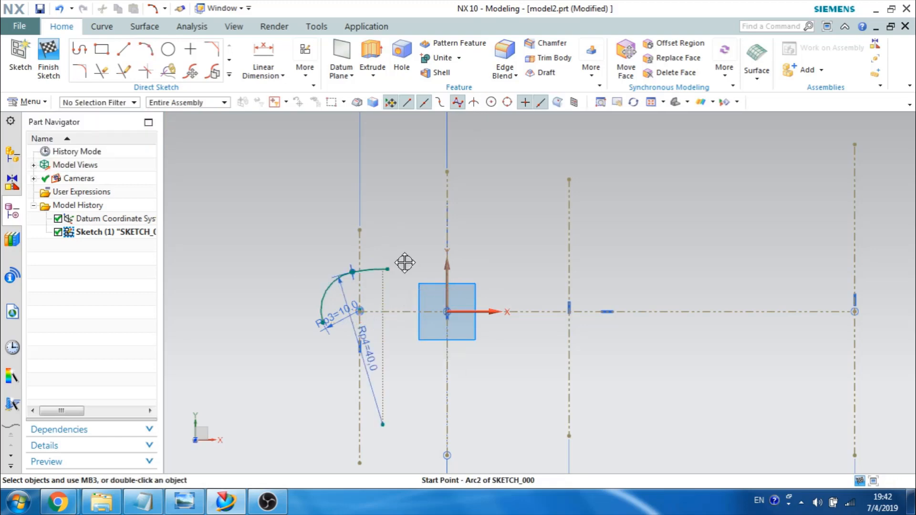
pyautogui.moveTo(405, 262); pyautogui.dragTo(411, 253)
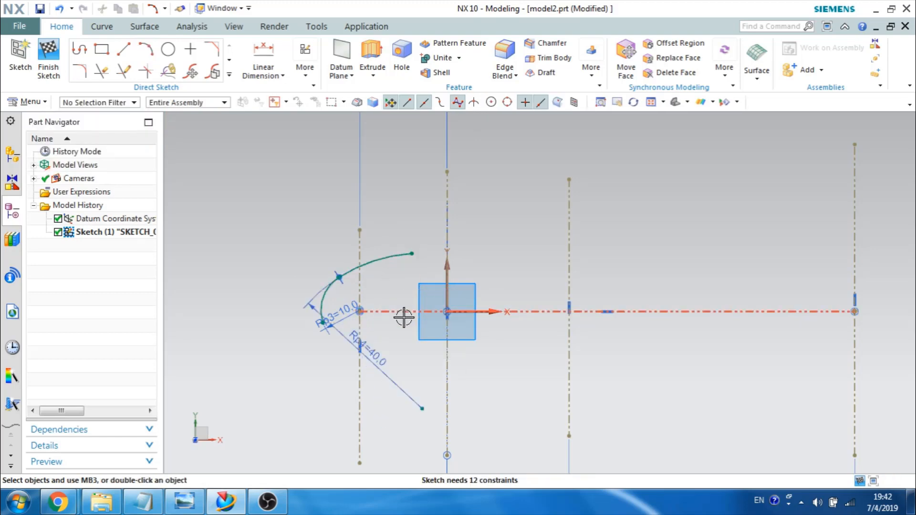
# Step: Check the drawing and sketch a 16.5 mm radius arc by center and endpoints, centered just below and left of the origin
pyautogui.click(196, 501)
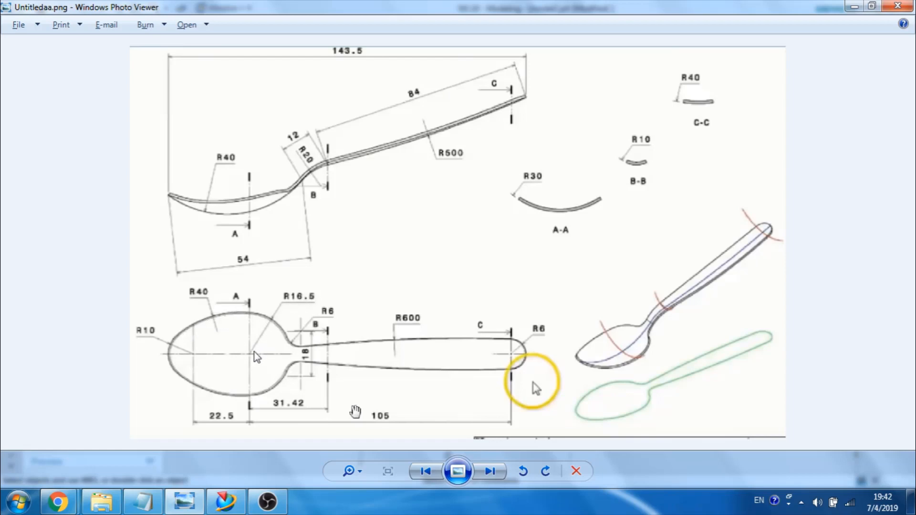
pyautogui.click(853, 7)
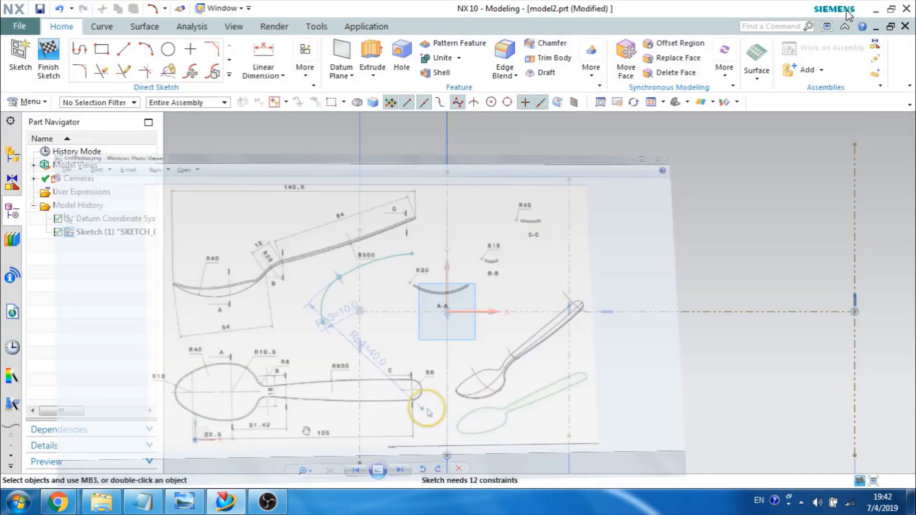
pyautogui.click(146, 48)
pyautogui.click(66, 156)
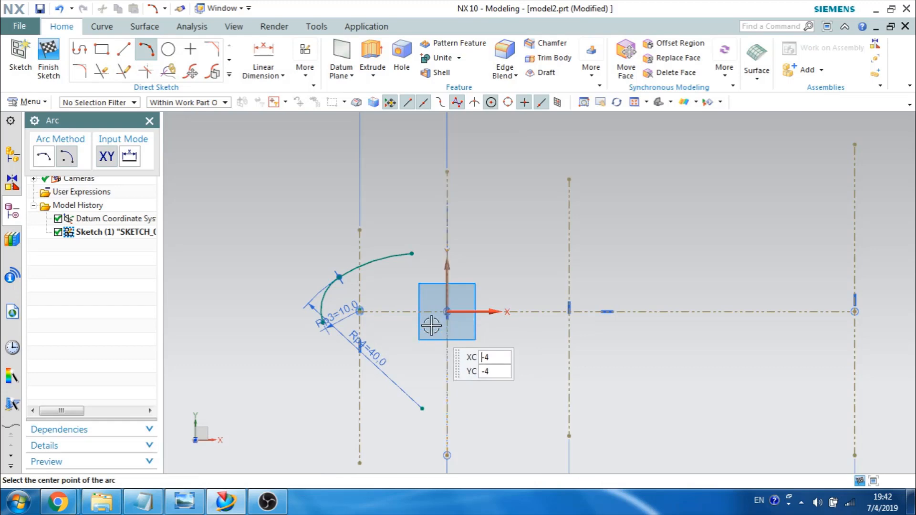
pyautogui.click(430, 324)
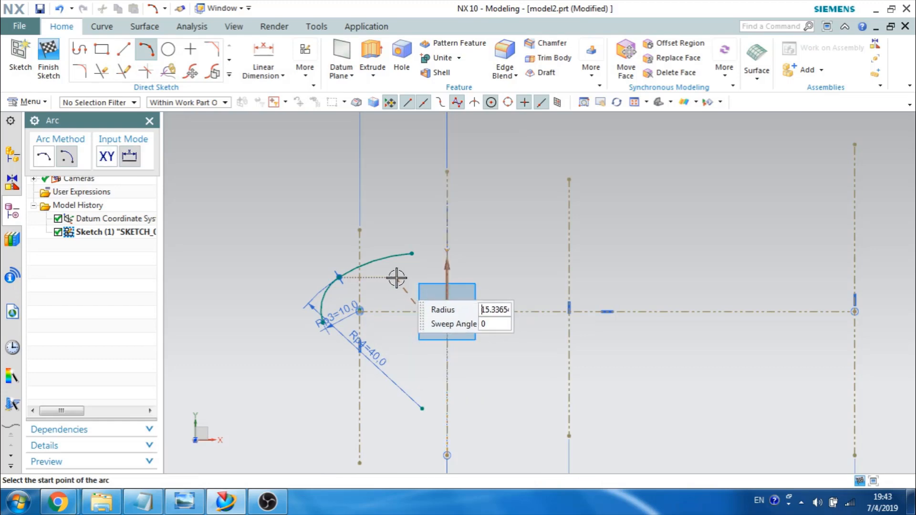
pyautogui.write('1')
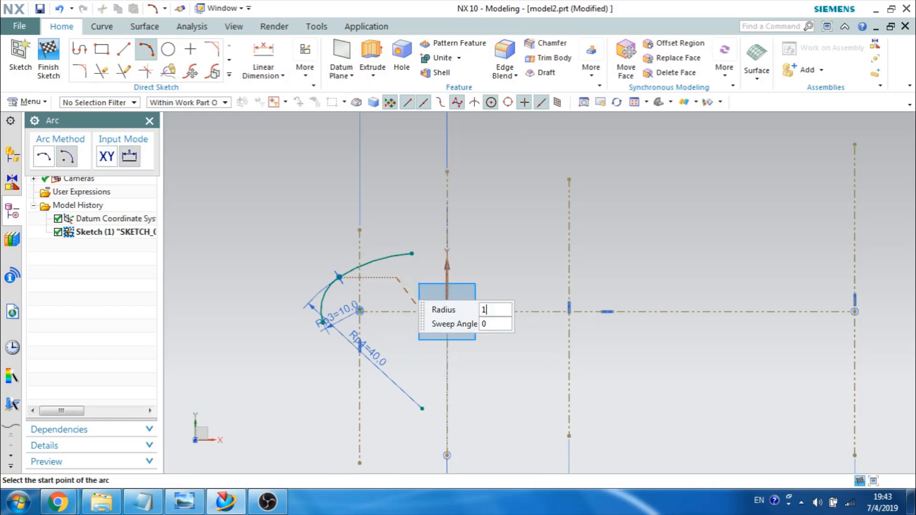
pyautogui.write('6.5')
pyautogui.press('Return')
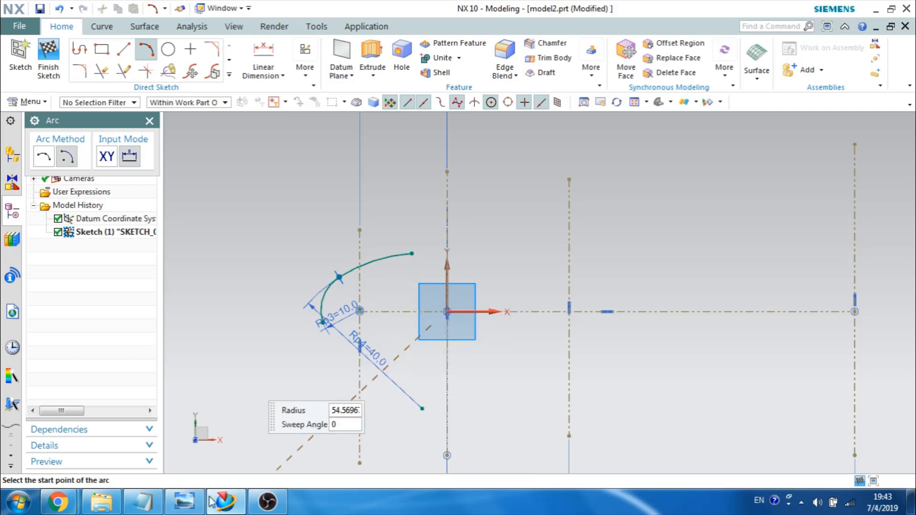
pyautogui.click(184, 502)
pyautogui.hotkey('alt', 'Tab')
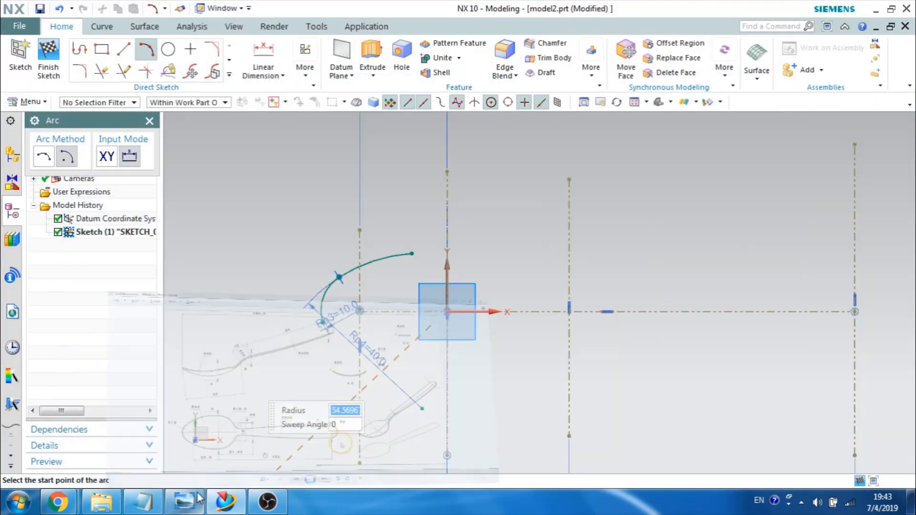
pyautogui.write('16.5')
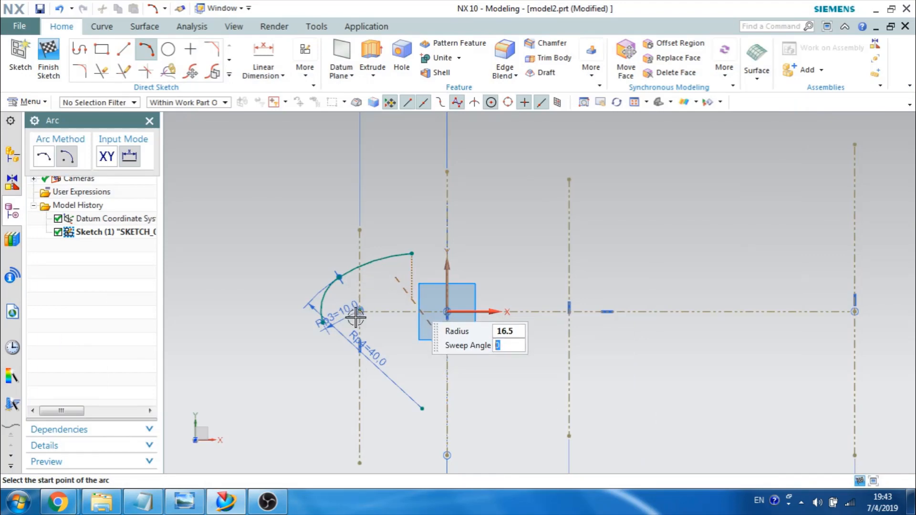
pyautogui.click(389, 281)
pyautogui.click(494, 241)
pyautogui.press('Escape')
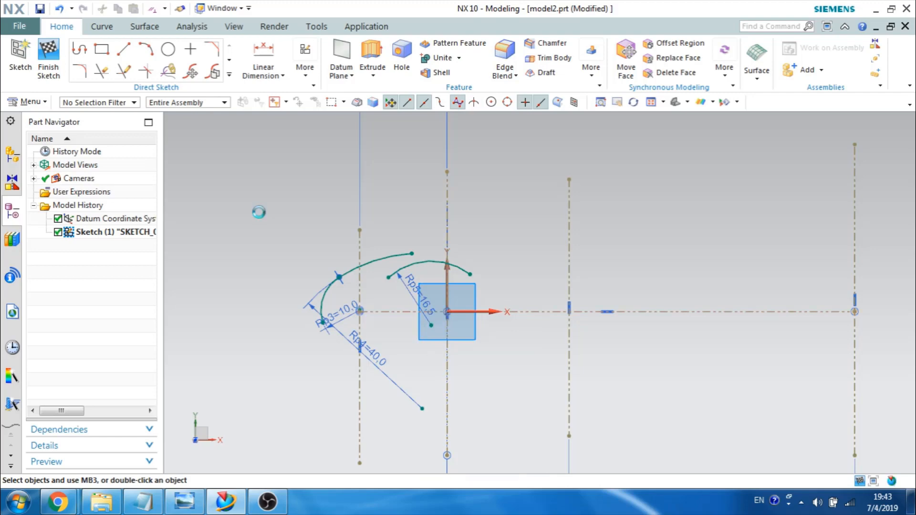
# Step: Constrain the 16.5 mm arc's center onto the horizontal and Y-axis reference lines with Point on Curve, using automatic selection progression
pyautogui.press('c')
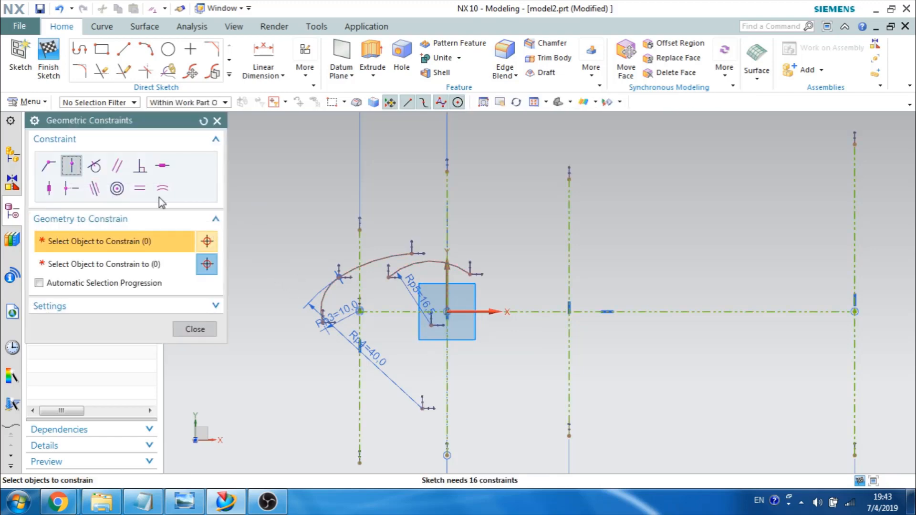
pyautogui.click(431, 325)
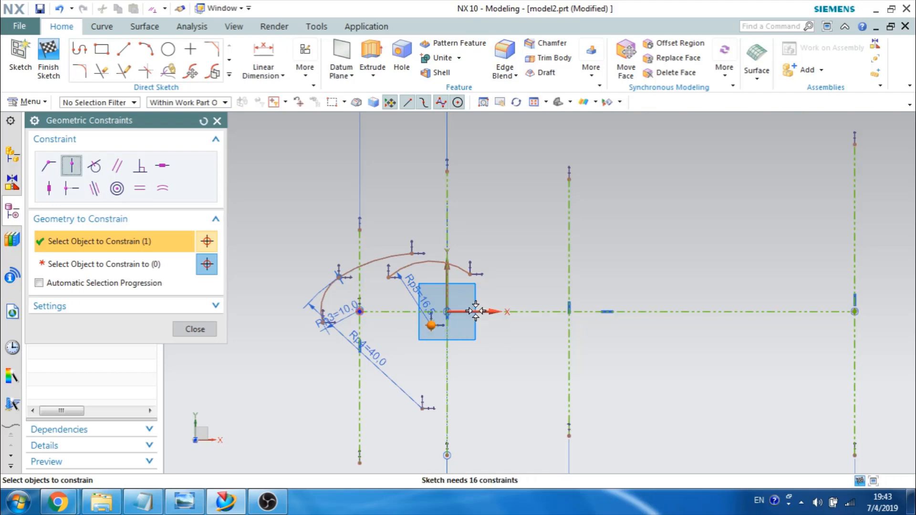
pyautogui.click(75, 284)
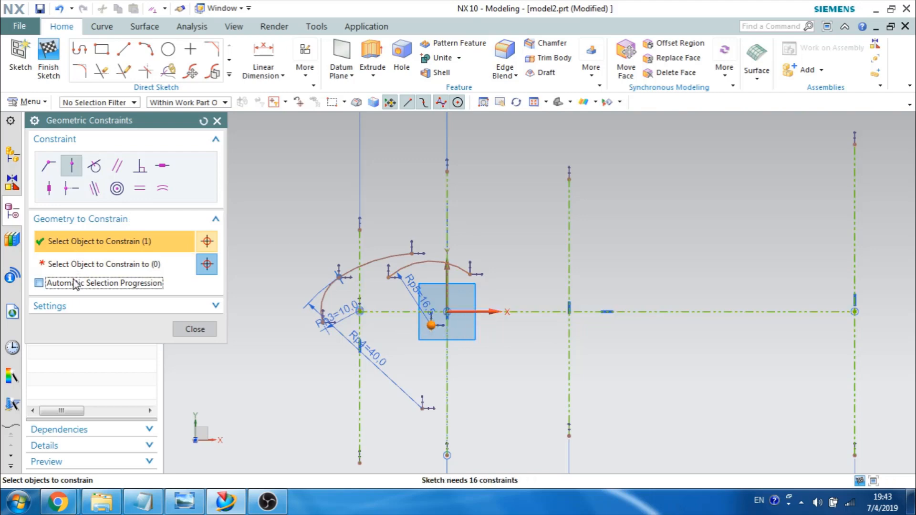
pyautogui.click(39, 283)
pyautogui.click(462, 312)
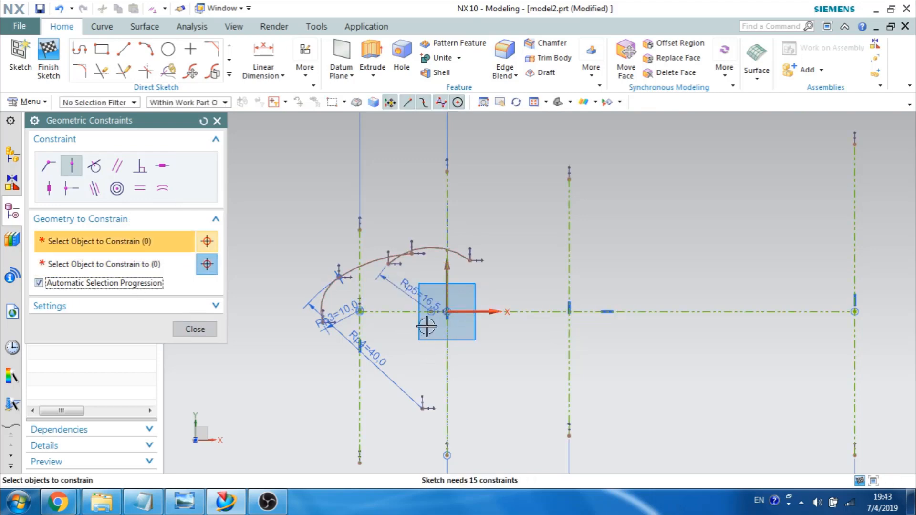
pyautogui.click(431, 311)
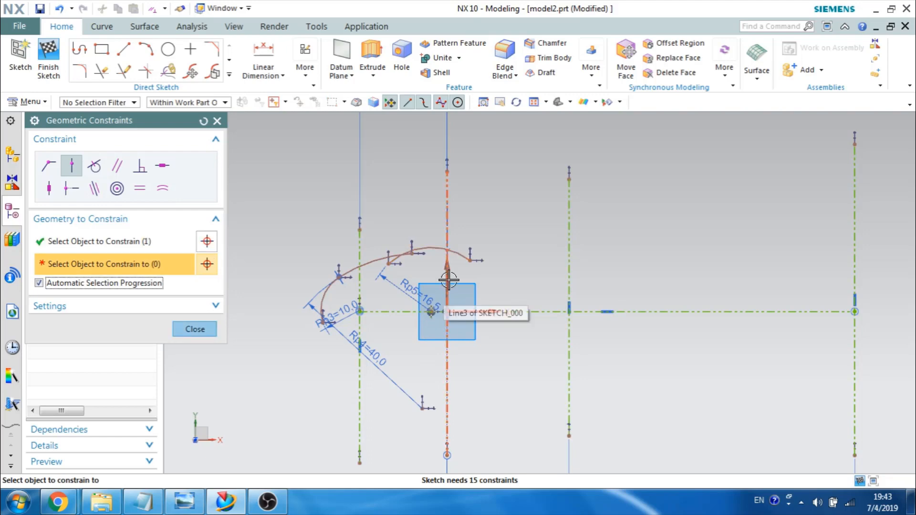
pyautogui.click(449, 280)
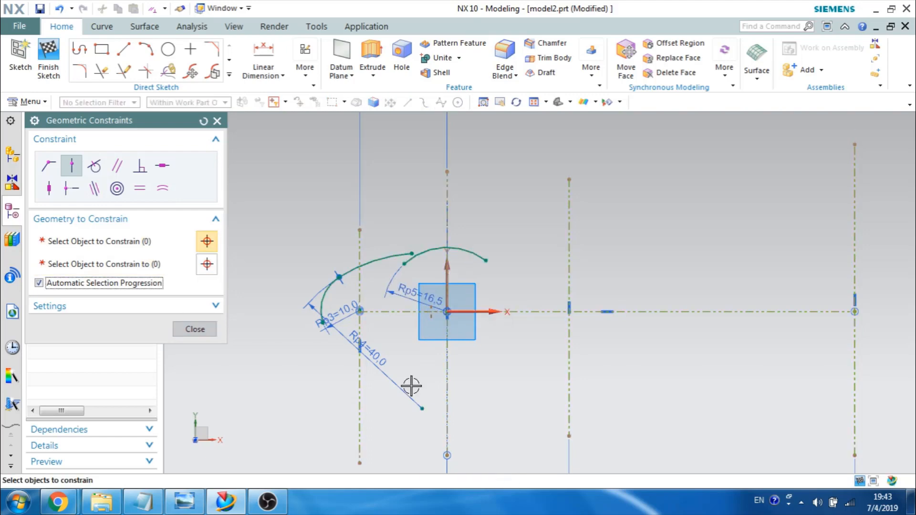
pyautogui.press('Escape')
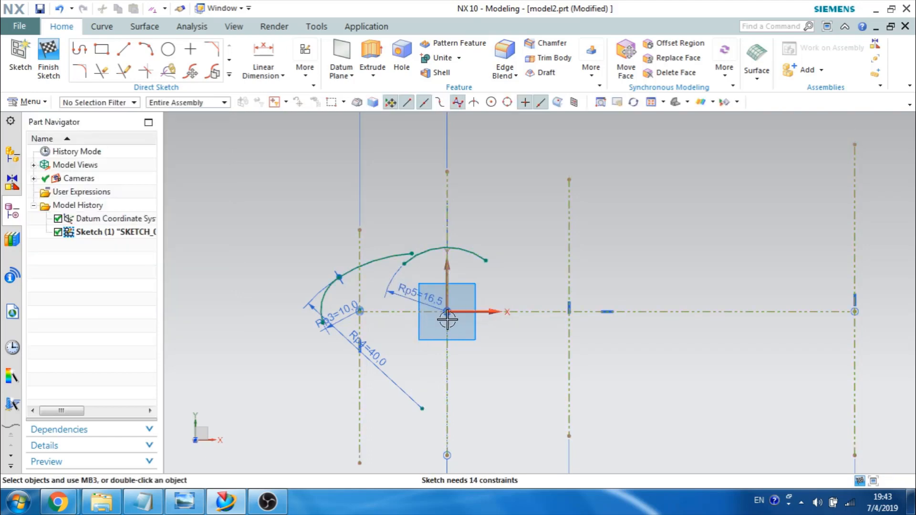
# Step: Check the drawing and try to make the 10 mm arc tangent to the leftmost vertical reference line
pyautogui.click(184, 502)
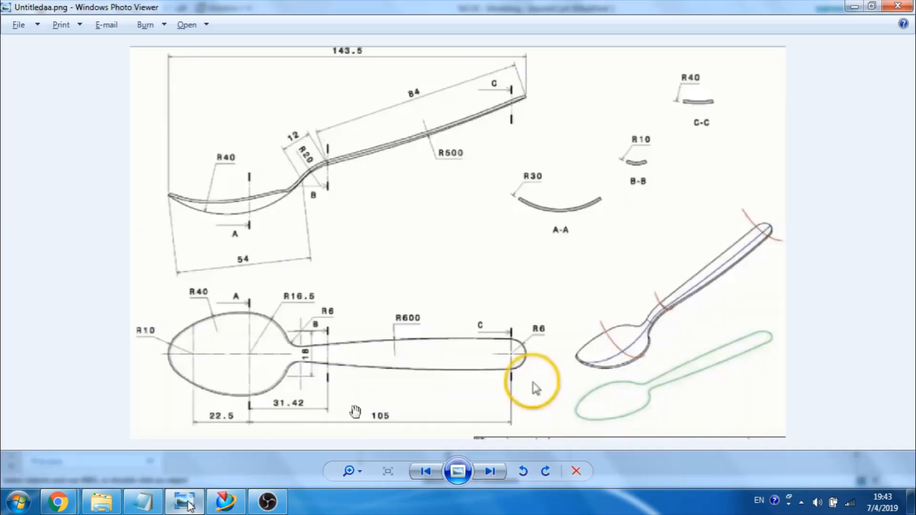
pyautogui.click(188, 501)
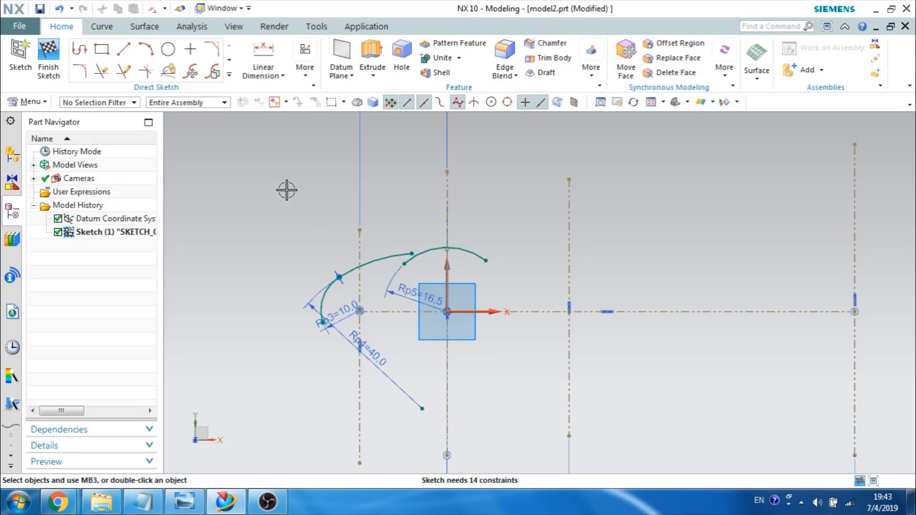
pyautogui.press('a')
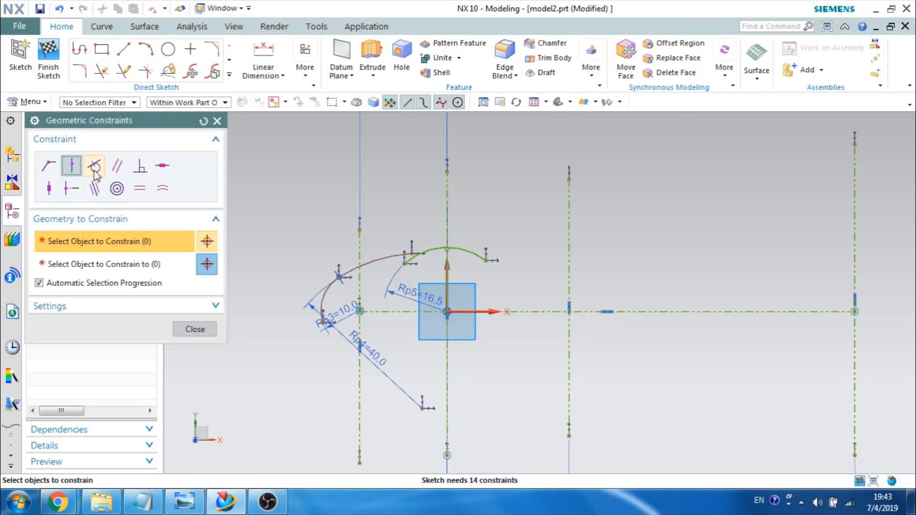
pyautogui.click(94, 168)
pyautogui.click(360, 268)
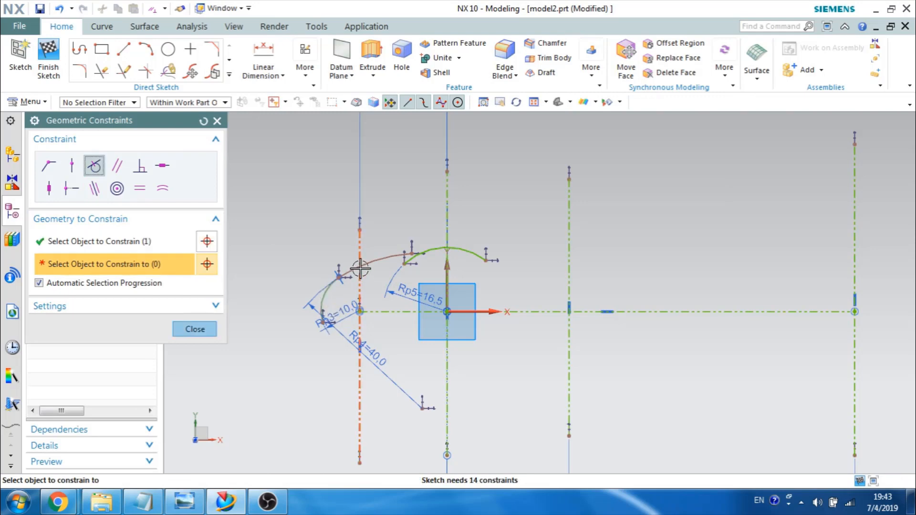
pyautogui.click(349, 305)
pyautogui.middleClick(351, 321)
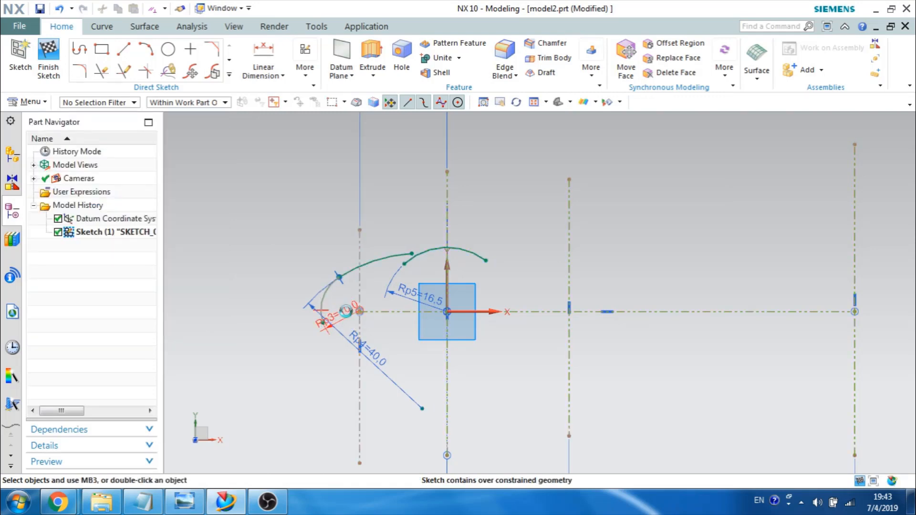
pyautogui.click(458, 272)
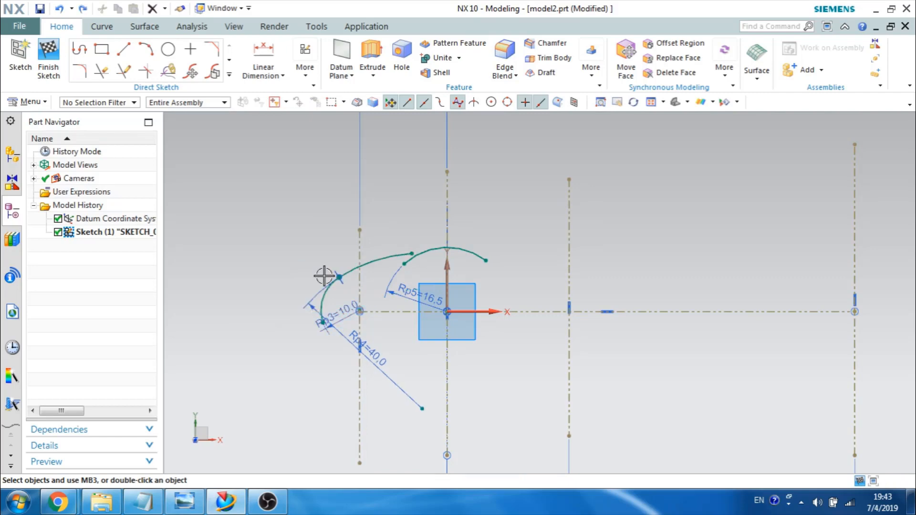
# Step: Apply a tangent constraint between the 16.5 mm radius arc and the 40 mm radius arc
pyautogui.press('c')
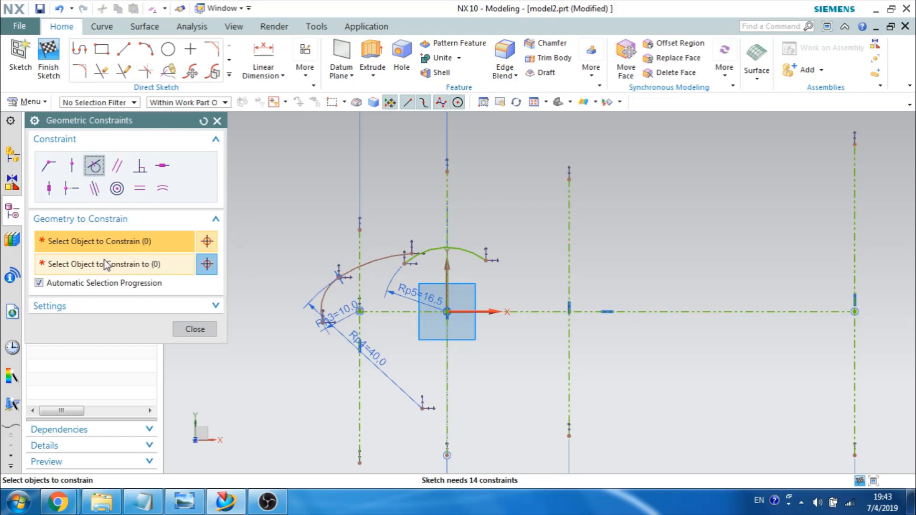
pyautogui.click(433, 254)
pyautogui.click(382, 263)
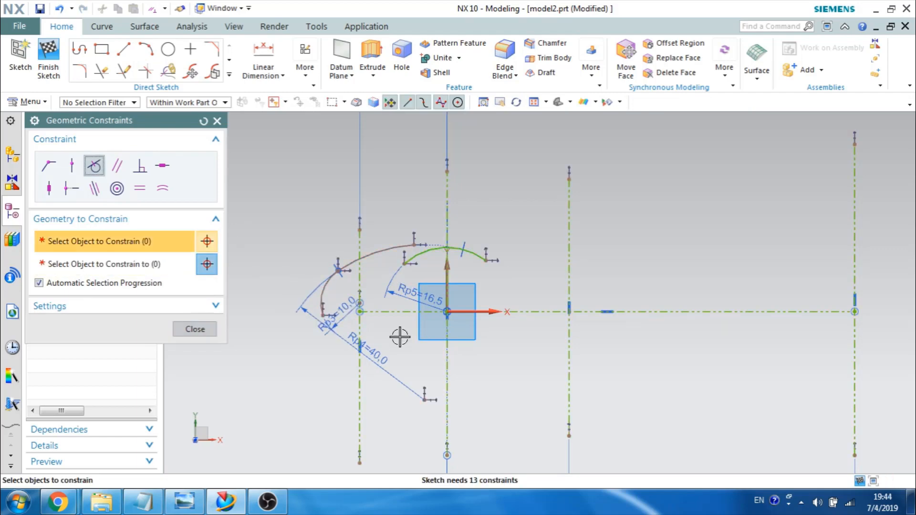
pyautogui.press('Escape')
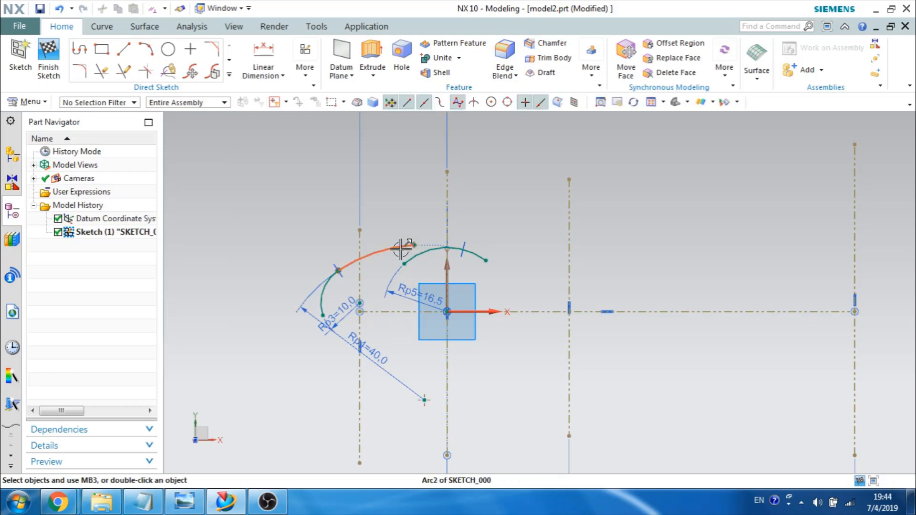
# Step: Extend the right end of the 40 mm radius arc to the vertical reference line through the origin with Quick Extend
pyautogui.press('e')
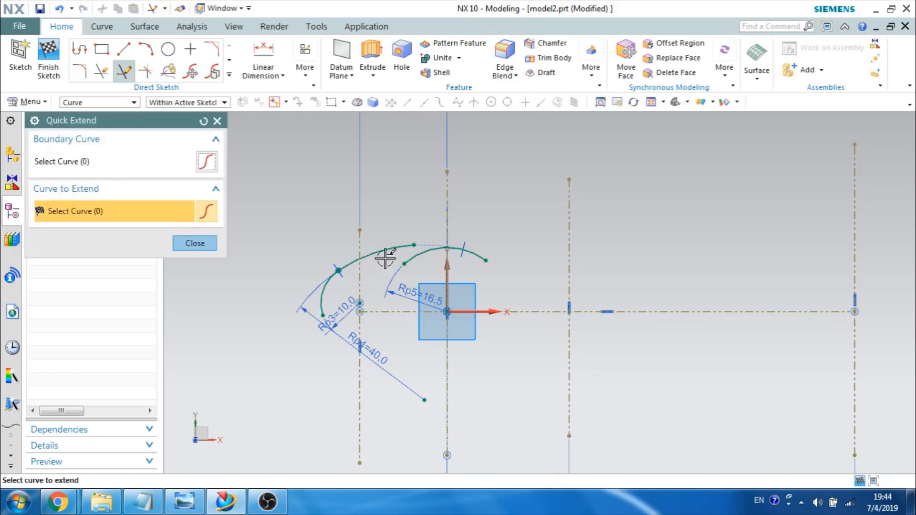
pyautogui.click(388, 248)
pyautogui.press('Escape')
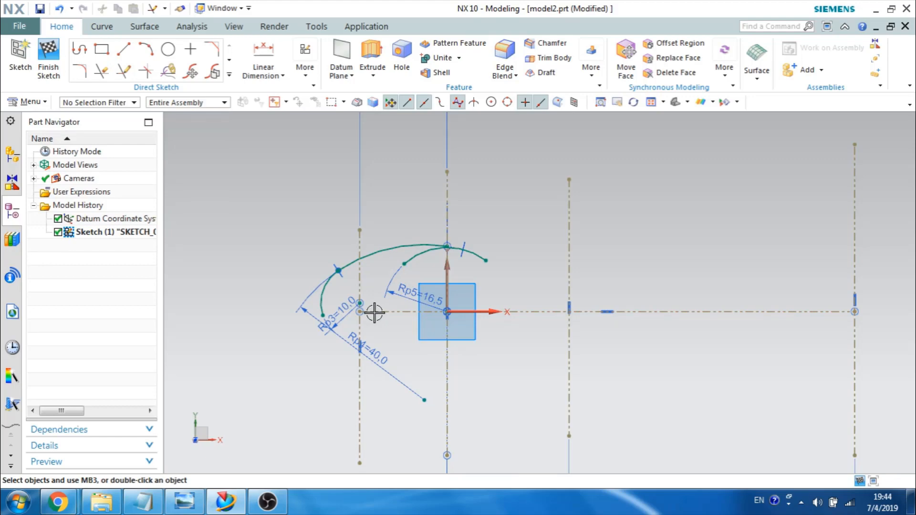
# Step: Check the drawing and sketch a 6 mm radius arc by center and endpoints, just right of the 16.5 mm arc and above the horizontal line
pyautogui.click(201, 502)
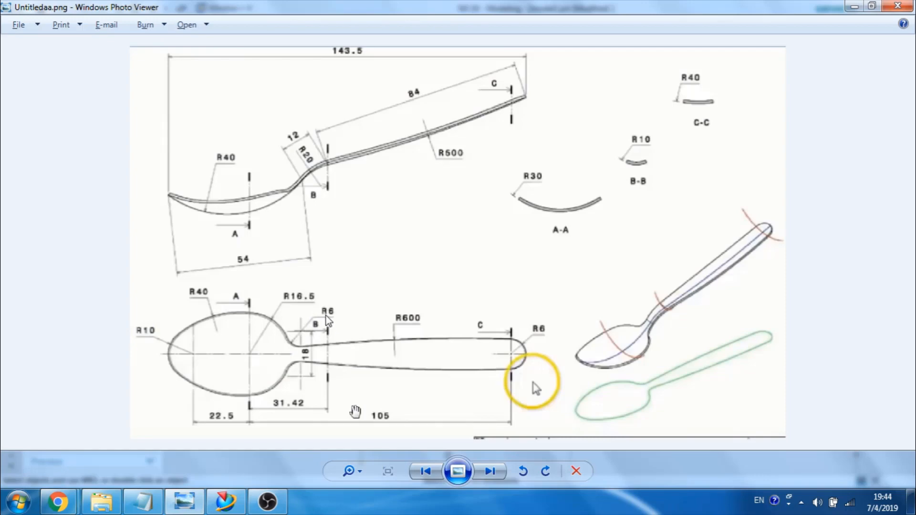
pyautogui.click(856, 7)
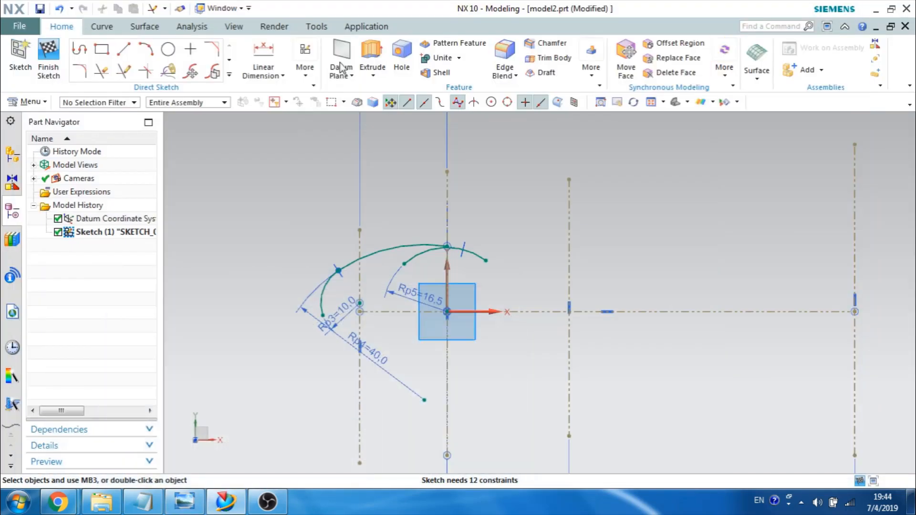
pyautogui.click(141, 49)
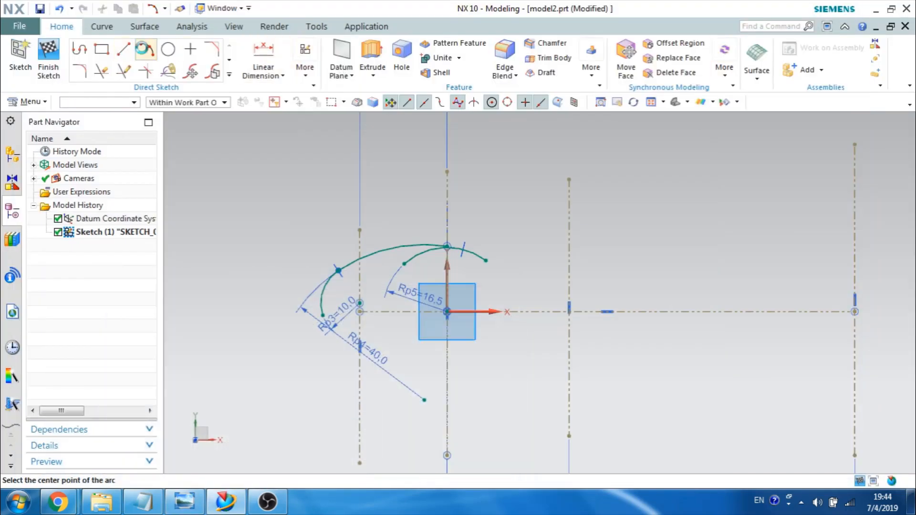
pyautogui.click(523, 272)
pyautogui.click(484, 276)
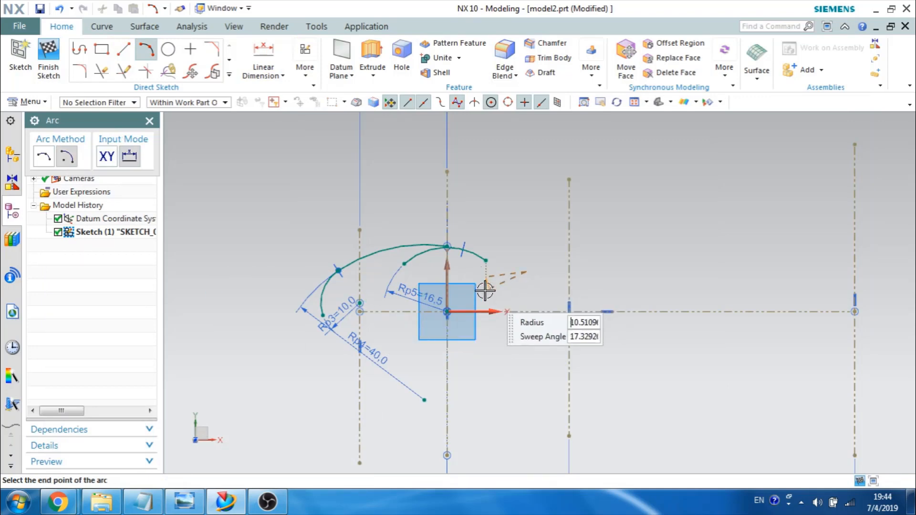
pyautogui.write('6')
pyautogui.press('Tab')
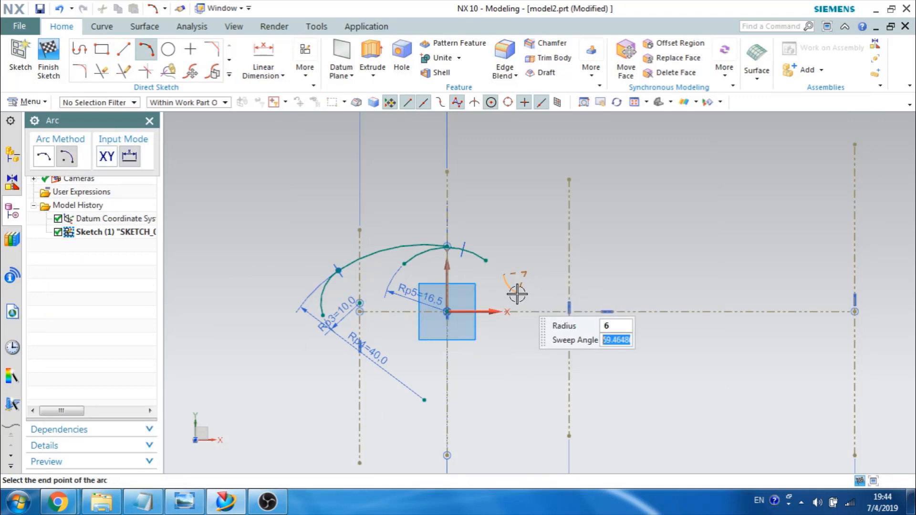
pyautogui.click(525, 296)
pyautogui.press('Escape')
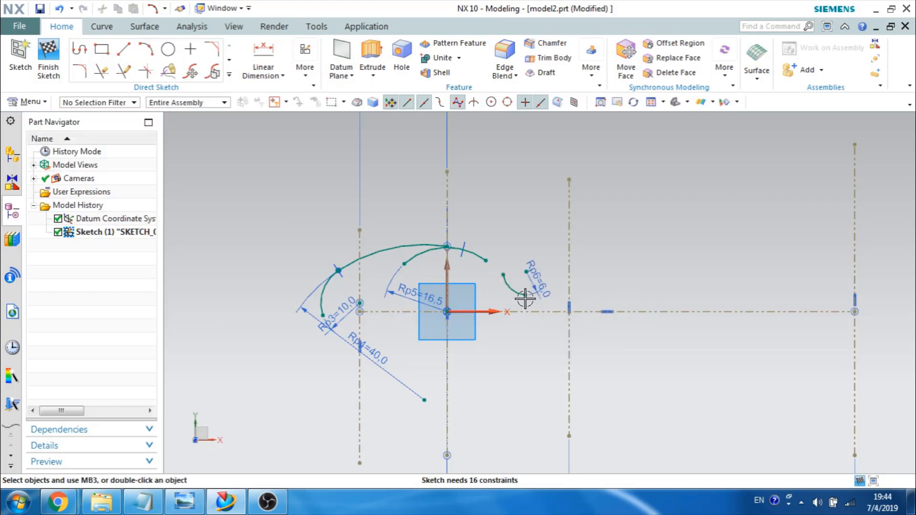
# Step: Apply a tangent constraint between the 16.5 mm radius arc and the 6 mm radius arc
pyautogui.press('c')
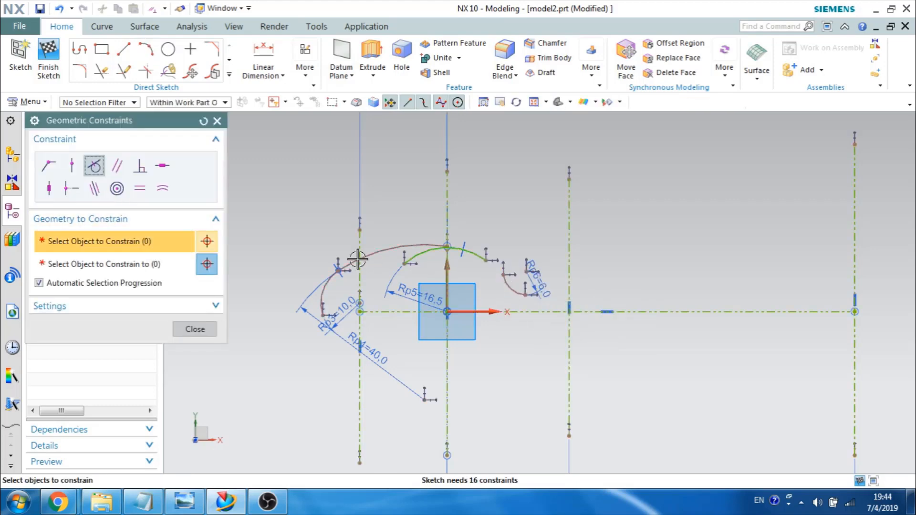
pyautogui.click(477, 259)
pyautogui.click(514, 289)
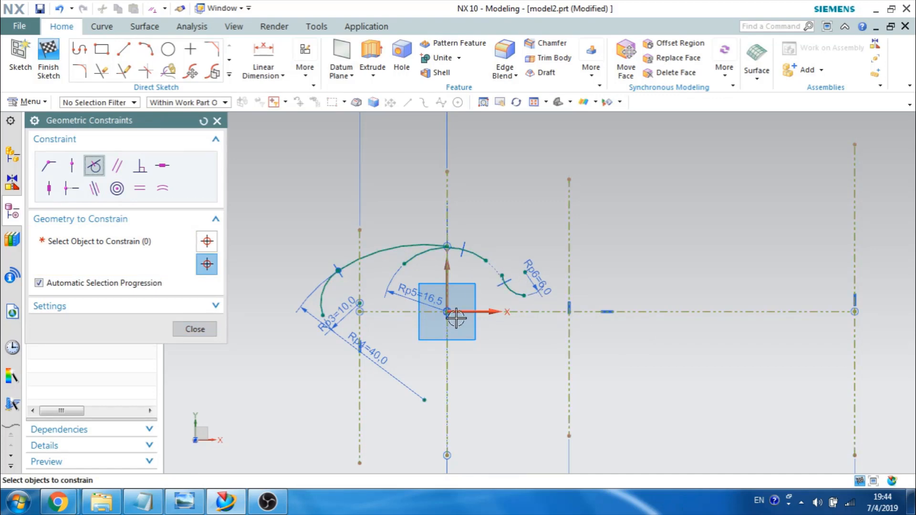
pyautogui.press('Escape')
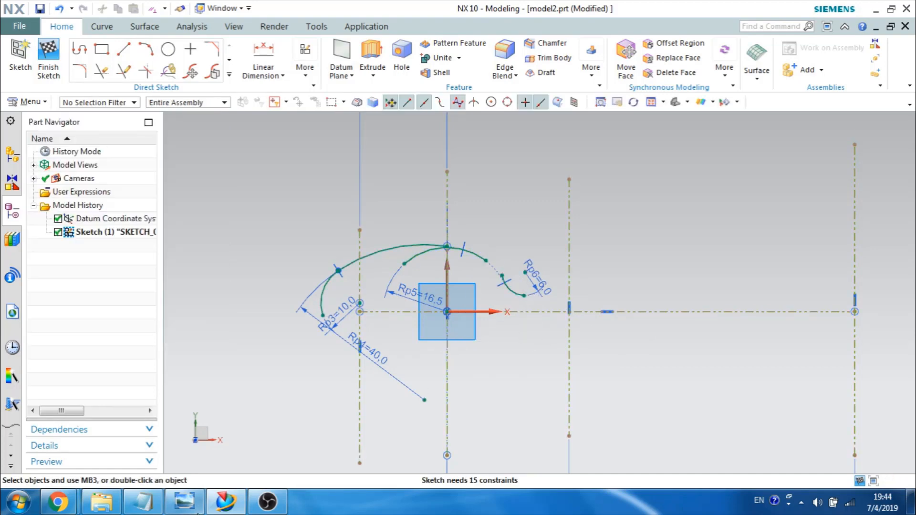
# Step: Check the drawing and add a vertical dimension of 18/2 from the 6 mm arc's center to the horizontal reference line
pyautogui.click(186, 503)
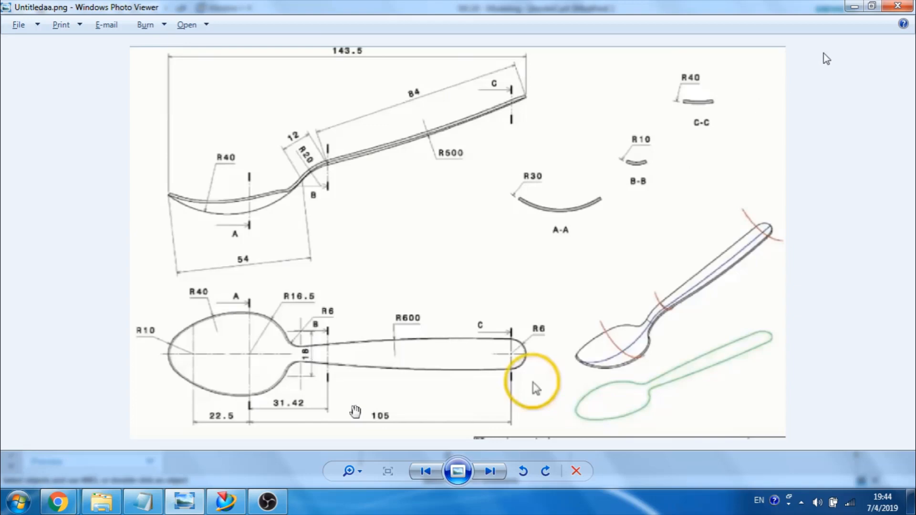
pyautogui.click(854, 7)
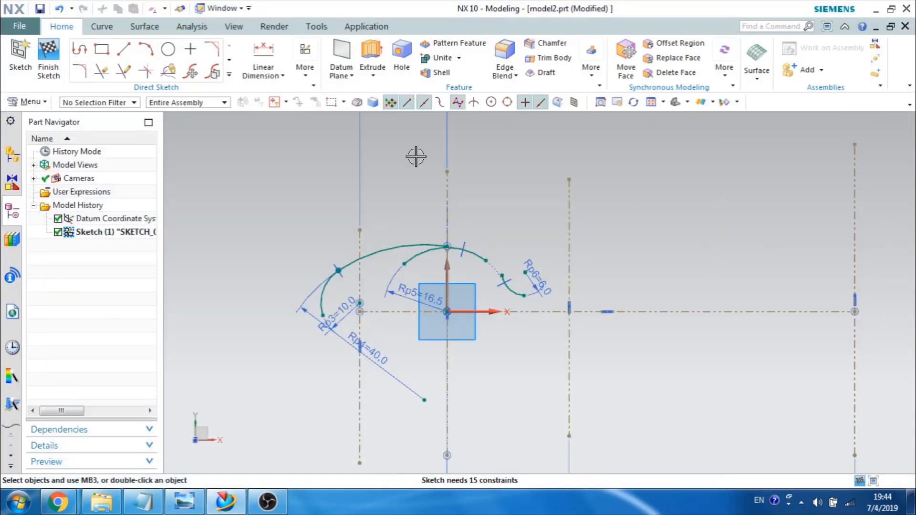
pyautogui.click(263, 52)
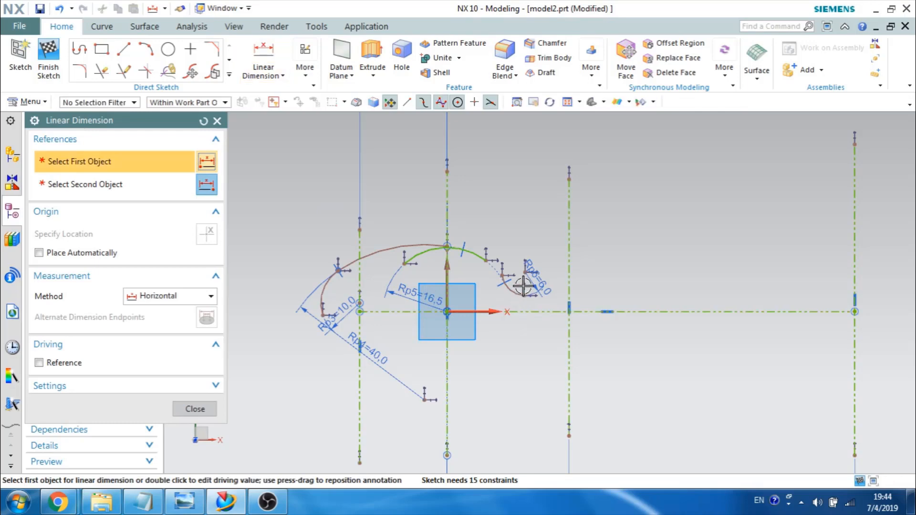
pyautogui.click(525, 272)
pyautogui.click(481, 311)
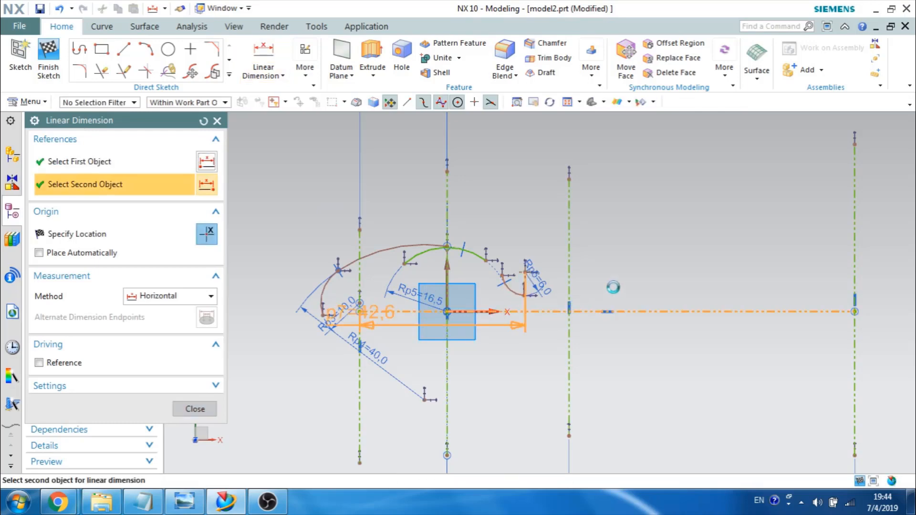
pyautogui.click(196, 296)
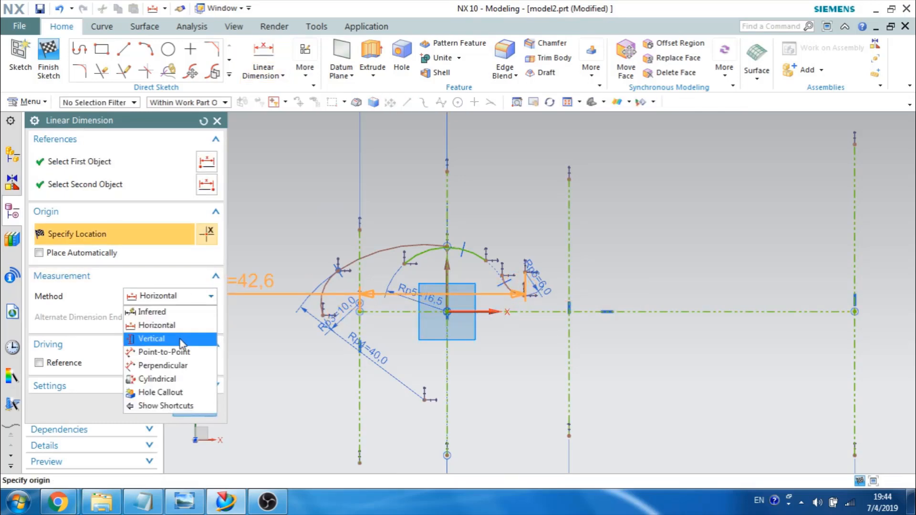
pyautogui.click(181, 340)
pyautogui.click(605, 316)
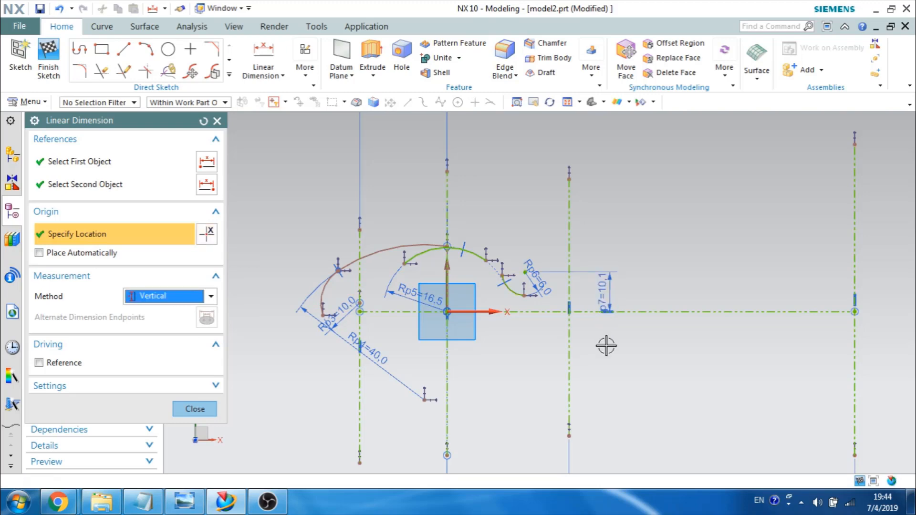
pyautogui.write('18/2')
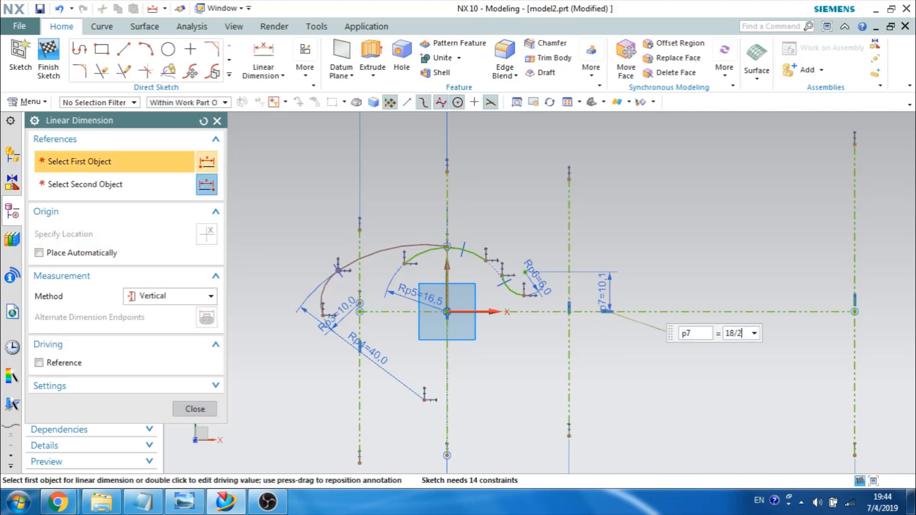
pyautogui.press('Return')
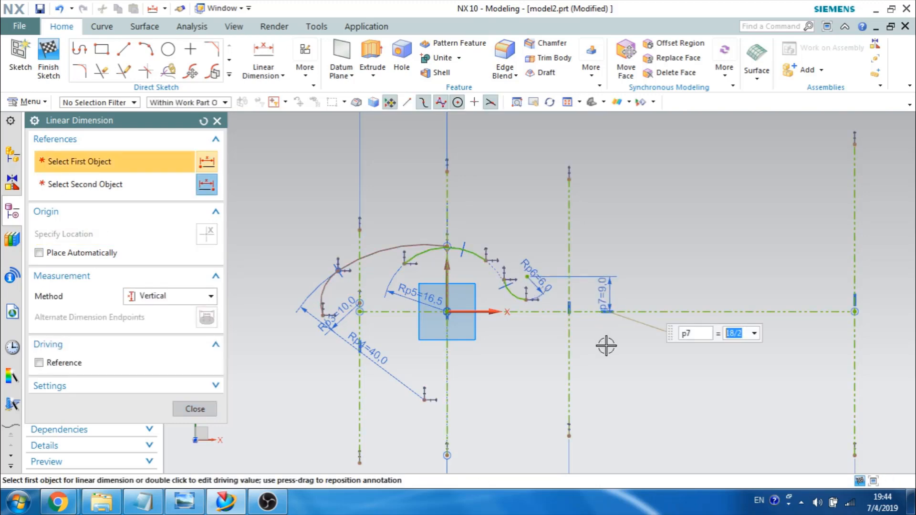
pyautogui.press('Escape')
# Step: Extend the 16.5 mm arc to the 6 mm arc and trim off the 6 mm arc's excess above their tangent point
pyautogui.scroll(1, 517, 281)
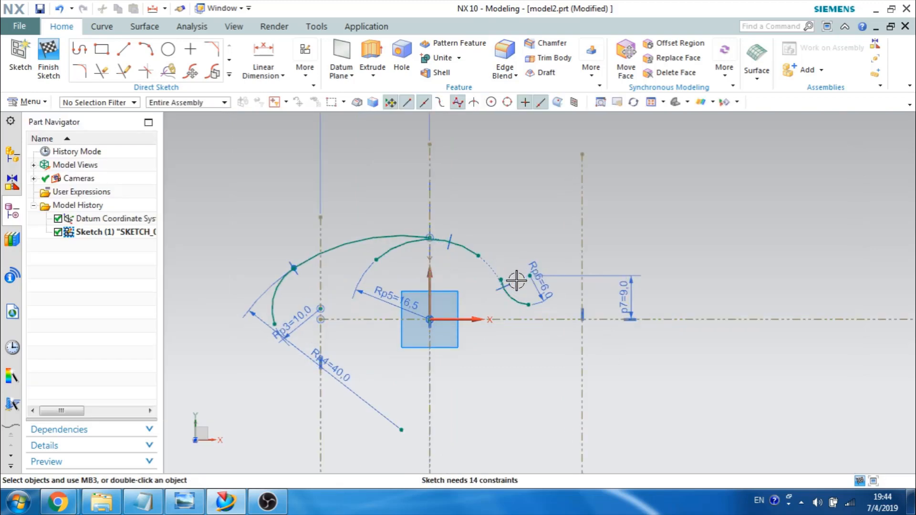
pyautogui.press('e')
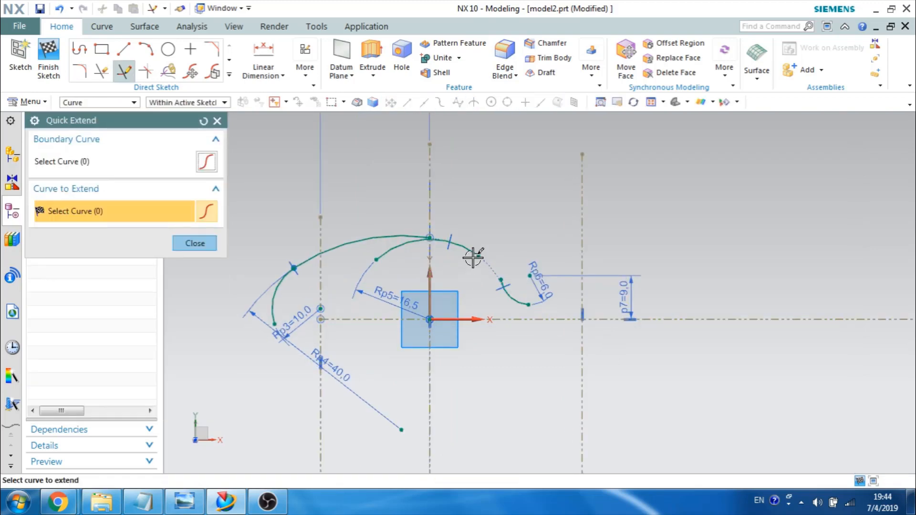
pyautogui.click(470, 251)
pyautogui.press('Escape')
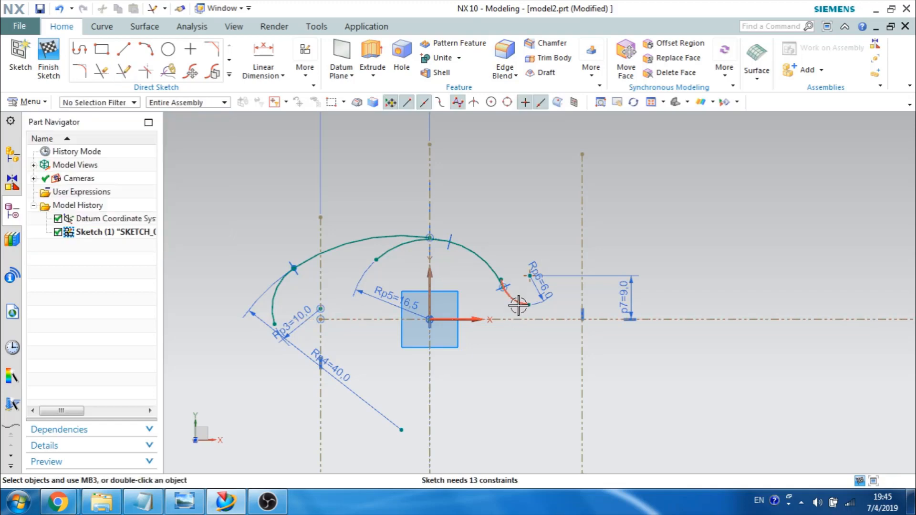
pyautogui.scroll(4, 517, 305)
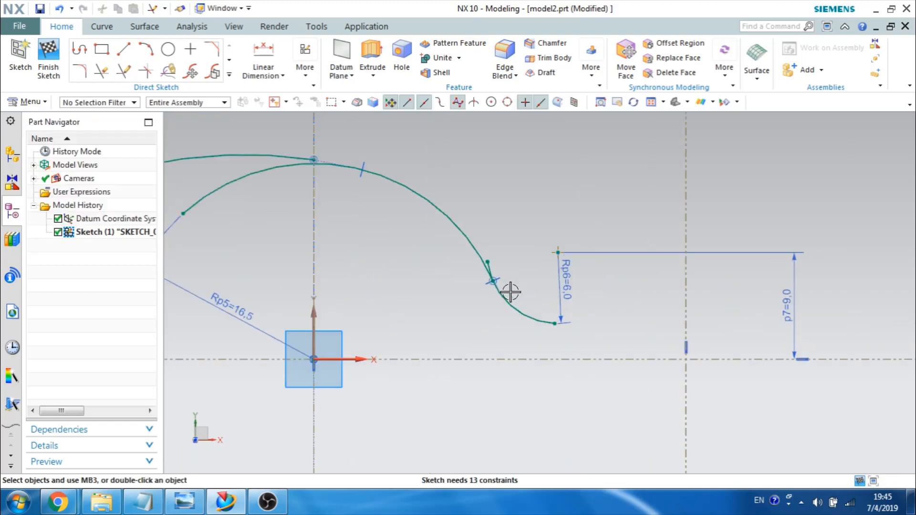
pyautogui.press('t')
pyautogui.scroll(-2, 541, 248)
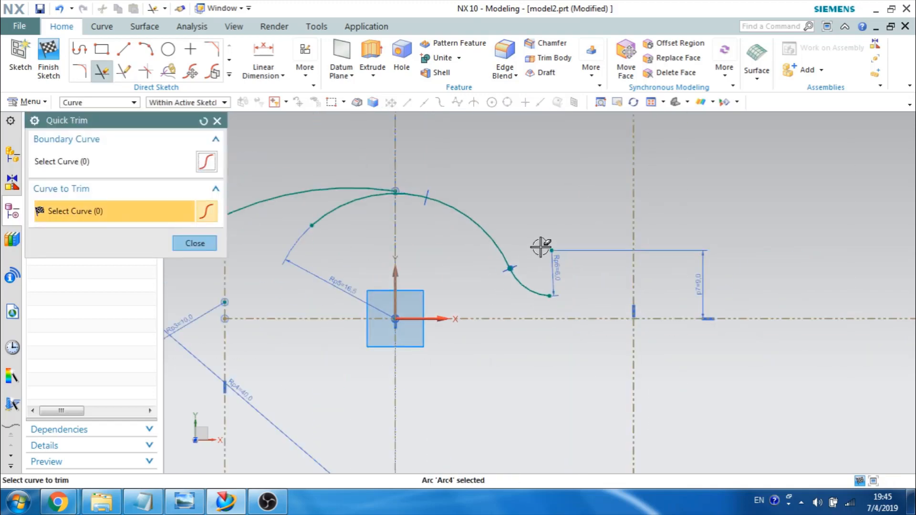
pyautogui.press('Escape')
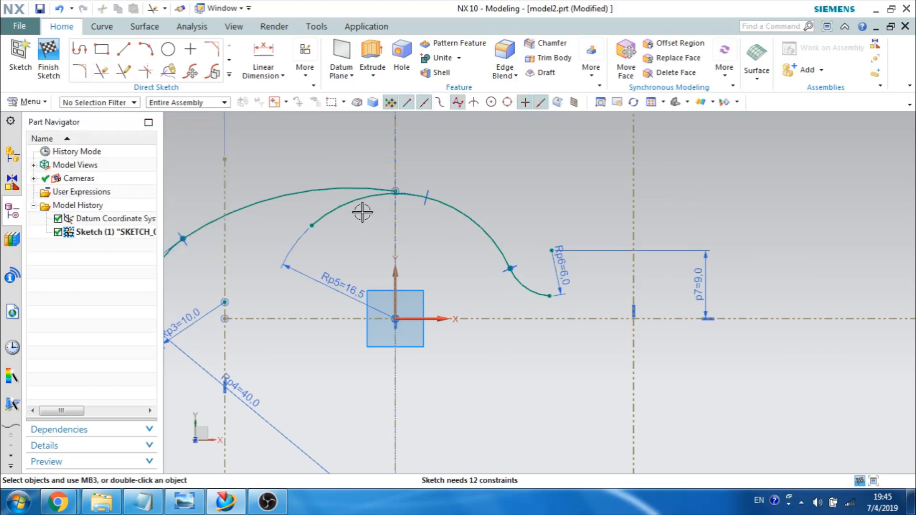
# Step: Extend the 40 mm arc to the 16.5 mm arc and trim away the 16.5 mm arc's excess left of their tangent point
pyautogui.press('e')
pyautogui.click(373, 187)
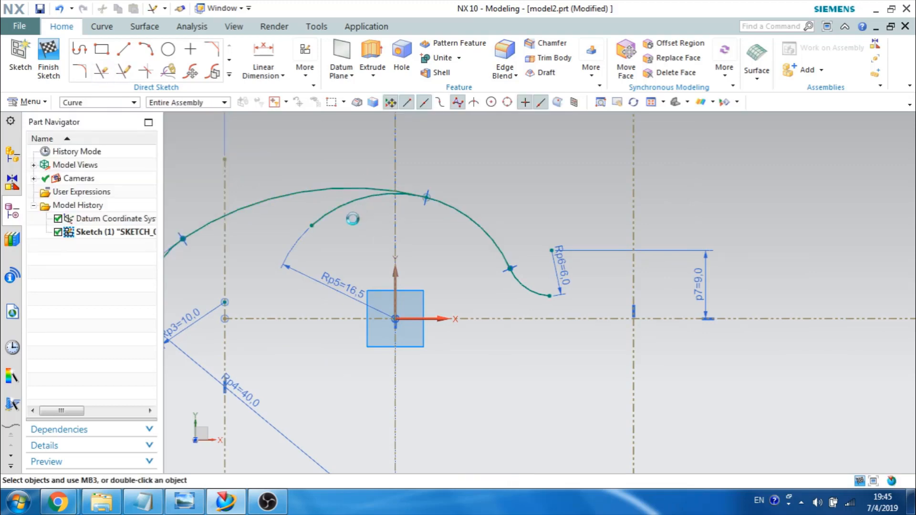
pyautogui.press('Escape')
pyautogui.press('t')
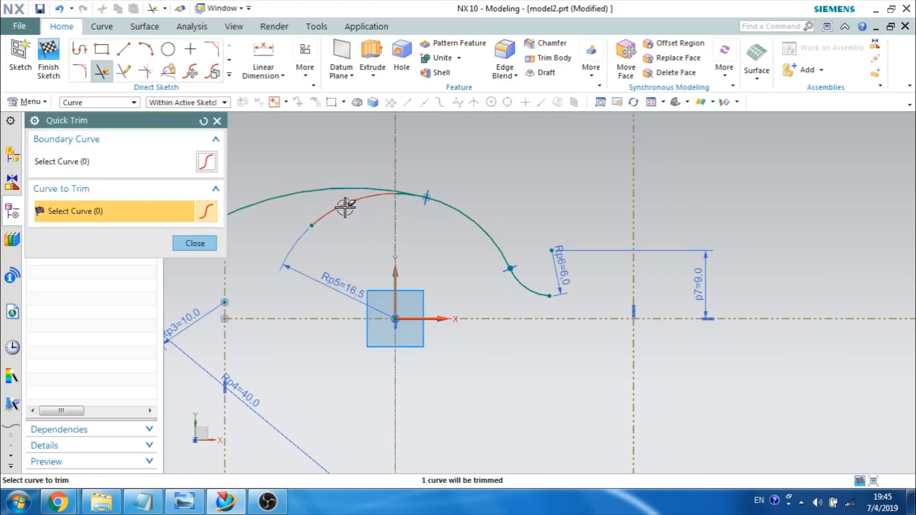
pyautogui.click(348, 202)
pyautogui.press('Escape')
pyautogui.scroll(5, 399, 202)
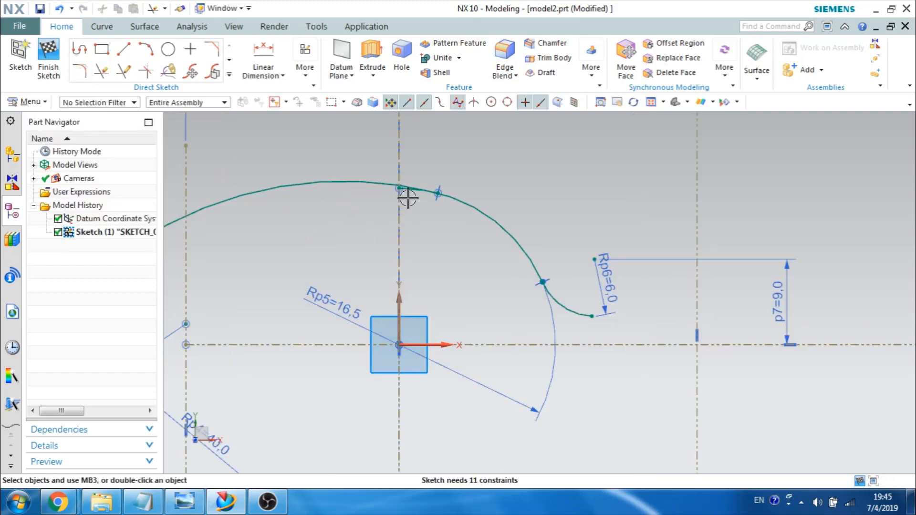
pyautogui.press('t')
pyautogui.click(409, 178)
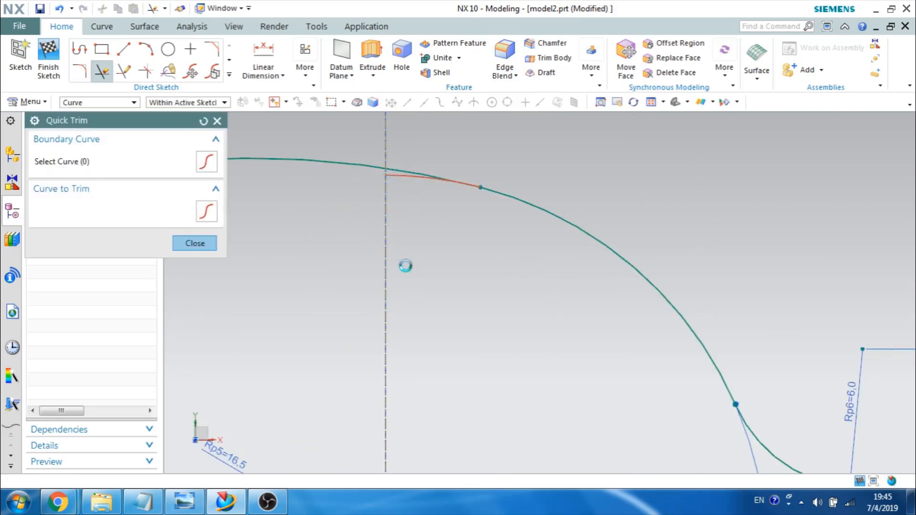
pyautogui.press('Escape')
pyautogui.scroll(-2, 405, 268)
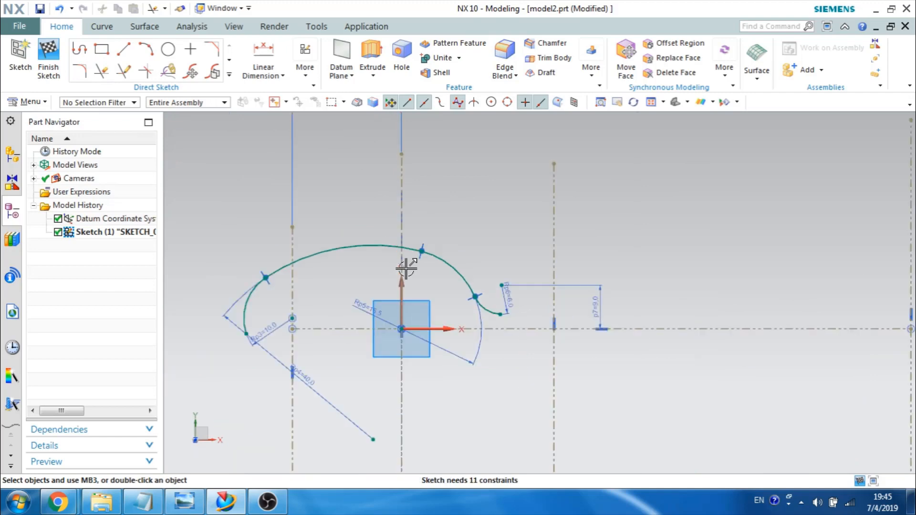
# Step: Check the handle arc's radius and extent in the top view of the reference drawing
pyautogui.keyDown('shift'); pyautogui.moveTo(505, 273); pyautogui.dragTo(465, 237, button='middle'); pyautogui.keyUp('shift')
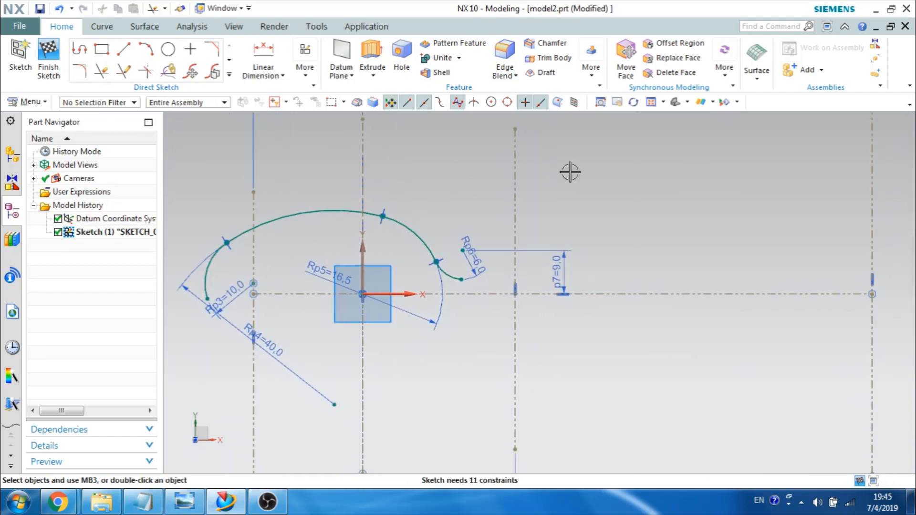
pyautogui.click(652, 102)
pyautogui.click(179, 505)
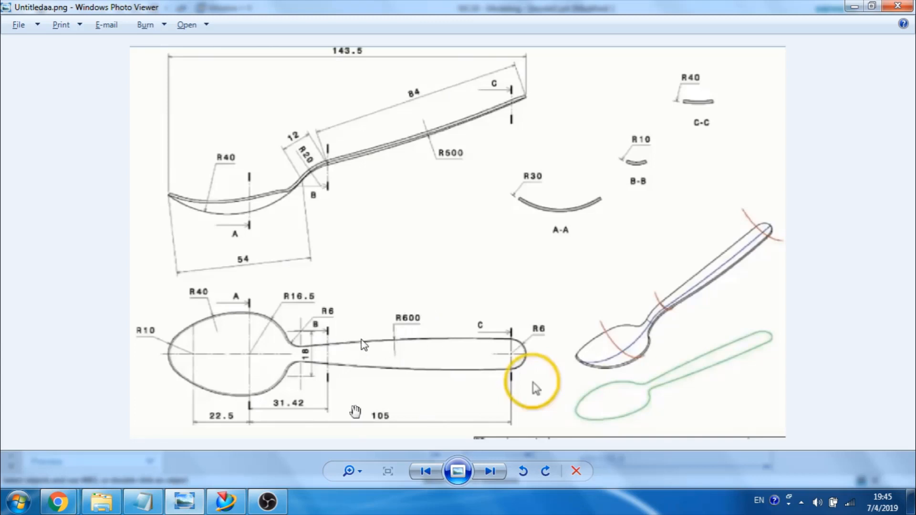
pyautogui.click(854, 6)
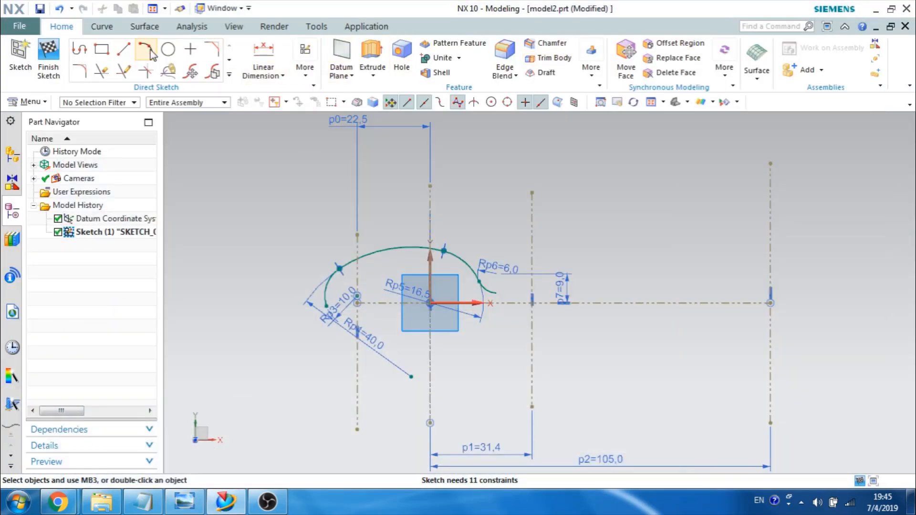
pyautogui.click(148, 50)
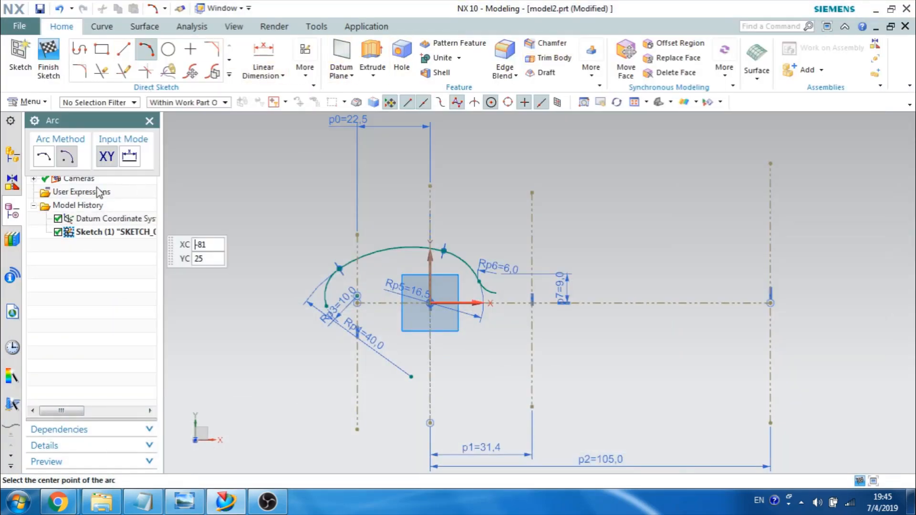
pyautogui.click(45, 157)
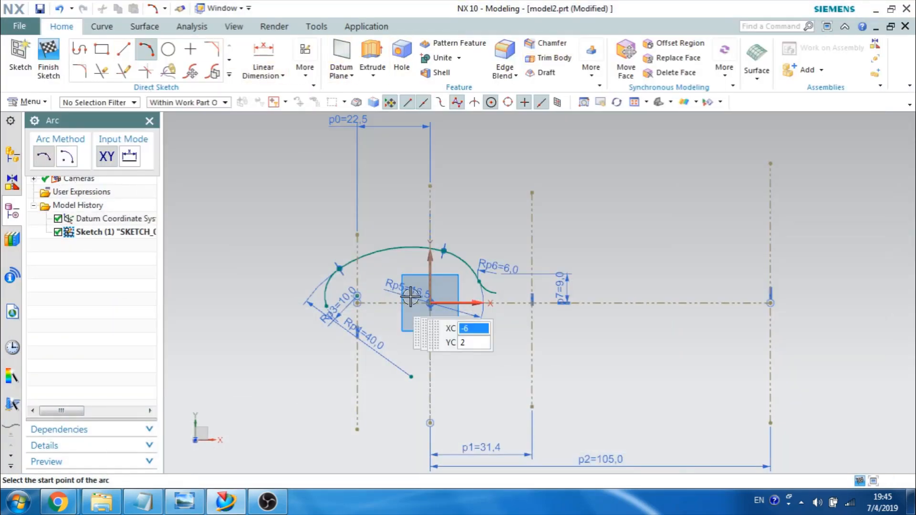
pyautogui.click(497, 291)
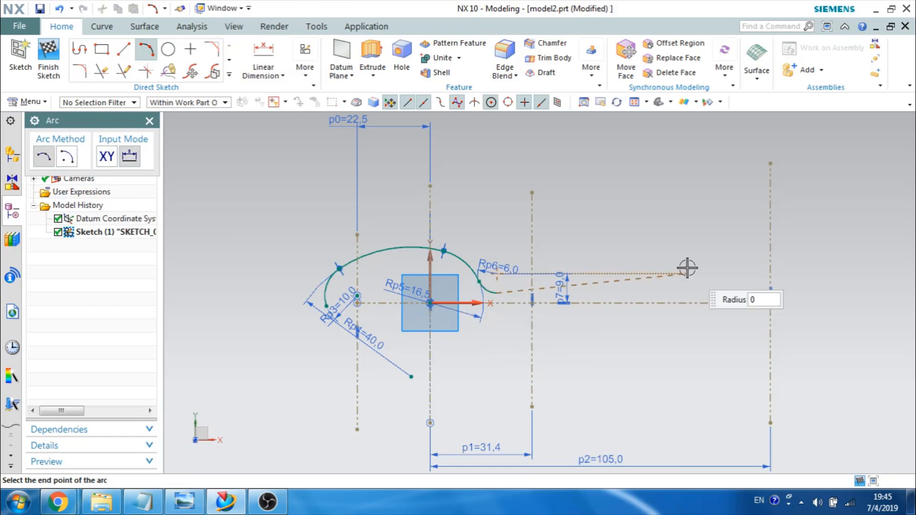
pyautogui.click(759, 274)
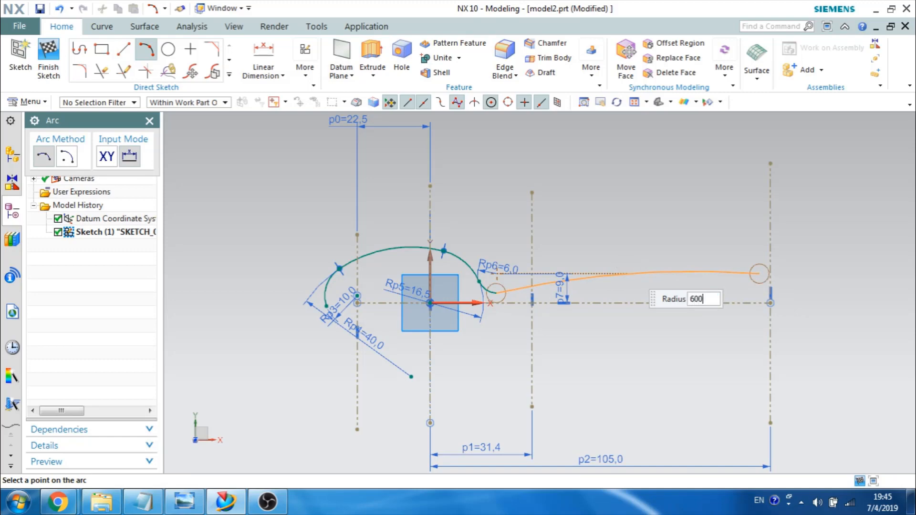
pyautogui.press('Return')
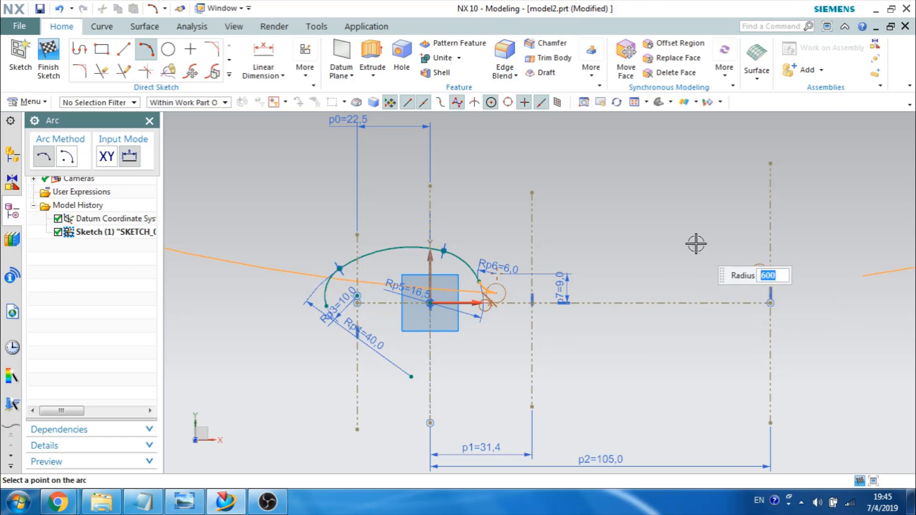
pyautogui.press('Escape')
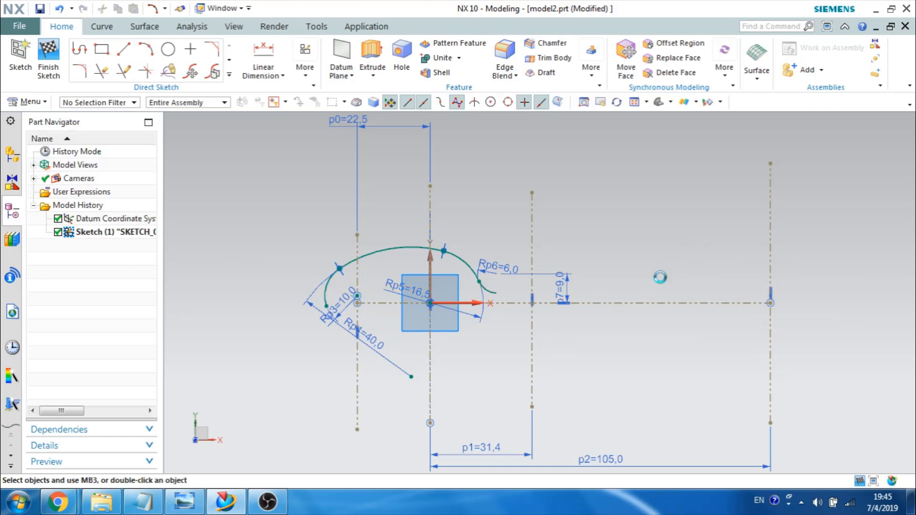
# Step: Sketch a three-point arc of about 311 mm radius from the 6 mm neck arc's free end to near the handle-end vertical reference line
pyautogui.click(148, 52)
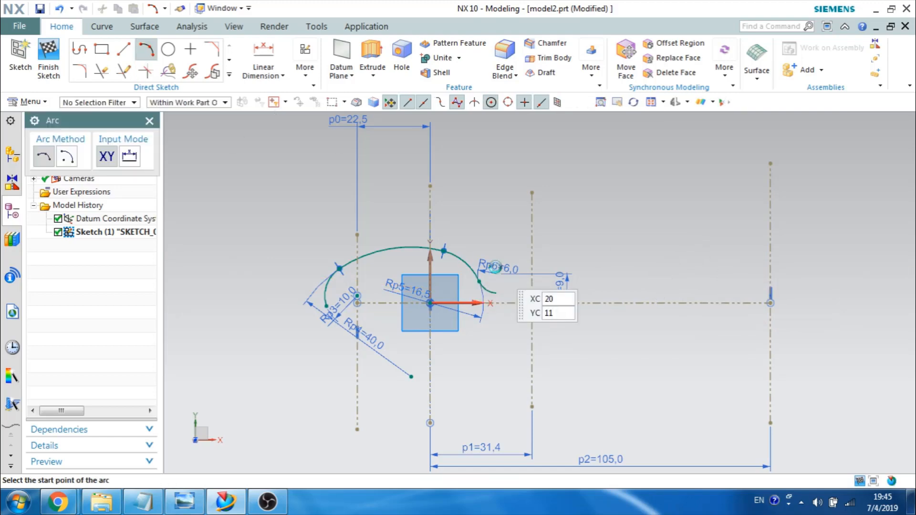
pyautogui.click(498, 291)
pyautogui.click(751, 273)
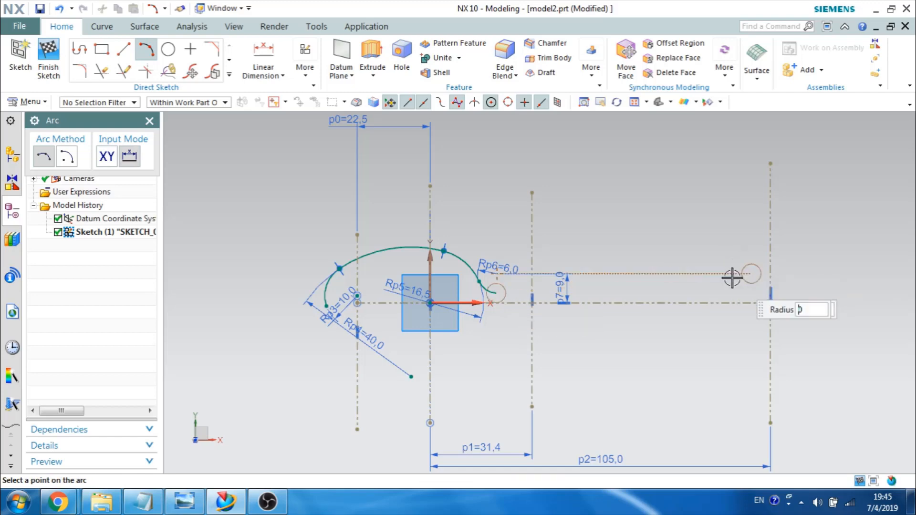
pyautogui.click(648, 273)
pyautogui.press('Escape')
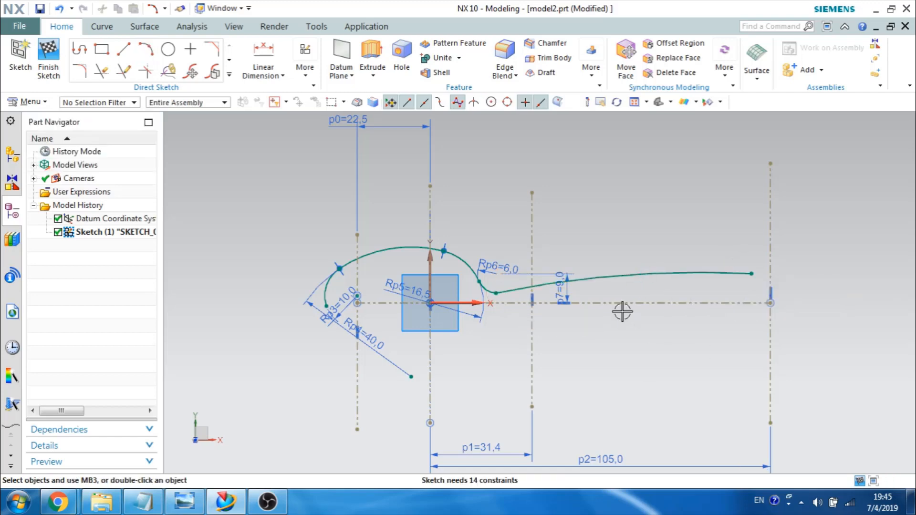
# Step: Add a radial dimension of 600 mm to the long handle arc
pyautogui.press('d')
pyautogui.press('Escape')
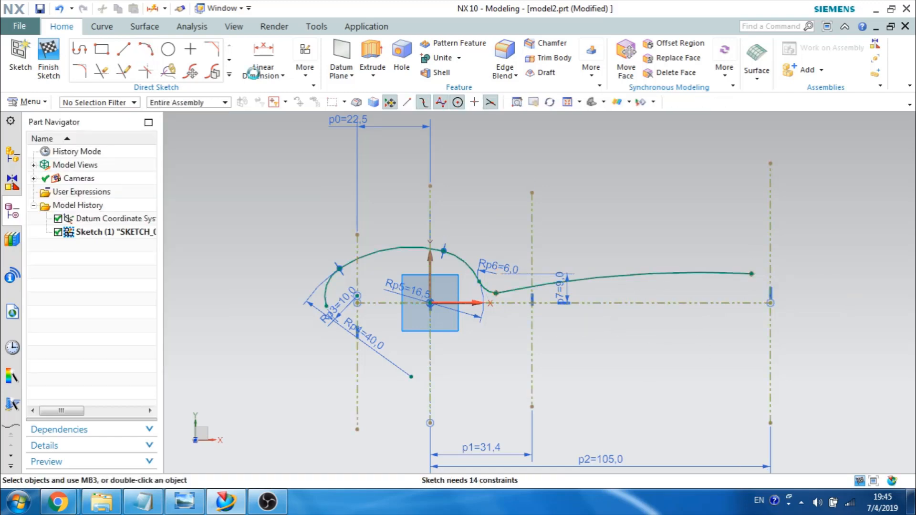
pyautogui.click(263, 76)
pyautogui.click(271, 123)
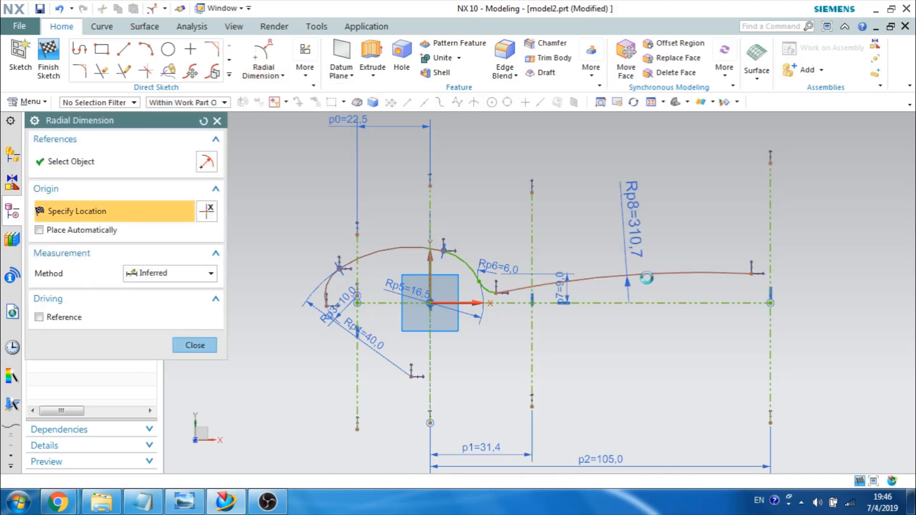
pyautogui.click(646, 277)
pyautogui.write('600')
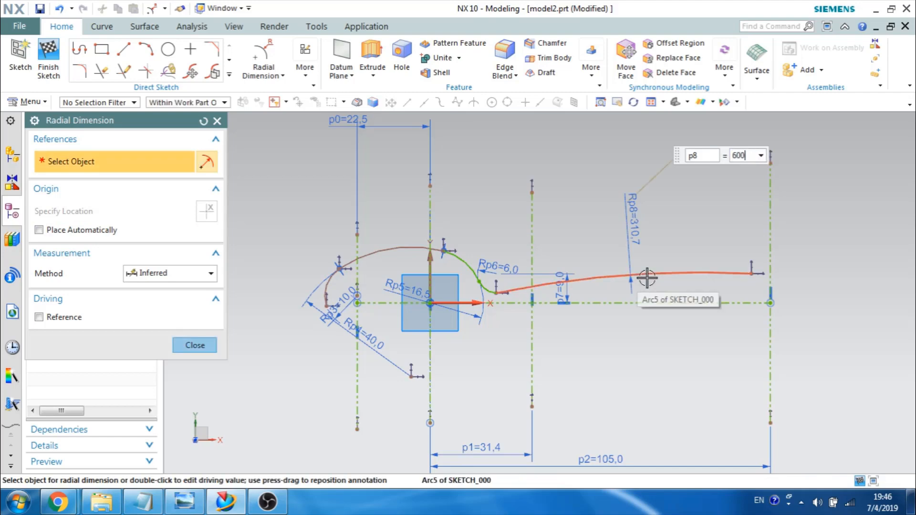
pyautogui.press('Return')
pyautogui.press('Escape')
# Step: Check the handle end in the drawing and sketch a 6 mm radius center-point arc at the handle-end reference lines' intersection
pyautogui.scroll(-3, 607, 266)
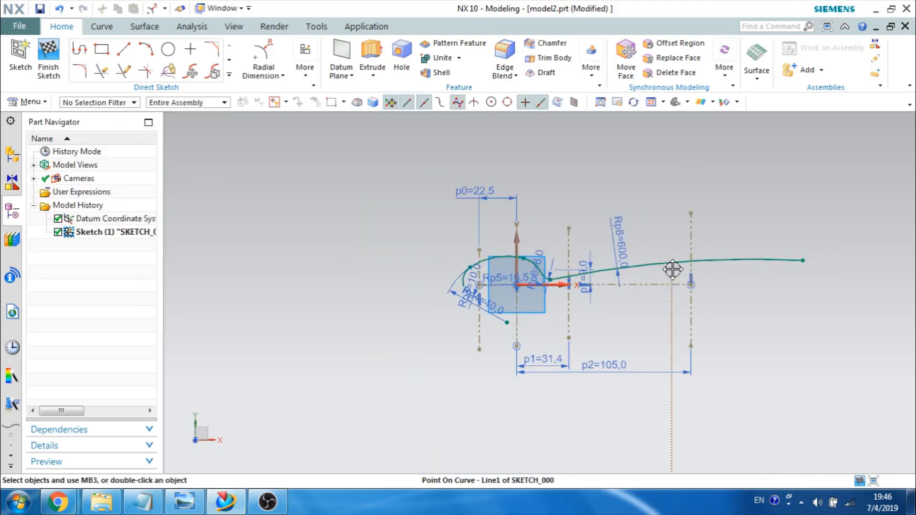
pyautogui.scroll(5, 677, 269)
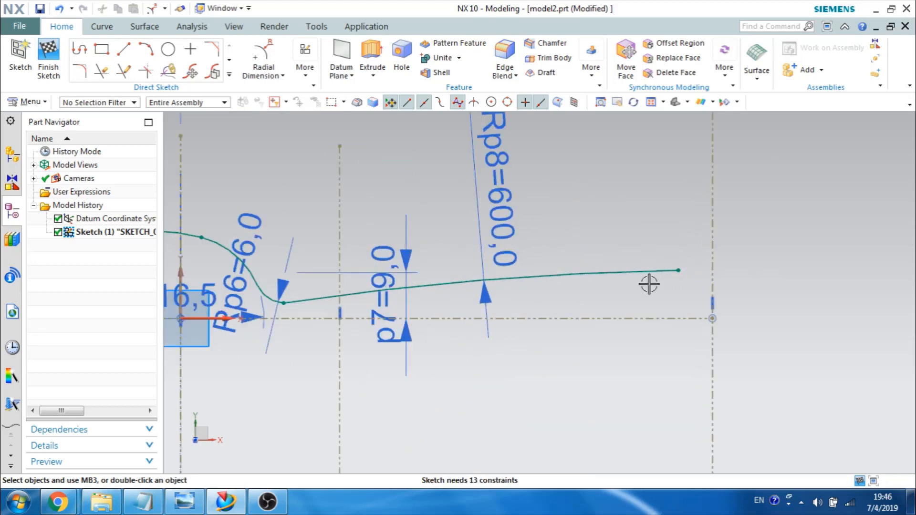
pyautogui.scroll(-2, 551, 325)
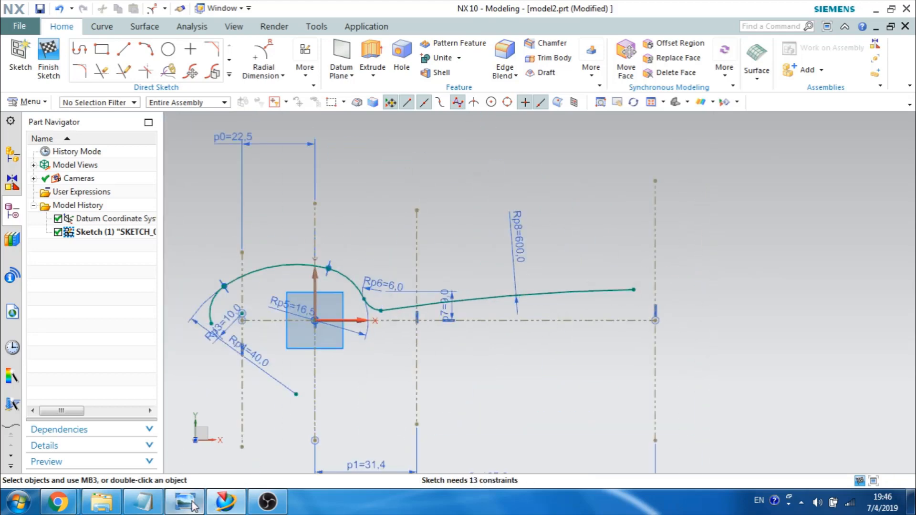
pyautogui.click(189, 503)
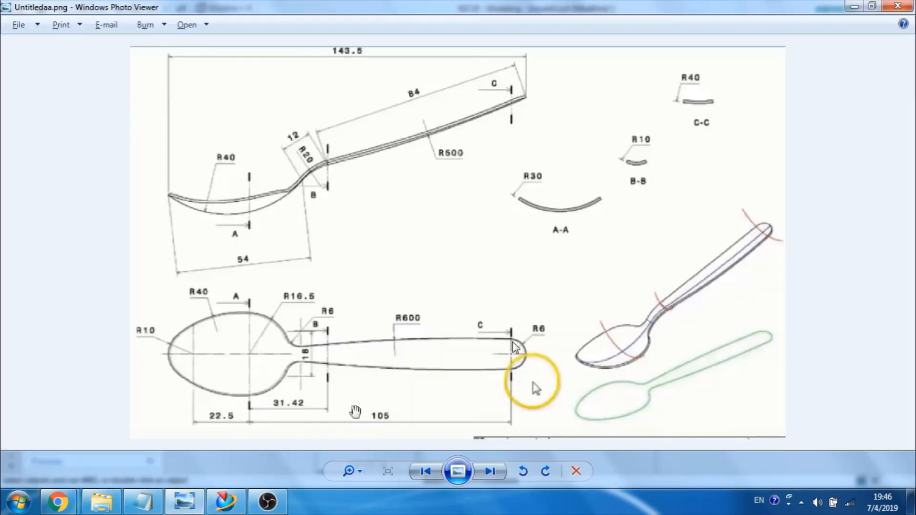
pyautogui.click(858, 5)
pyautogui.click(146, 48)
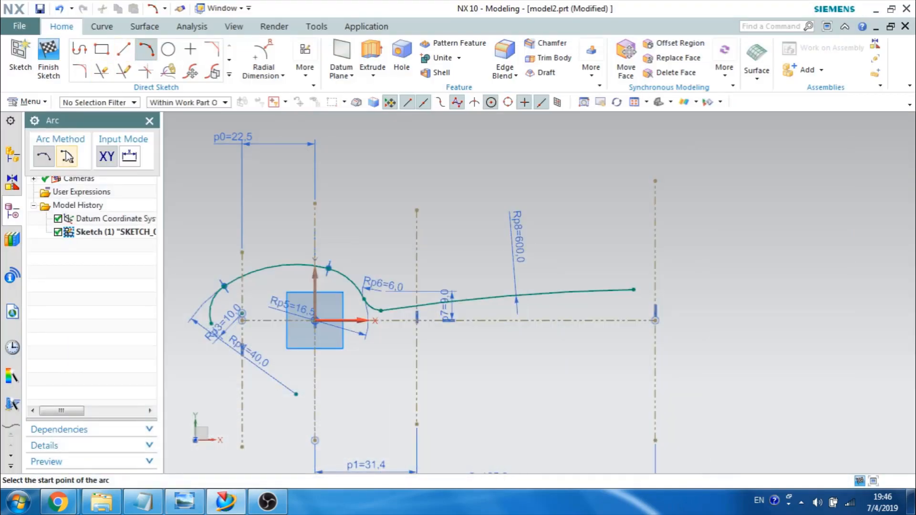
pyautogui.click(67, 156)
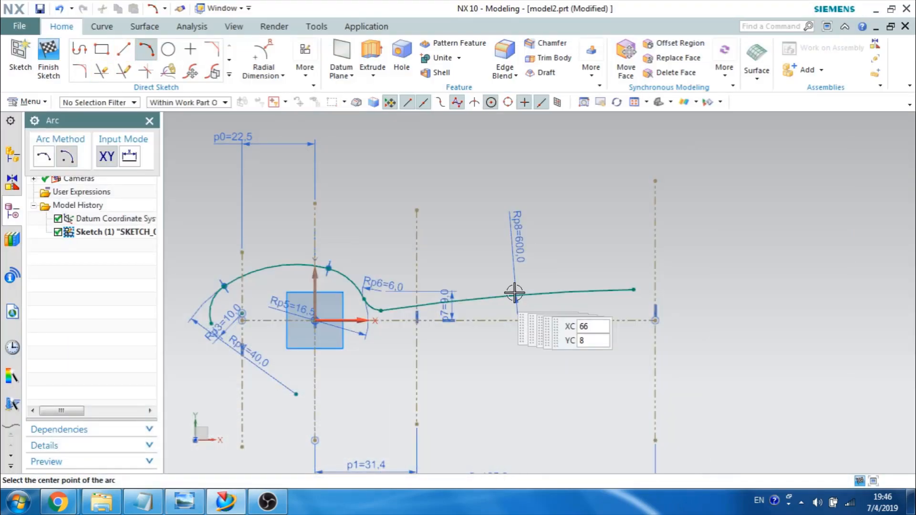
pyautogui.click(655, 320)
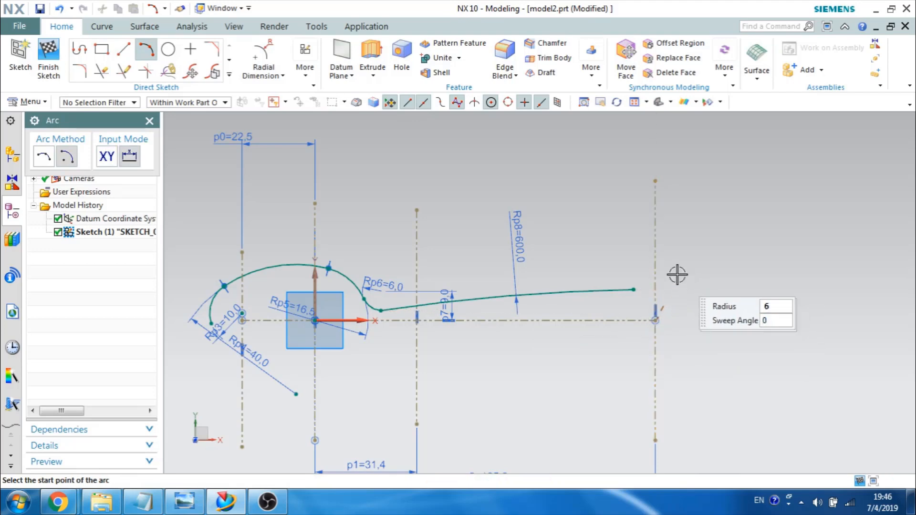
pyautogui.click(678, 258)
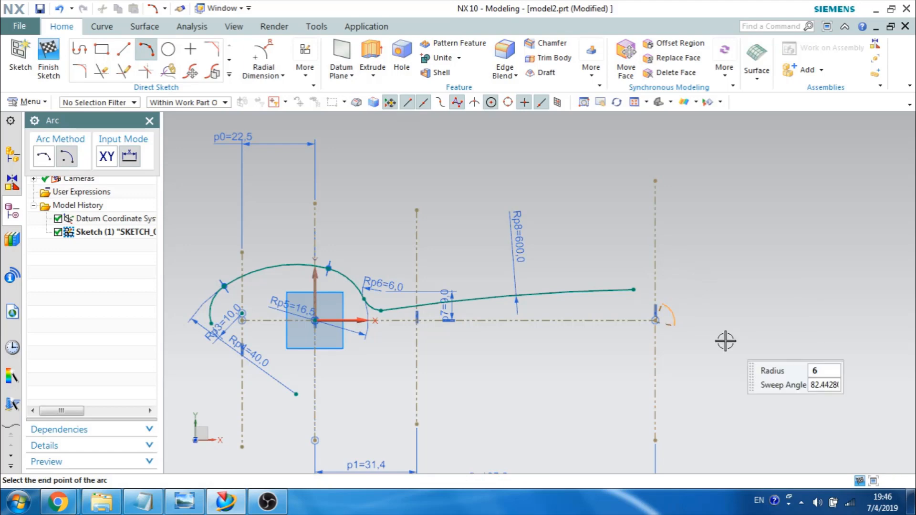
pyautogui.click(713, 414)
pyautogui.press('Escape')
# Step: Apply a tangent constraint between the 6 mm handle-end arc and the 600 mm handle arc
pyautogui.press('c')
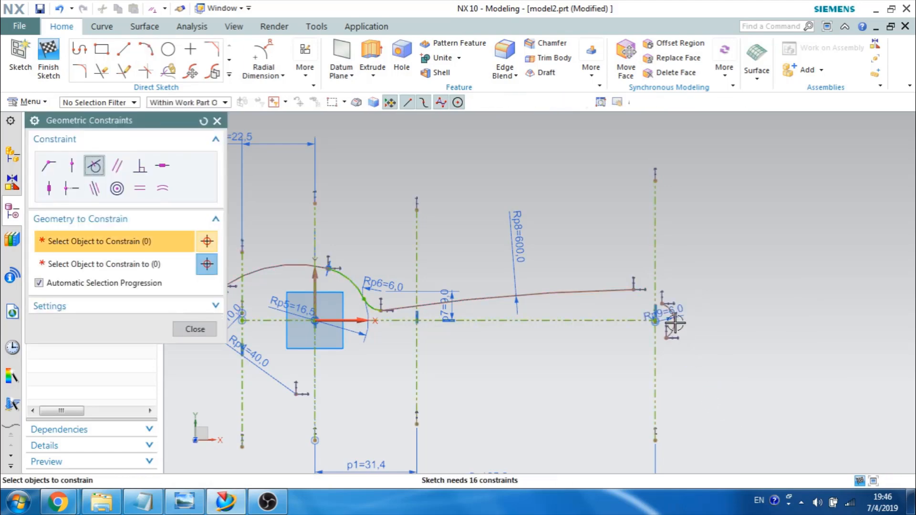
pyautogui.click(665, 309)
pyautogui.click(617, 290)
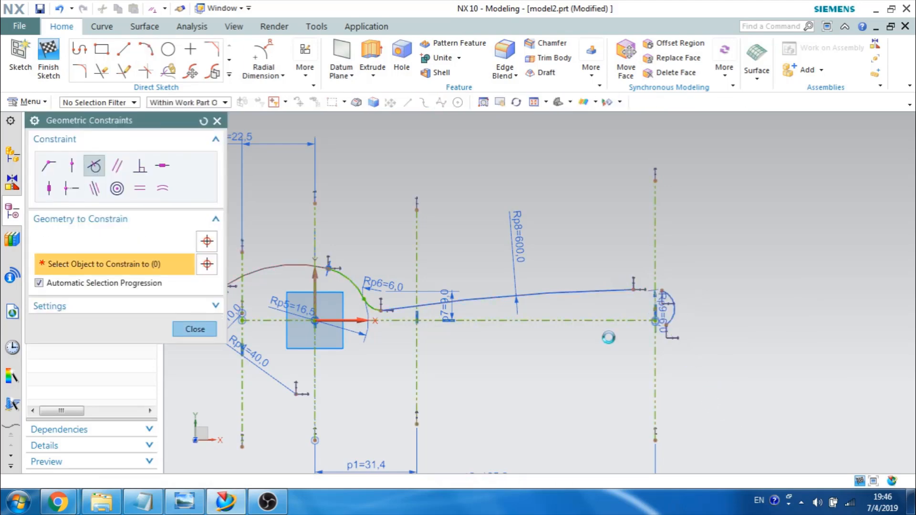
pyautogui.press('Escape')
# Step: Constrain the 6 mm handle-end arc's center onto the horizontal reference line with Point on Curve
pyautogui.scroll(1, 678, 318)
pyautogui.scroll(3, 678, 318)
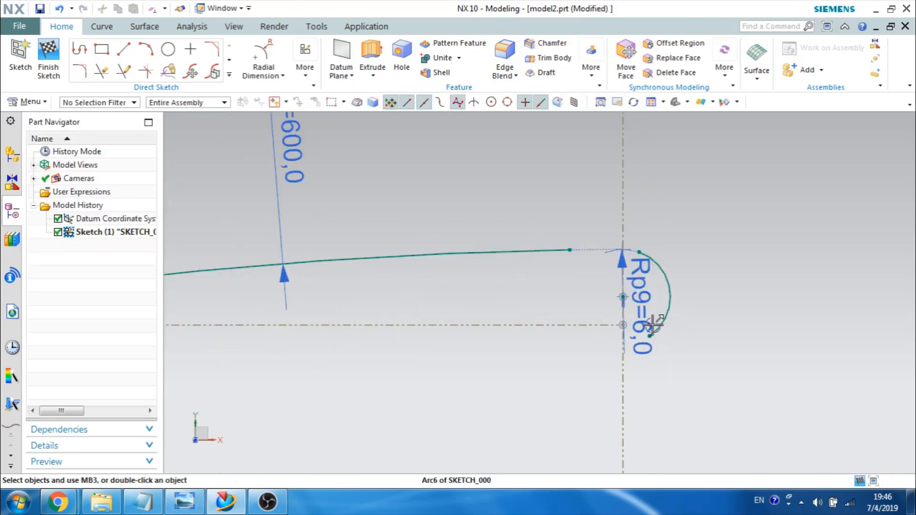
pyautogui.click(623, 296)
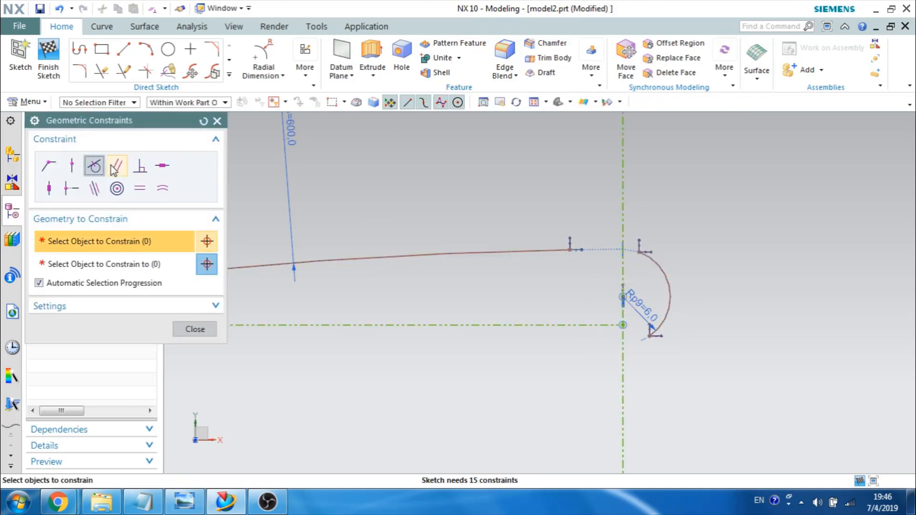
pyautogui.click(634, 303)
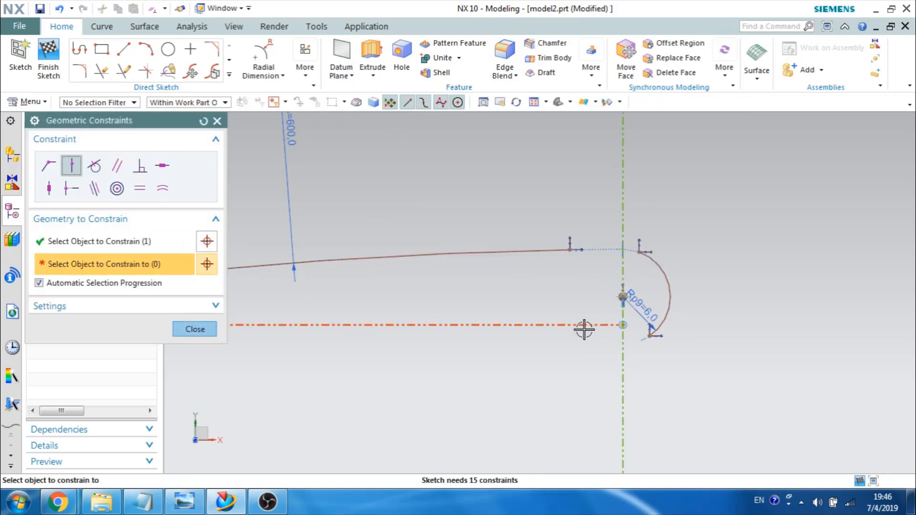
pyautogui.click(584, 325)
pyautogui.middleClick(607, 249)
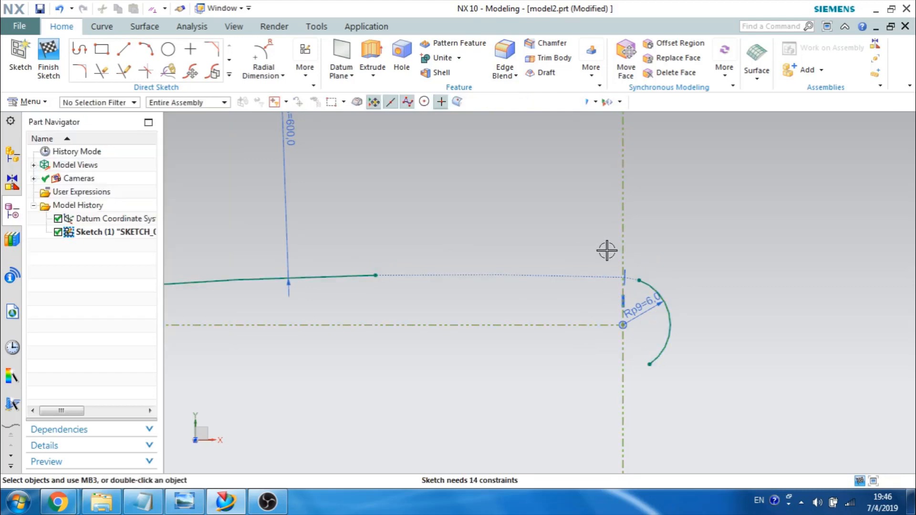
# Step: Lengthen the 6 mm handle-end arc's upper end back past its tangent point and the vertical reference line
pyautogui.scroll(2, 607, 249)
pyautogui.scroll(-3, 607, 249)
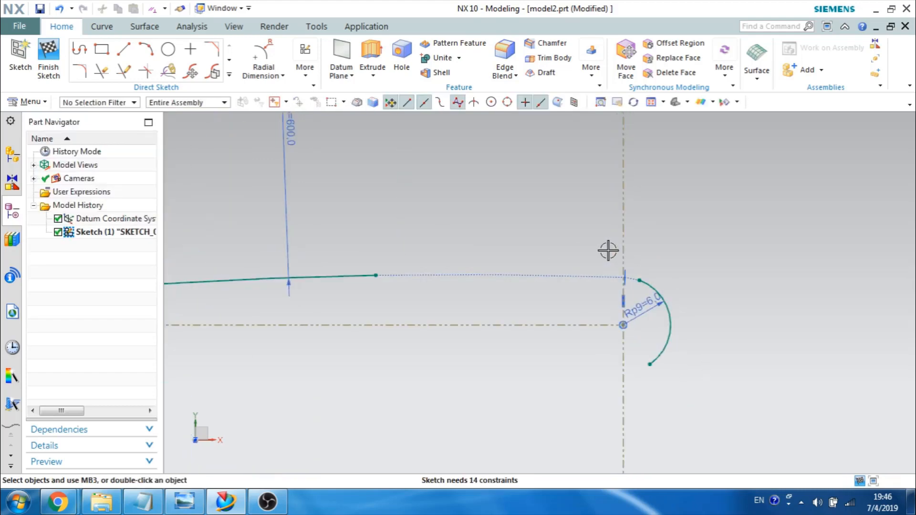
pyautogui.moveTo(633, 275); pyautogui.dragTo(604, 275)
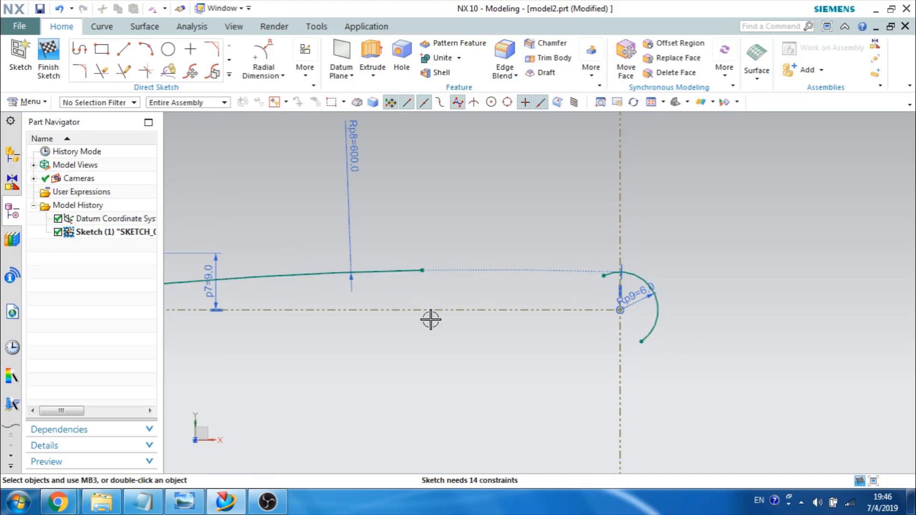
# Step: Extend the 600 mm handle arc to the 6 mm end arc and trim the end arc's excess left of their tangent point
pyautogui.press('e')
pyautogui.click(409, 273)
pyautogui.press('Escape')
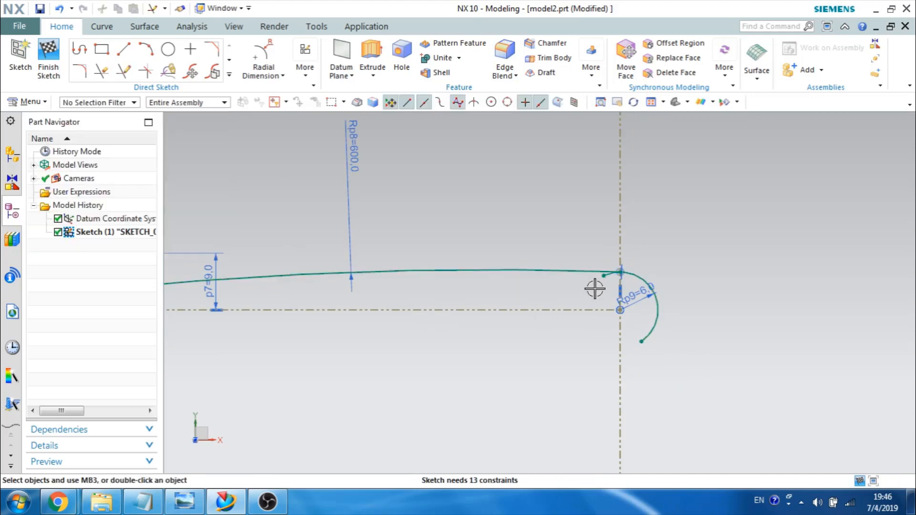
pyautogui.press('t')
pyautogui.click(602, 280)
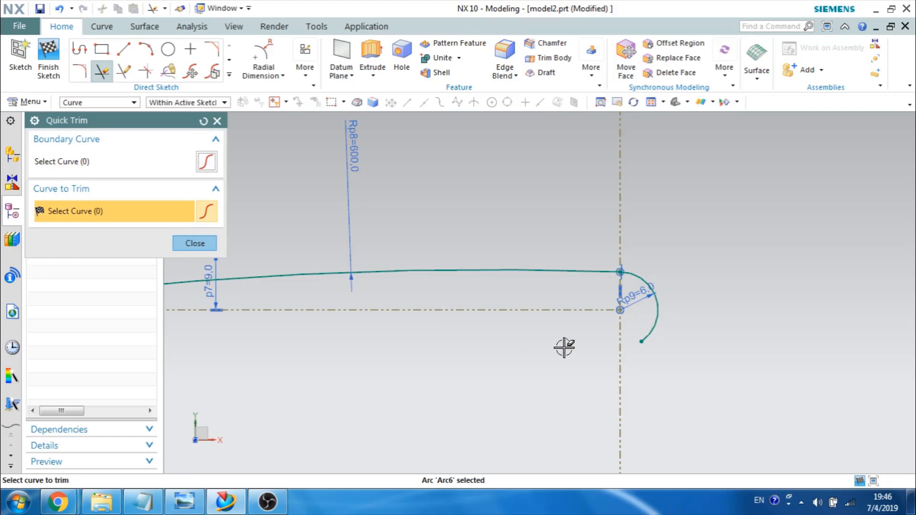
pyautogui.press('Escape')
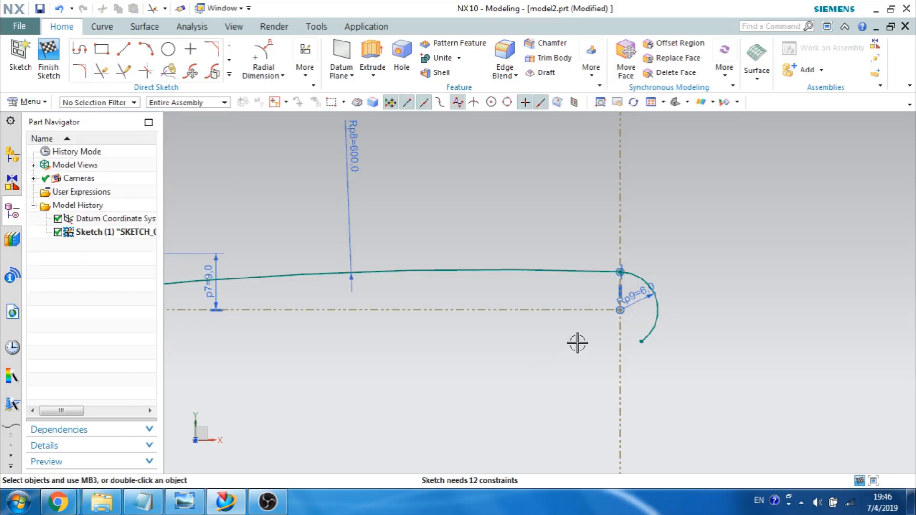
# Step: Extend the horizontal reference line to the 6 mm handle-end arc and trim the arc's portion below the line
pyautogui.press('e')
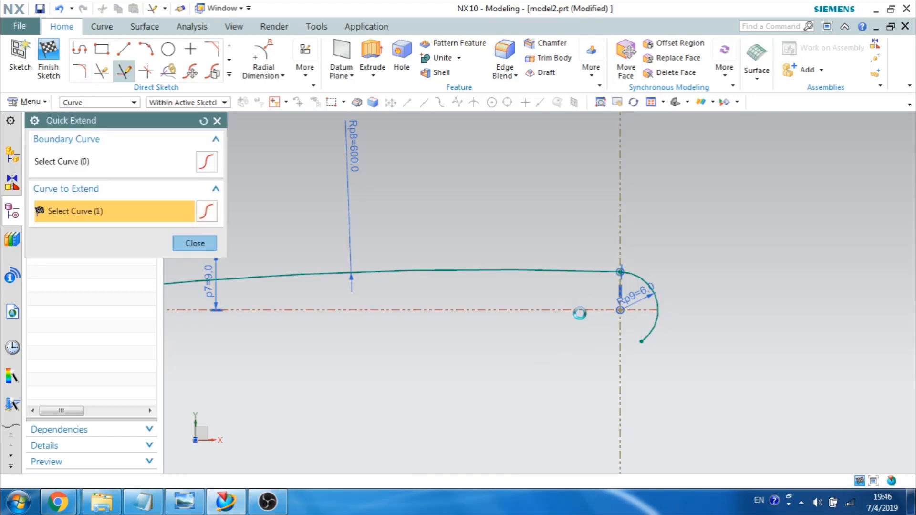
pyautogui.press('Escape')
pyautogui.press('t')
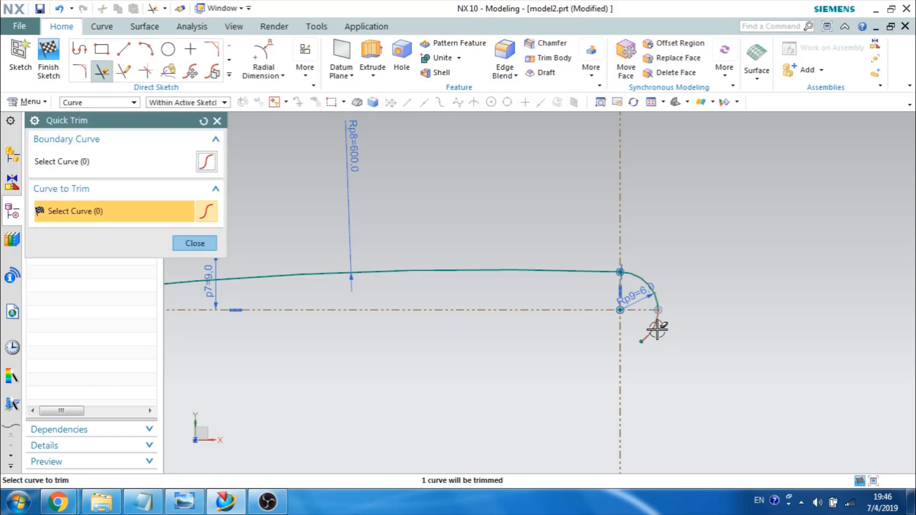
pyautogui.scroll(-5, 732, 333)
pyautogui.scroll(6, 425, 352)
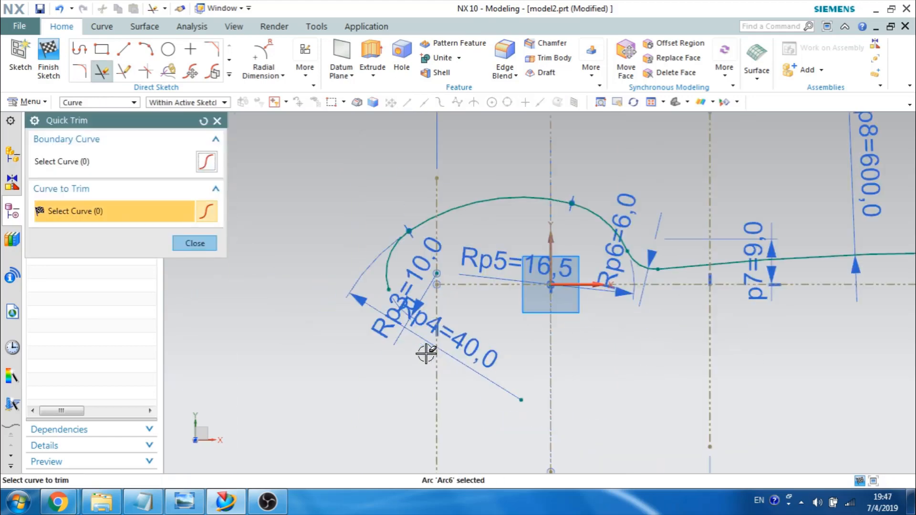
pyautogui.press('Escape')
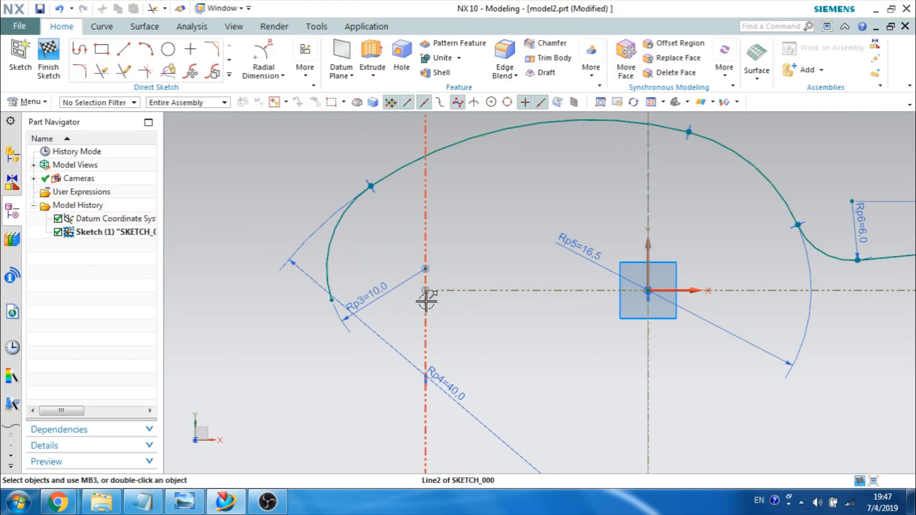
# Step: Constrain the 10 mm bowl-tip arc's center onto the horizontal reference line with Point on Curve
pyautogui.press('c')
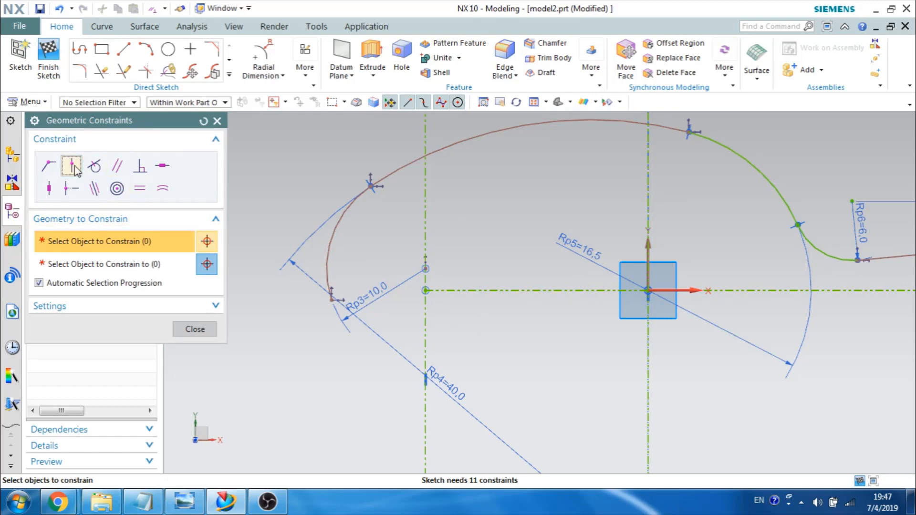
pyautogui.click(425, 268)
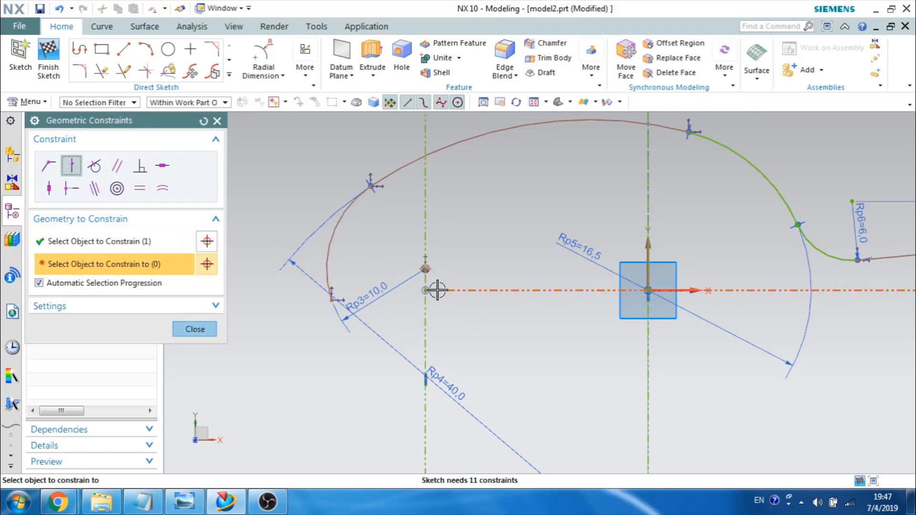
pyautogui.click(434, 289)
# Step: Extend the horizontal reference line to the 10 mm bowl-tip arc and trim the arc's portion below the line
pyautogui.press('e')
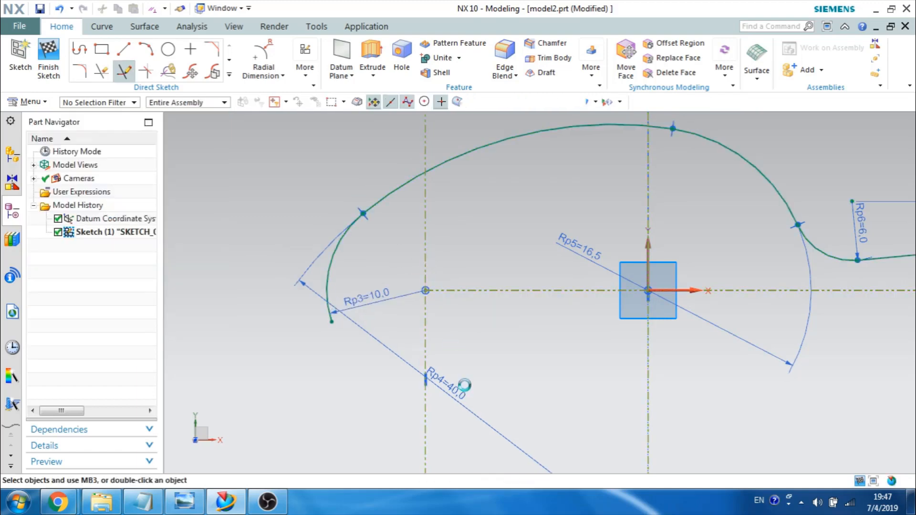
pyautogui.click(449, 292)
pyautogui.press('t')
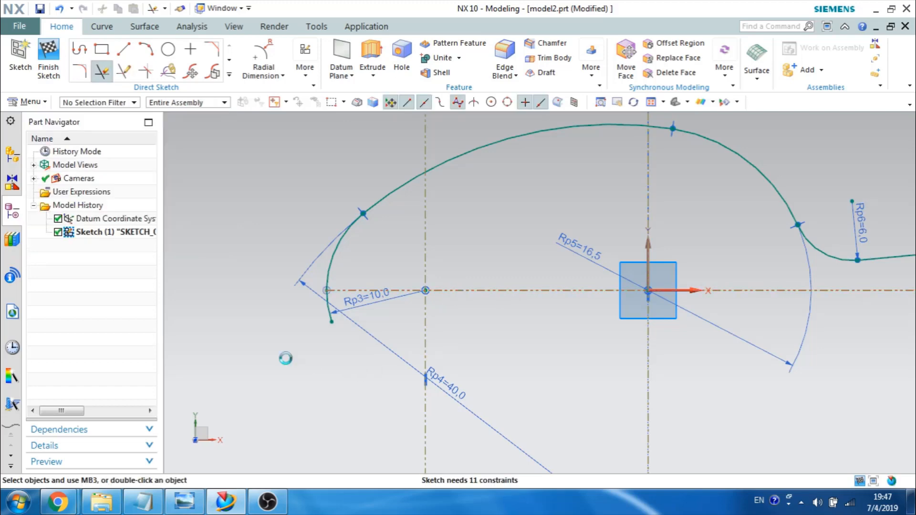
pyautogui.click(328, 310)
pyautogui.middleClick(321, 370)
pyautogui.scroll(2, 322, 353)
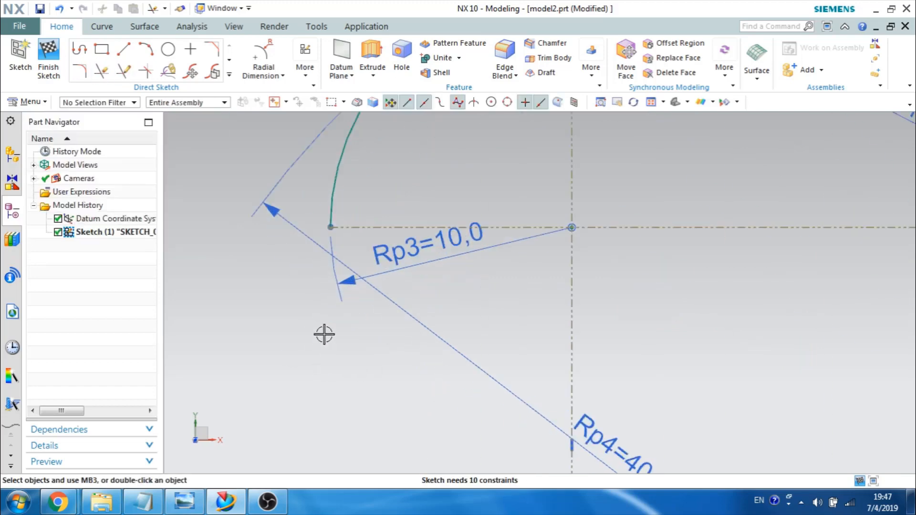
pyautogui.scroll(-4, 322, 334)
pyautogui.press('F8')
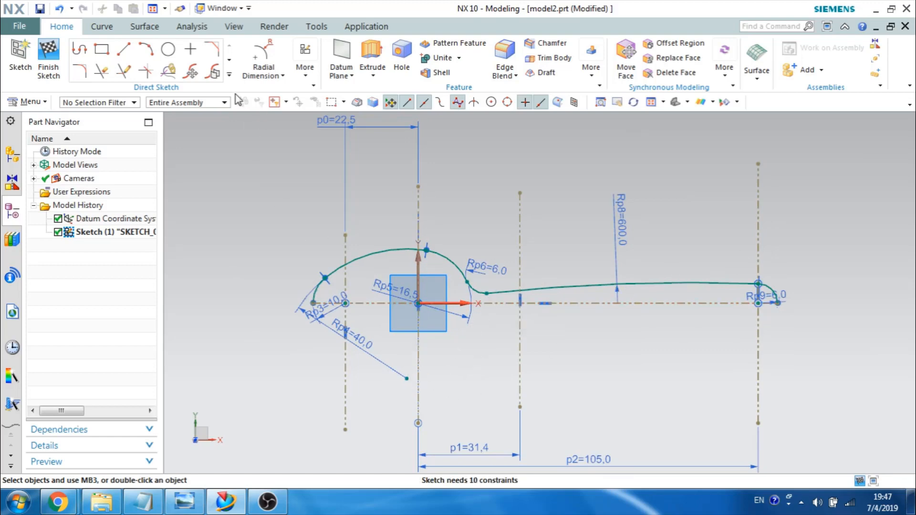
# Step: Mirror the six bowl, neck and handle arcs about the horizontal reference line with Mirror Curve
pyautogui.click(230, 74)
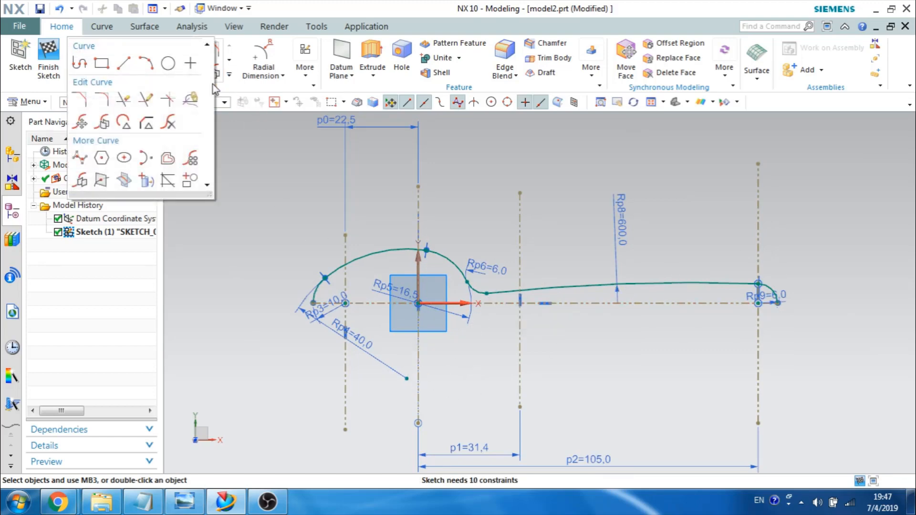
pyautogui.click(86, 182)
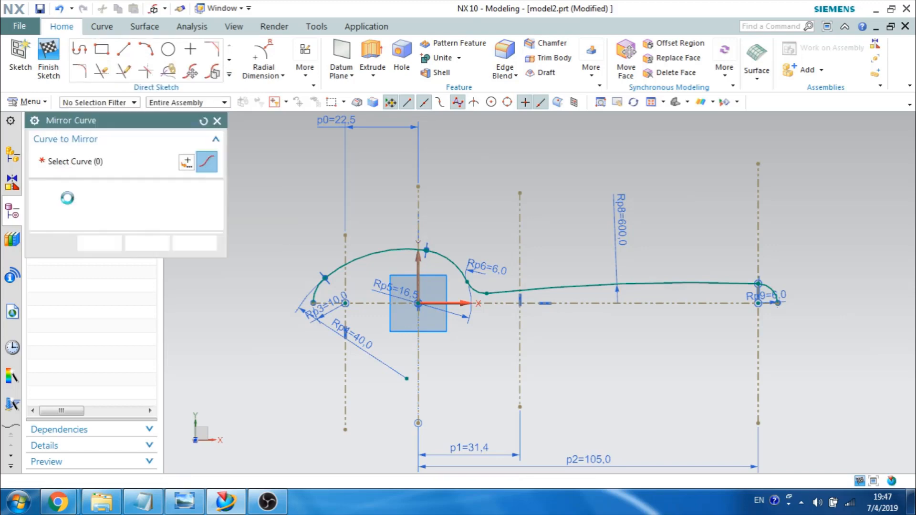
pyautogui.click(324, 286)
pyautogui.click(366, 256)
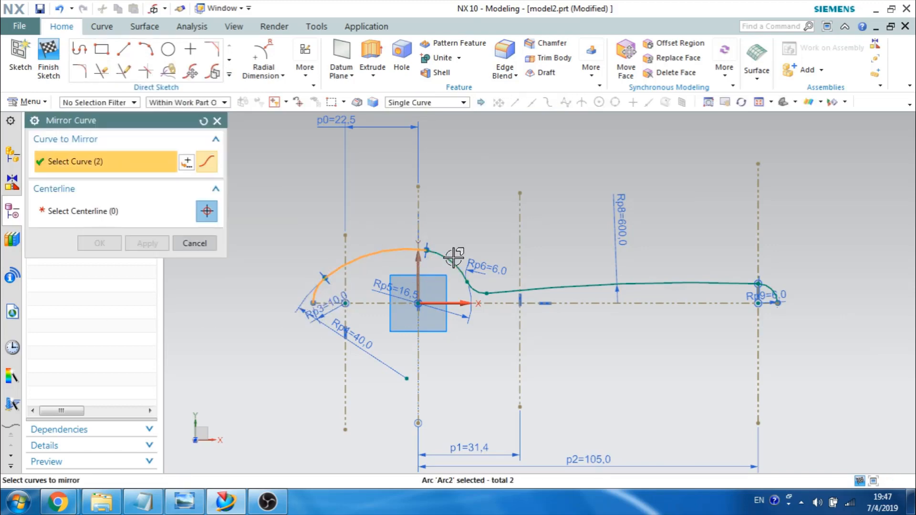
pyautogui.click(469, 282)
pyautogui.click(509, 290)
pyautogui.click(510, 290)
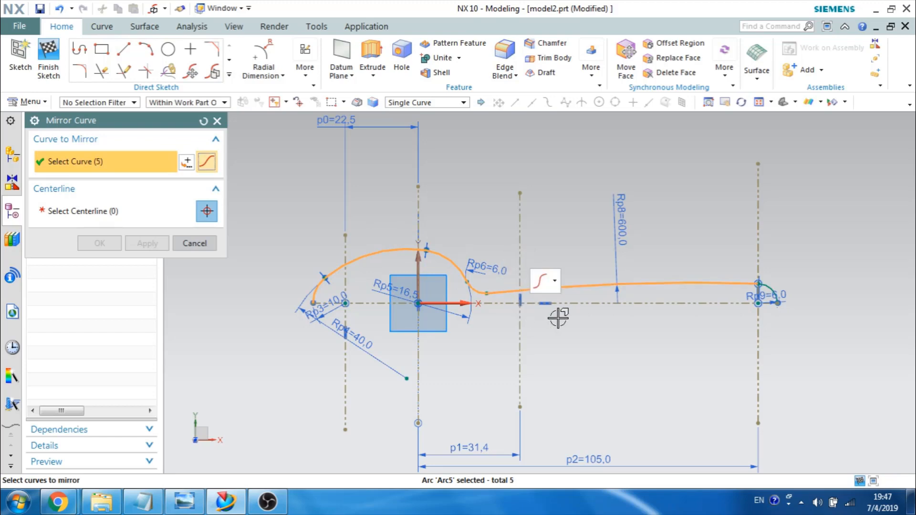
pyautogui.click(772, 293)
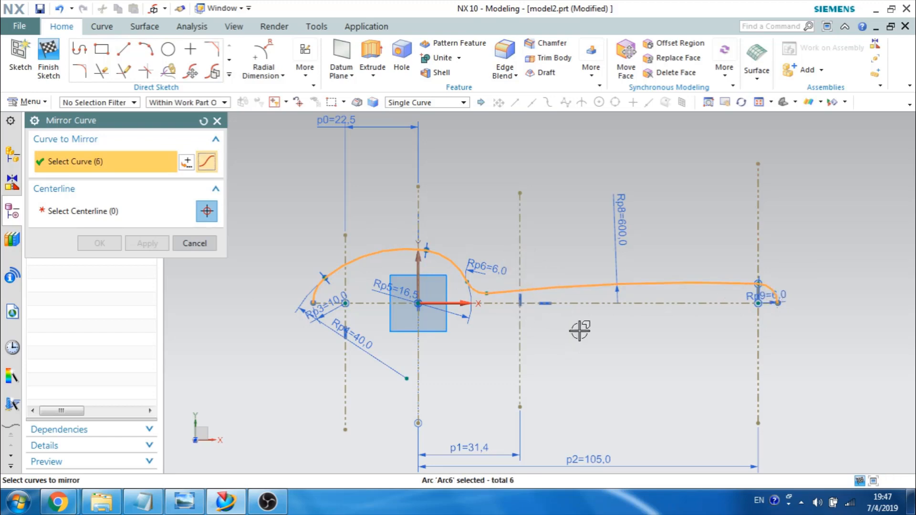
pyautogui.click(71, 216)
pyautogui.click(442, 303)
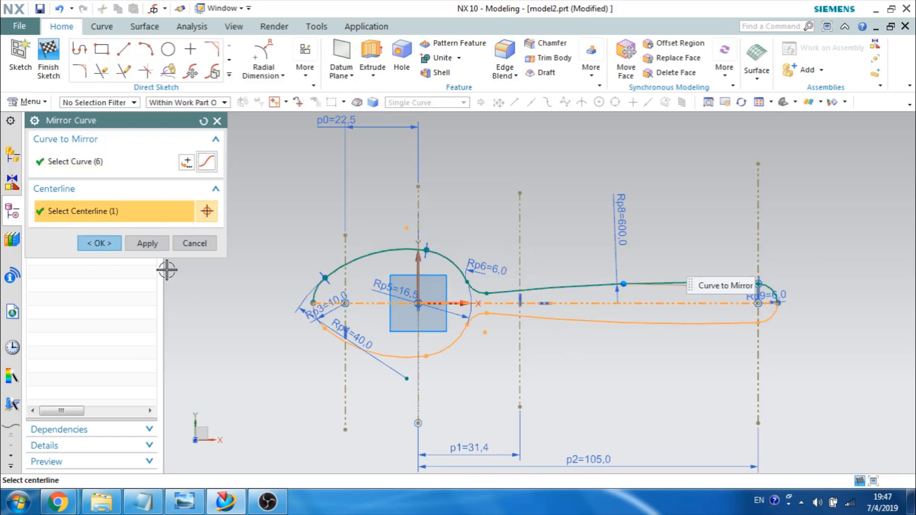
pyautogui.click(102, 242)
# Step: Apply a tangent constraint between the upper 6 mm neck arc and the upper 600 mm handle arc
pyautogui.scroll(3, 453, 333)
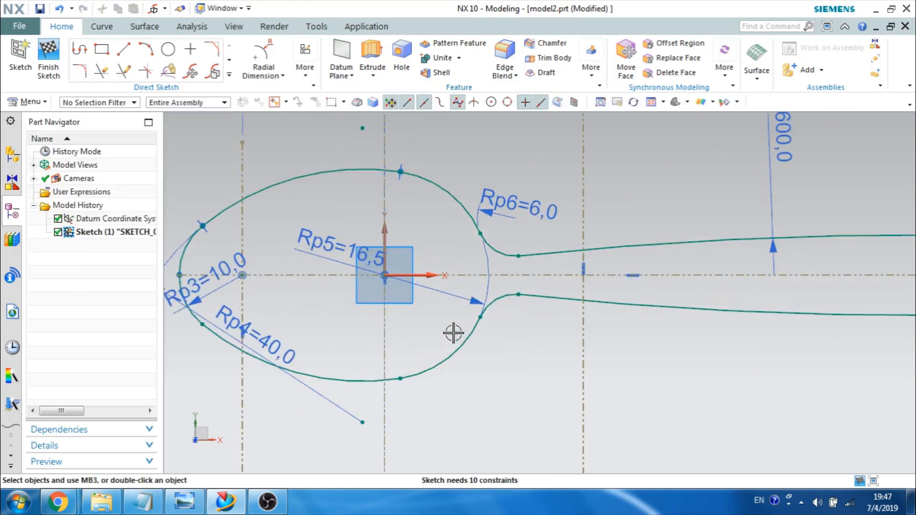
pyautogui.scroll(2, 507, 220)
pyautogui.scroll(-2, 502, 221)
pyautogui.scroll(4, 530, 230)
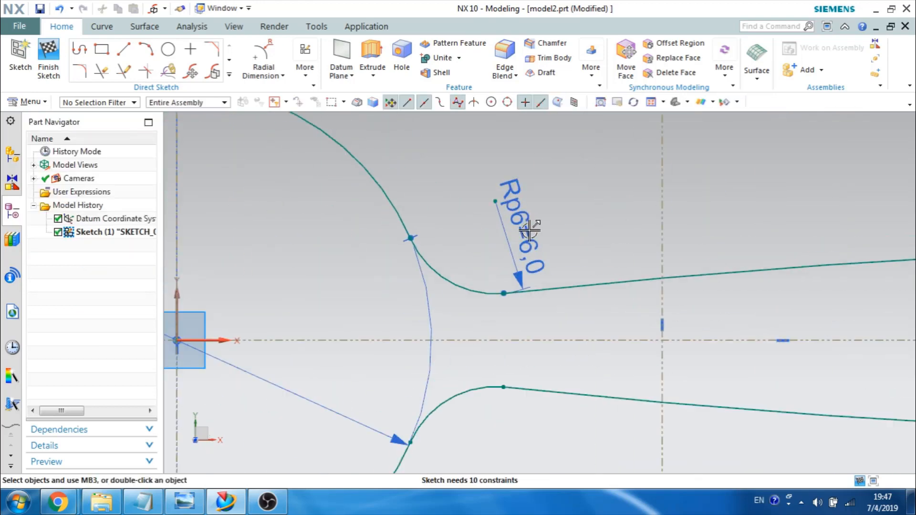
pyautogui.scroll(-4, 530, 231)
pyautogui.press('c')
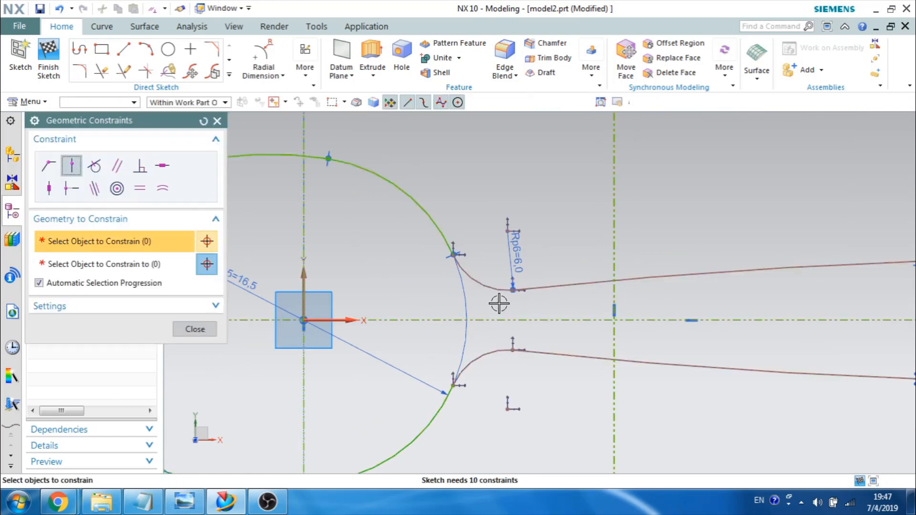
pyautogui.click(94, 166)
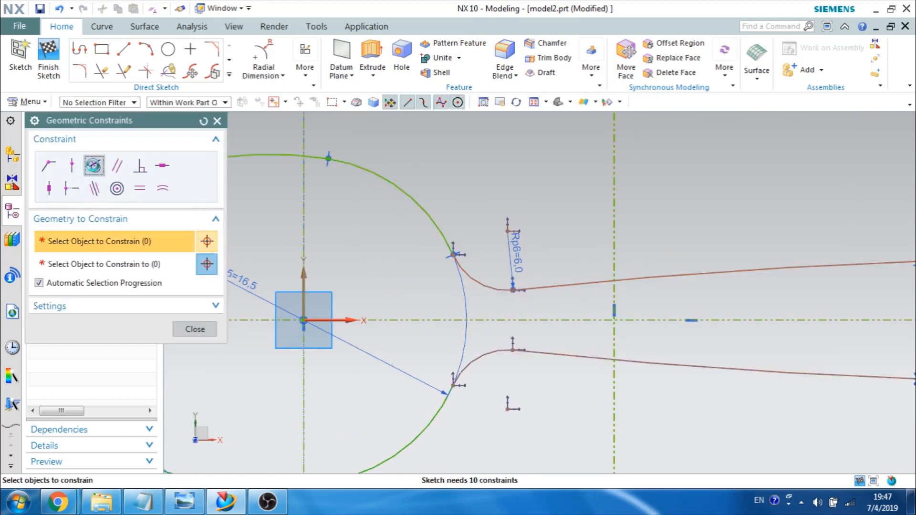
pyautogui.click(477, 293)
pyautogui.click(536, 289)
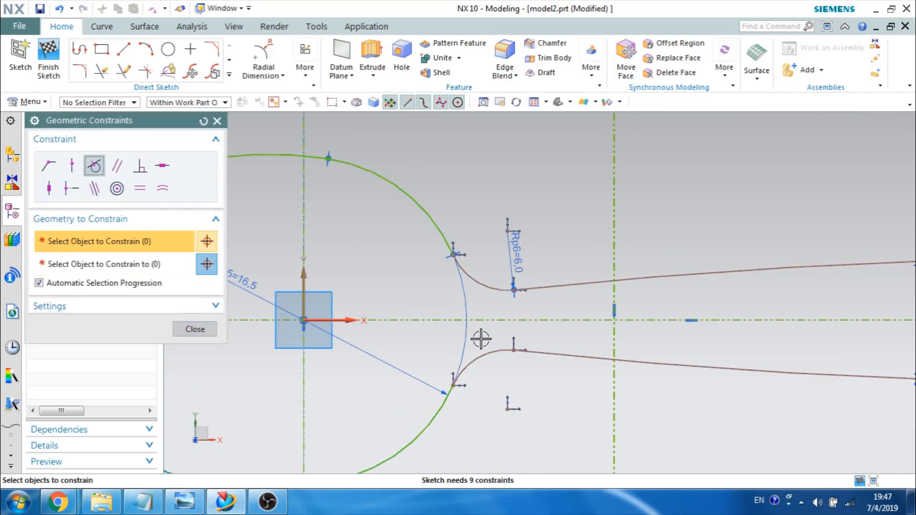
pyautogui.scroll(-4, 478, 319)
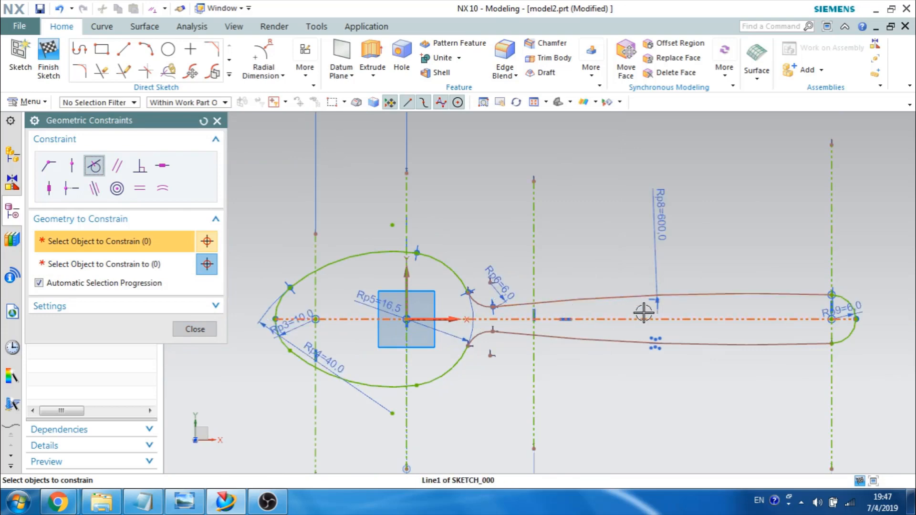
pyautogui.press('Escape')
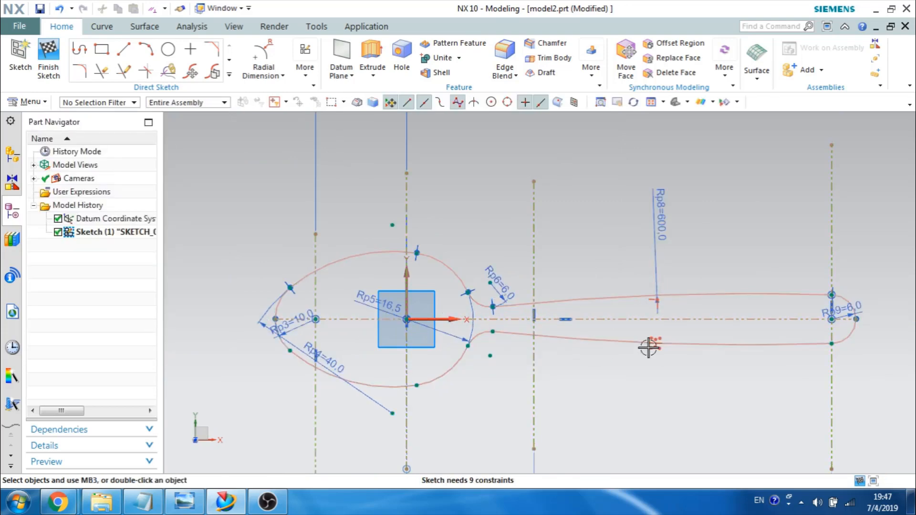
# Step: Finish the top-view outline sketch and turn the model to an oblique 3D view
pyautogui.click(48, 69)
pyautogui.moveTo(209, 199)
pyautogui.mouseDown(button='middle')
pyautogui.moveTo(291, 213)
pyautogui.moveTo(300, 161)
pyautogui.moveTo(311, 198)
pyautogui.moveTo(323, 205)
pyautogui.mouseUp(button='middle')
pyautogui.moveTo(243, 276)
pyautogui.mouseDown(button='middle')
pyautogui.moveTo(308, 231)
pyautogui.moveTo(325, 206)
pyautogui.mouseUp(button='middle')
pyautogui.scroll(-3, 324, 206)
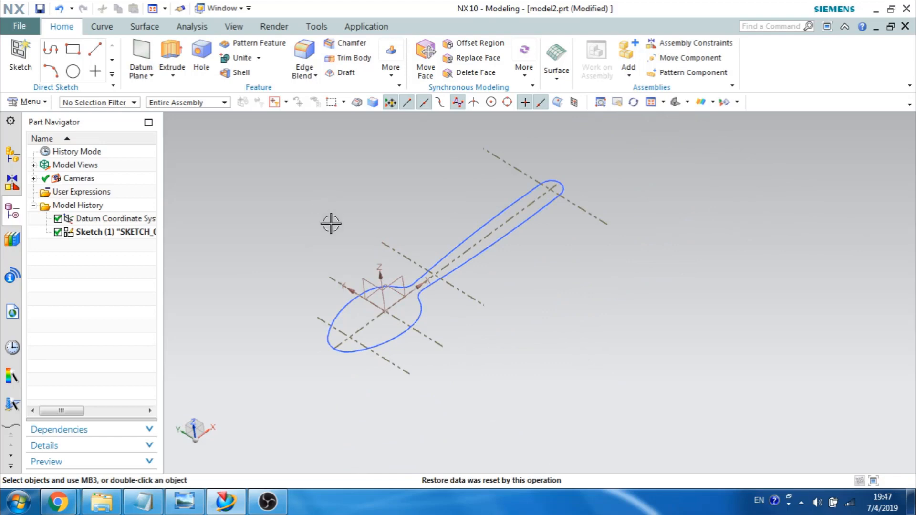
# Step: Check the side view in the reference drawing and create a new sketch on the XZ plane
pyautogui.click(184, 500)
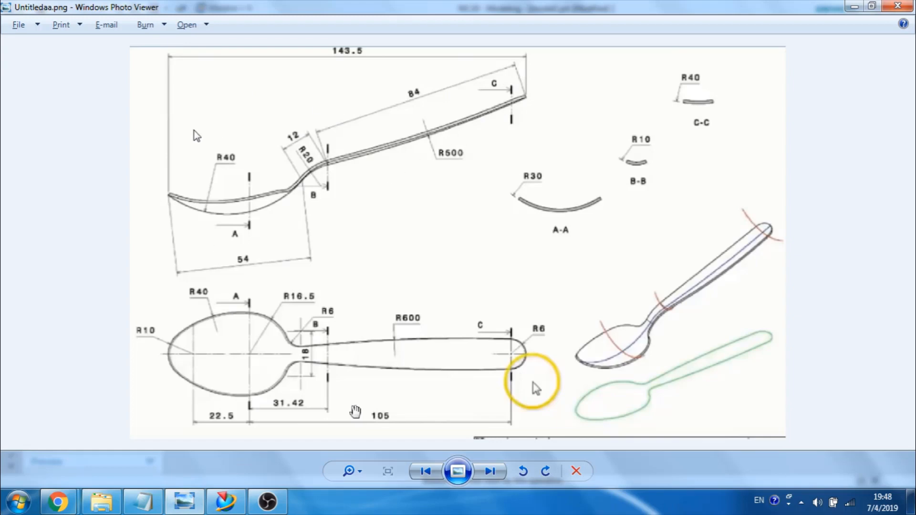
pyautogui.click(848, 7)
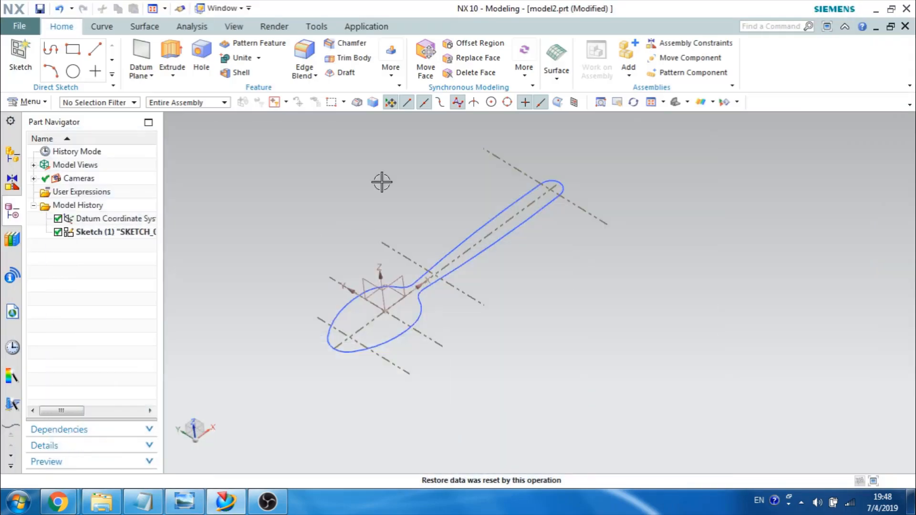
pyautogui.click(20, 55)
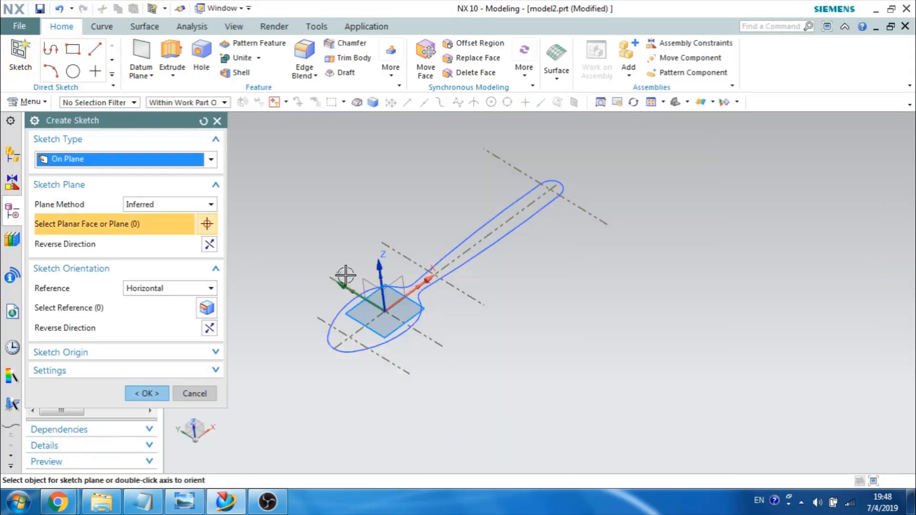
pyautogui.click(148, 393)
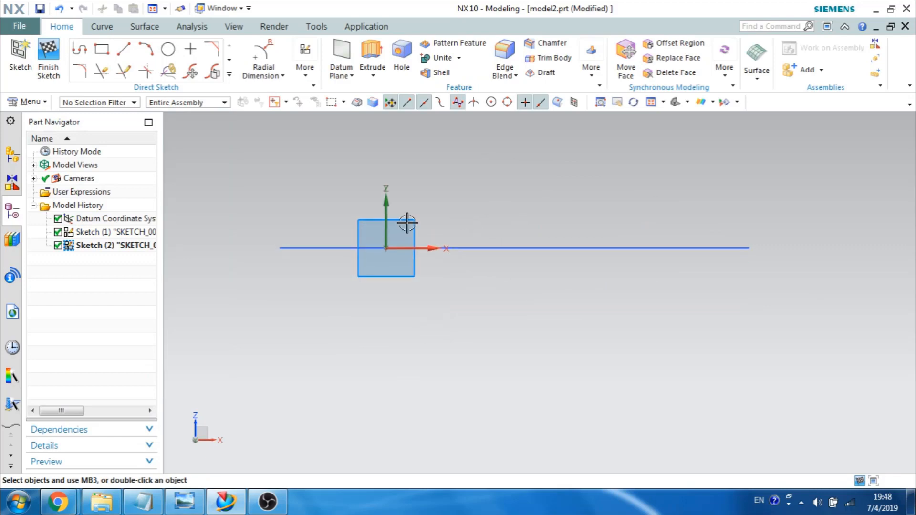
# Step: Consult the reference drawing and sketch a three-point handle arc of about 204 mm radius below the outline, rising away from the bowl
pyautogui.click(184, 501)
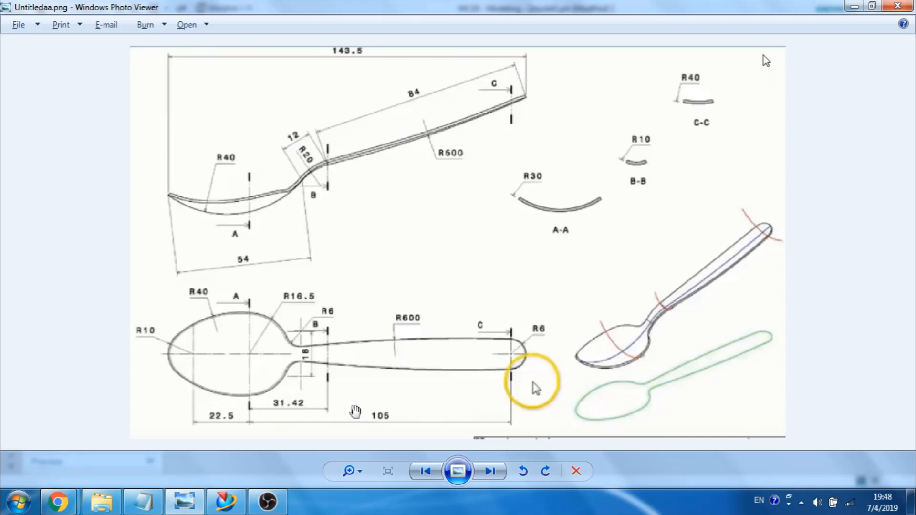
pyautogui.click(852, 9)
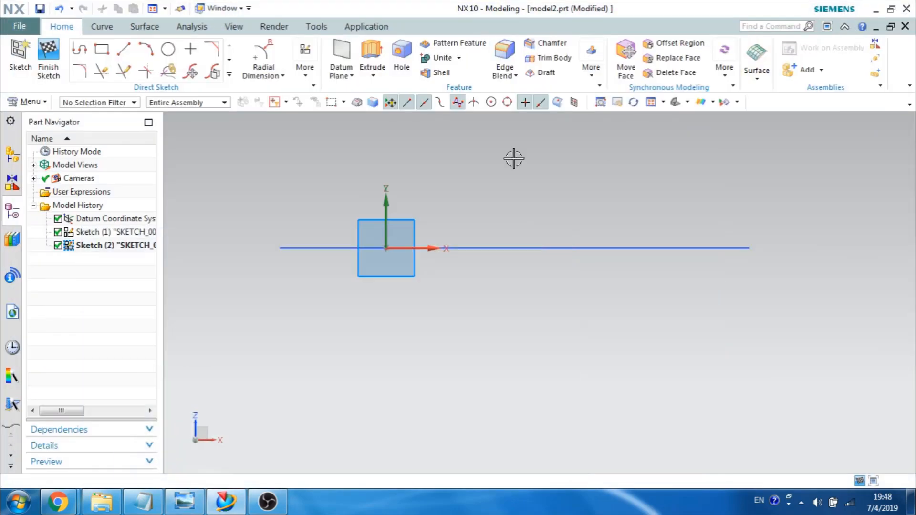
pyautogui.click(146, 48)
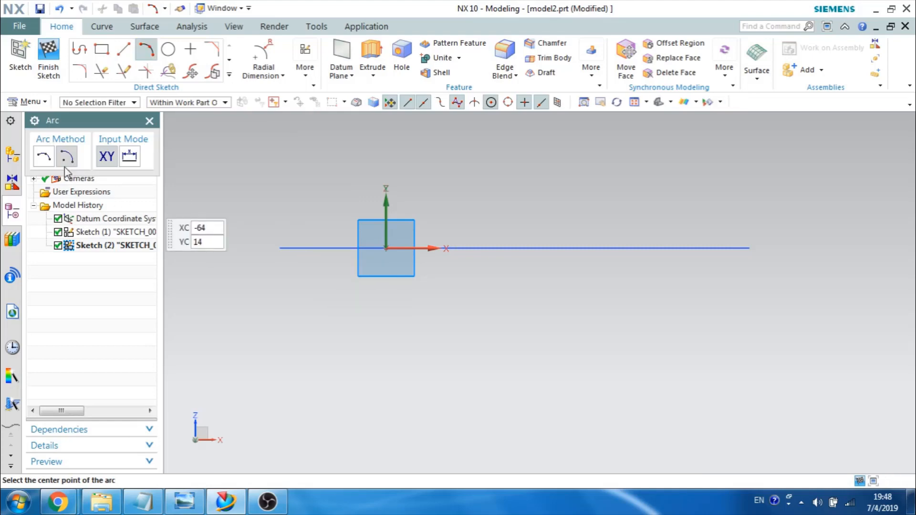
pyautogui.click(50, 162)
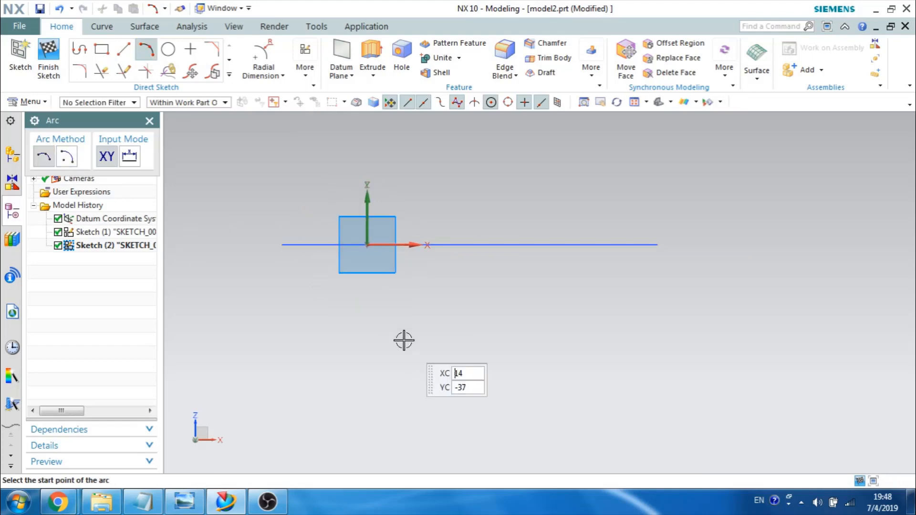
pyautogui.click(429, 358)
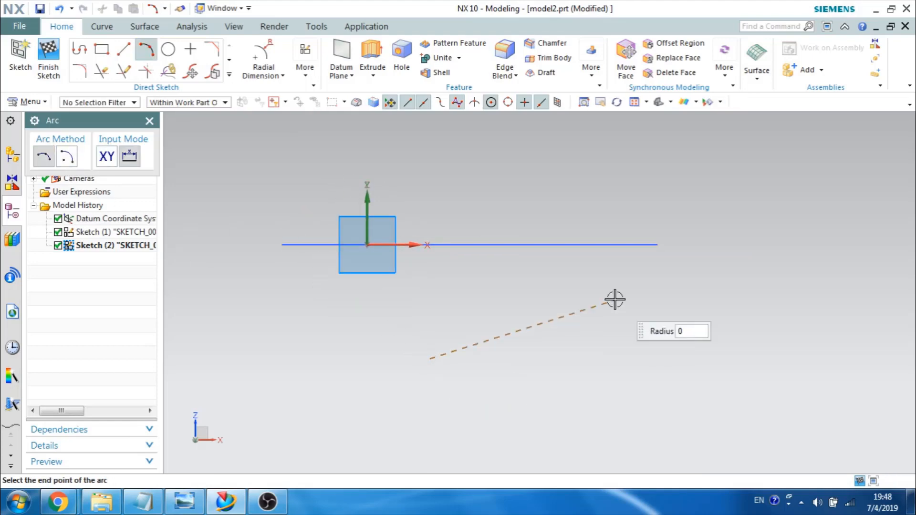
pyautogui.click(651, 266)
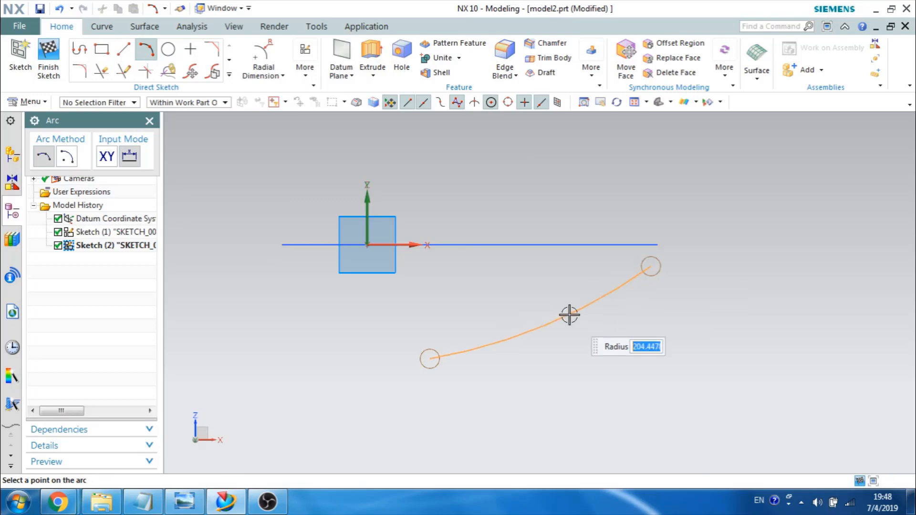
pyautogui.click(569, 315)
pyautogui.press('Escape')
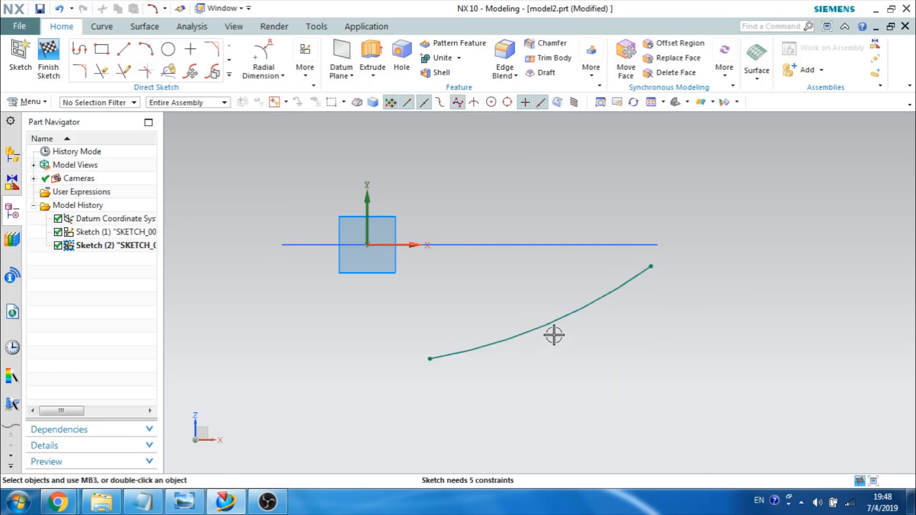
# Step: Check the side view in the reference drawing and dimension the handle arc's radius as 500 mm
pyautogui.click(190, 502)
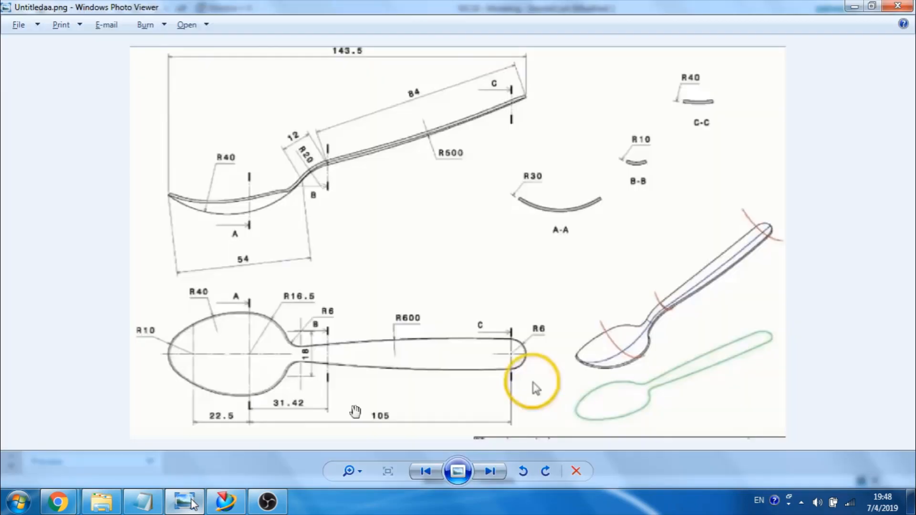
pyautogui.click(194, 503)
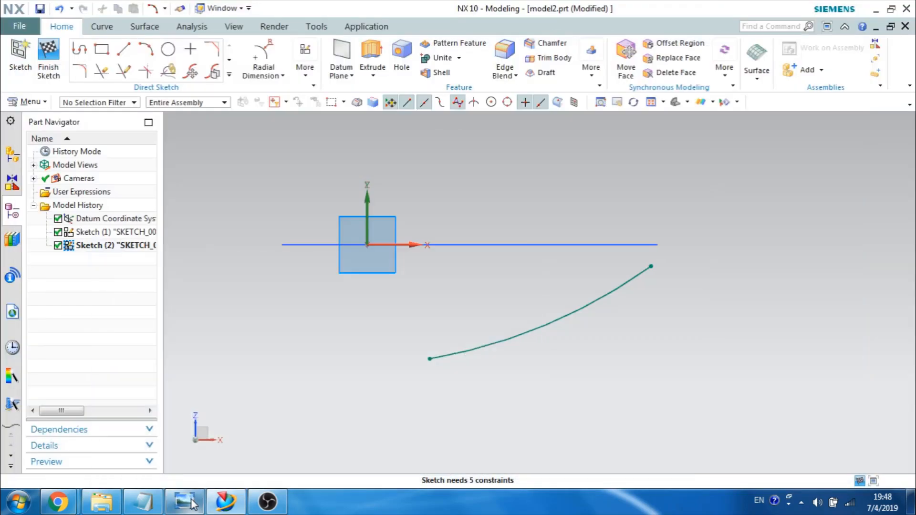
pyautogui.click(262, 56)
pyautogui.click(560, 324)
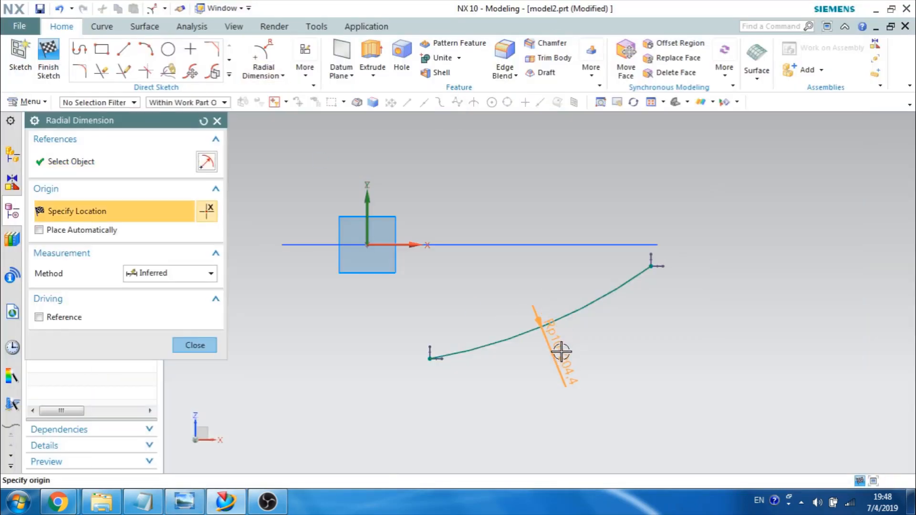
pyautogui.click(579, 377)
pyautogui.write('500')
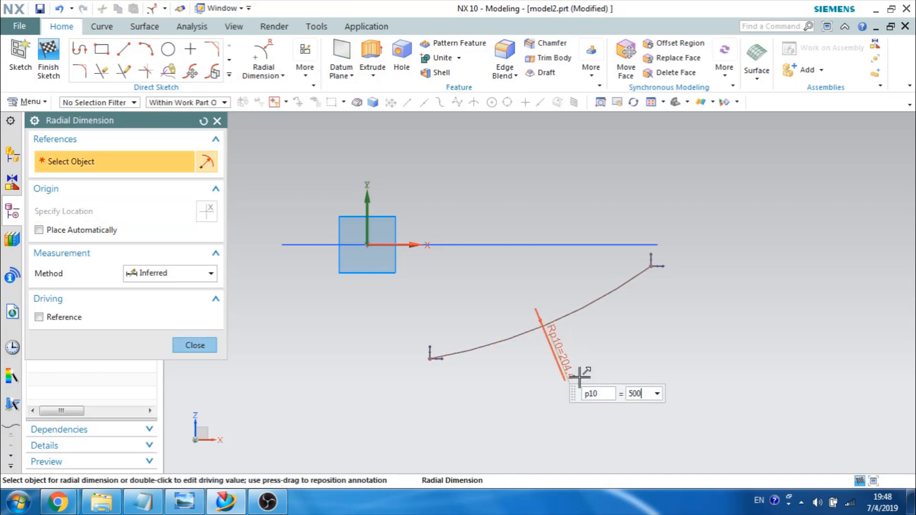
pyautogui.press('Return')
pyautogui.press('Escape')
# Step: Move the 500 mm radius dimension close to the handle arc and shorten the arc by adjusting both endpoints
pyautogui.scroll(-5, 571, 370)
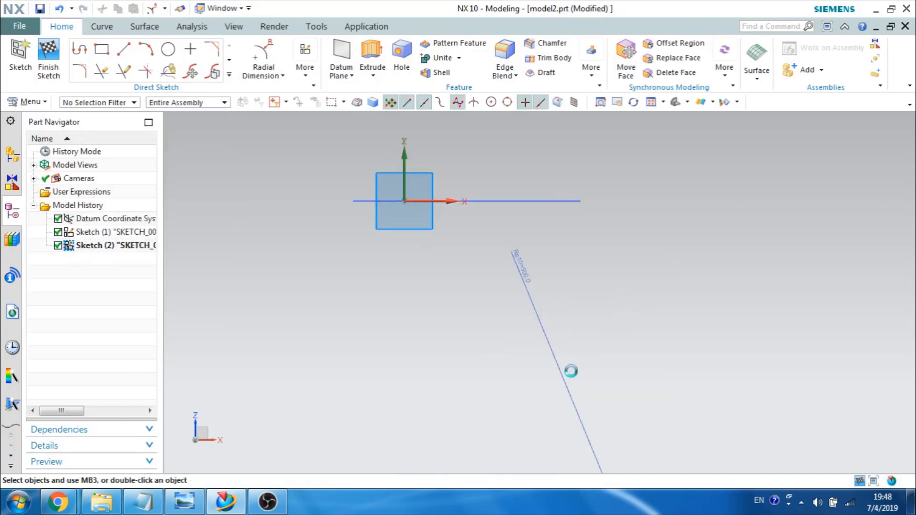
pyautogui.moveTo(586, 444)
pyautogui.mouseDown()
pyautogui.moveTo(476, 214)
pyautogui.moveTo(485, 199)
pyautogui.mouseUp()
pyautogui.scroll(2, 529, 186)
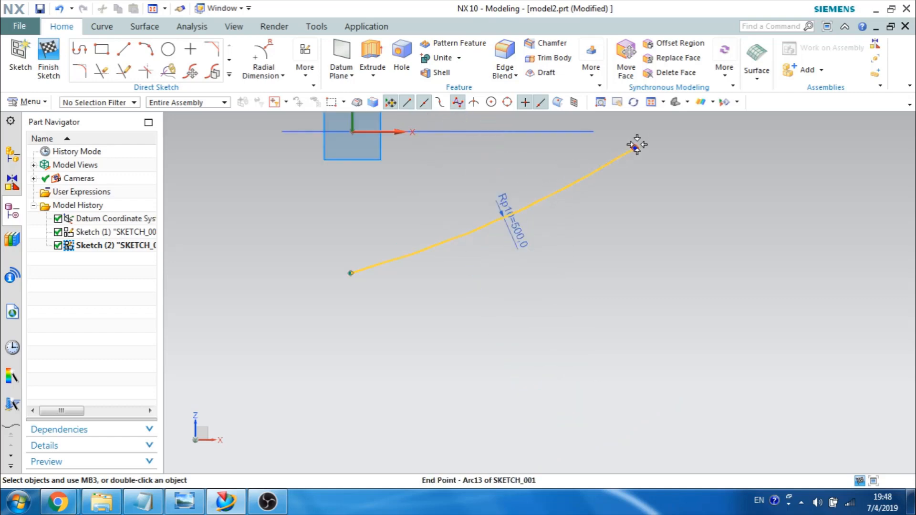
pyautogui.moveTo(636, 148); pyautogui.dragTo(574, 165)
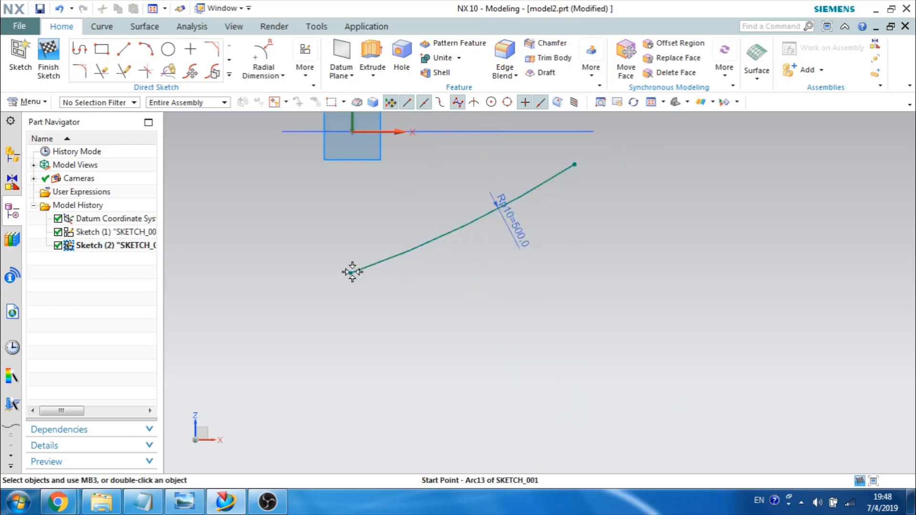
pyautogui.moveTo(351, 272); pyautogui.dragTo(386, 252)
pyautogui.moveTo(575, 165); pyautogui.dragTo(589, 162)
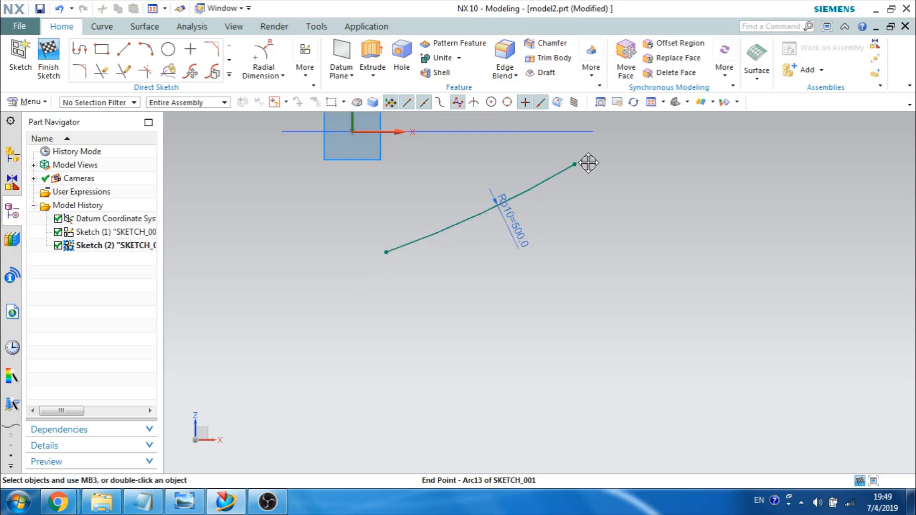
# Step: Apply a coincident constraint between the handle arc's upper endpoint and the handle tip of the top-view outline
pyautogui.scroll(-2, 592, 160)
pyautogui.scroll(4, 584, 161)
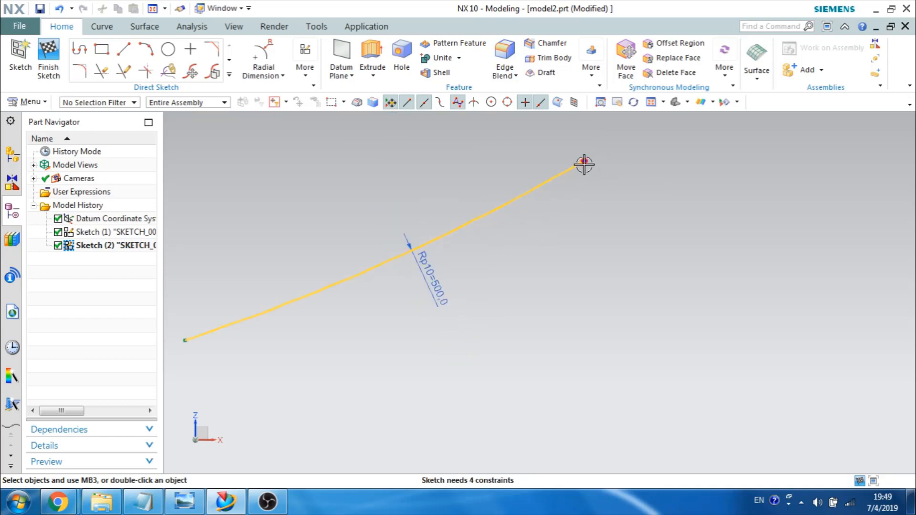
pyautogui.scroll(-4, 571, 198)
pyautogui.moveTo(571, 198)
pyautogui.mouseDown(button='middle')
pyautogui.moveTo(565, 204)
pyautogui.moveTo(578, 210)
pyautogui.mouseUp(button='middle')
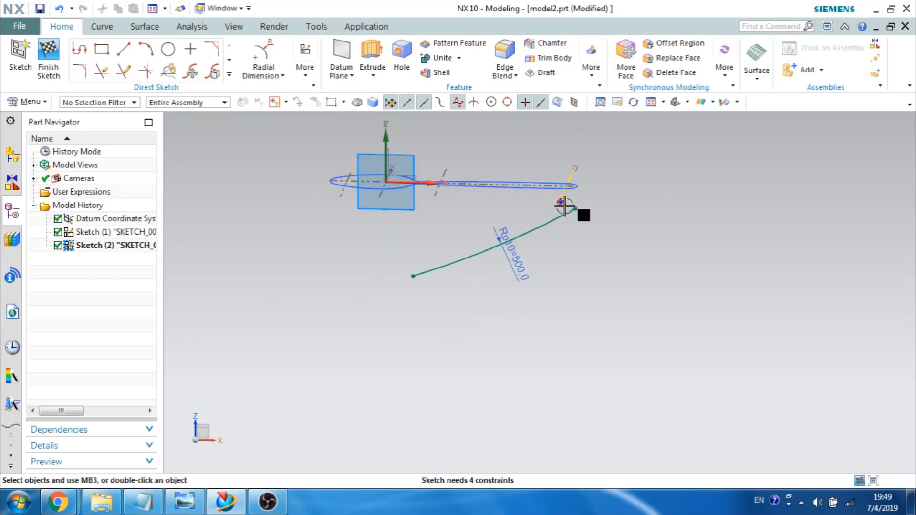
pyautogui.scroll(5, 579, 188)
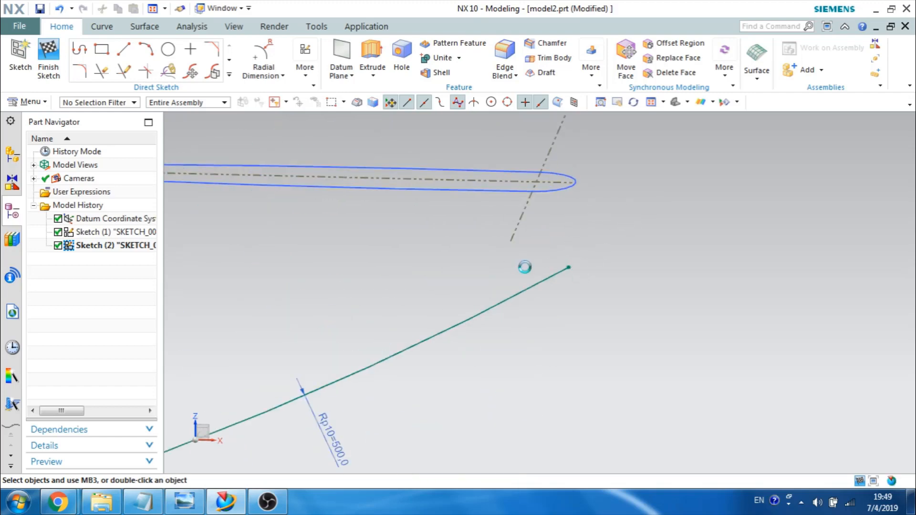
pyautogui.press('c')
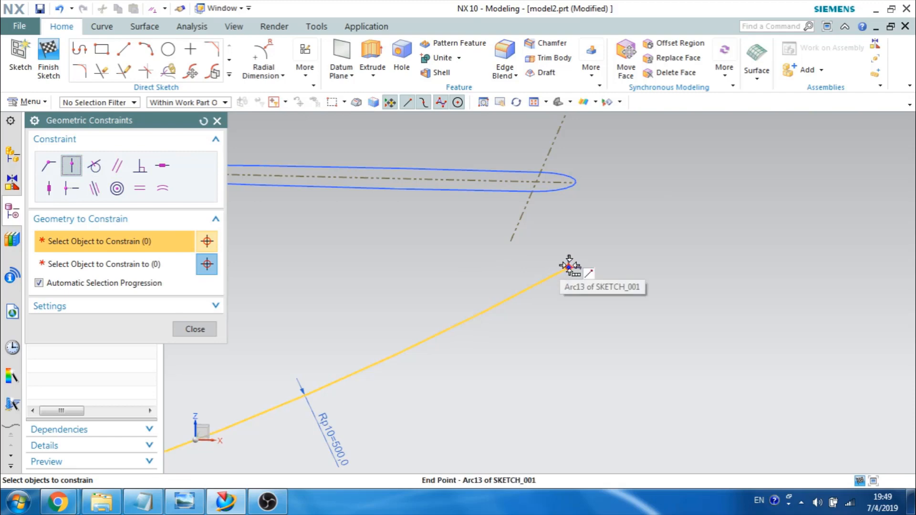
pyautogui.click(568, 267)
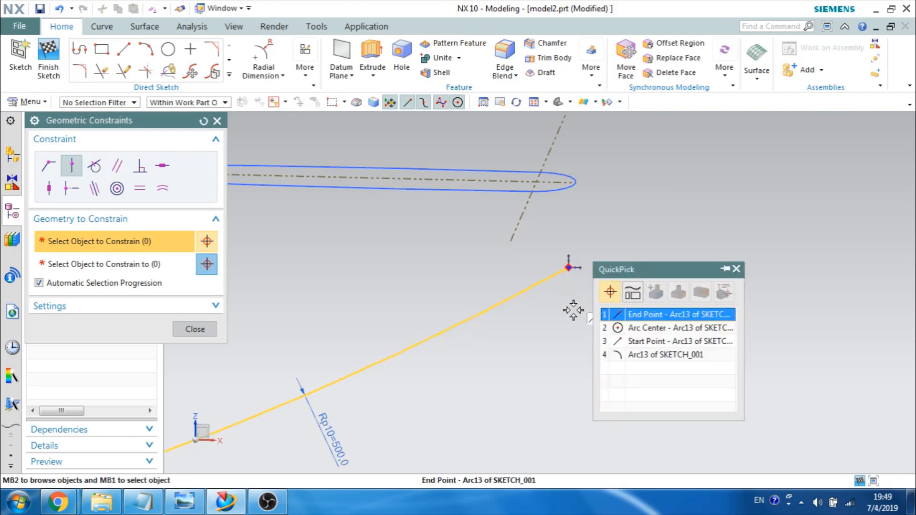
pyautogui.click(619, 315)
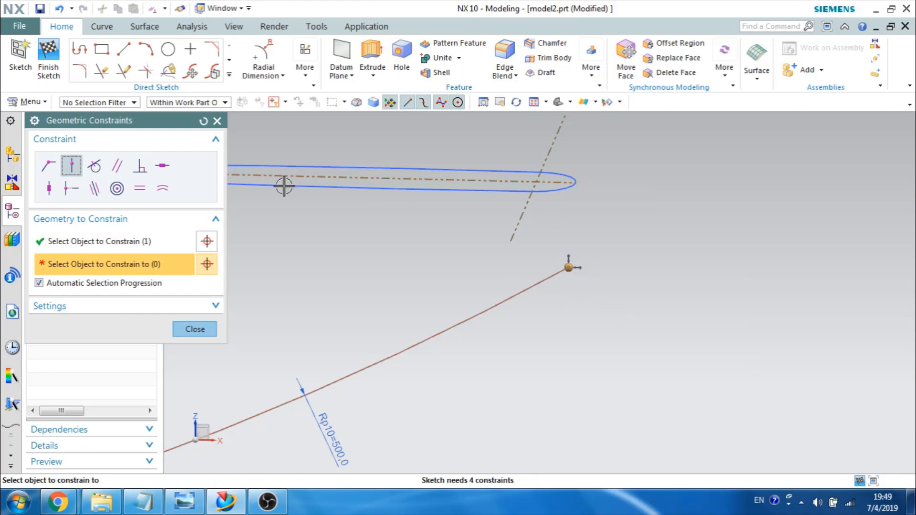
pyautogui.click(48, 166)
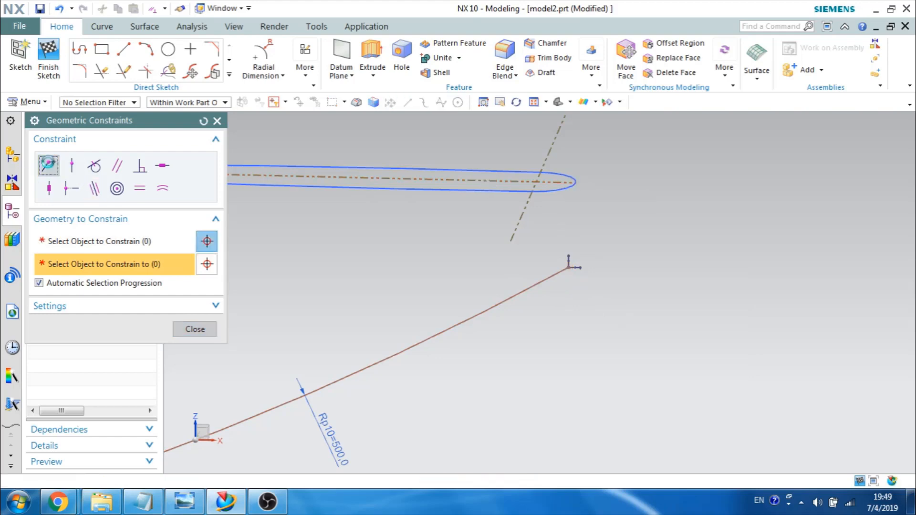
pyautogui.click(567, 267)
pyautogui.click(576, 183)
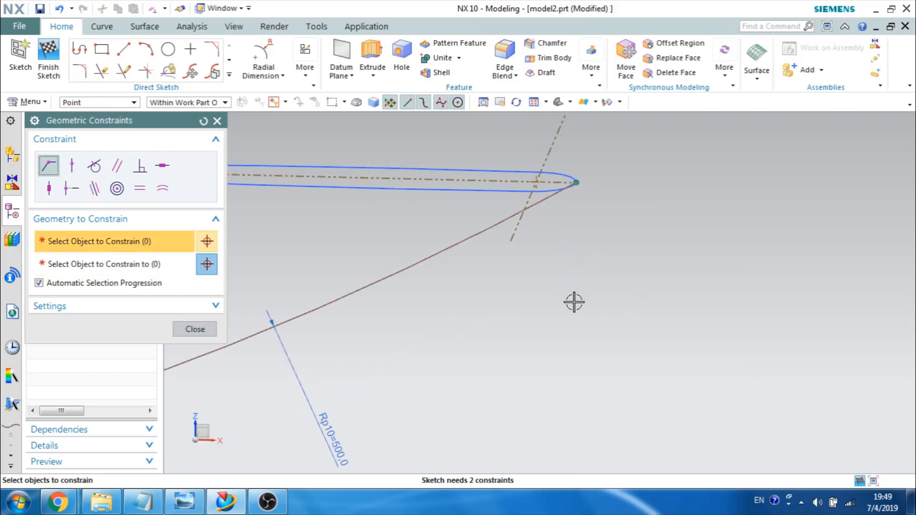
pyautogui.keyDown('shift'); pyautogui.moveTo(520, 306); pyautogui.dragTo(673, 293, button='middle'); pyautogui.keyUp('shift')
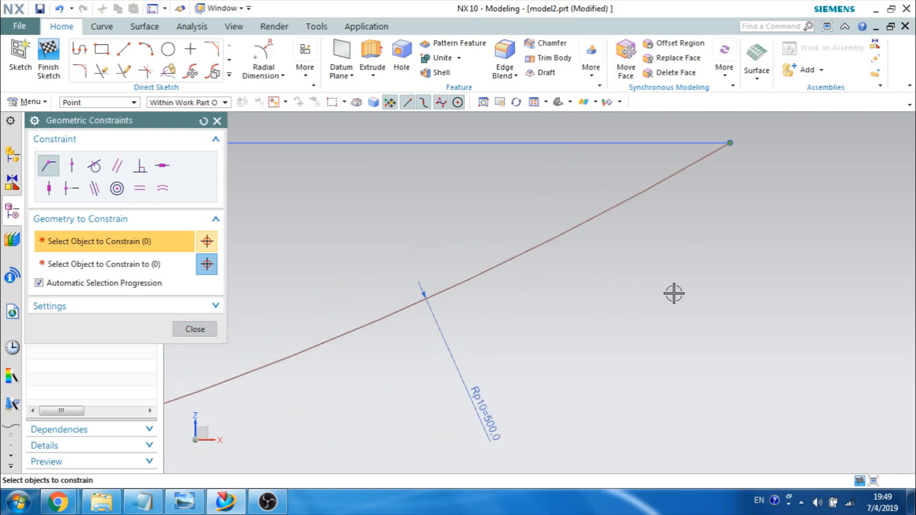
pyautogui.scroll(-1, 672, 294)
pyautogui.click(214, 329)
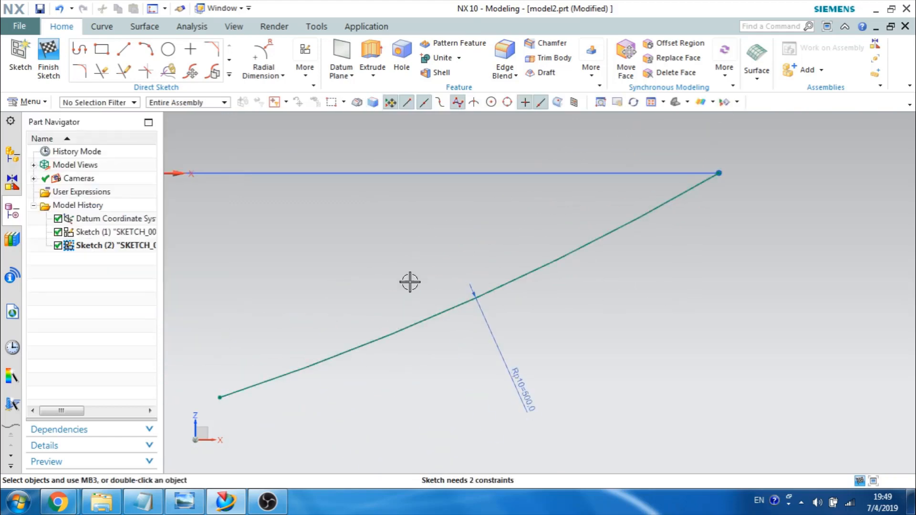
# Step: Consult the reference drawing, sketch a 20 mm radius neck arc by centre and endpoints near the handle arc's lower end, and reshape it to arch upward
pyautogui.keyDown('shift'); pyautogui.moveTo(447, 267); pyautogui.dragTo(548, 262, button='middle'); pyautogui.keyUp('shift')
pyautogui.click(192, 501)
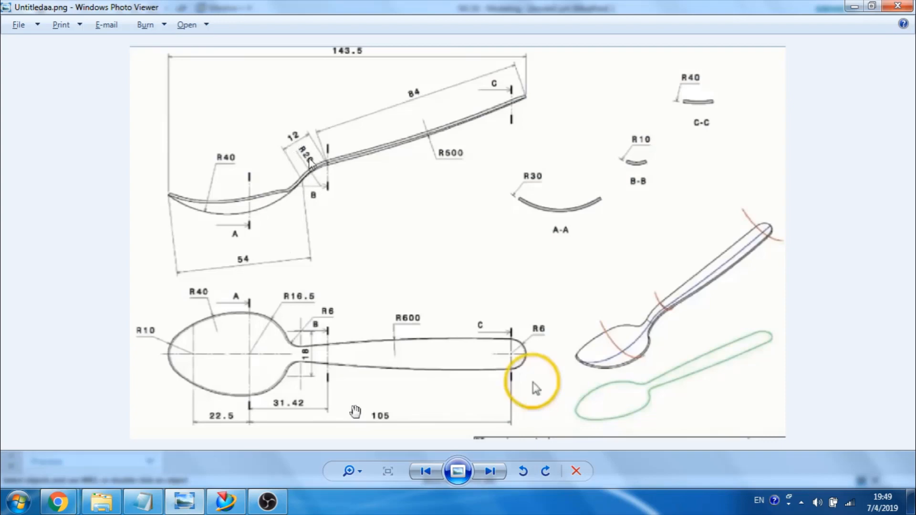
pyautogui.click(854, 7)
pyautogui.click(146, 49)
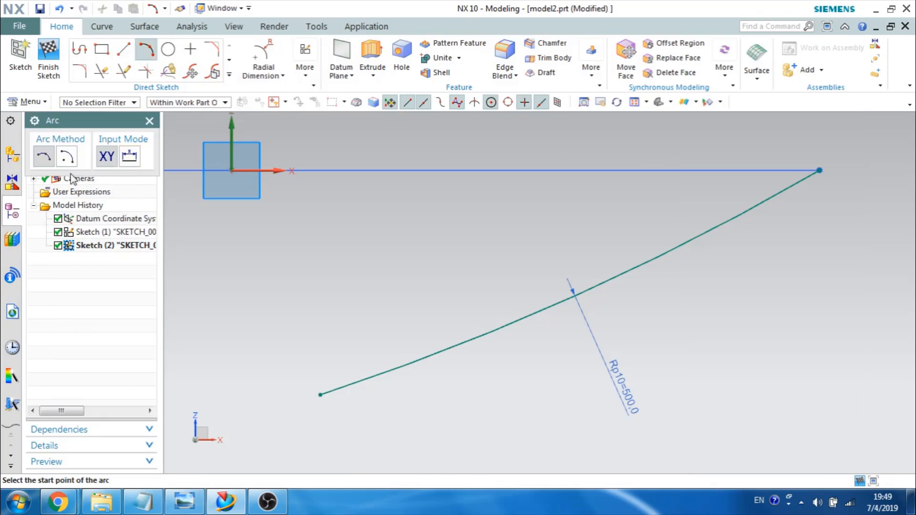
pyautogui.scroll(-4, 526, 257)
pyautogui.scroll(1, 526, 258)
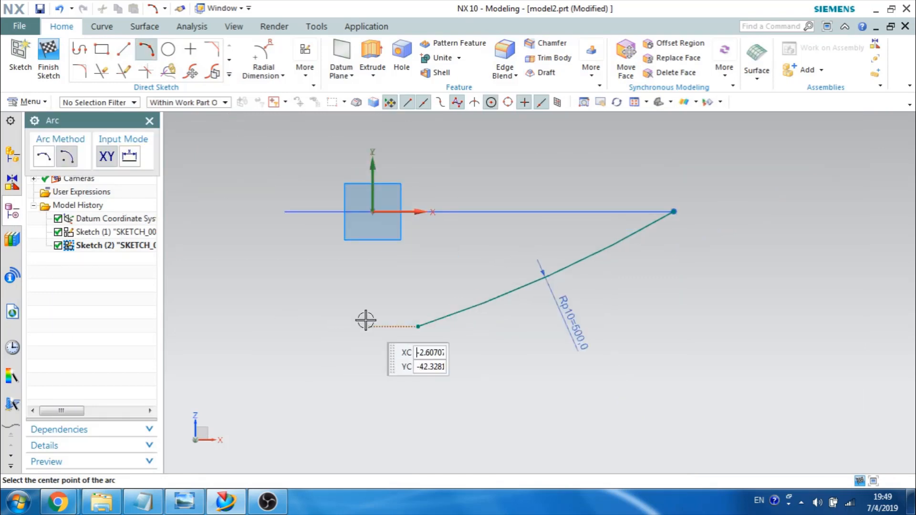
pyautogui.click(367, 327)
pyautogui.click(400, 347)
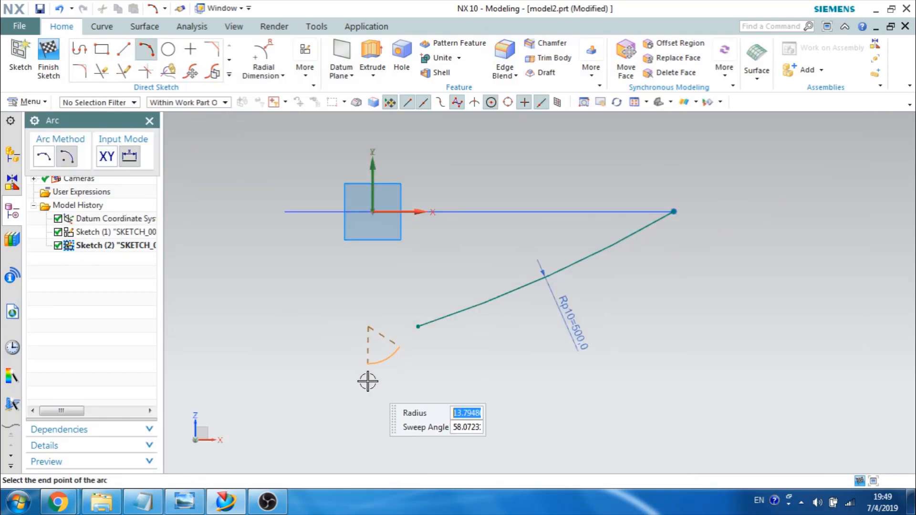
pyautogui.write('20')
pyautogui.press('Tab')
pyautogui.click(368, 381)
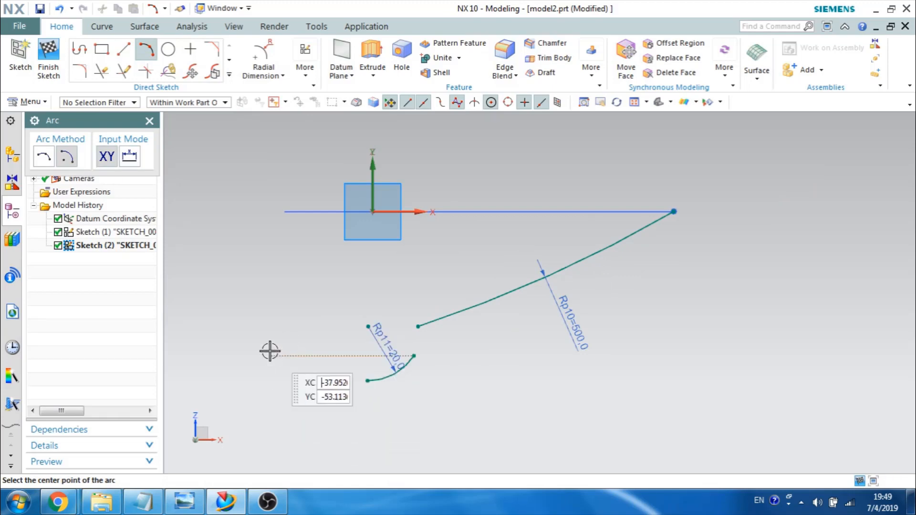
pyautogui.press('Escape')
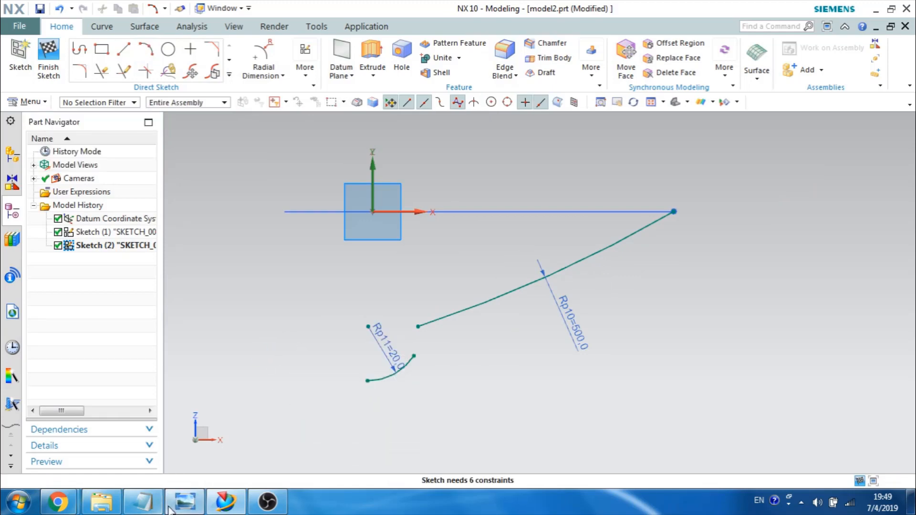
pyautogui.click(184, 500)
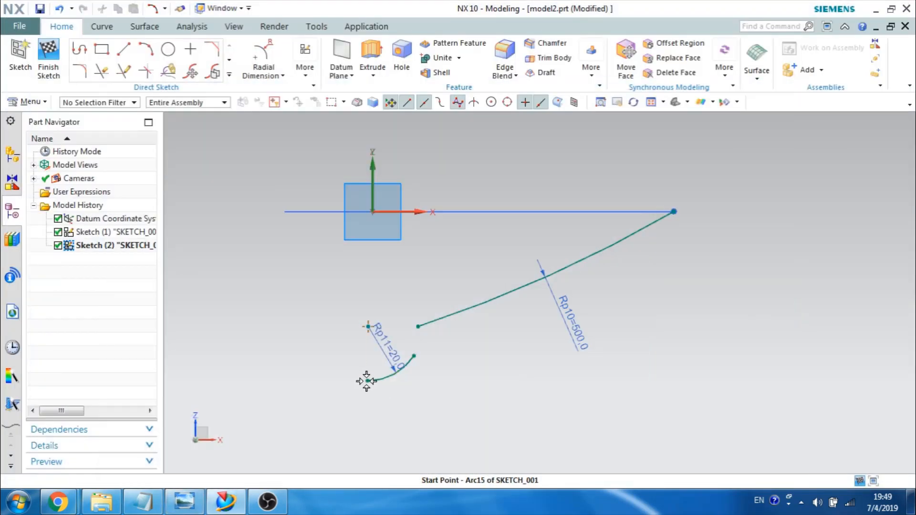
pyautogui.moveTo(360, 327)
pyautogui.mouseDown()
pyautogui.moveTo(408, 348)
pyautogui.moveTo(363, 332)
pyautogui.moveTo(392, 326)
pyautogui.mouseUp()
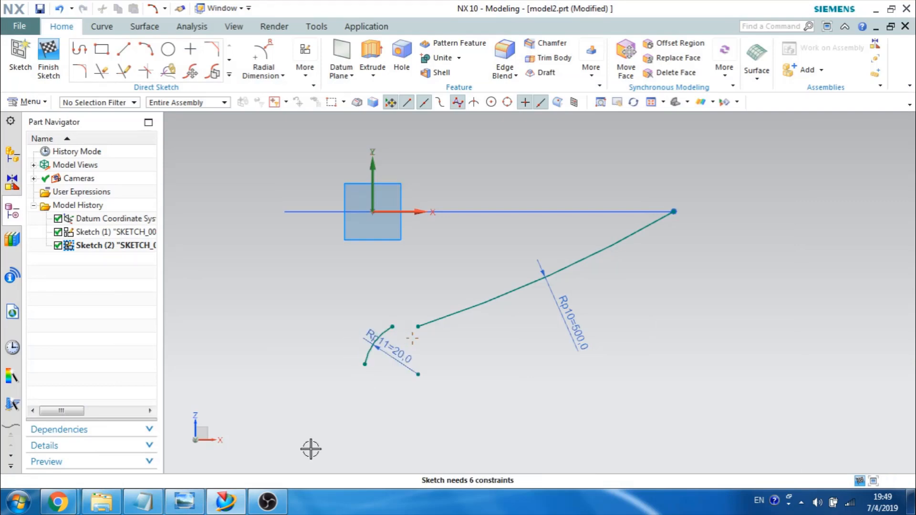
# Step: Sketch the bowl arc by centre and endpoints with a 40 mm radius, curving downward below the neck arc on the bowl side
pyautogui.press('a')
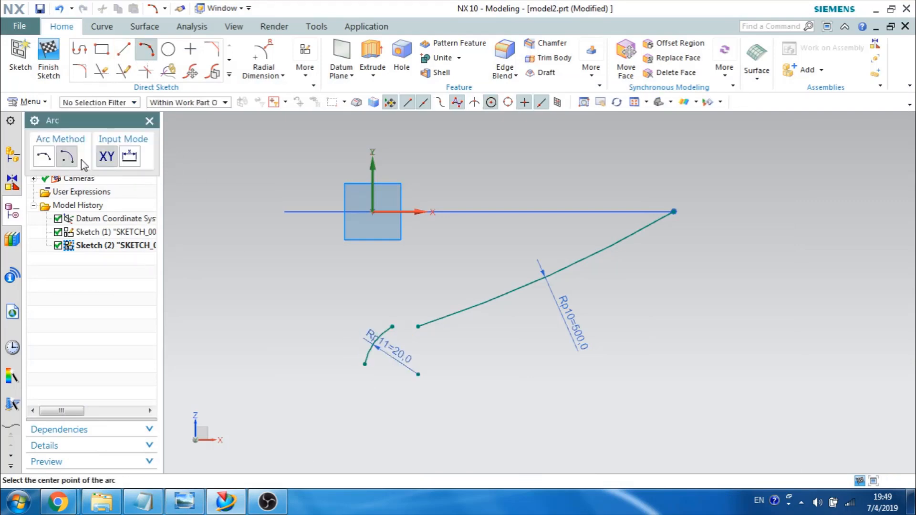
pyautogui.click(273, 352)
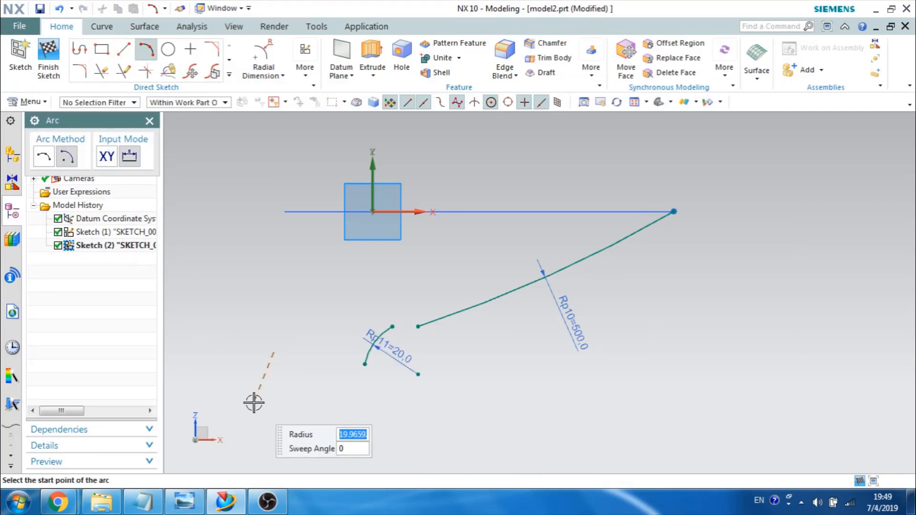
pyautogui.click(252, 396)
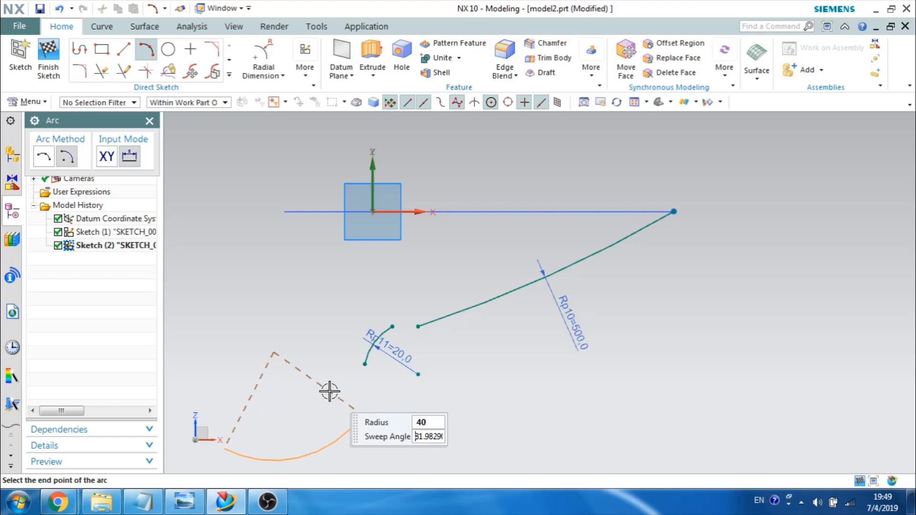
pyautogui.click(370, 401)
pyautogui.press('Escape')
# Step: Start applying geometric constraints to the side-view profile arcs
pyautogui.press('c')
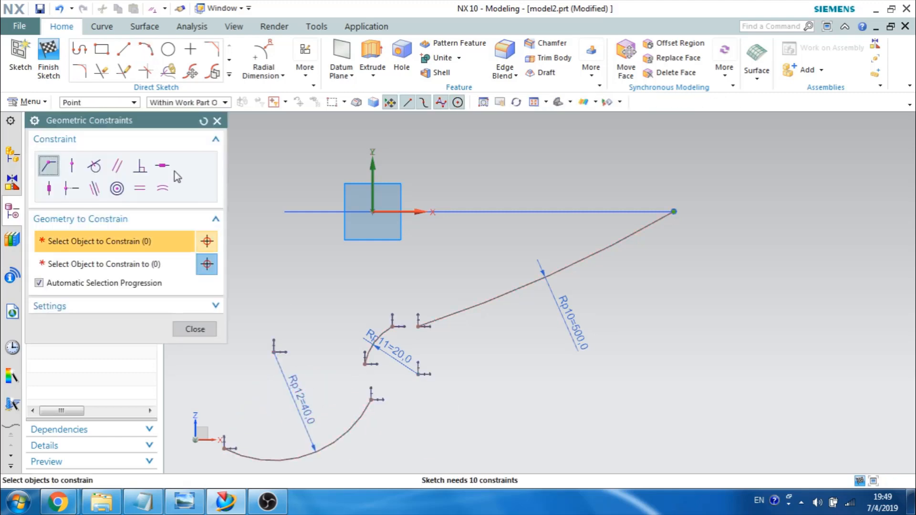
# Step: Make the R40 bowl arc tangent to the R20 arc, and the R20 arc tangent to the R500 handle arc
pyautogui.click(95, 167)
pyautogui.click(349, 424)
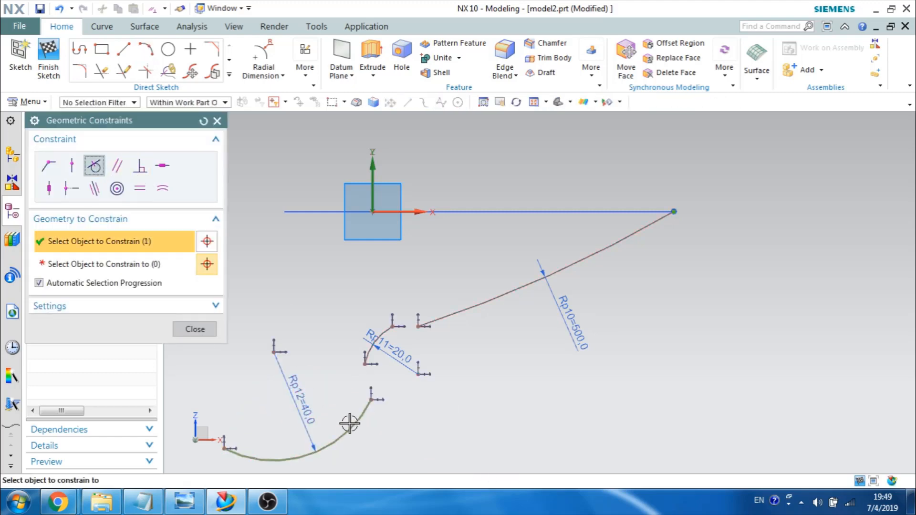
pyautogui.click(371, 342)
pyautogui.click(400, 344)
pyautogui.click(431, 324)
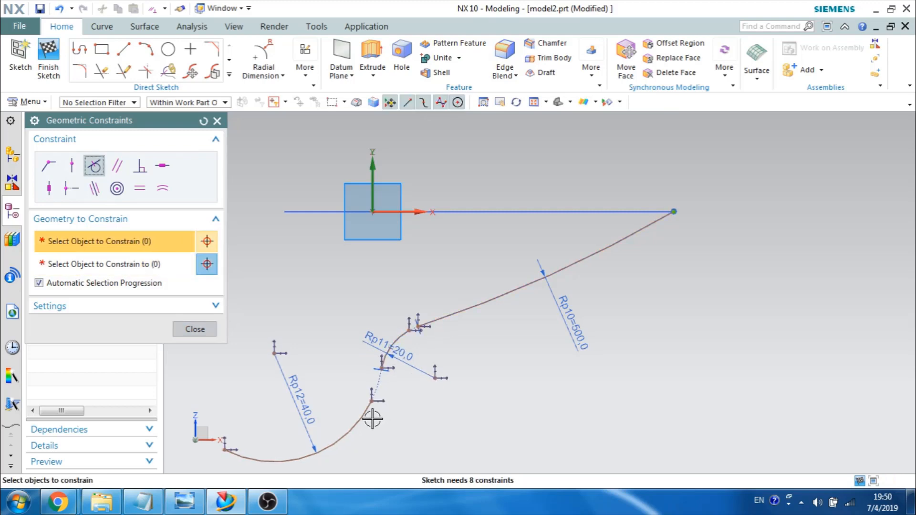
# Step: Join the three arcs into one continuous profile with coincident constraints at the R40–R20 and R20–R500 endpoints
pyautogui.click(48, 166)
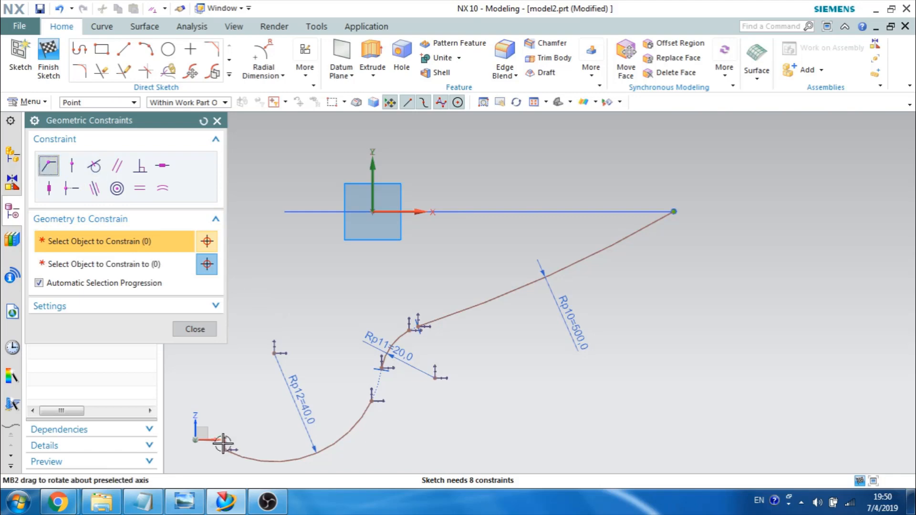
pyautogui.click(374, 399)
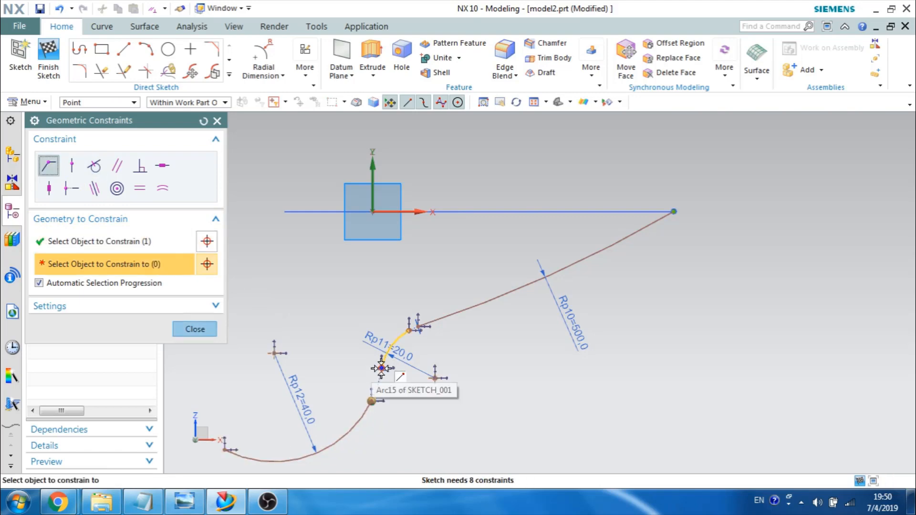
pyautogui.click(380, 372)
pyautogui.click(408, 331)
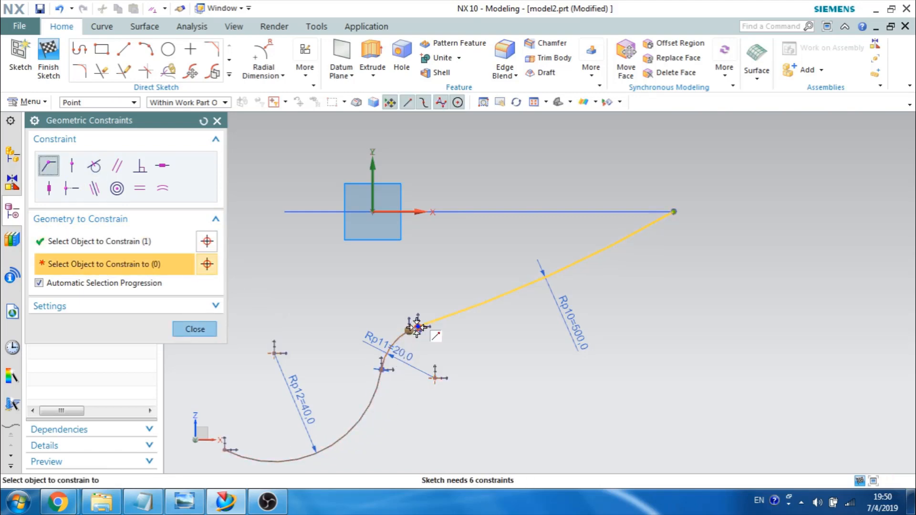
pyautogui.click(418, 326)
pyautogui.press('Escape')
pyautogui.keyDown('shift'); pyautogui.moveTo(335, 352); pyautogui.dragTo(351, 345, button='middle'); pyautogui.keyUp('shift')
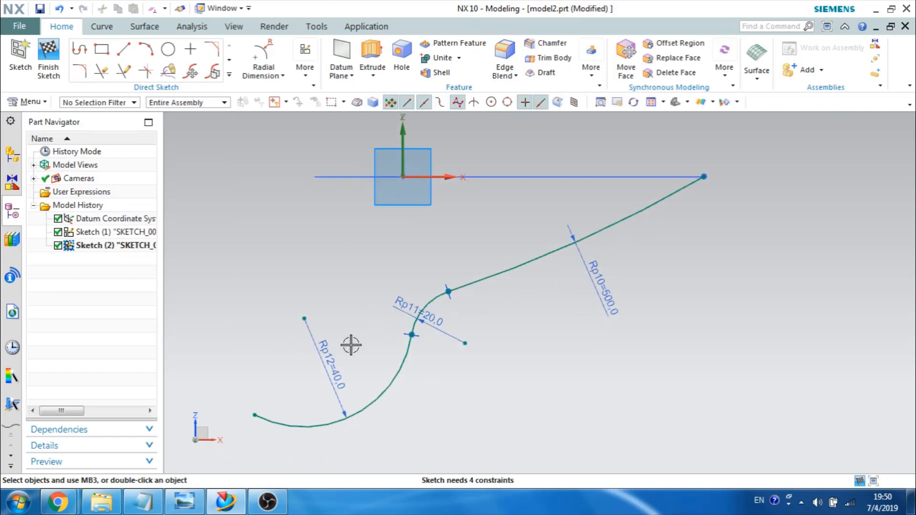
# Step: Move the R40 arc's free end upward, and dimension the horizontal distance from it to the handle tip as 143.5 mm, per the reference drawing
pyautogui.moveTo(256, 415); pyautogui.dragTo(291, 346)
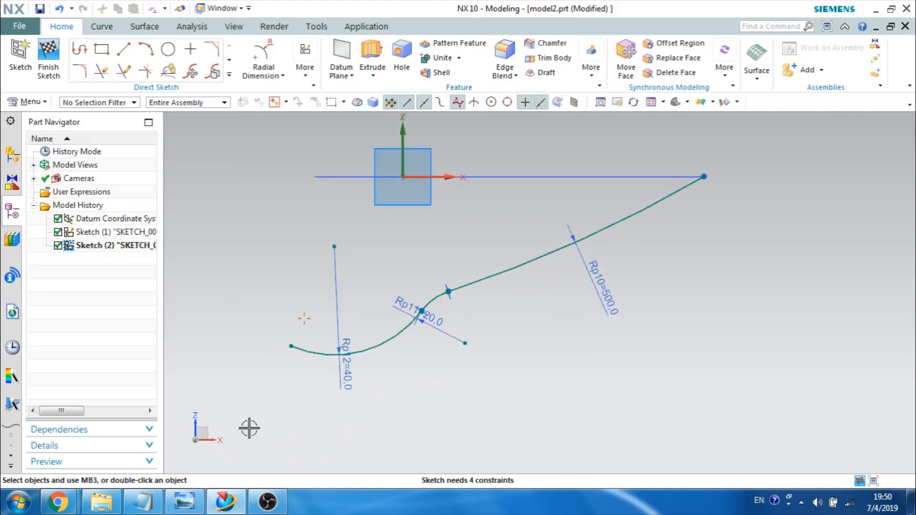
pyautogui.click(186, 501)
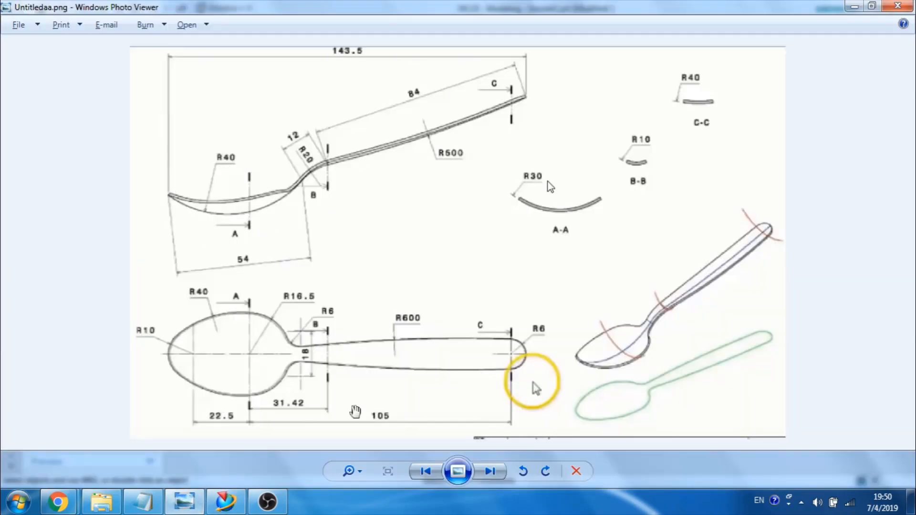
pyautogui.click(855, 9)
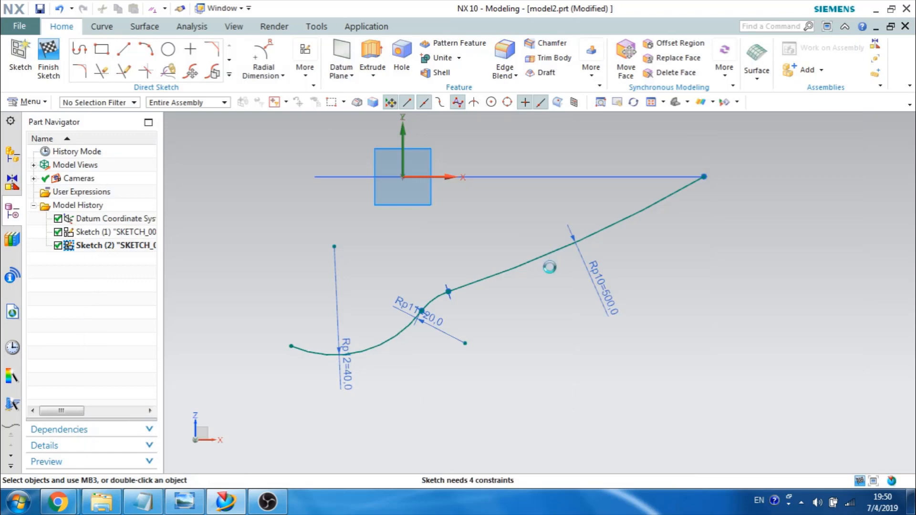
pyautogui.press('d')
pyautogui.click(706, 178)
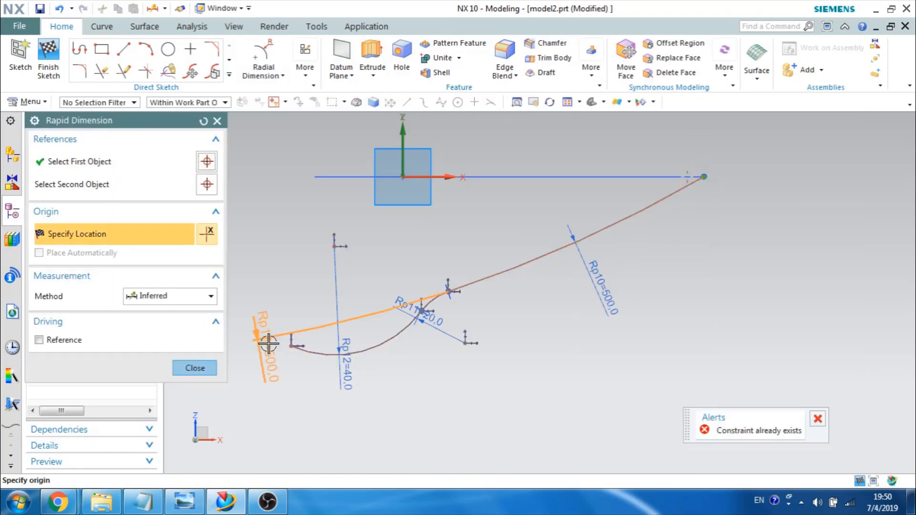
pyautogui.click(291, 345)
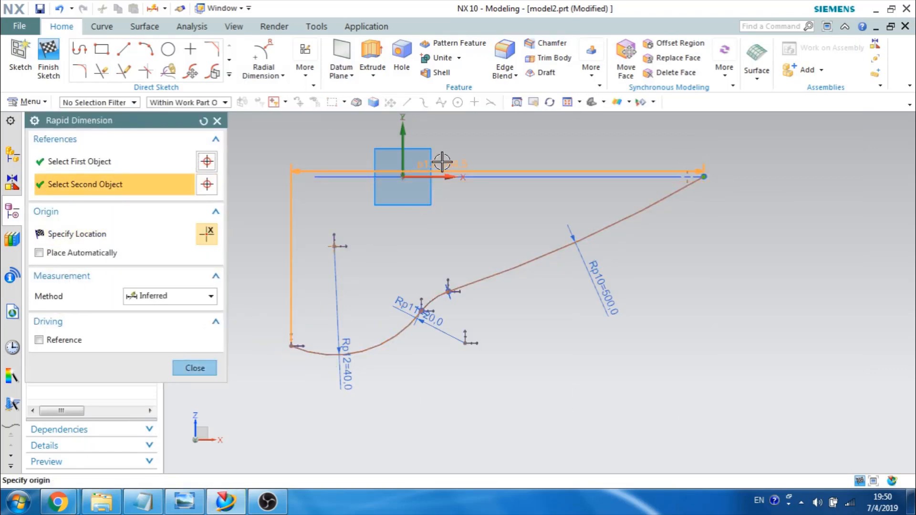
pyautogui.click(446, 146)
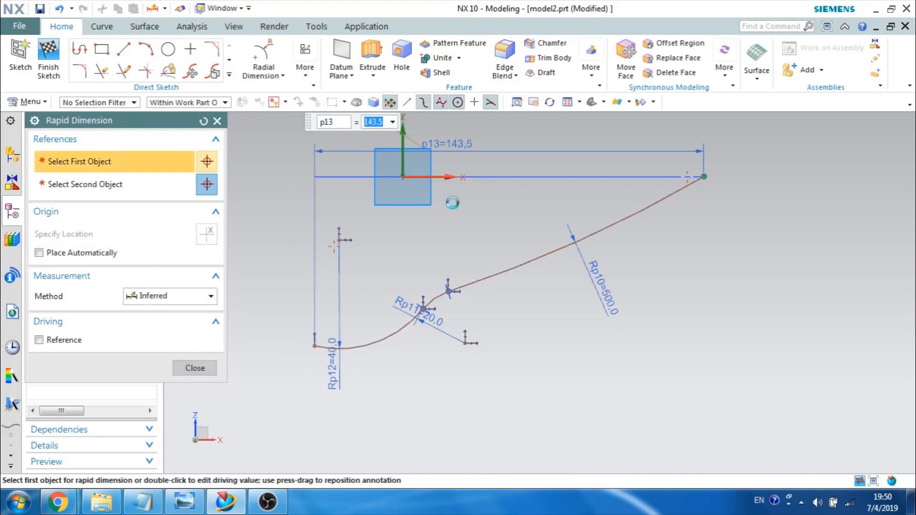
pyautogui.press('Escape')
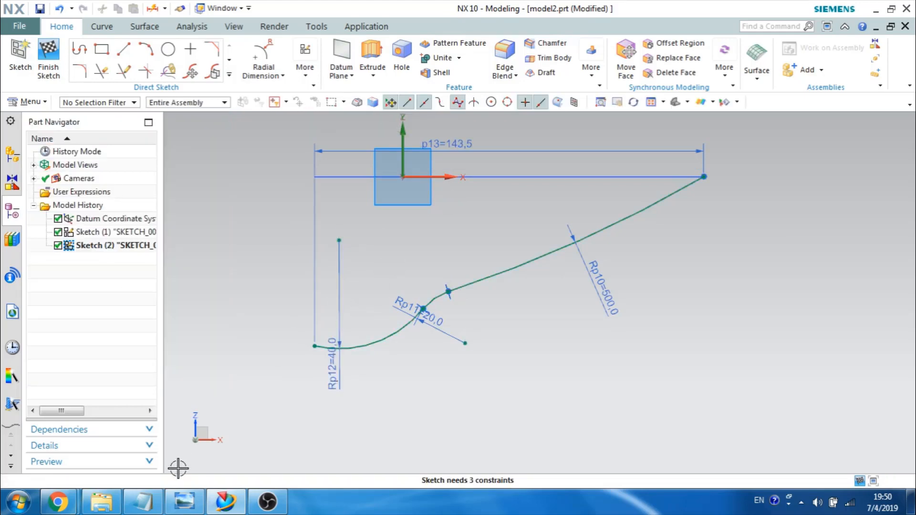
# Step: Check the bowl length in the reference drawing and add a 54 mm point-to-point dimension between the R40 arc's endpoints
pyautogui.click(182, 502)
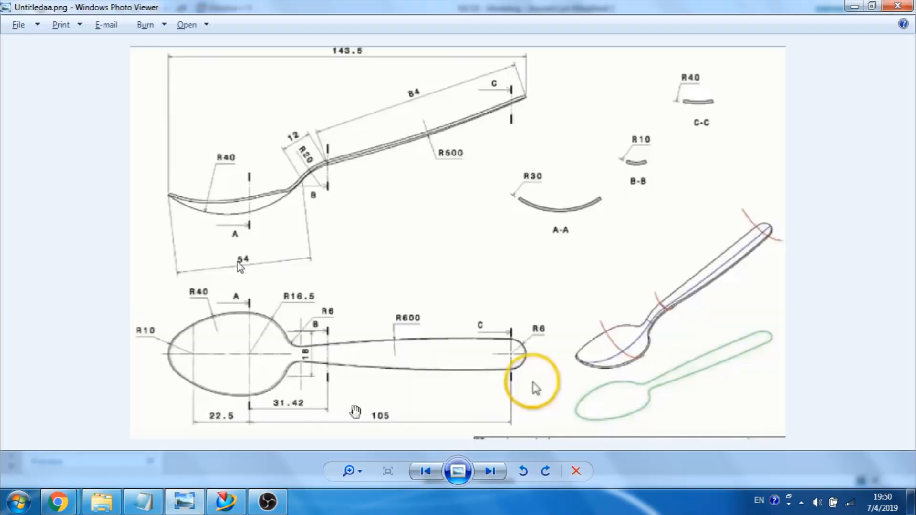
pyautogui.click(854, 6)
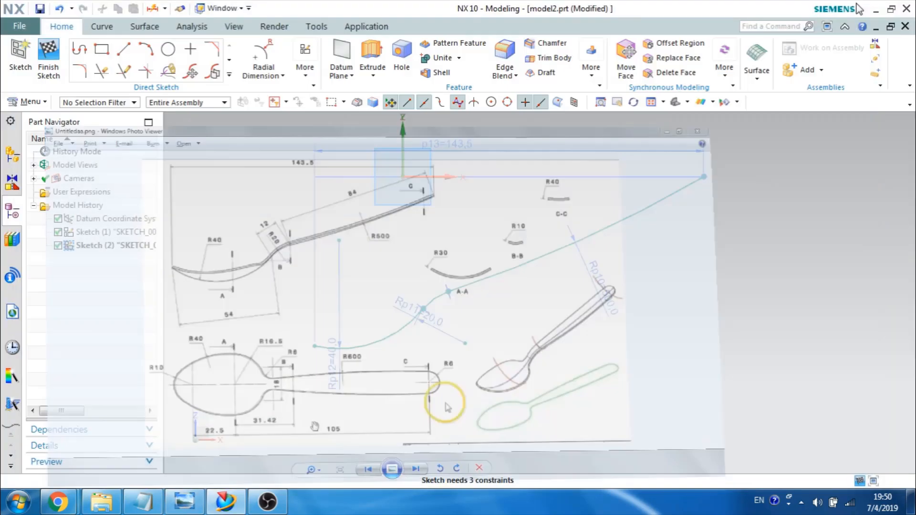
pyautogui.click(276, 75)
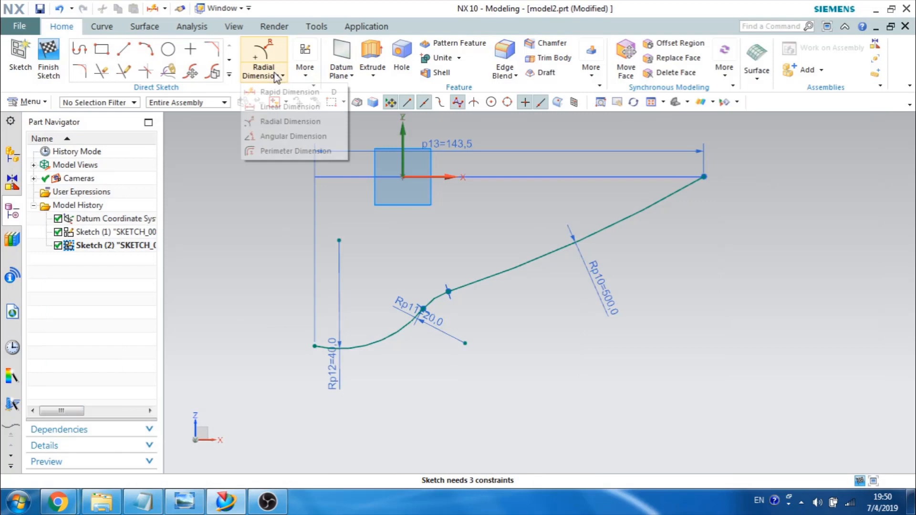
pyautogui.click(267, 106)
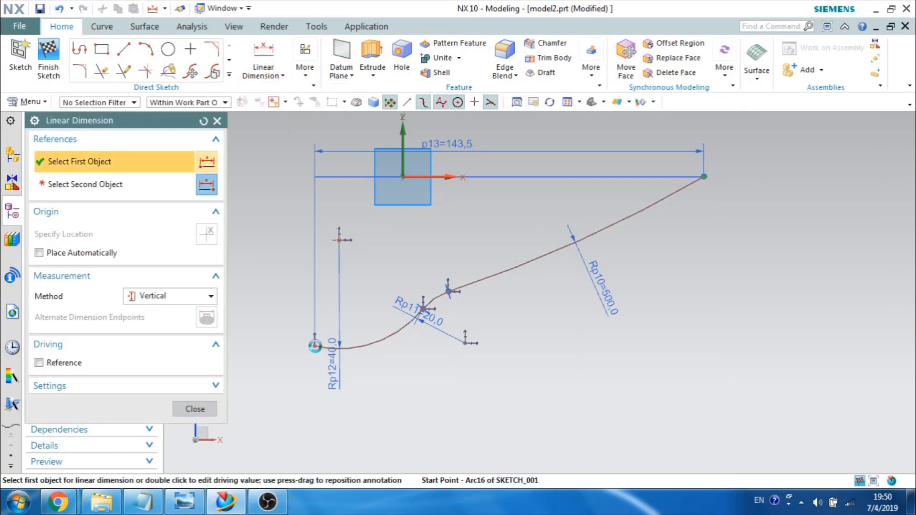
pyautogui.click(315, 351)
pyautogui.click(421, 310)
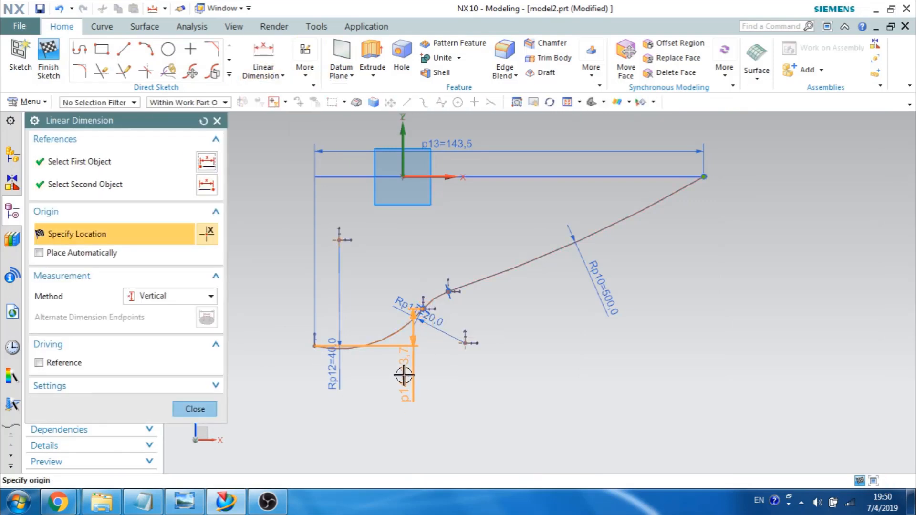
pyautogui.click(205, 295)
pyautogui.click(164, 352)
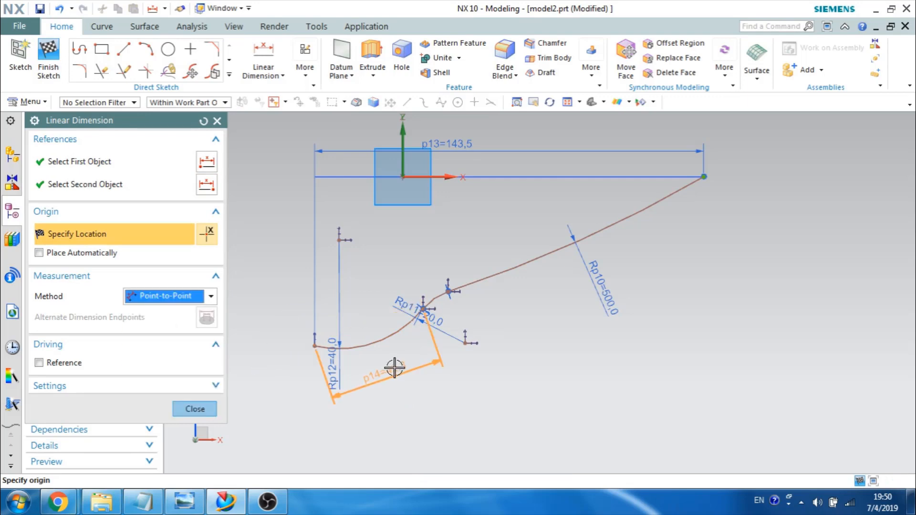
pyautogui.click(395, 409)
pyautogui.write('54')
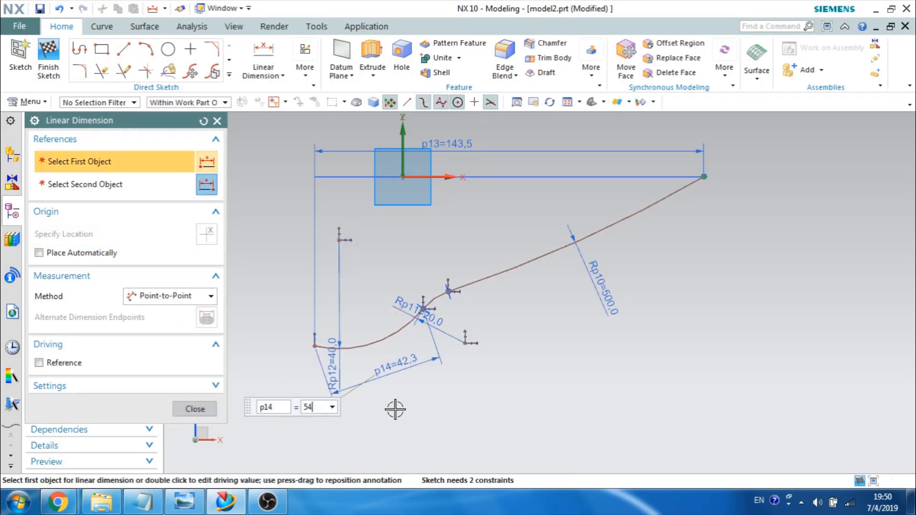
pyautogui.press('Return')
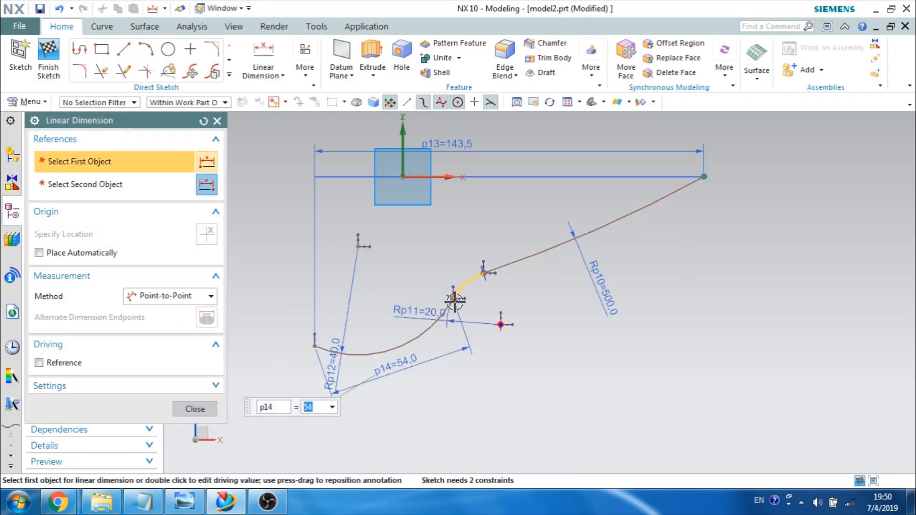
# Step: Add a 12 mm point-to-point dimension between the endpoints of the R20 arc
pyautogui.click(454, 301)
pyautogui.click(483, 275)
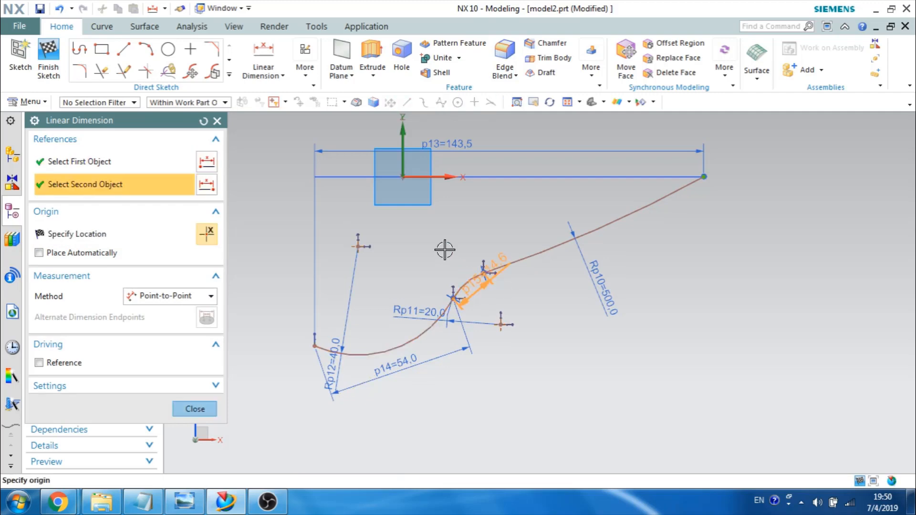
pyautogui.click(451, 280)
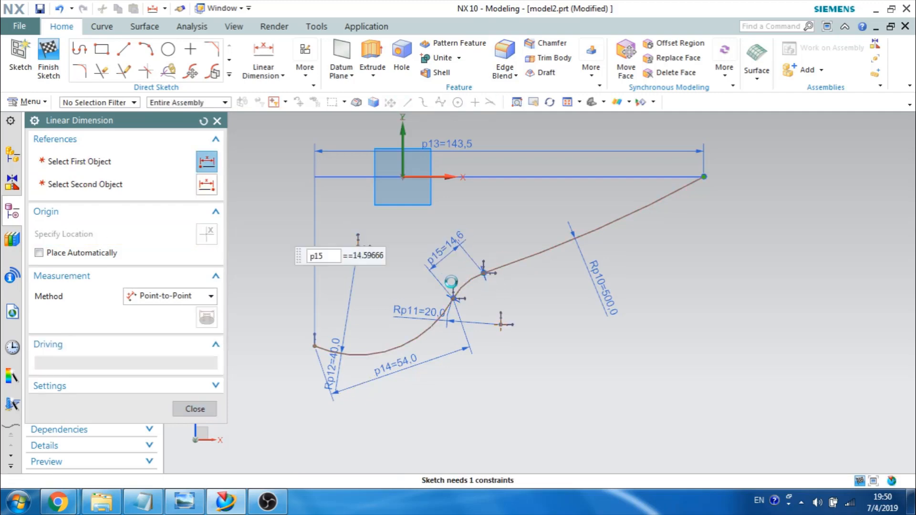
pyautogui.write('12')
pyautogui.press('Return')
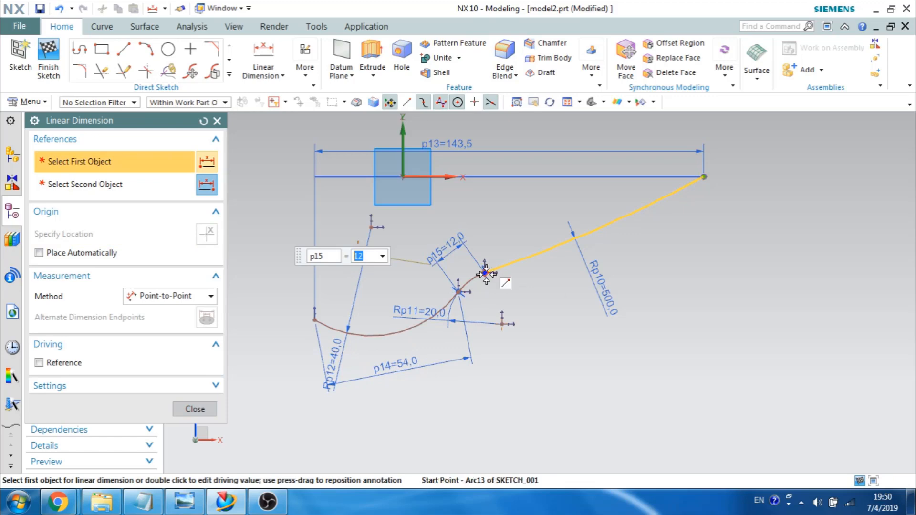
# Step: Add an 84 mm point-to-point dimension between the endpoints of the R500 handle arc
pyautogui.click(485, 272)
pyautogui.click(704, 177)
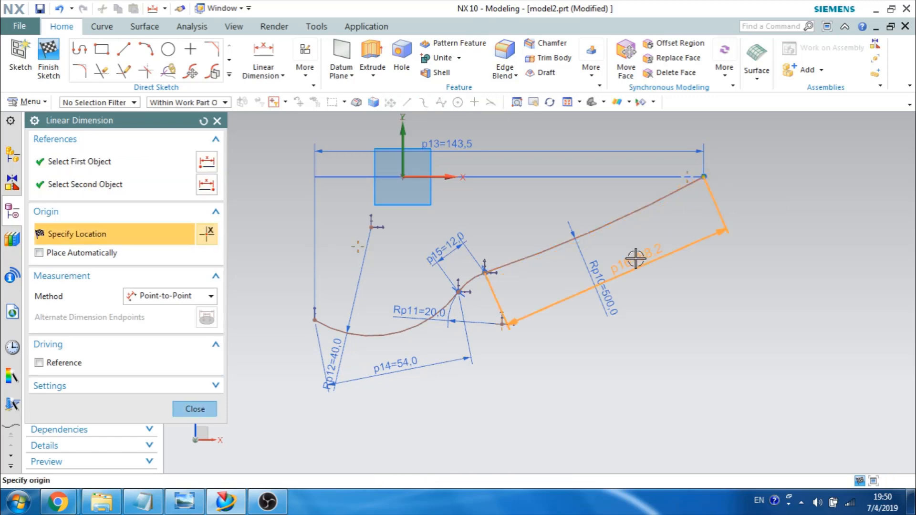
pyautogui.click(635, 259)
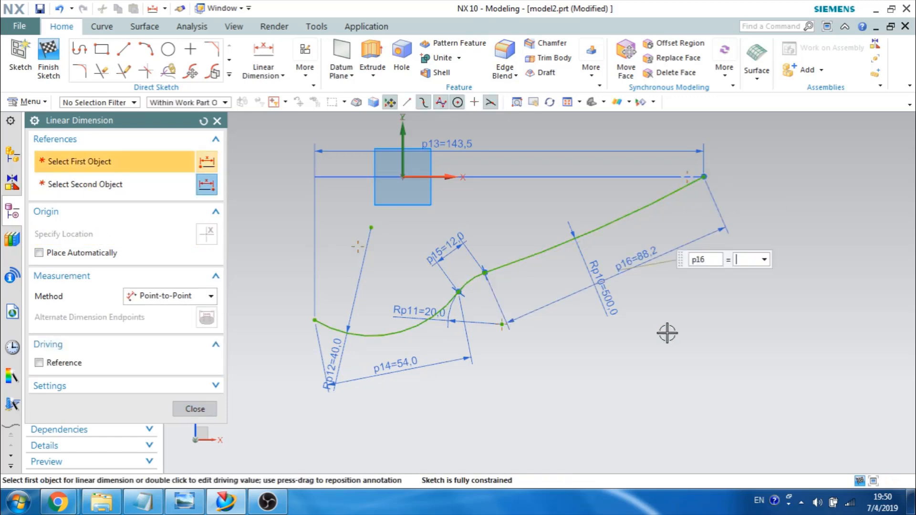
pyautogui.write('84')
pyautogui.press('Return')
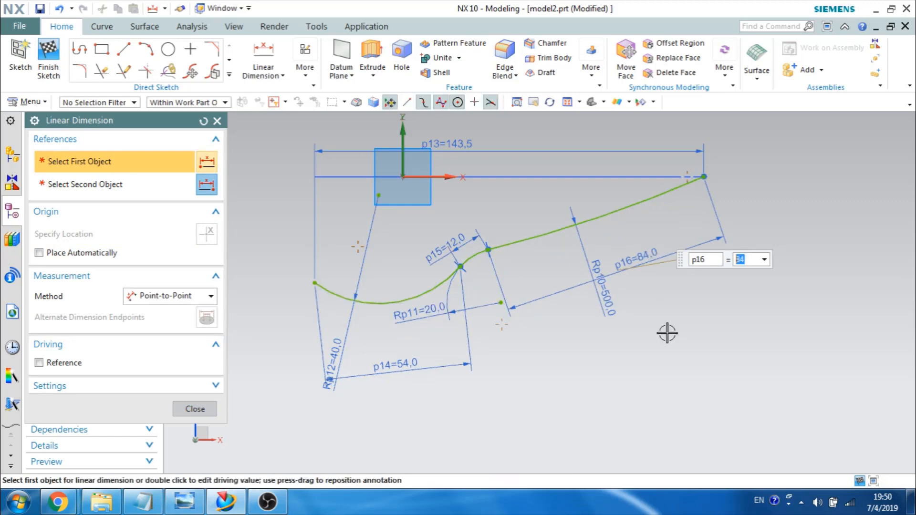
pyautogui.press('Escape')
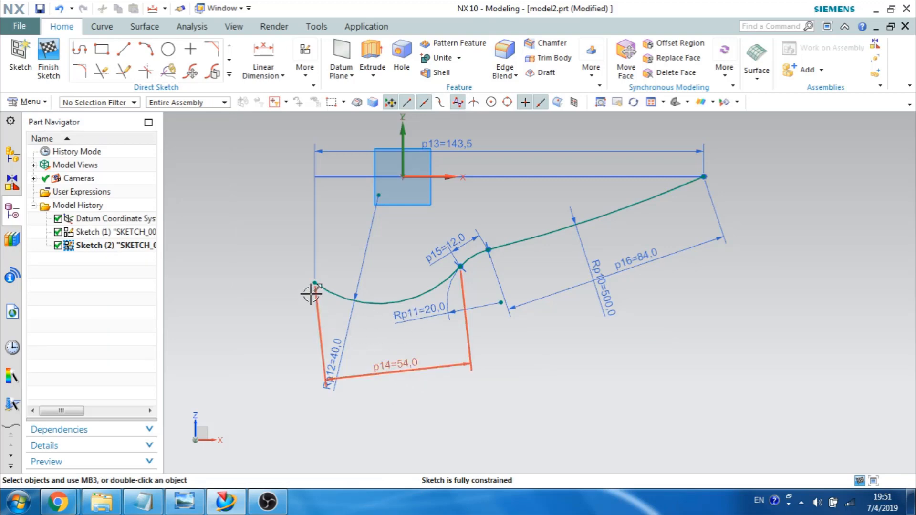
# Step: Finish the spoon's side-profile sketch
pyautogui.click(48, 56)
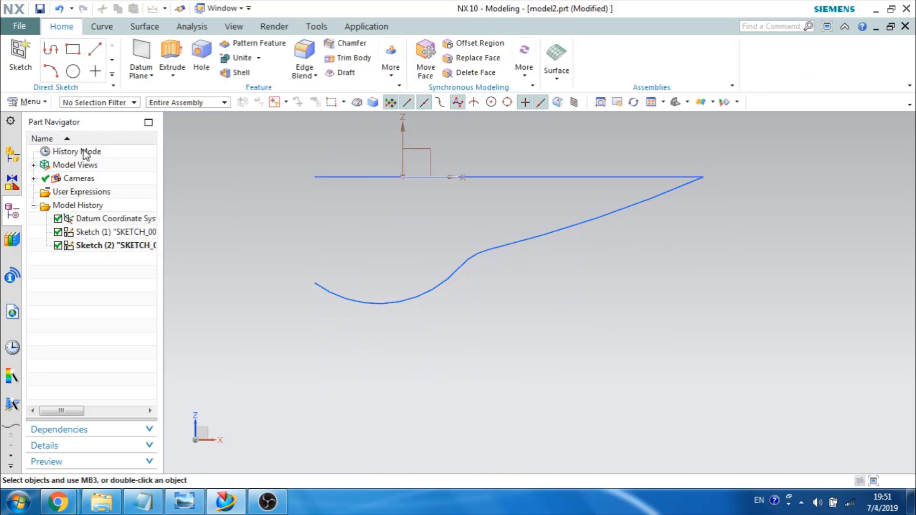
pyautogui.moveTo(260, 237)
pyautogui.mouseDown(button='middle')
pyautogui.moveTo(283, 275)
pyautogui.moveTo(280, 252)
pyautogui.moveTo(272, 253)
pyautogui.mouseUp(button='middle')
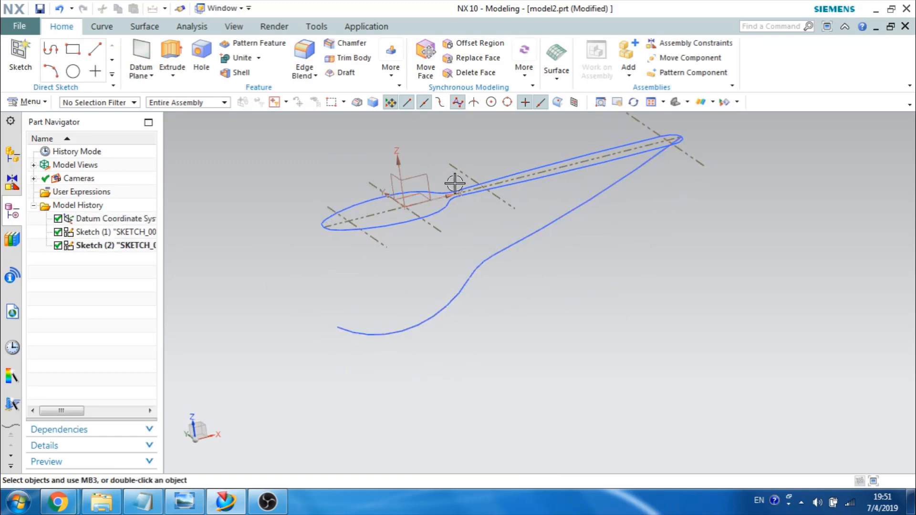
pyautogui.moveTo(267, 182); pyautogui.dragTo(276, 193, button='middle')
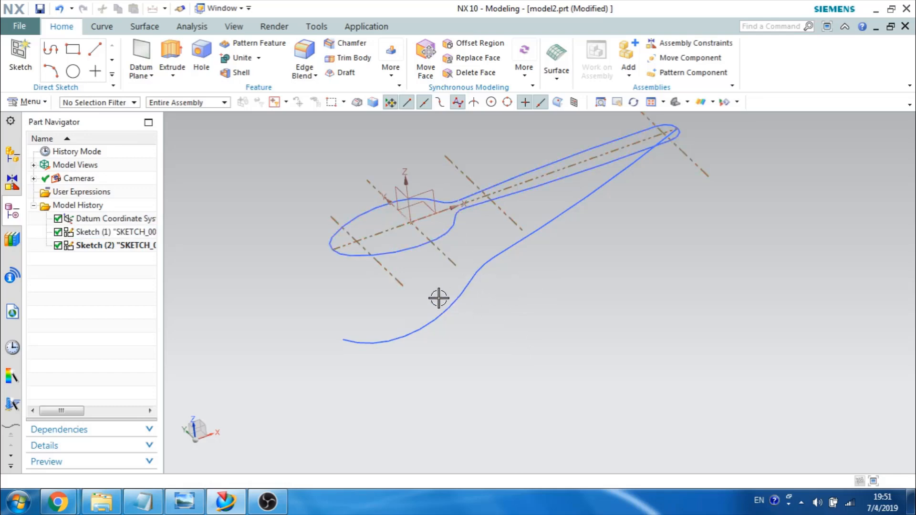
# Step: Create a datum plane parallel to the YZ plane through the center of the arc at the bowl tip
pyautogui.click(142, 81)
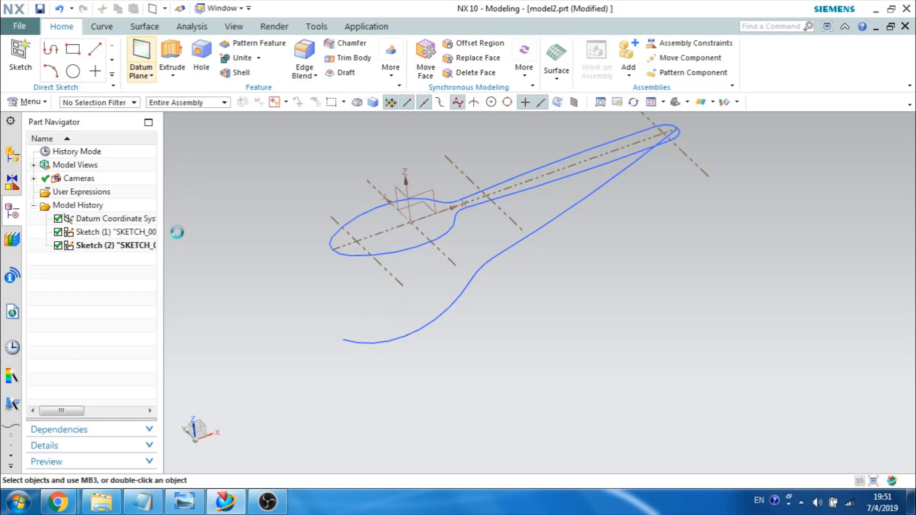
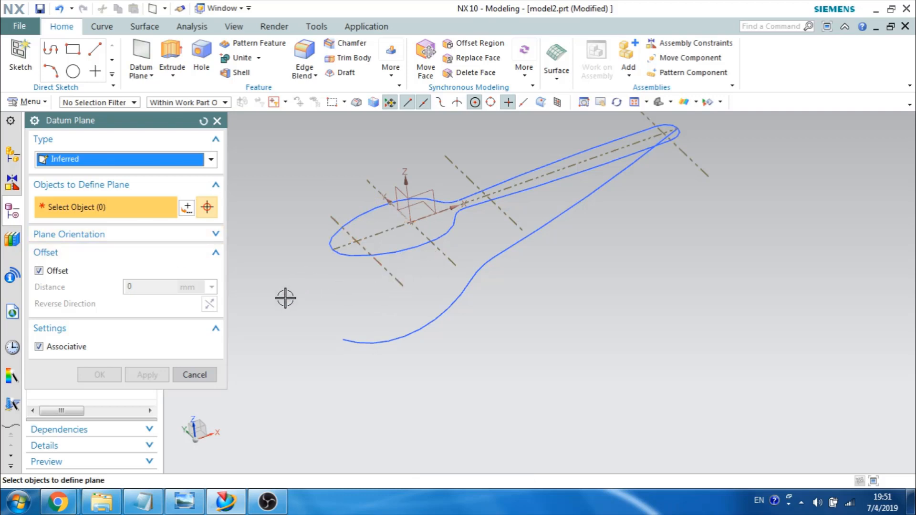
pyautogui.click(127, 160)
pyautogui.click(127, 173)
pyautogui.click(356, 240)
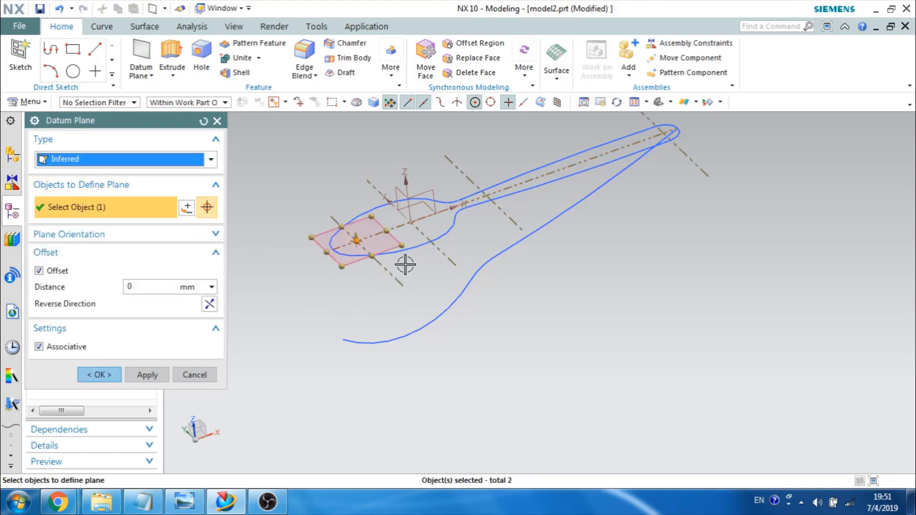
pyautogui.click(397, 197)
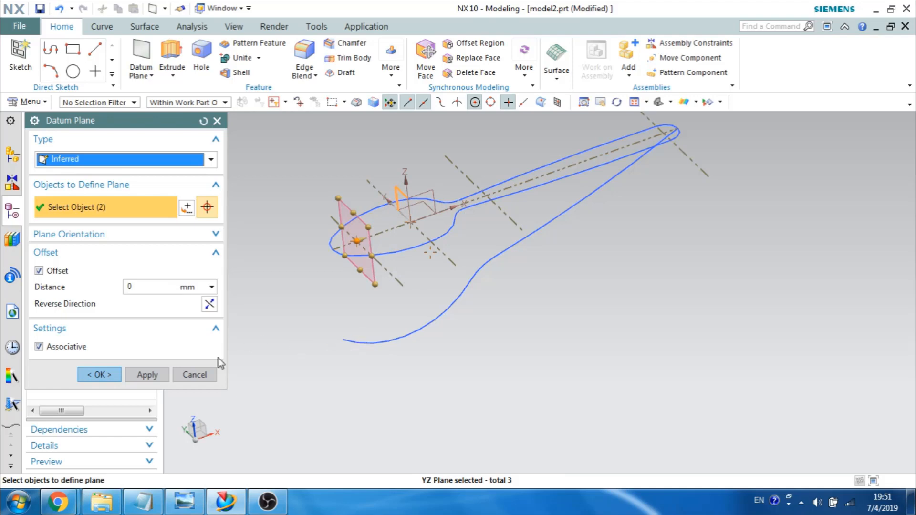
pyautogui.click(147, 374)
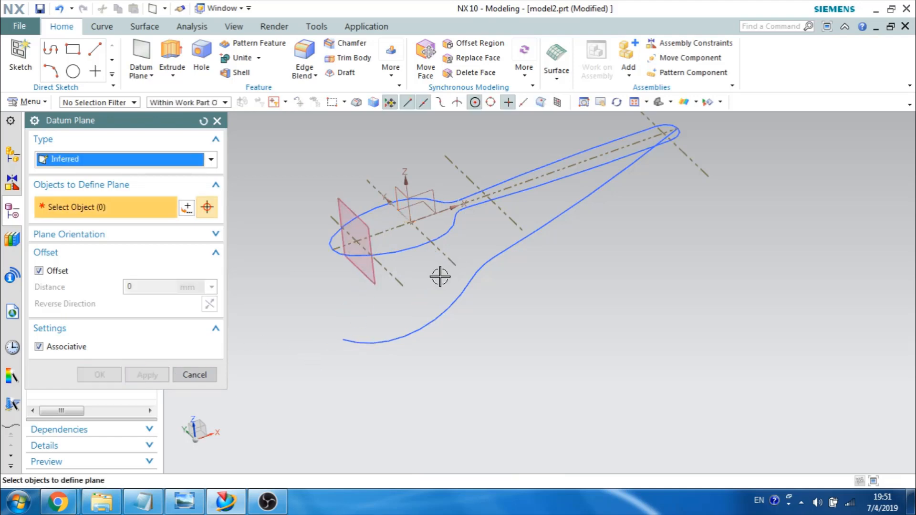
# Step: Check the positions of section planes A, B and C in the reference drawing
pyautogui.click(189, 500)
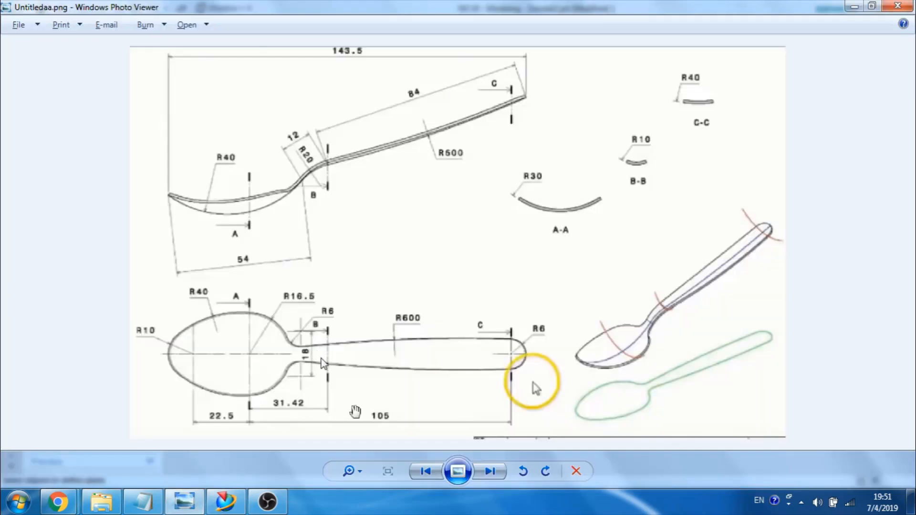
pyautogui.click(859, 7)
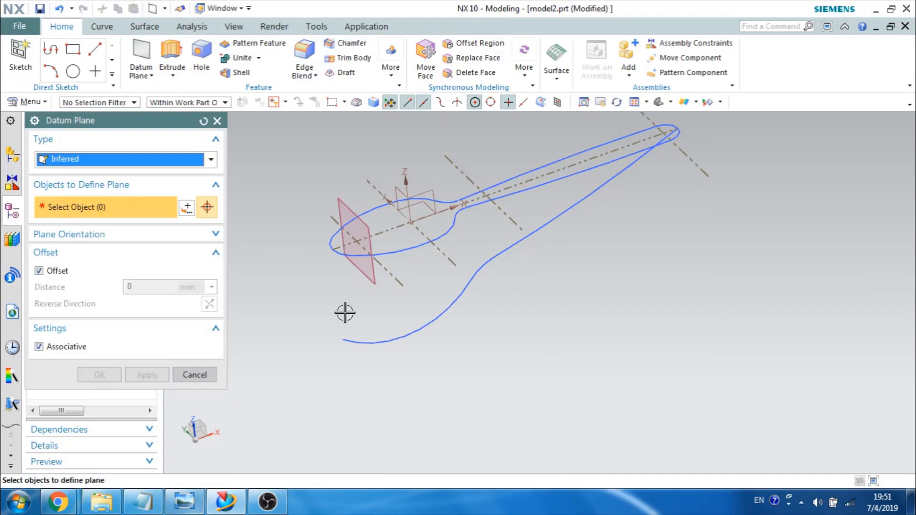
pyautogui.click(192, 375)
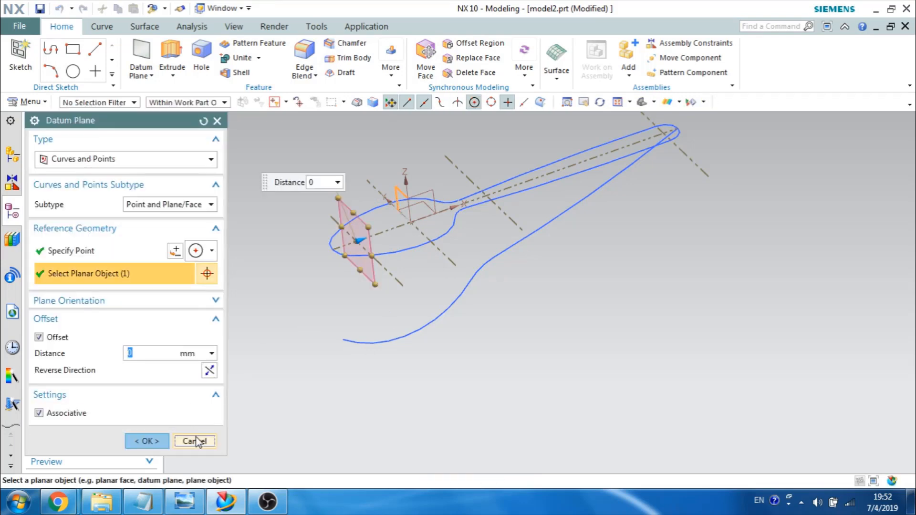
pyautogui.click(197, 441)
pyautogui.click(179, 503)
pyautogui.click(178, 503)
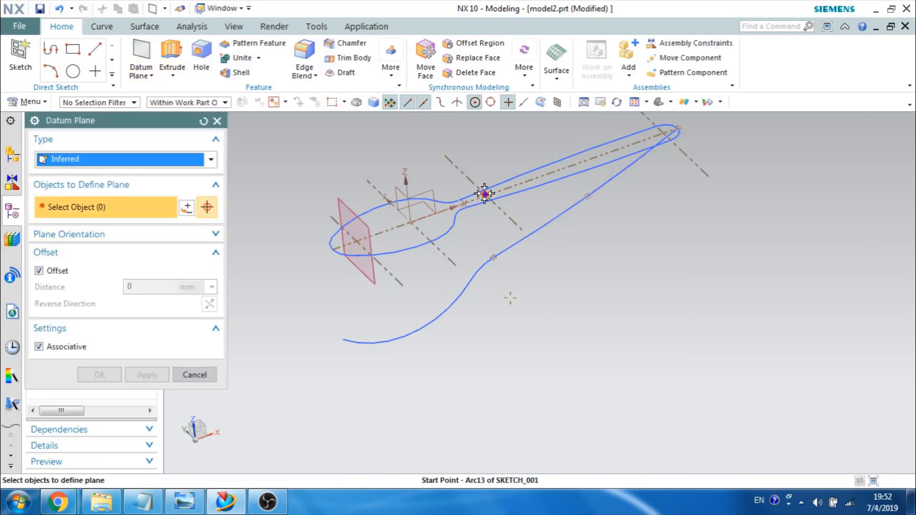
# Step: Create a datum plane parallel to the YZ plane through the side profile's junction of the R20 and R500 arcs
pyautogui.click(492, 258)
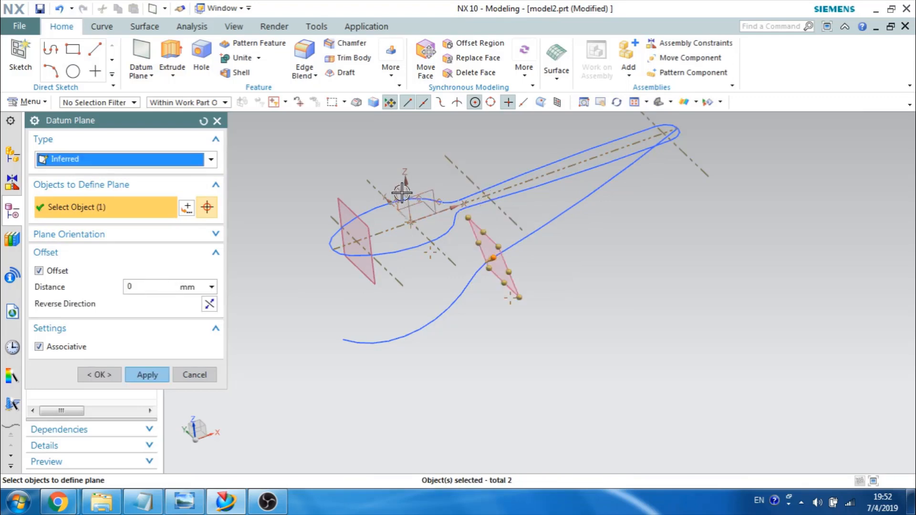
pyautogui.click(402, 193)
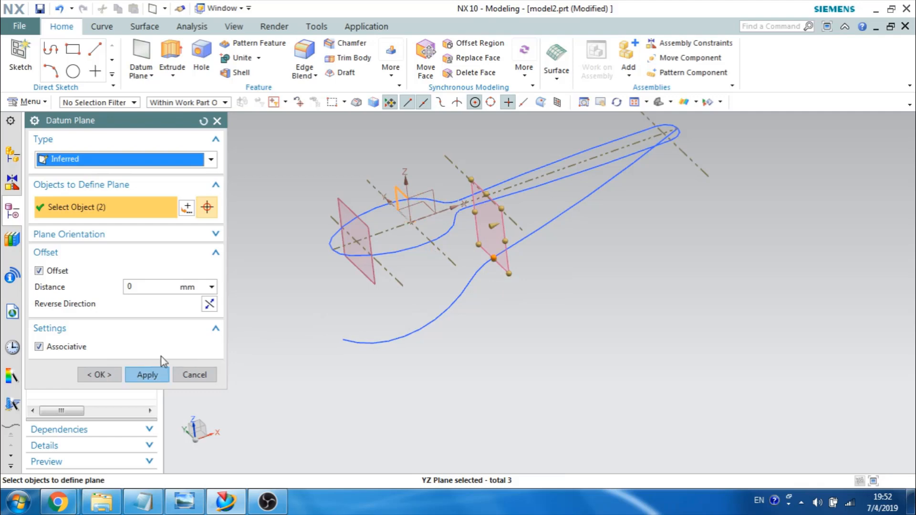
pyautogui.click(147, 374)
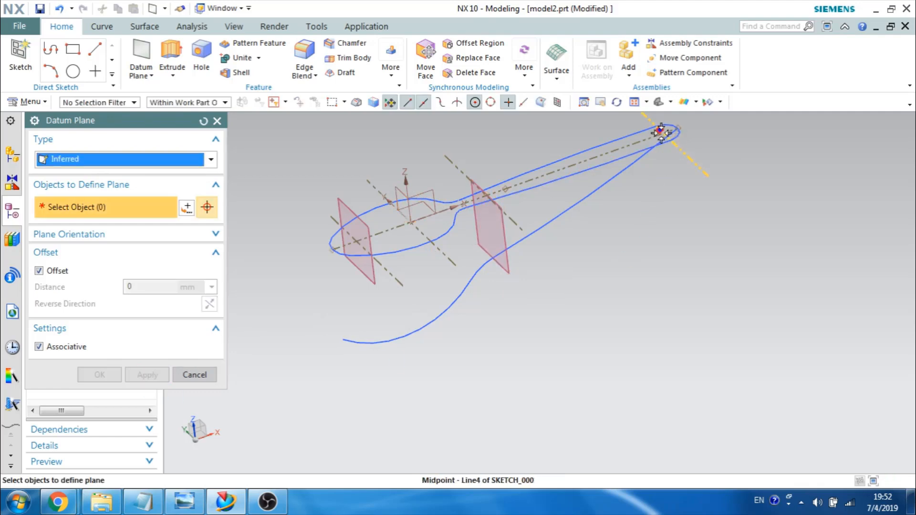
# Step: Create a datum plane parallel to the YZ plane through the center of the handle-end arc and finish the Datum Plane command
pyautogui.scroll(4, 665, 133)
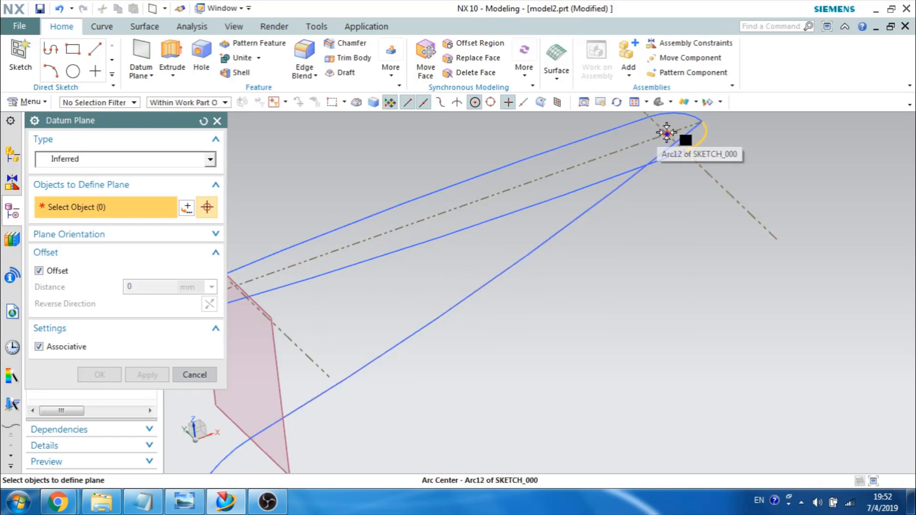
pyautogui.click(660, 131)
pyautogui.scroll(-4, 659, 199)
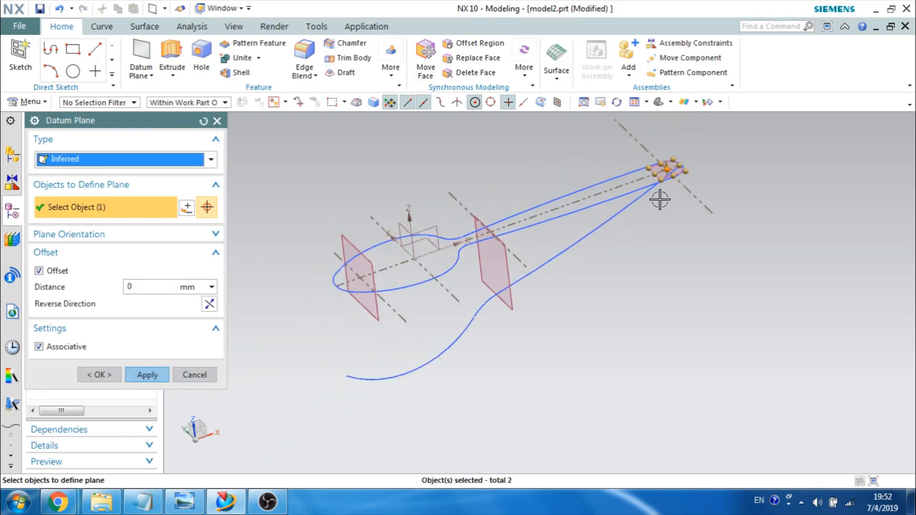
pyautogui.click(401, 222)
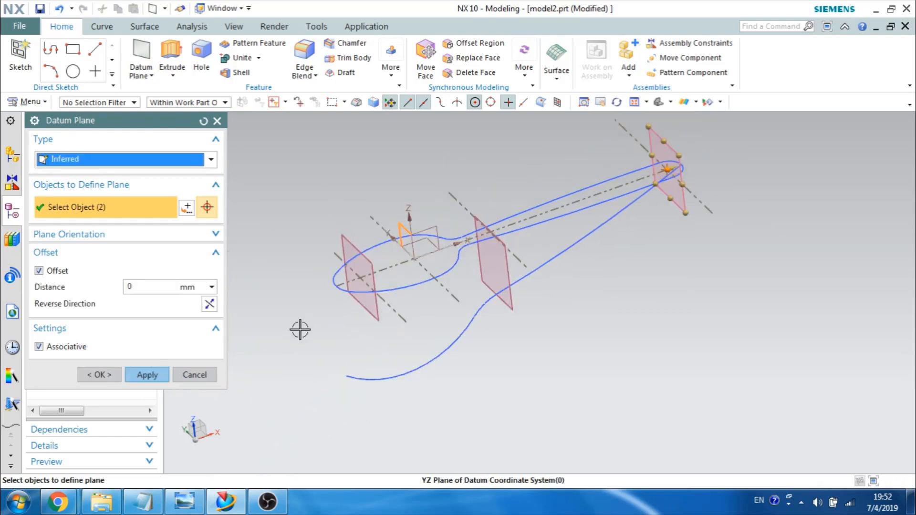
pyautogui.click(106, 375)
pyautogui.moveTo(326, 331); pyautogui.dragTo(271, 402, button='middle')
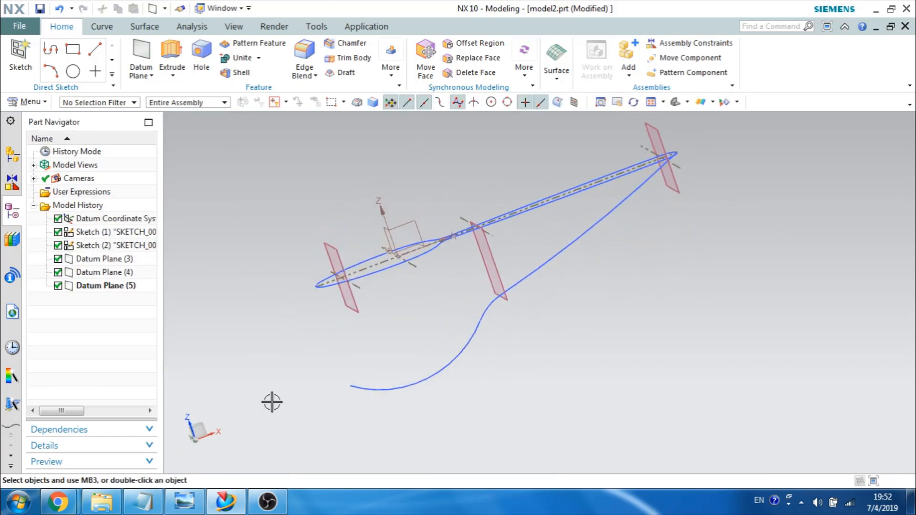
# Step: Check the cross-section radii in the reference drawing and start a new sketch on the YZ plane
pyautogui.click(187, 510)
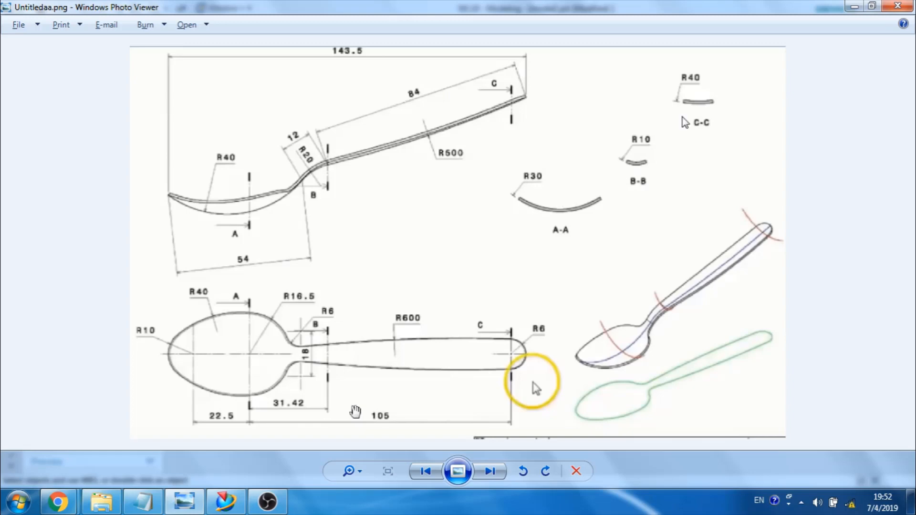
pyautogui.click(855, 7)
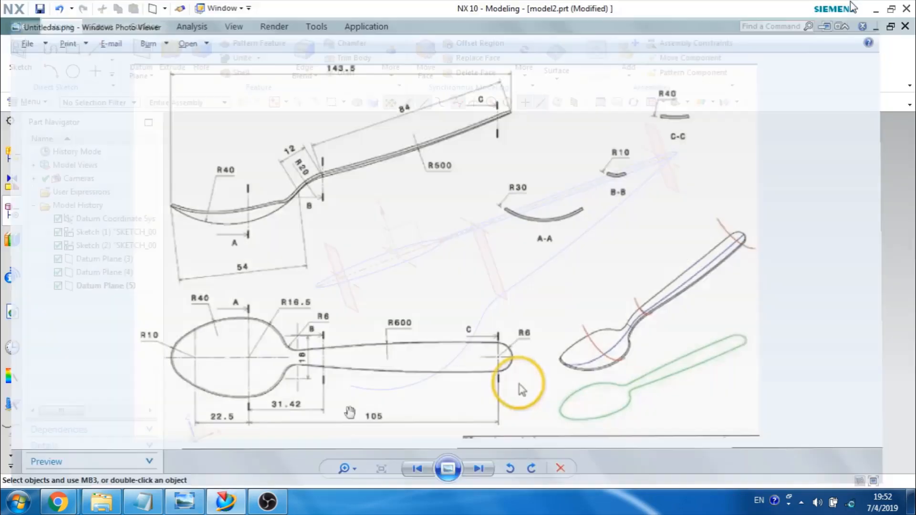
pyautogui.click(102, 27)
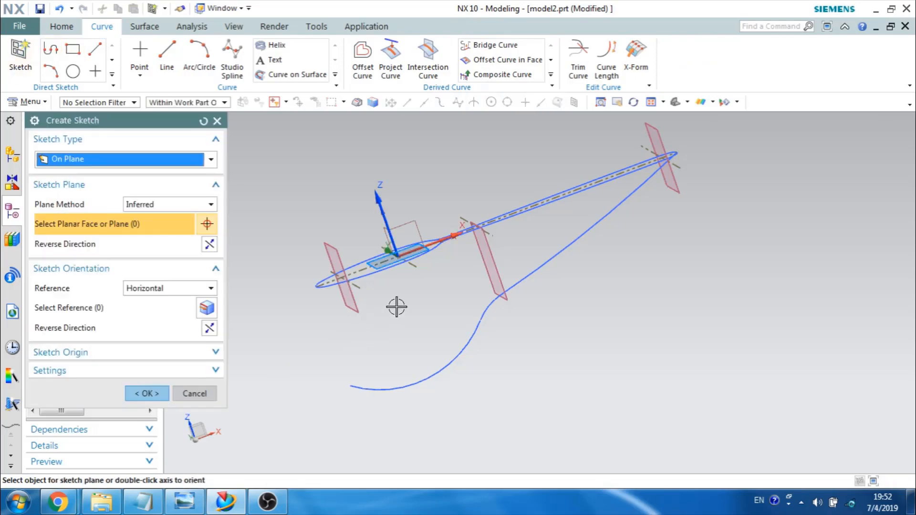
pyautogui.moveTo(396, 307); pyautogui.dragTo(423, 254, button='middle')
pyautogui.click(422, 254)
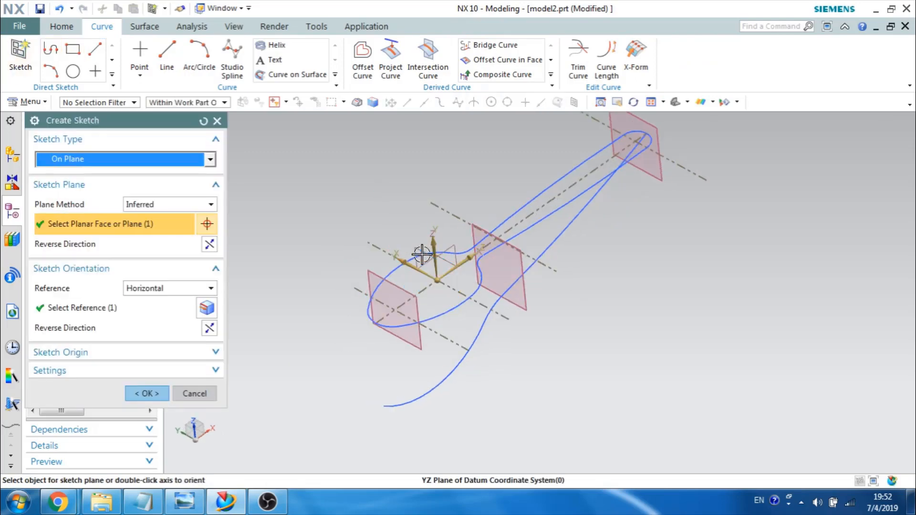
pyautogui.click(147, 393)
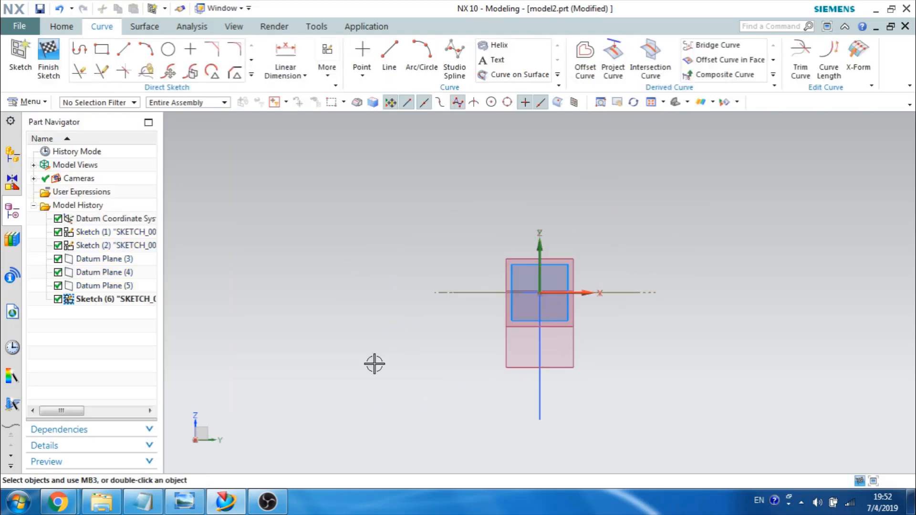
# Step: Draw a three-point arc of radius 30 mm, curving downward across the side profile, after checking the A-A section radius in the drawing
pyautogui.click(146, 49)
pyautogui.scroll(2, 432, 315)
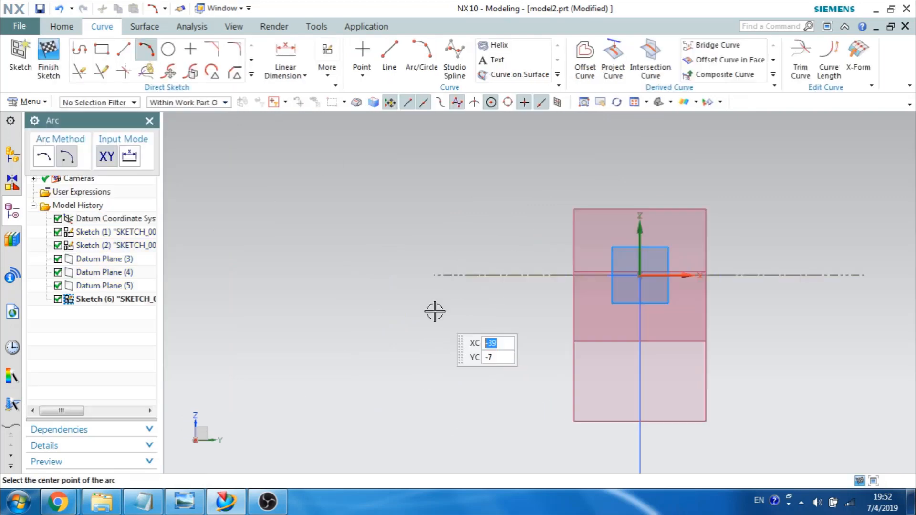
pyautogui.scroll(-3, 407, 328)
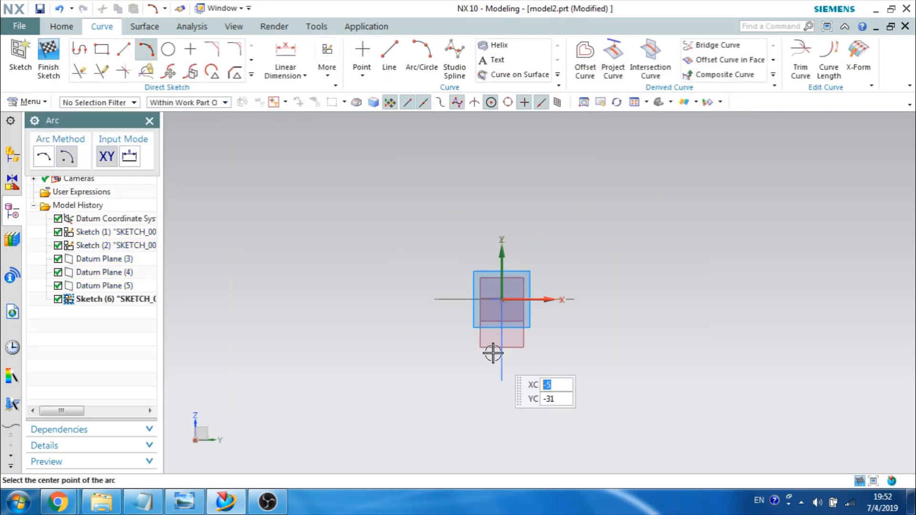
pyautogui.keyDown('shift'); pyautogui.moveTo(491, 351); pyautogui.dragTo(478, 255, button='middle'); pyautogui.keyUp('shift')
pyautogui.scroll(3, 478, 253)
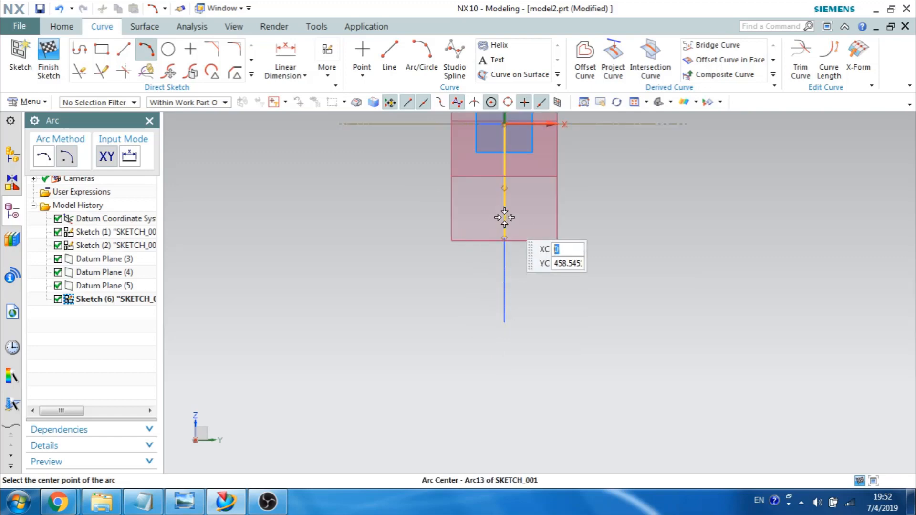
pyautogui.click(43, 156)
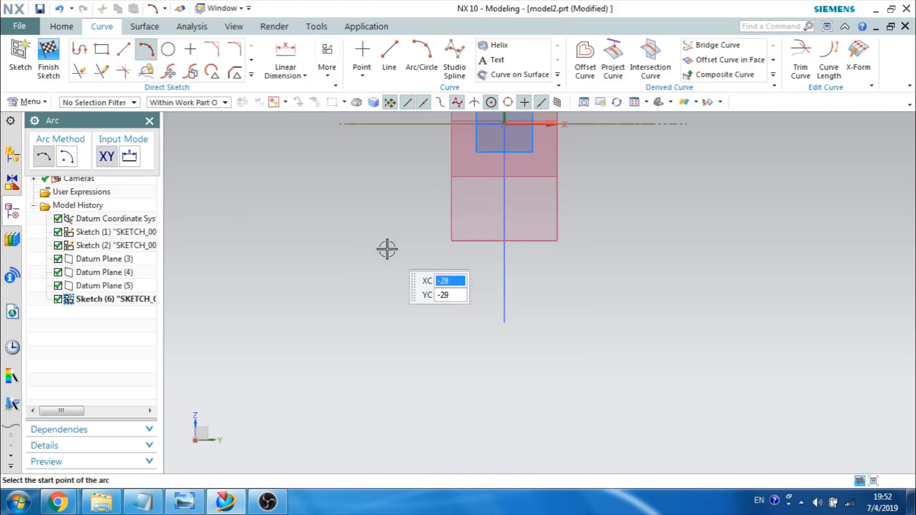
pyautogui.click(402, 256)
pyautogui.click(601, 256)
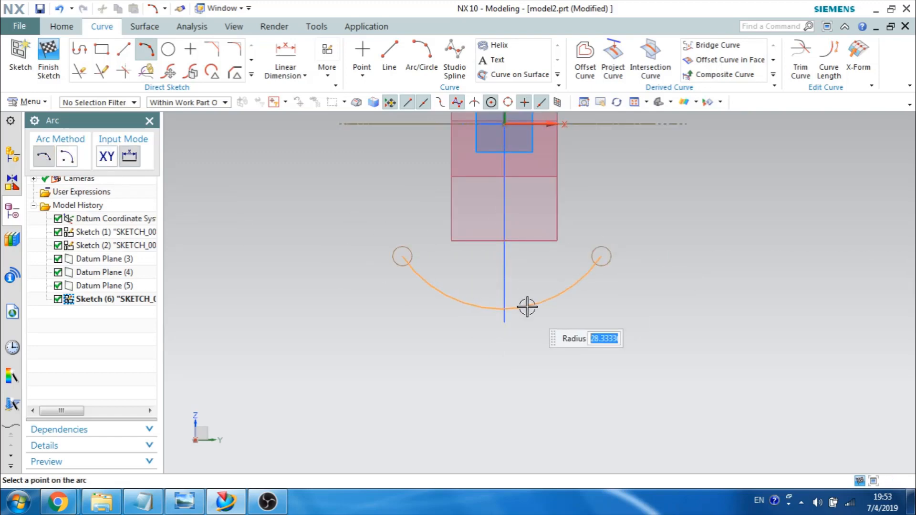
pyautogui.click(185, 501)
pyautogui.hotkey('alt', 'Tab')
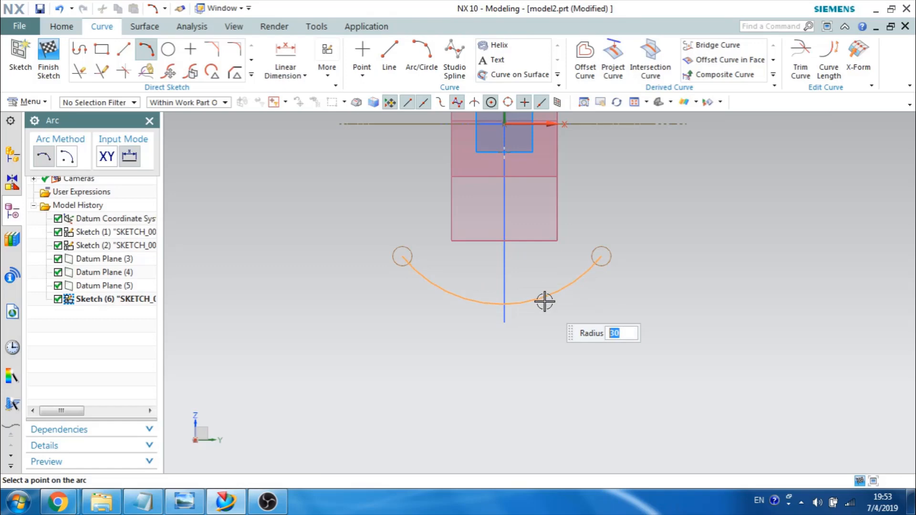
pyautogui.click(544, 302)
pyautogui.press('Escape')
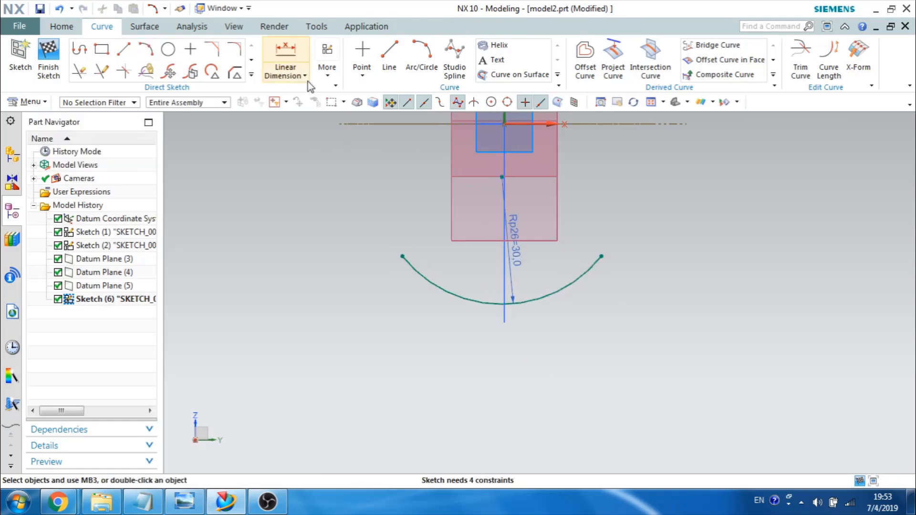
# Step: Make the two endpoints of the R30 arc symmetric about the sketch's vertical axis
pyautogui.click(326, 69)
pyautogui.click(337, 102)
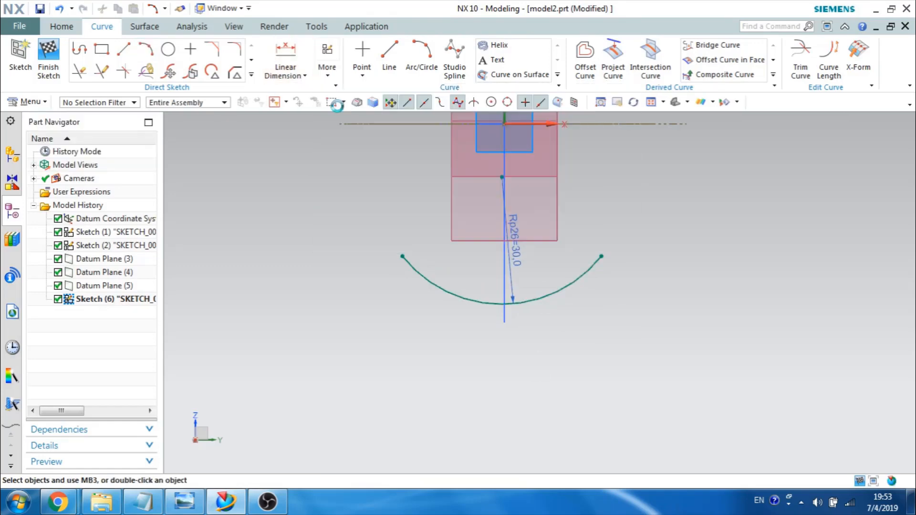
pyautogui.click(402, 255)
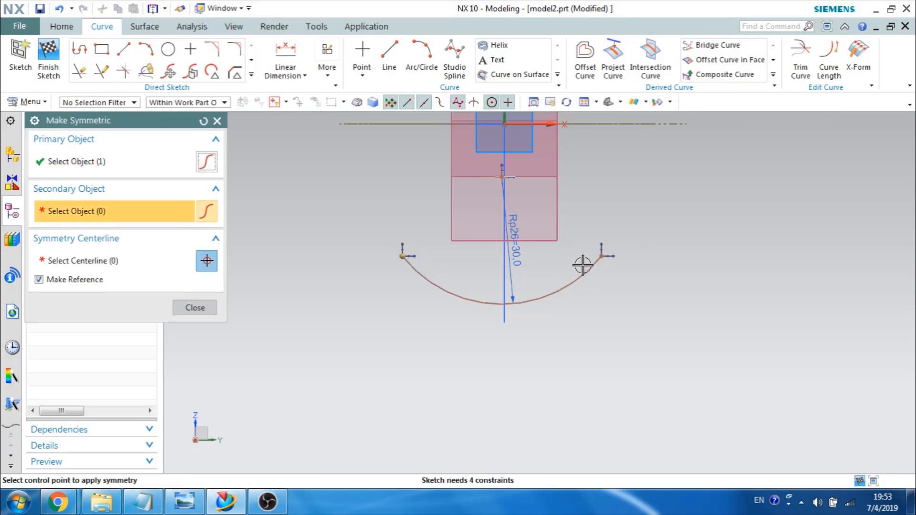
pyautogui.click(601, 257)
pyautogui.scroll(-3, 553, 339)
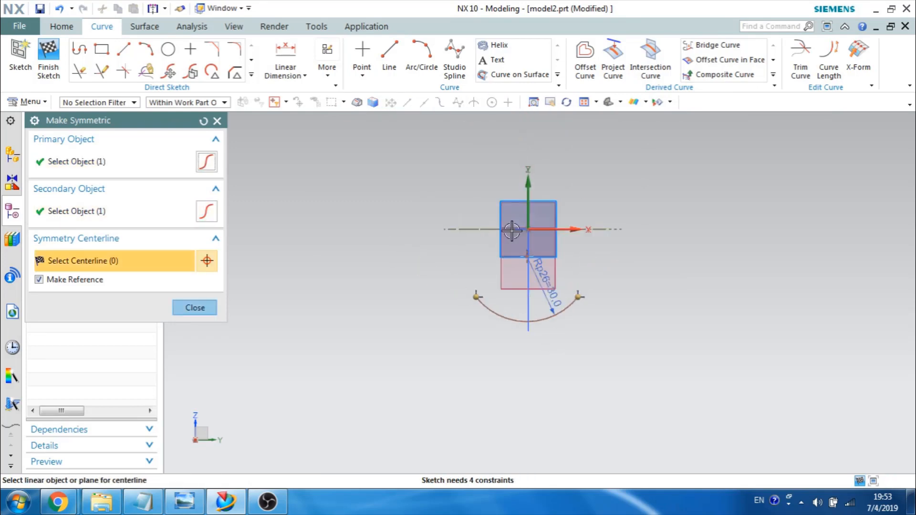
pyautogui.click(528, 191)
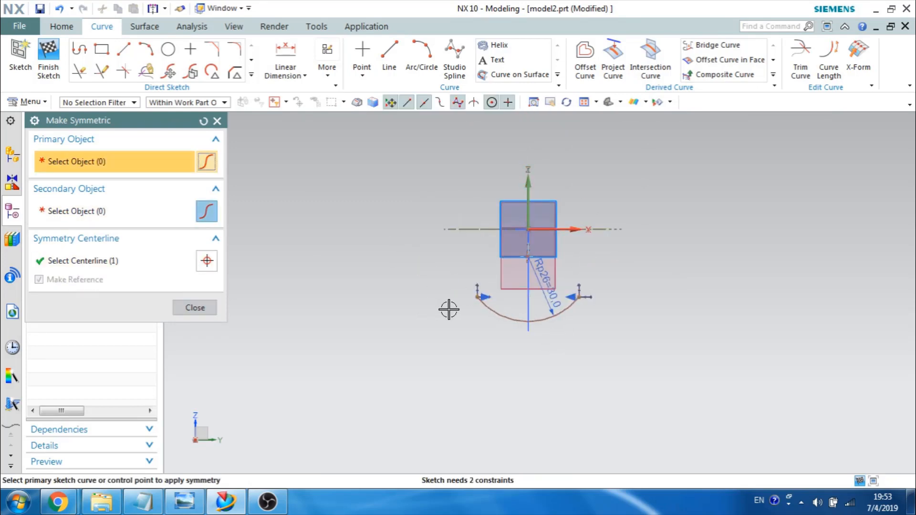
pyautogui.scroll(3, 450, 310)
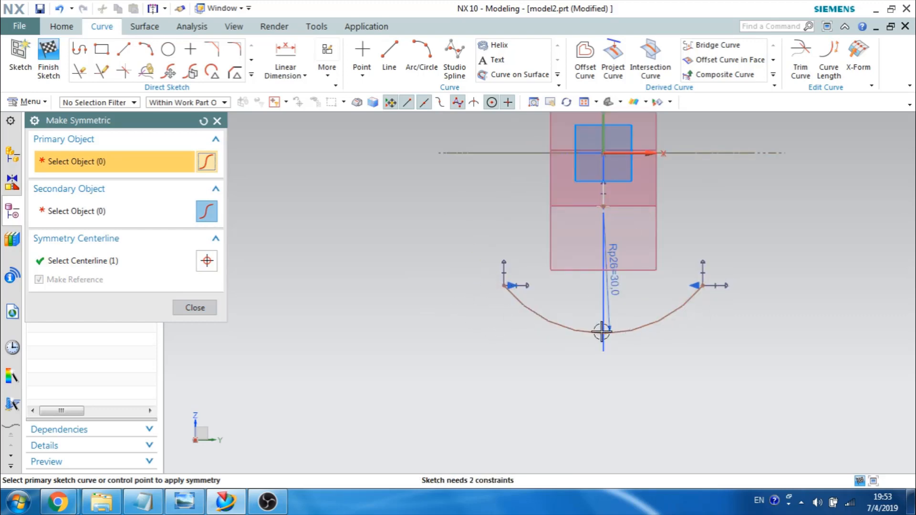
pyautogui.press('Escape')
# Step: Finish the sketch containing the R30 arc and reopen it for editing
pyautogui.moveTo(548, 280)
pyautogui.mouseDown(button='middle')
pyautogui.moveTo(548, 221)
pyautogui.moveTo(313, 188)
pyautogui.mouseUp(button='middle')
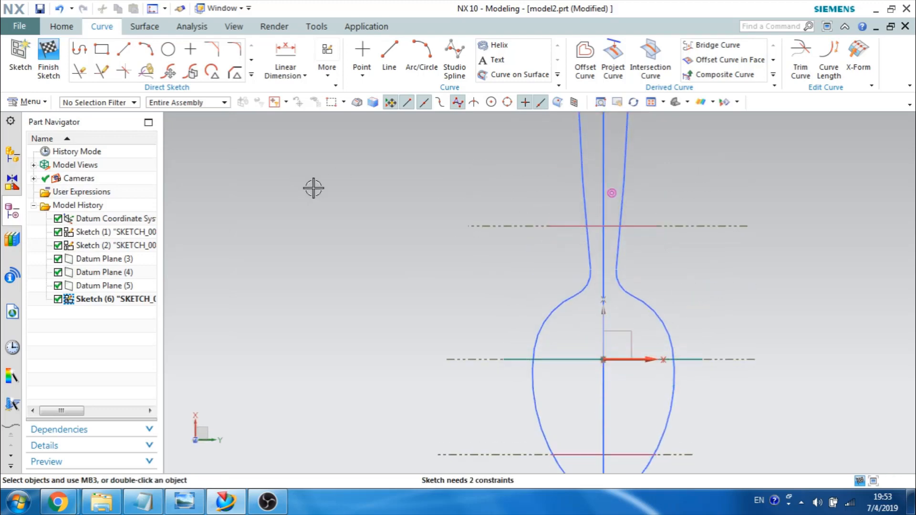
pyautogui.click(534, 351)
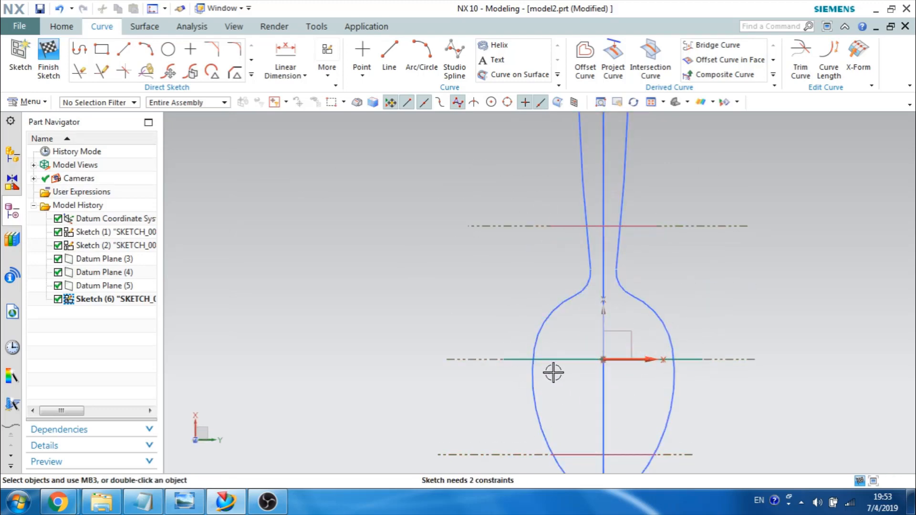
pyautogui.click(79, 301)
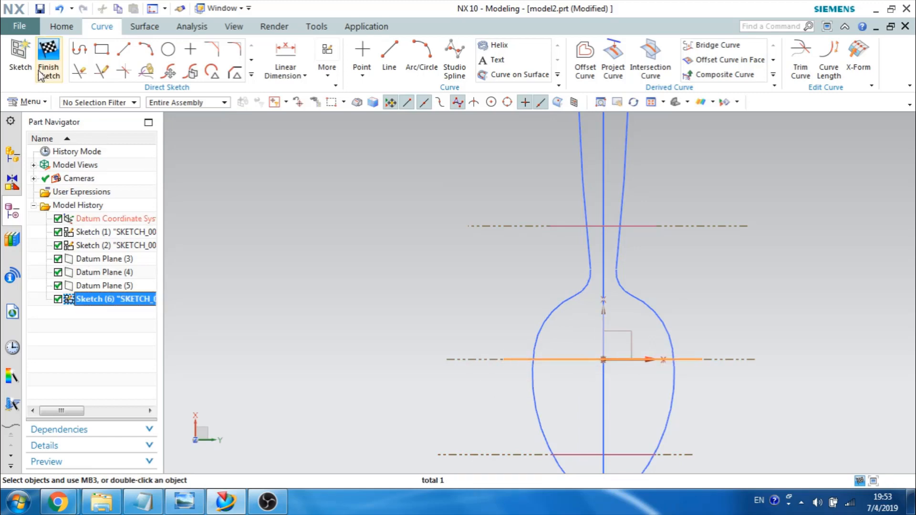
pyautogui.click(48, 57)
pyautogui.moveTo(413, 235); pyautogui.dragTo(431, 304, button='middle')
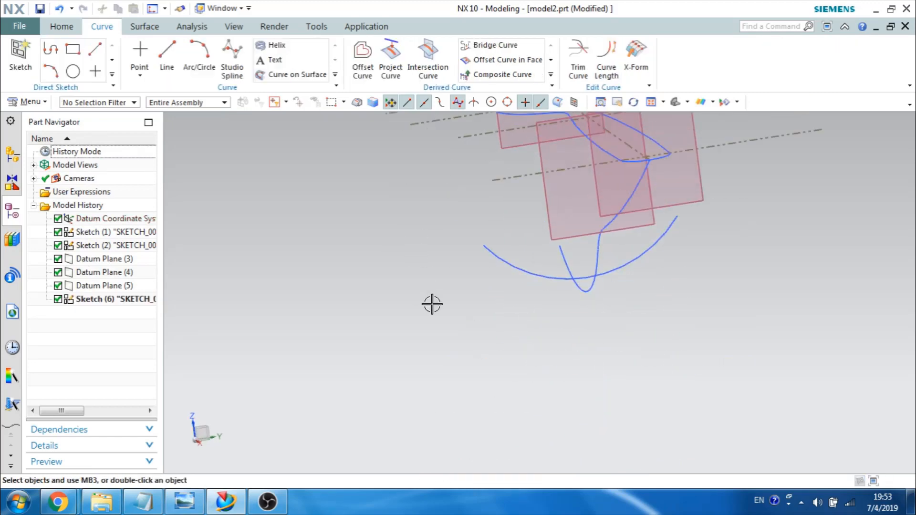
pyautogui.doubleClick(96, 300)
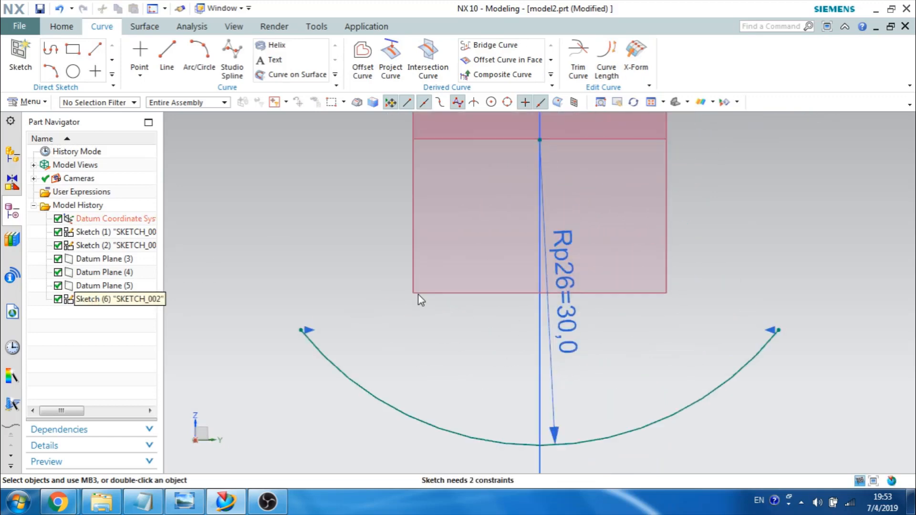
# Step: Create an intersection point where the spoon's side profile curve crosses the plane of the R30 arc sketch
pyautogui.moveTo(444, 278); pyautogui.dragTo(458, 289, button='middle')
pyautogui.scroll(-3, 389, 297)
pyautogui.scroll(6, 389, 297)
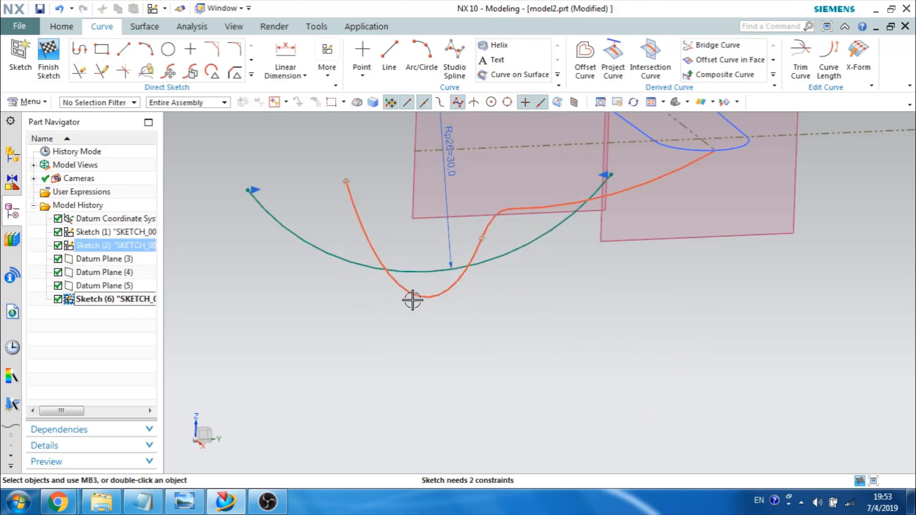
pyautogui.click(251, 75)
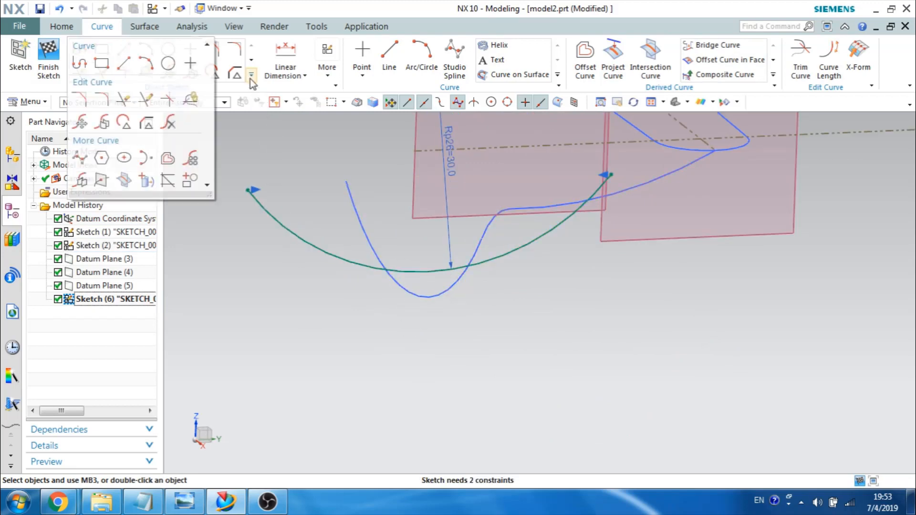
pyautogui.click(105, 185)
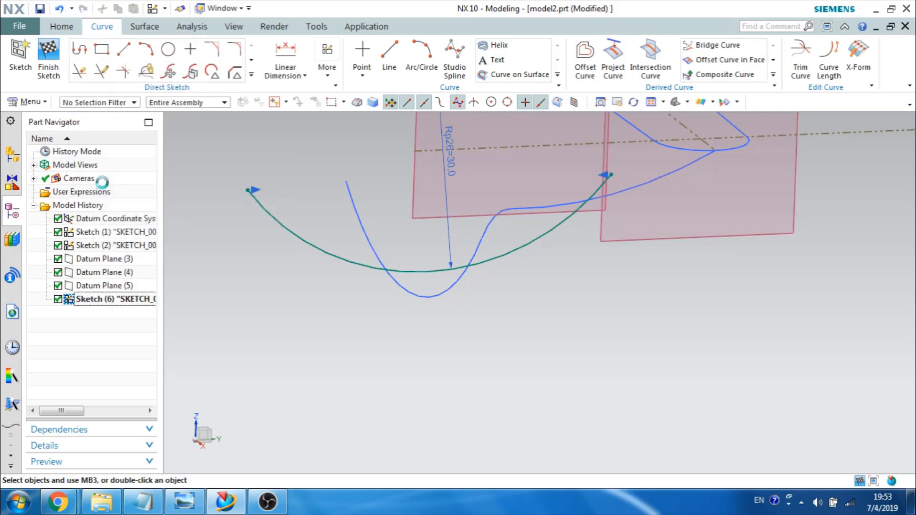
pyautogui.click(438, 298)
pyautogui.click(111, 217)
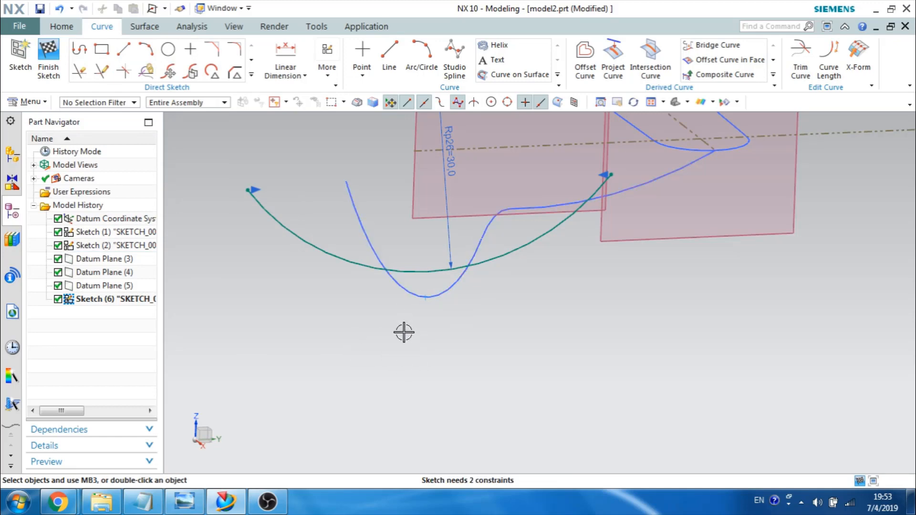
# Step: Apply a Point on Curve constraint between the profile's intersection point and the R30 arc, and finish the sketch
pyautogui.press('c')
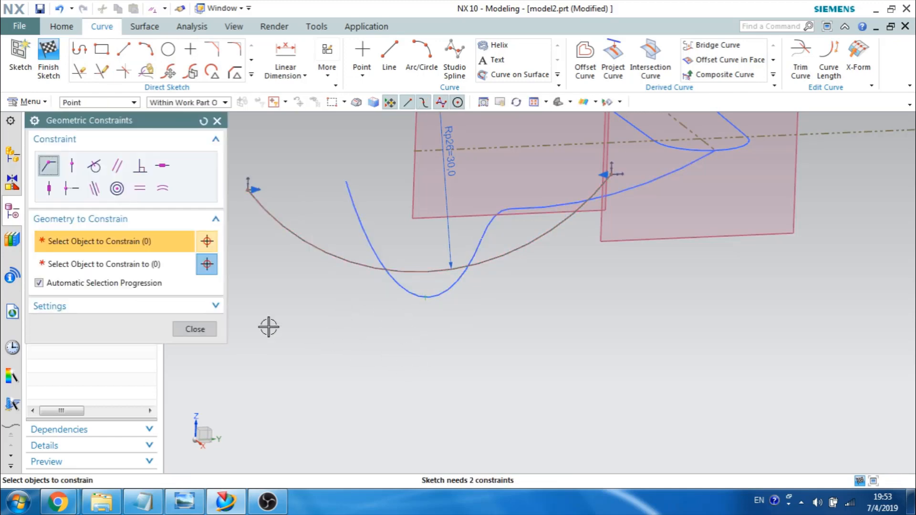
pyautogui.click(72, 165)
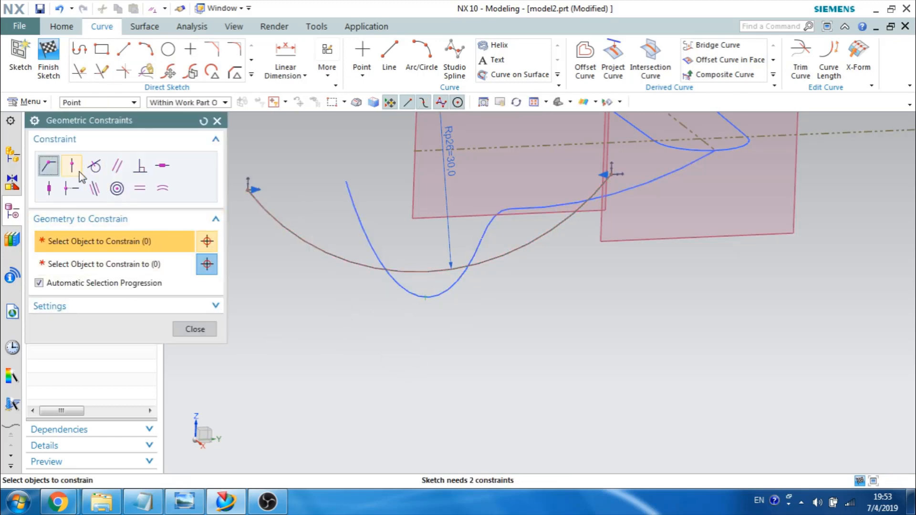
pyautogui.rightClick(427, 298)
pyautogui.click(486, 14)
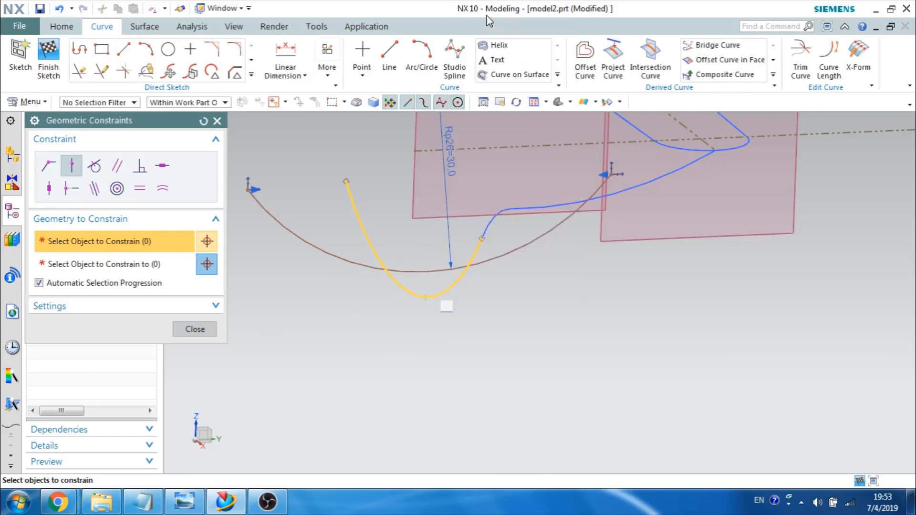
pyautogui.click(535, 92)
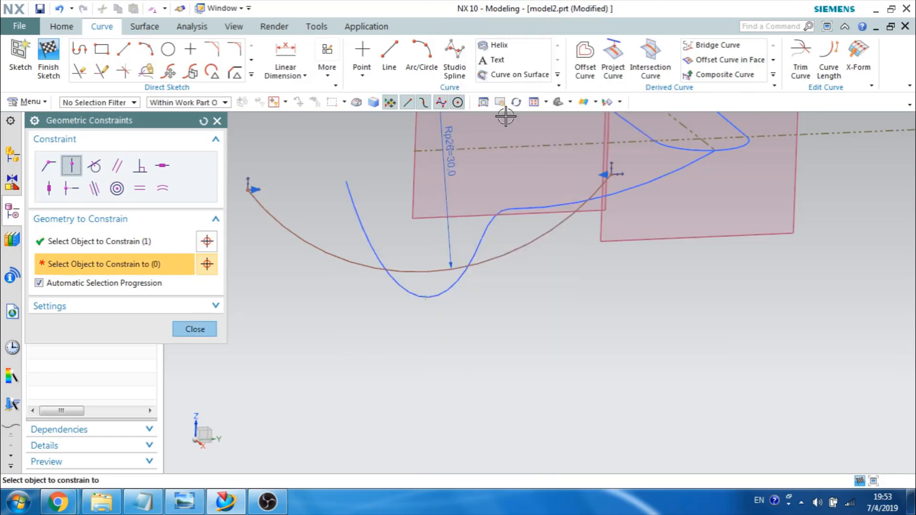
pyautogui.click(363, 264)
pyautogui.press('Escape')
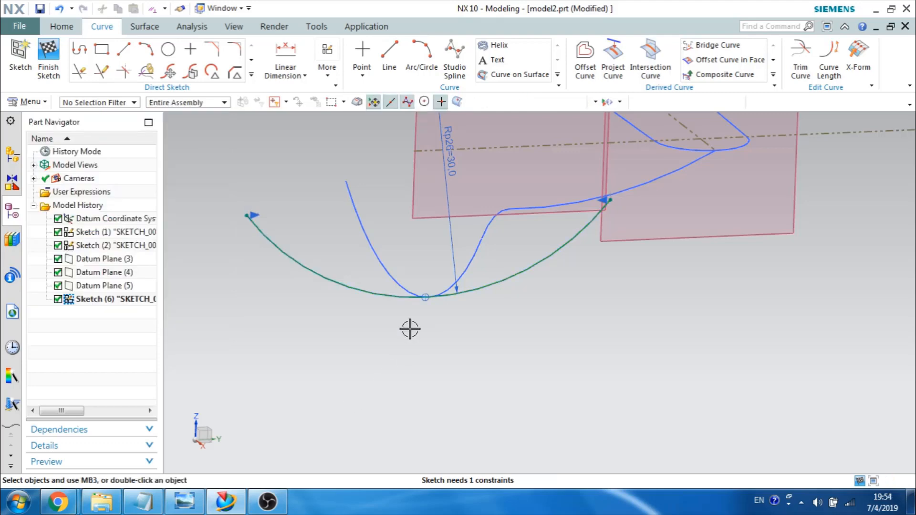
pyautogui.scroll(8, 423, 300)
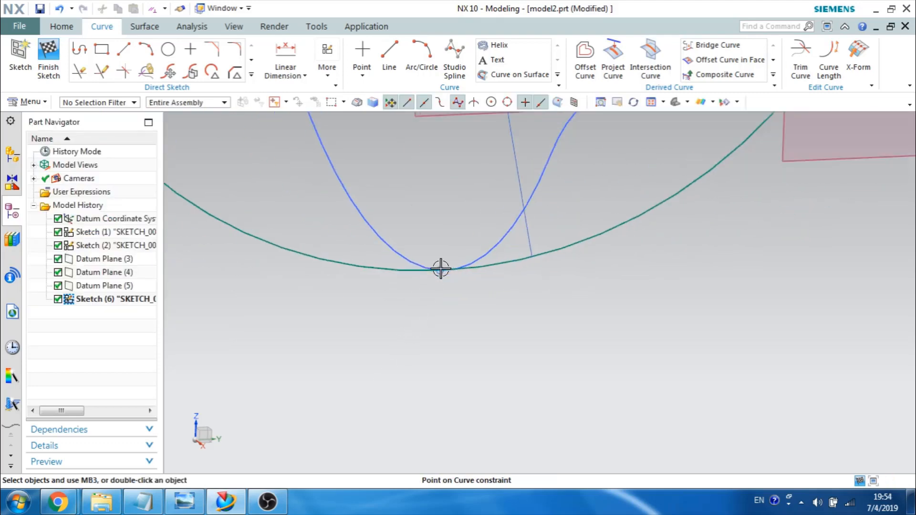
pyautogui.scroll(-5, 441, 308)
pyautogui.click(60, 63)
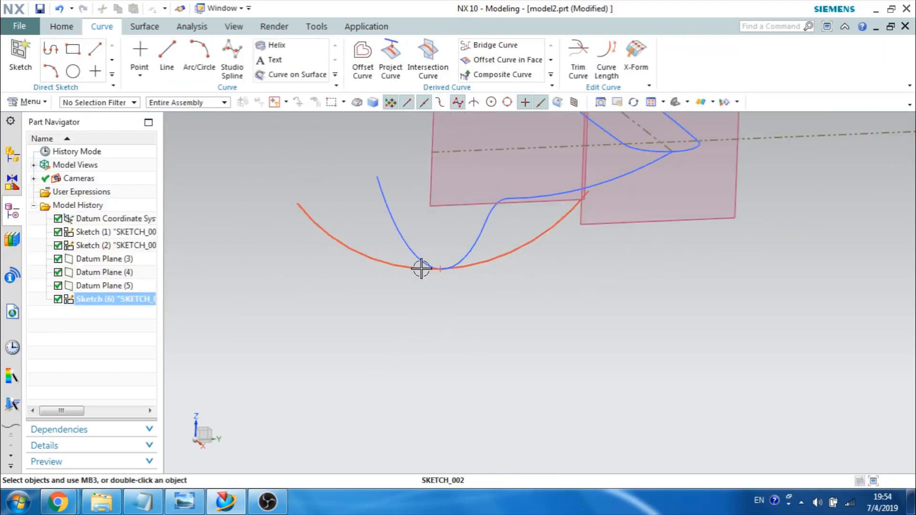
# Step: Start a new sketch on the datum plane at the neck end of the handle
pyautogui.scroll(-3, 421, 268)
pyautogui.moveTo(421, 266); pyautogui.dragTo(441, 285, button='middle')
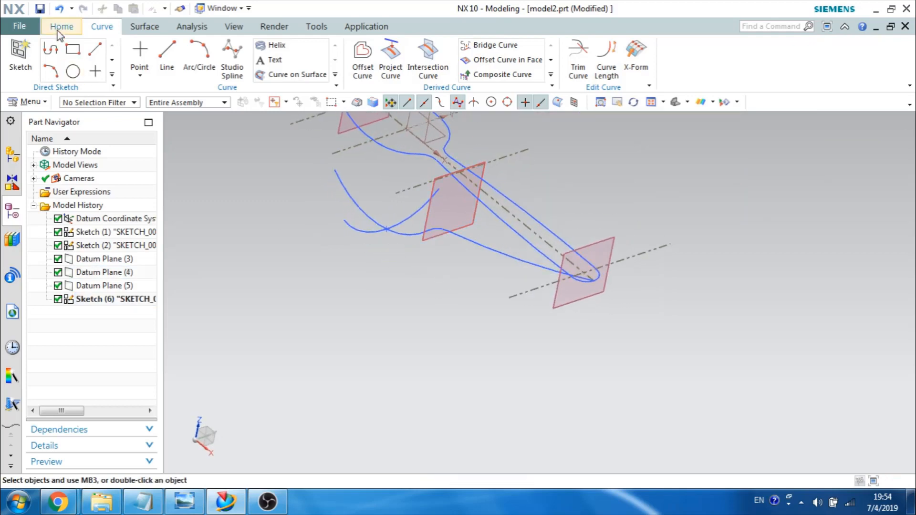
pyautogui.click(20, 55)
pyautogui.click(425, 218)
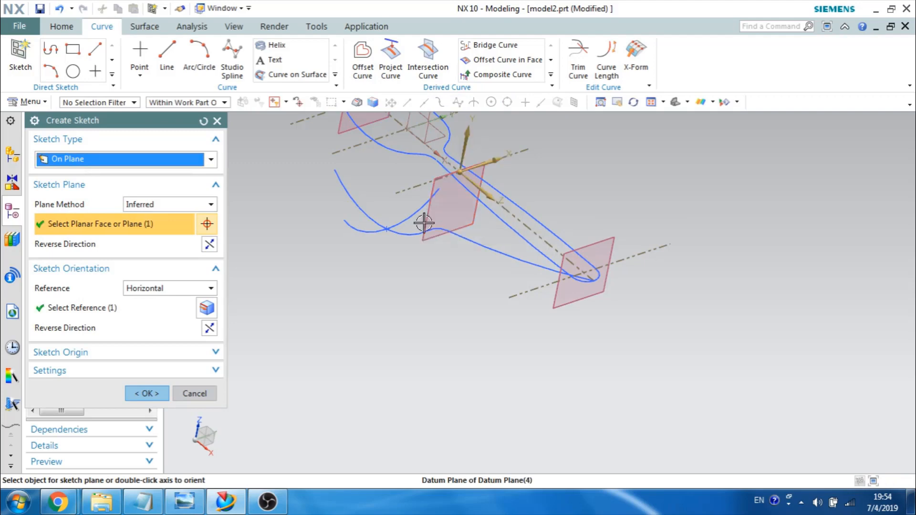
pyautogui.click(147, 393)
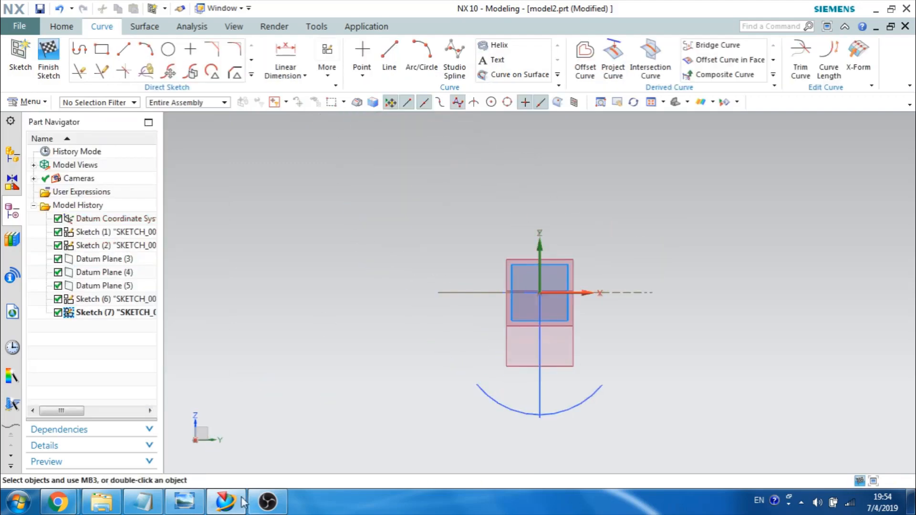
# Step: Check the B-B section radius in the reference drawing and draw a downward-curving three-point arc of about 17.4 mm radius below the horizontal axis
pyautogui.click(184, 502)
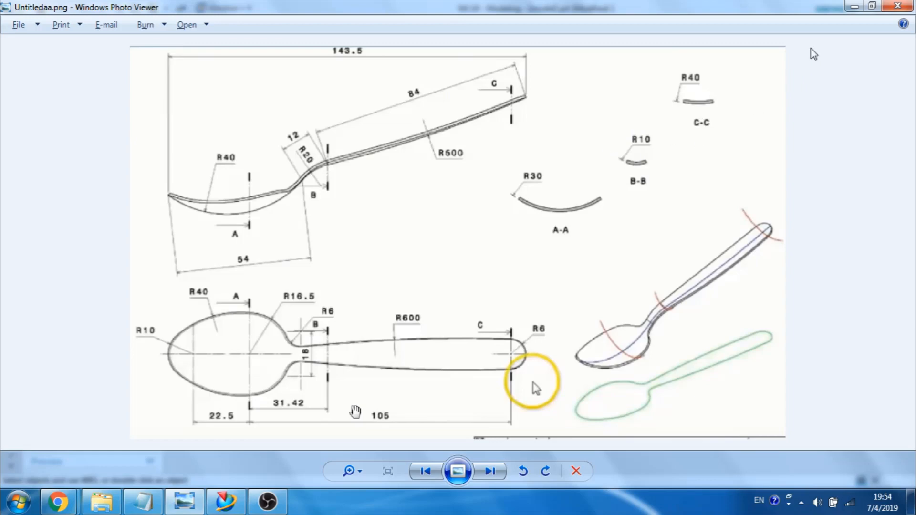
pyautogui.click(854, 6)
pyautogui.click(146, 49)
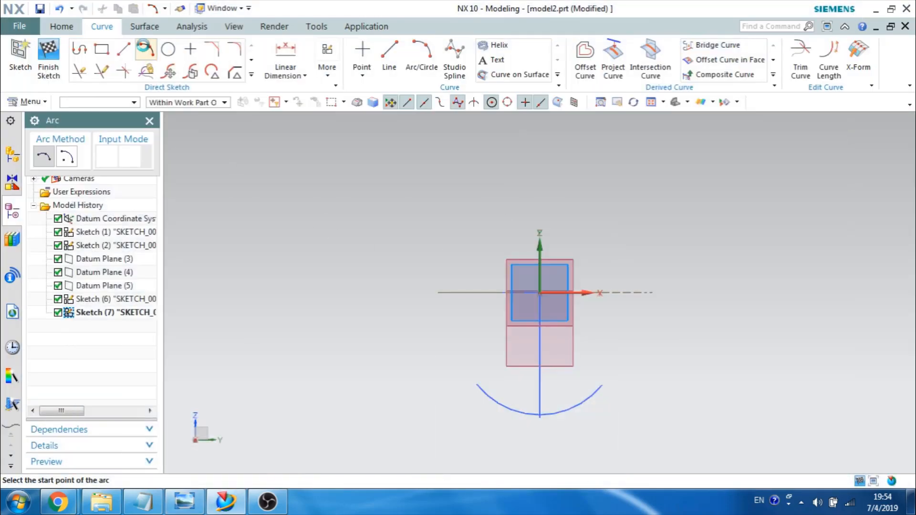
pyautogui.click(493, 332)
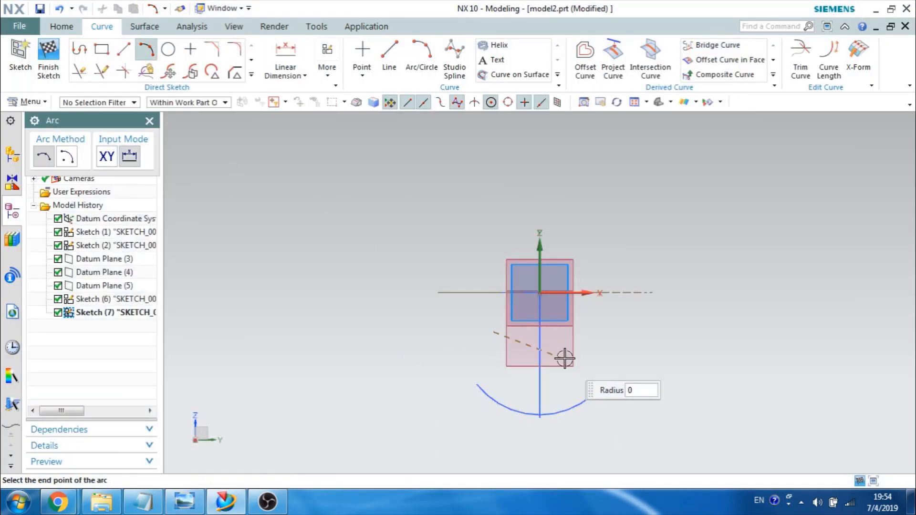
pyautogui.click(581, 332)
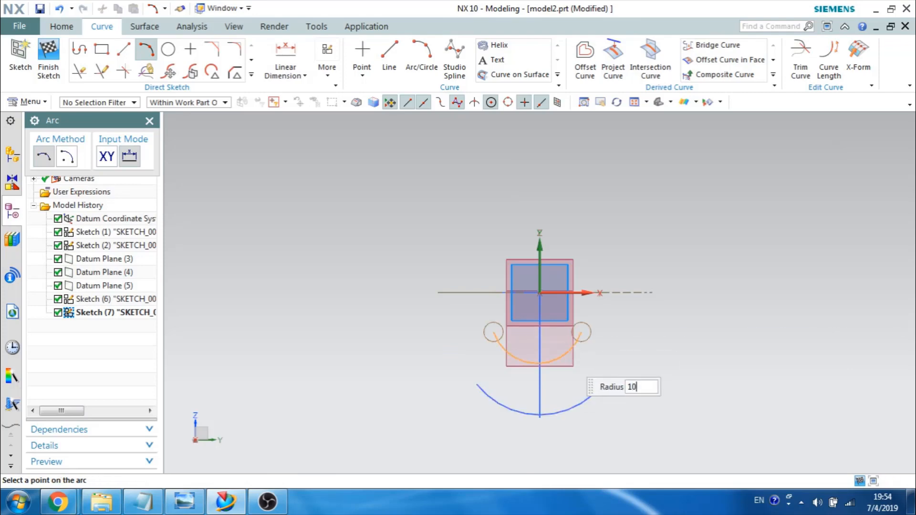
pyautogui.click(564, 355)
pyautogui.press('Escape')
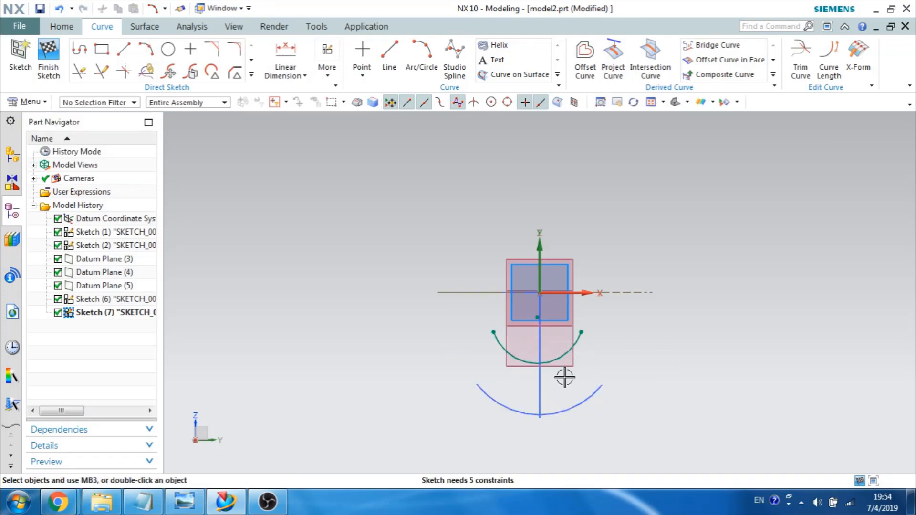
# Step: Make the two endpoints of the neck section arc symmetric about the sketch's vertical axis
pyautogui.moveTo(563, 367); pyautogui.dragTo(585, 350, button='middle')
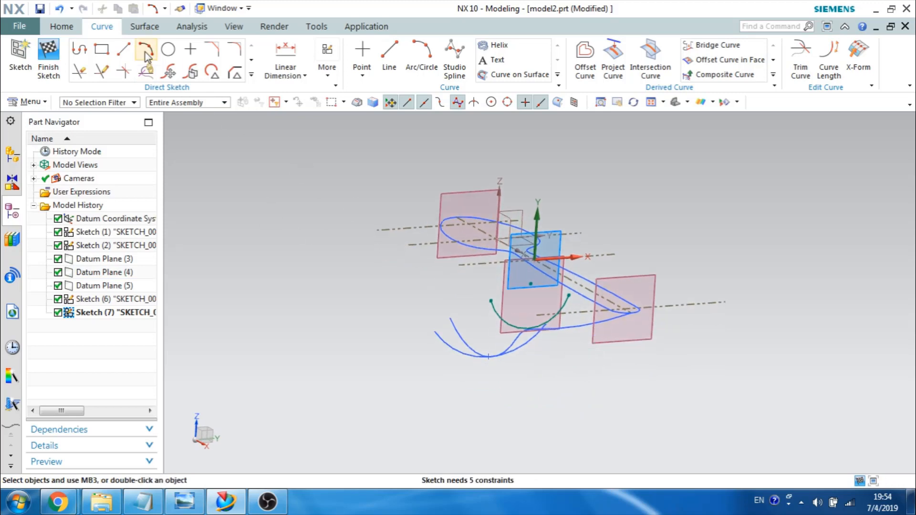
pyautogui.click(250, 75)
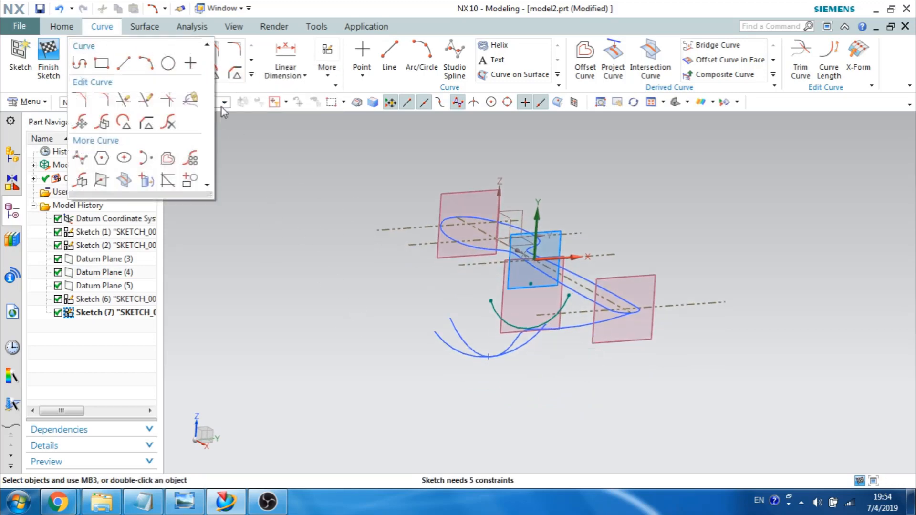
pyautogui.hotkey('shift', 'F8')
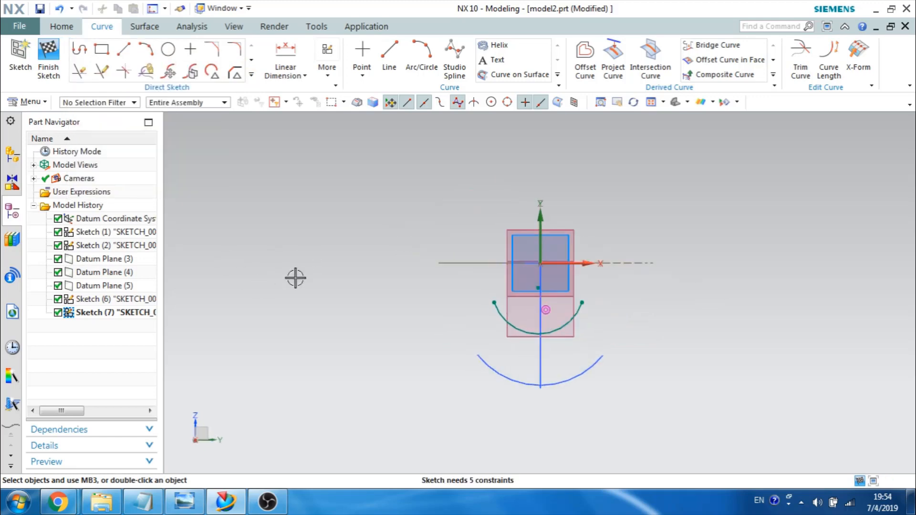
pyautogui.click(328, 69)
pyautogui.click(334, 106)
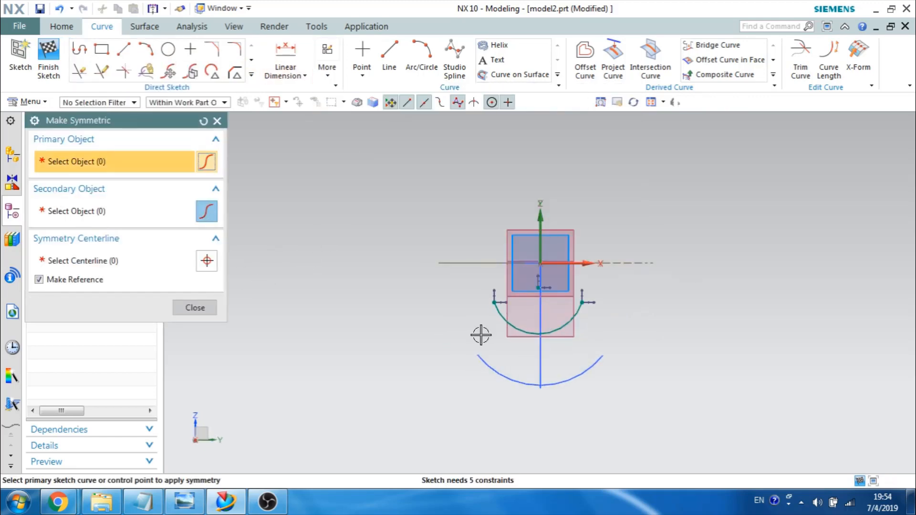
pyautogui.click(495, 303)
pyautogui.click(582, 303)
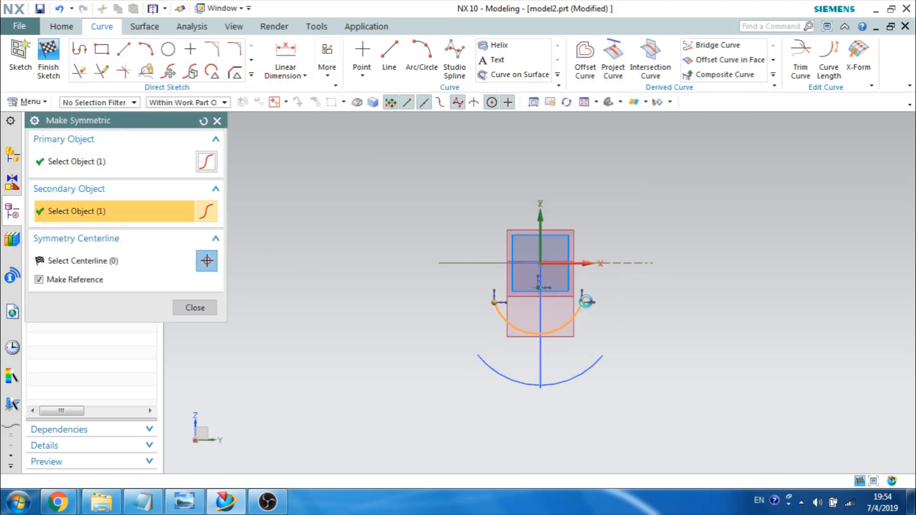
pyautogui.click(539, 241)
pyautogui.click(195, 307)
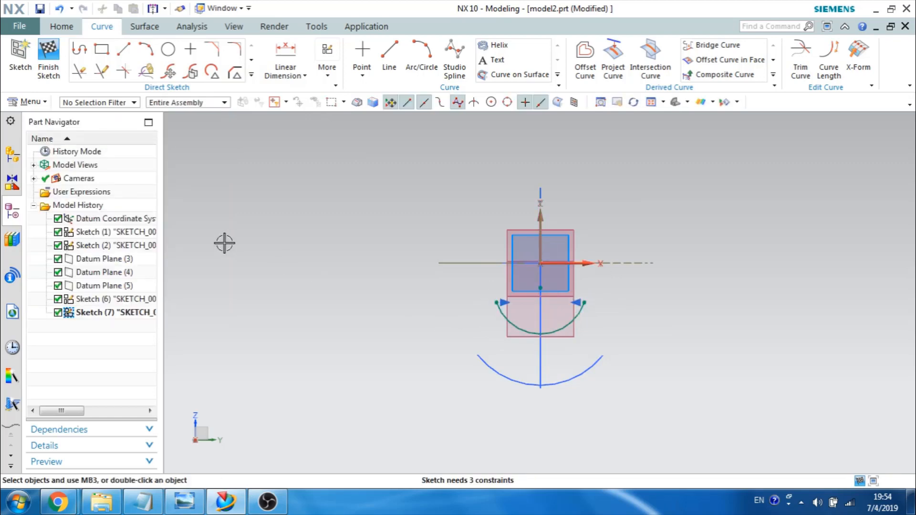
# Step: Add a radial dimension to the neck section arc and set its radius to 10 mm
pyautogui.press('d')
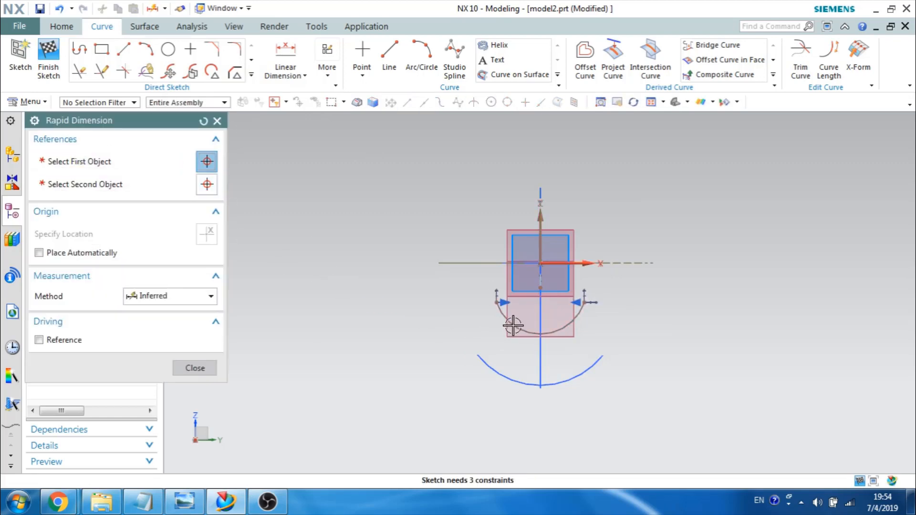
pyautogui.click(285, 77)
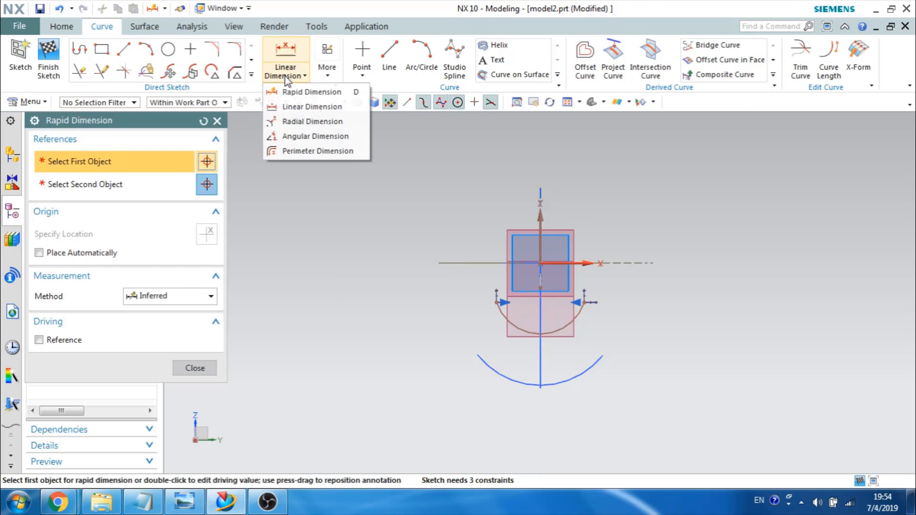
pyautogui.click(293, 121)
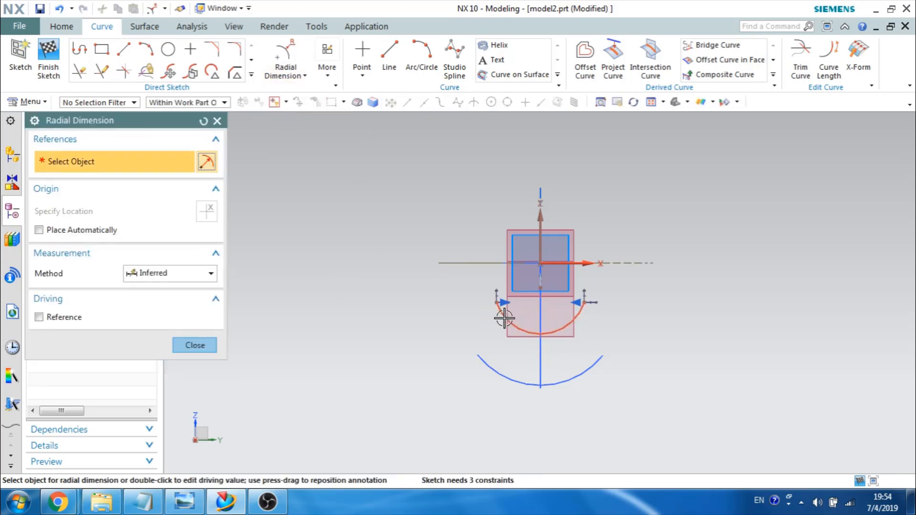
pyautogui.click(488, 328)
pyautogui.click(430, 351)
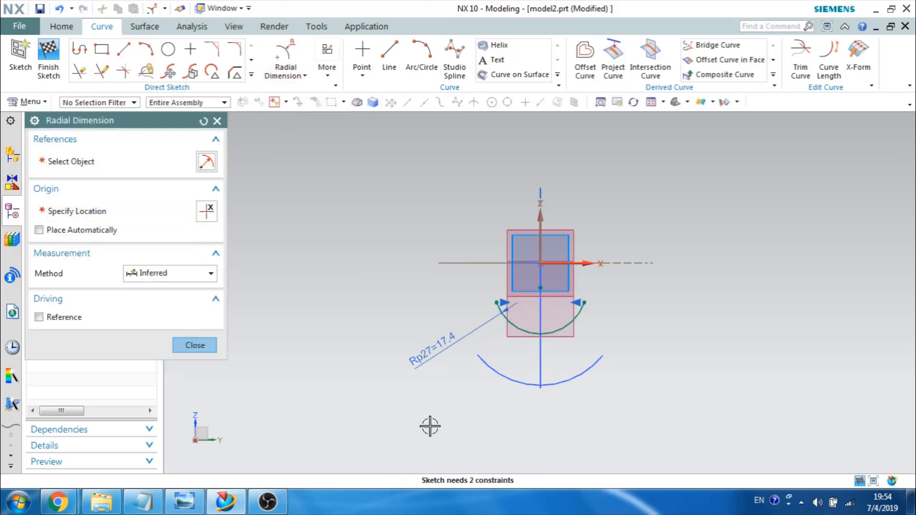
pyautogui.write('10')
pyautogui.press('Return')
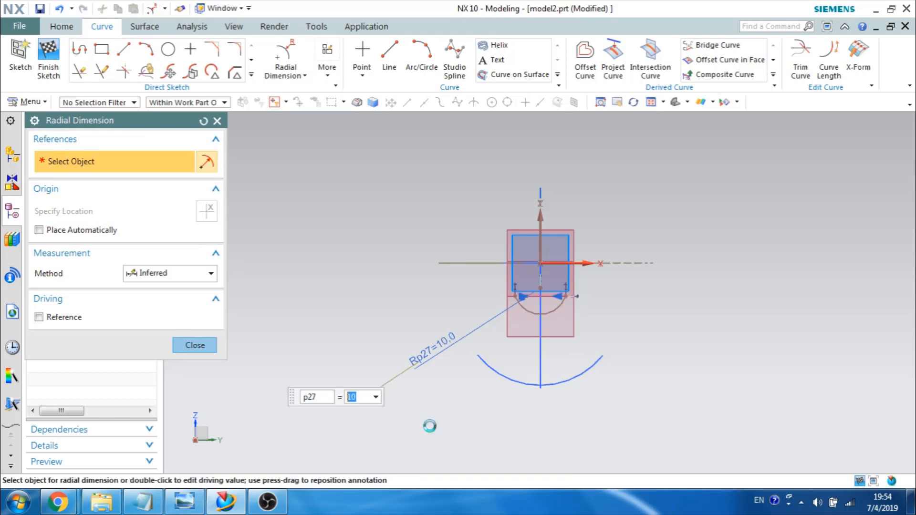
# Step: Create an intersection point where the side profile's small crest arc crosses the neck section's sketch plane
pyautogui.press('Escape')
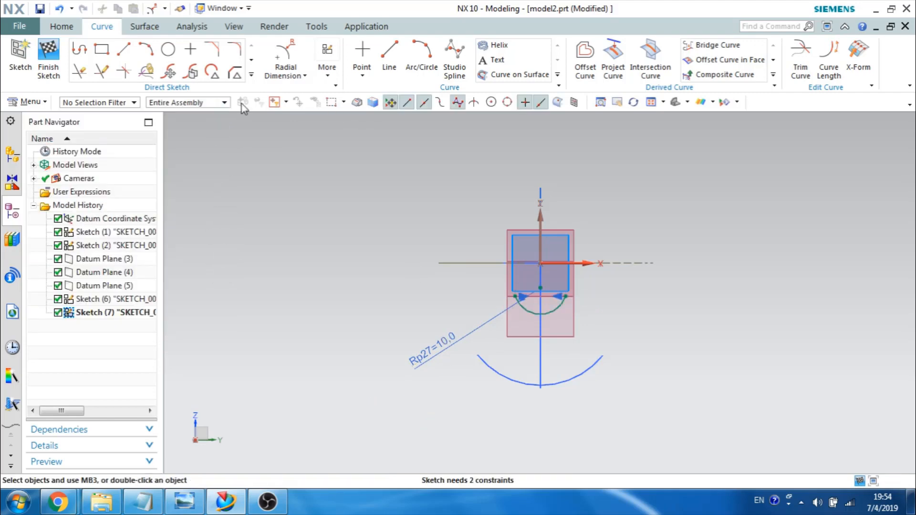
pyautogui.click(251, 75)
pyautogui.click(102, 182)
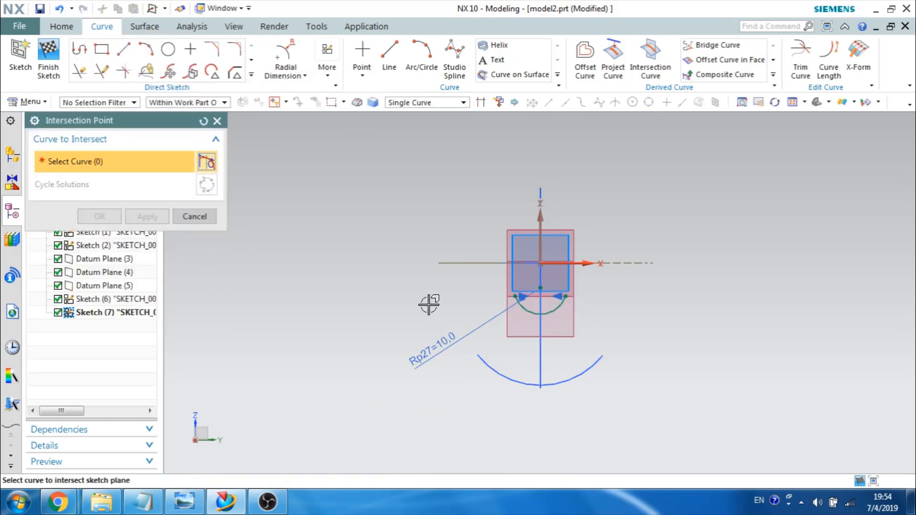
pyautogui.moveTo(427, 303); pyautogui.dragTo(459, 327, button='middle')
pyautogui.scroll(3, 524, 316)
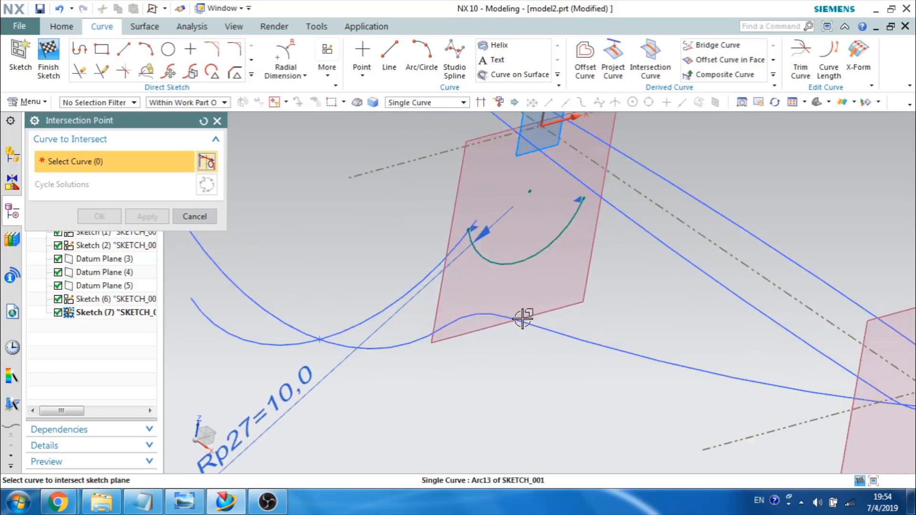
pyautogui.click(490, 311)
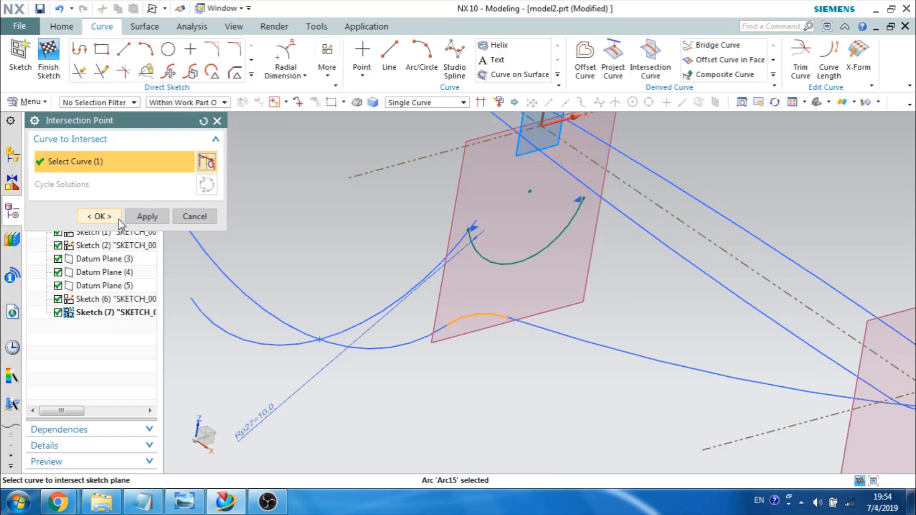
pyautogui.click(99, 216)
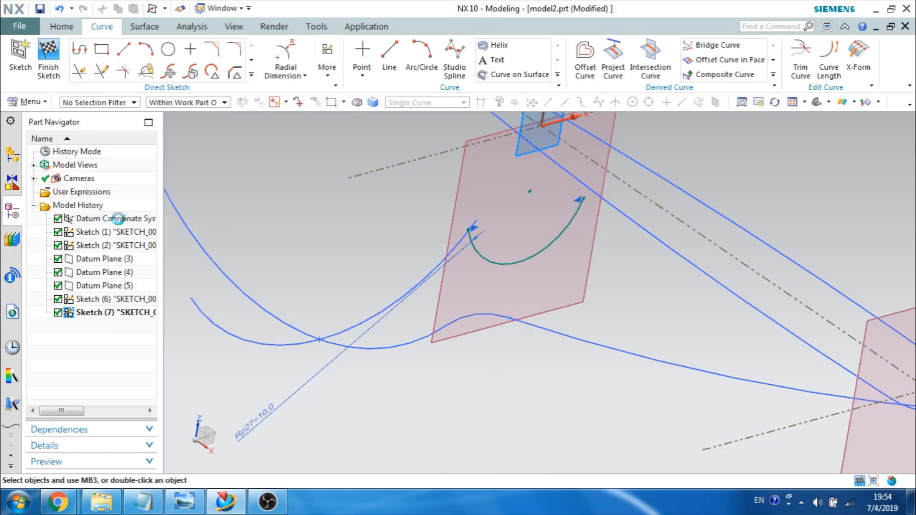
# Step: Constrain the neck section arc to pass through the intersection point on the side profile
pyautogui.rightClick(507, 320)
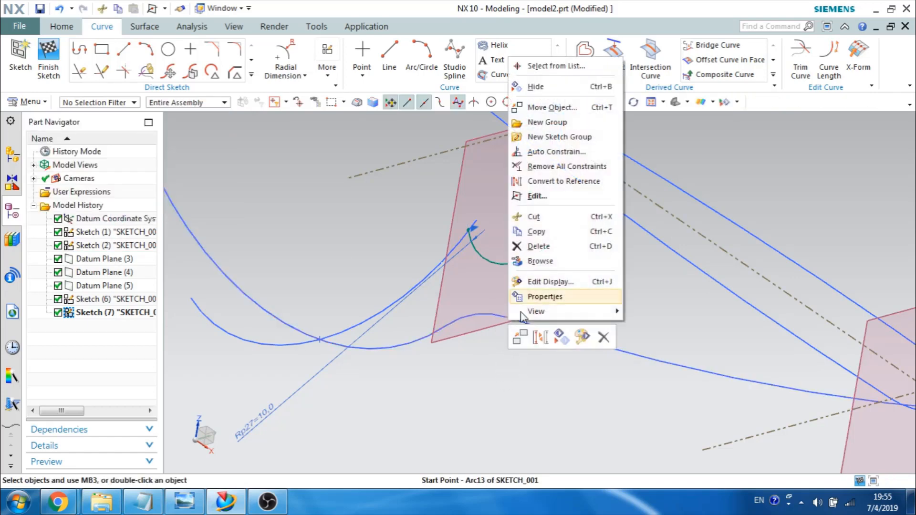
pyautogui.click(548, 63)
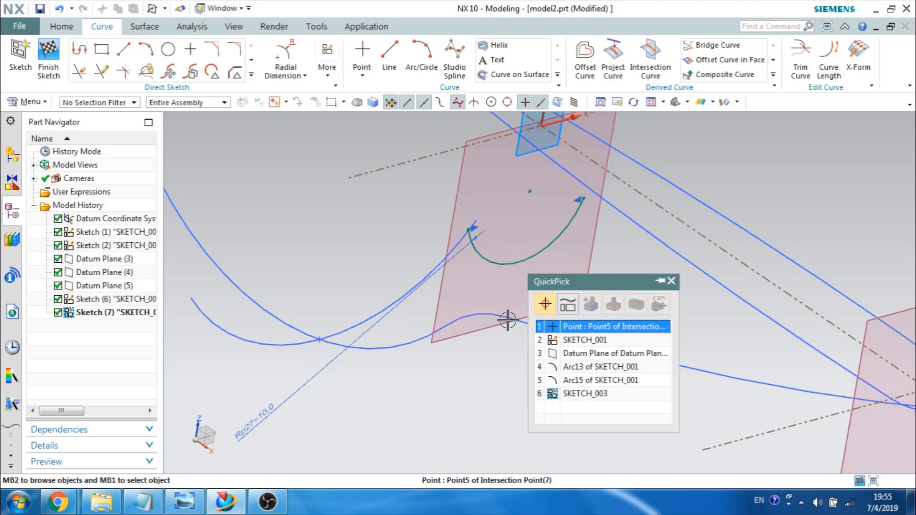
pyautogui.click(558, 326)
pyautogui.click(526, 262)
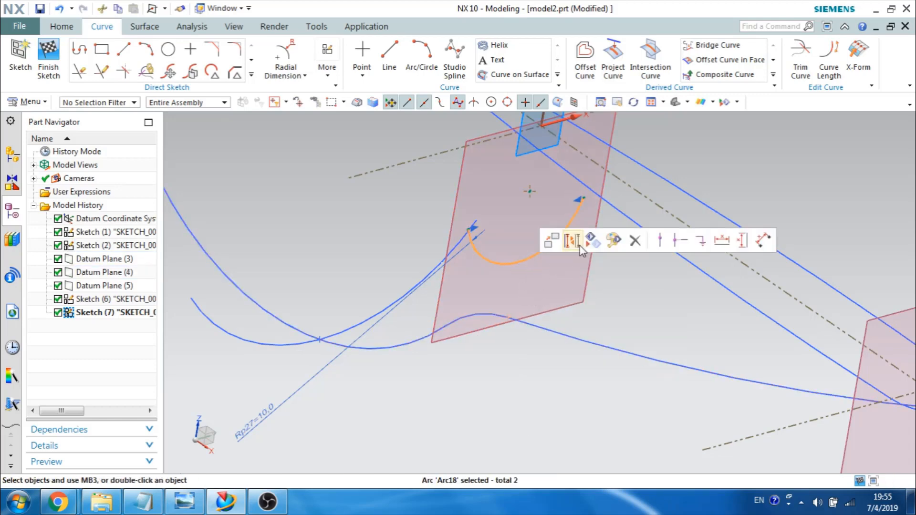
pyautogui.click(639, 241)
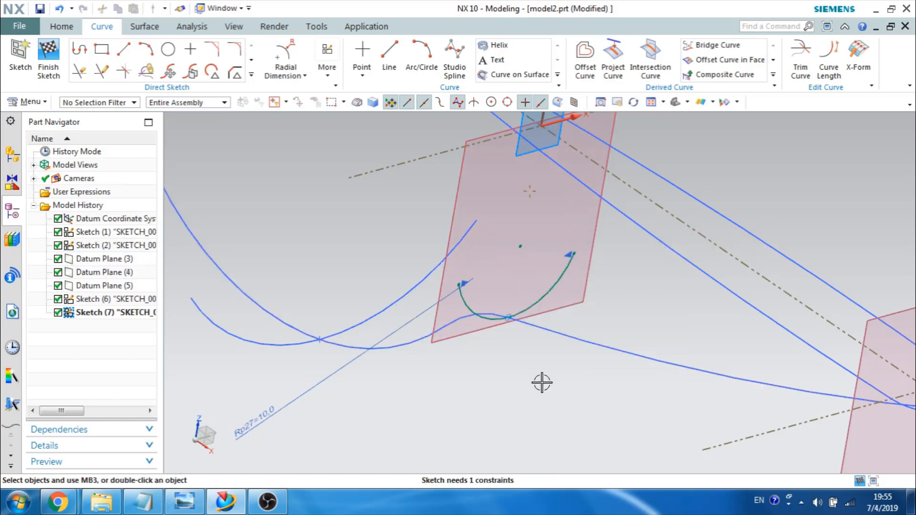
# Step: Check the neck section arc against the spoon outline from the front and from above, and finish the sketch
pyautogui.moveTo(542, 382); pyautogui.dragTo(459, 382, button='middle')
pyautogui.press('F8')
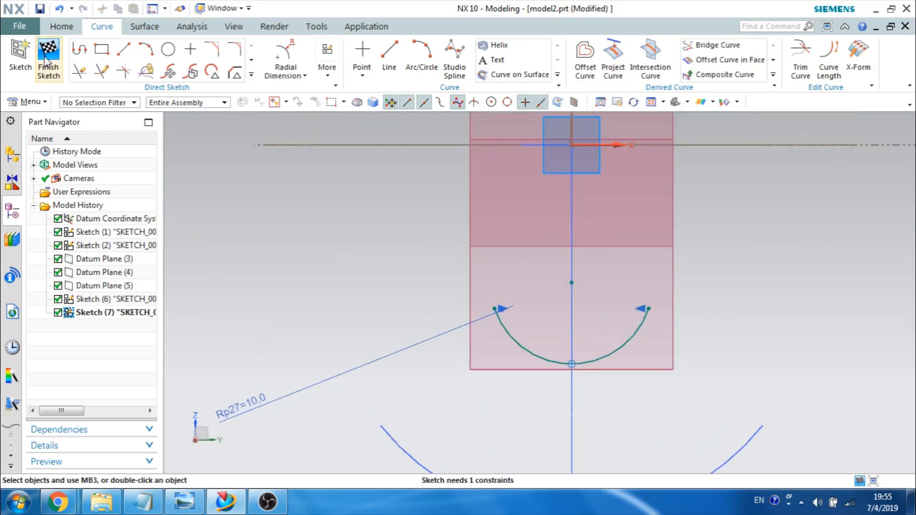
pyautogui.moveTo(413, 281); pyautogui.dragTo(413, 234, button='middle')
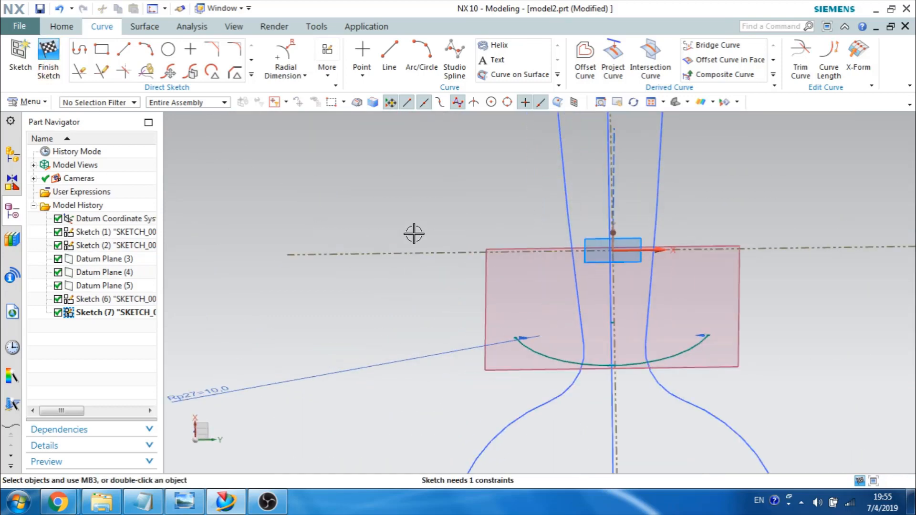
pyautogui.press('F8')
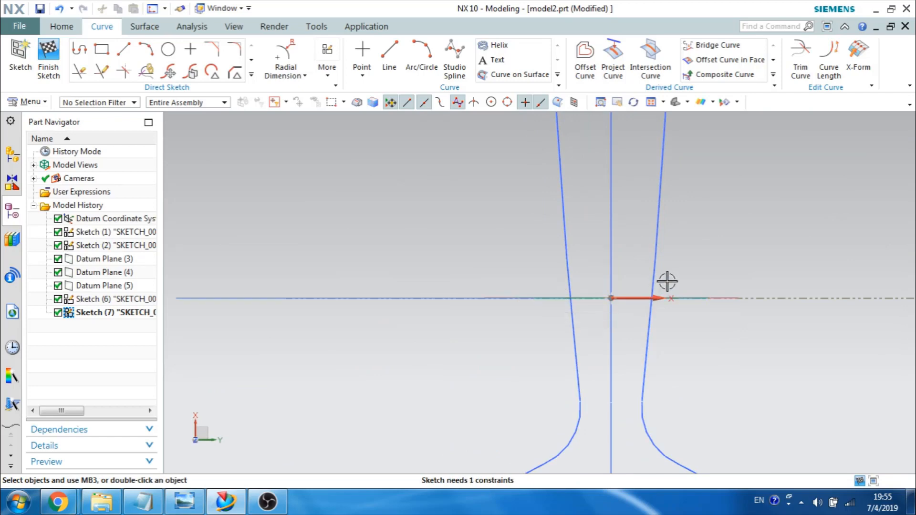
pyautogui.click(48, 59)
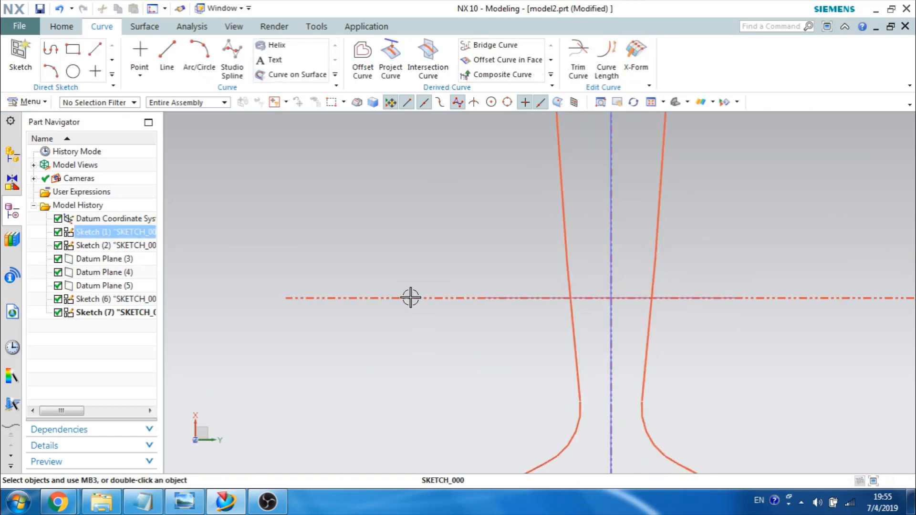
# Step: Reopen the neck section sketch, examine how its arc spans the handle outline from above, and close the sketch again
pyautogui.moveTo(409, 296)
pyautogui.mouseDown(button='middle')
pyautogui.moveTo(439, 360)
pyautogui.moveTo(453, 351)
pyautogui.moveTo(460, 374)
pyautogui.moveTo(468, 360)
pyautogui.moveTo(437, 348)
pyautogui.mouseUp(button='middle')
pyautogui.scroll(3, 552, 391)
pyautogui.scroll(-6, 552, 391)
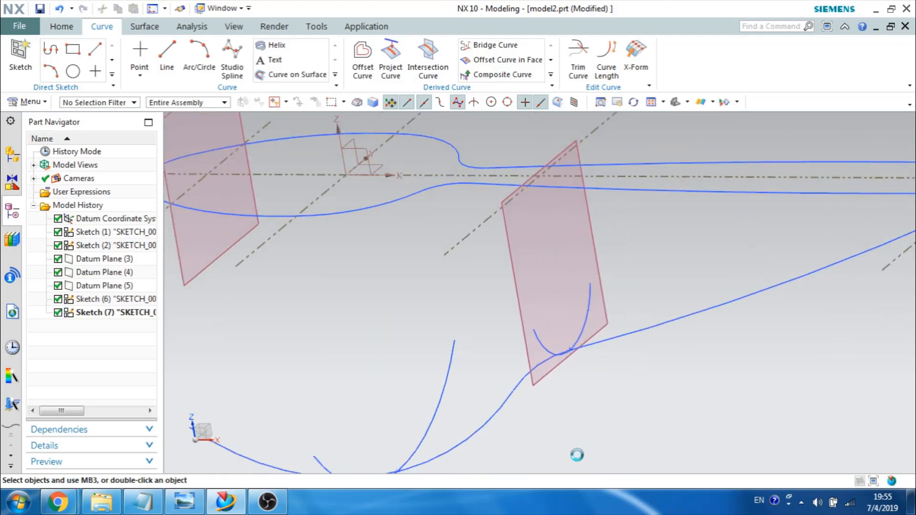
pyautogui.keyDown('shift'); pyautogui.moveTo(541, 439); pyautogui.dragTo(540, 445, button='middle'); pyautogui.keyUp('shift')
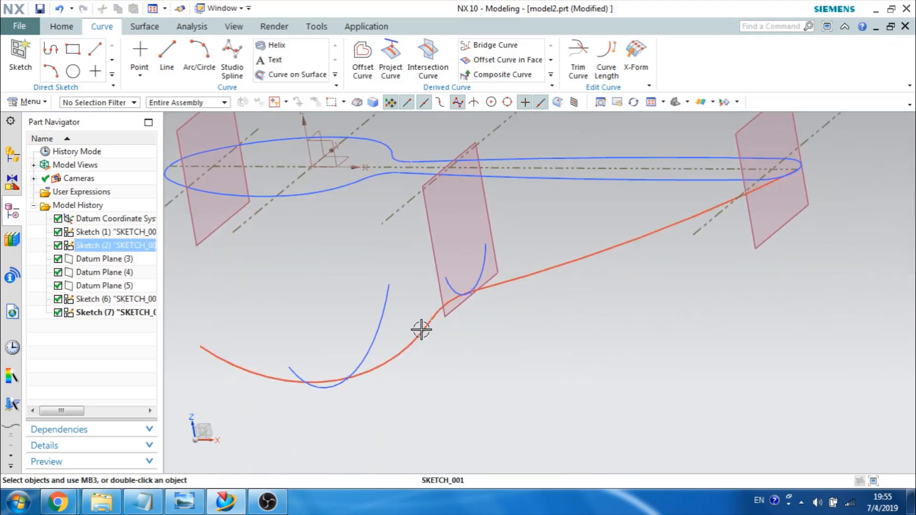
pyautogui.scroll(-3, 446, 305)
pyautogui.doubleClick(521, 242)
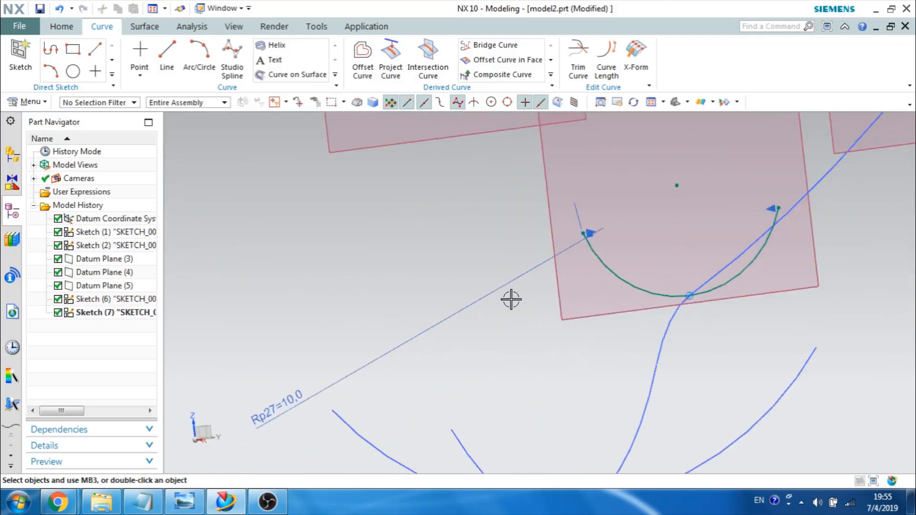
pyautogui.moveTo(579, 292); pyautogui.dragTo(574, 241, button='middle')
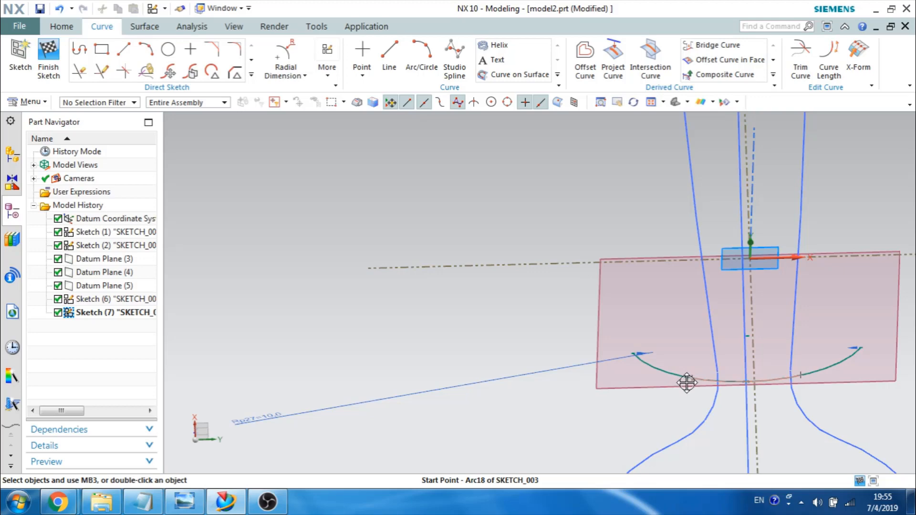
pyautogui.press('F8')
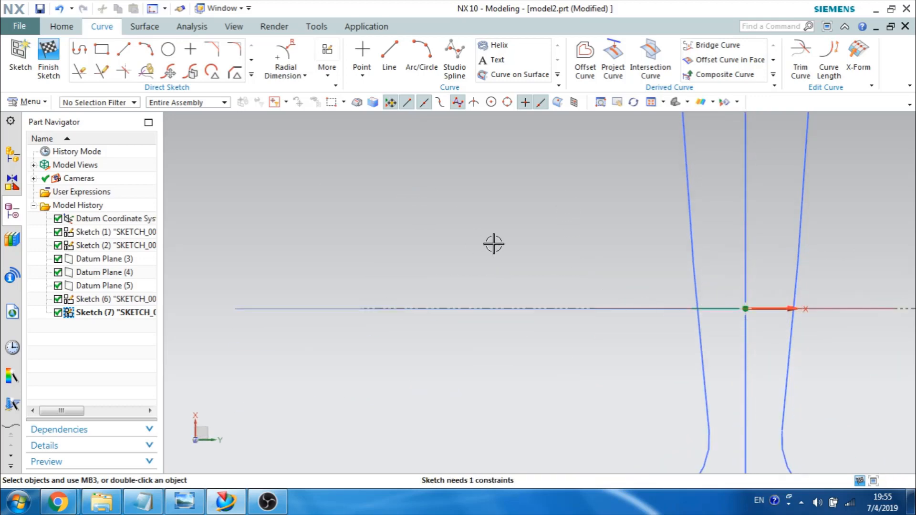
pyautogui.click(50, 57)
# Step: Start a new sketch on the datum plane at the rounded end of the handle
pyautogui.moveTo(387, 244)
pyautogui.mouseDown(button='middle')
pyautogui.moveTo(411, 302)
pyautogui.moveTo(443, 334)
pyautogui.moveTo(426, 327)
pyautogui.mouseUp(button='middle')
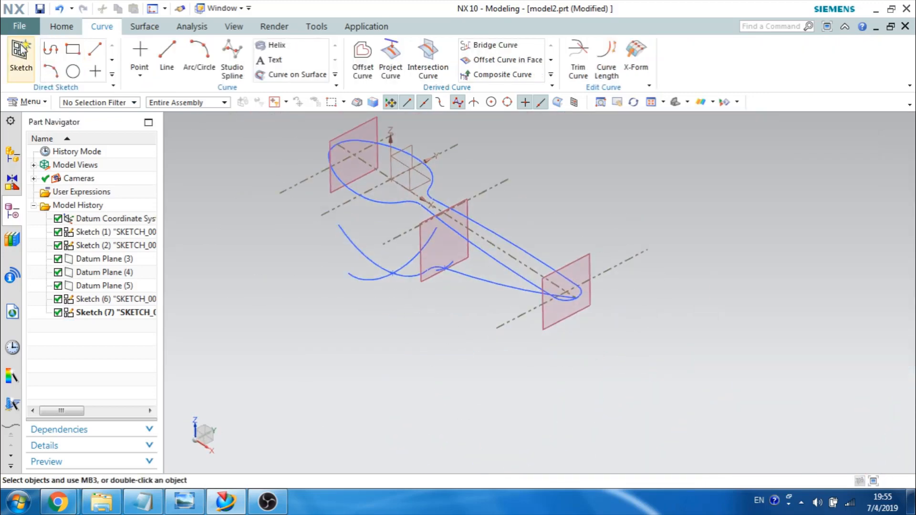
pyautogui.click(20, 52)
pyautogui.click(570, 308)
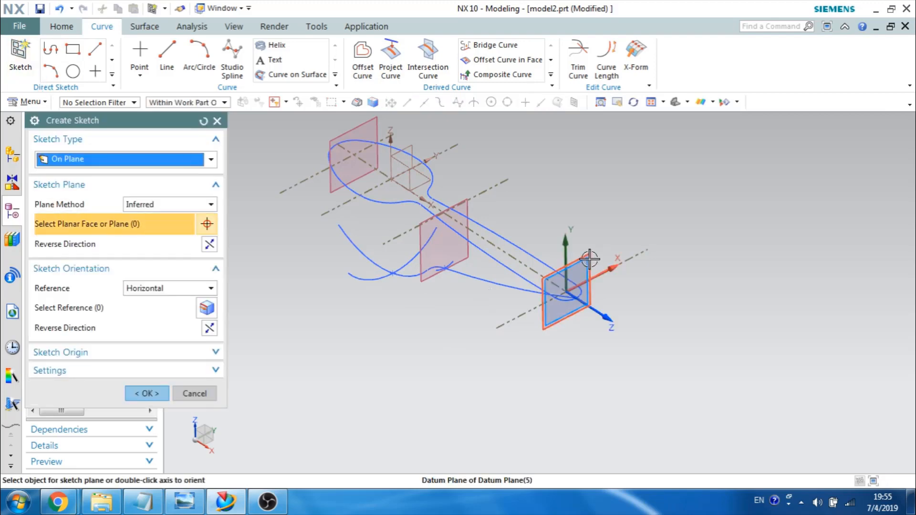
pyautogui.click(145, 393)
# Step: Check the C-C section radius in the reference drawing and draw a downward-curving three-point arc with a 40 mm radius near the sketch origin
pyautogui.click(193, 504)
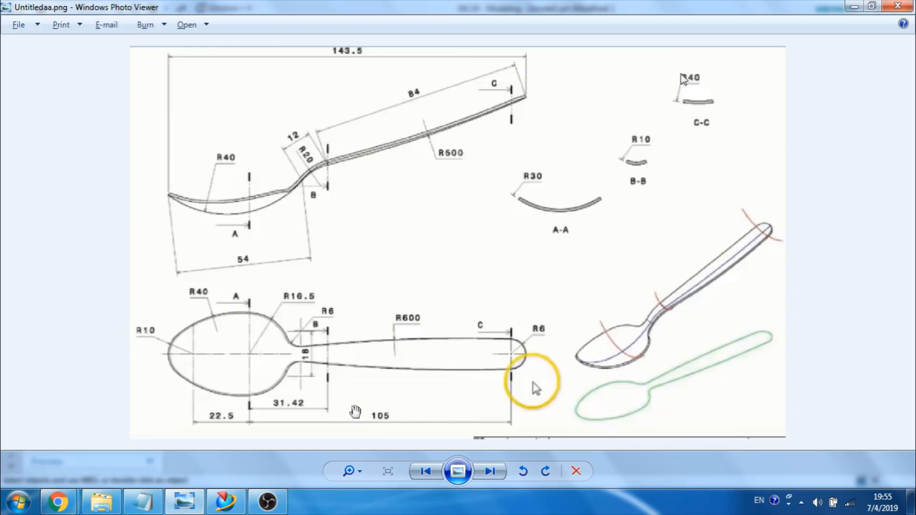
pyautogui.click(854, 6)
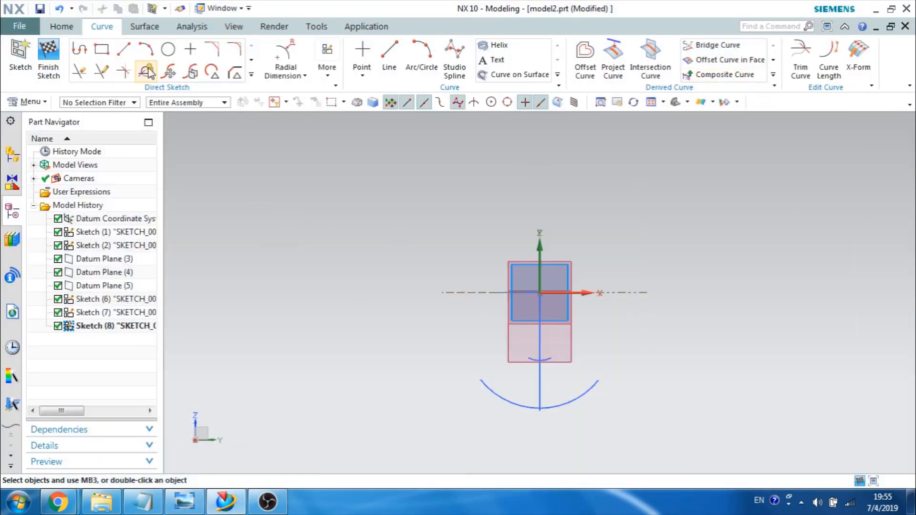
pyautogui.click(145, 49)
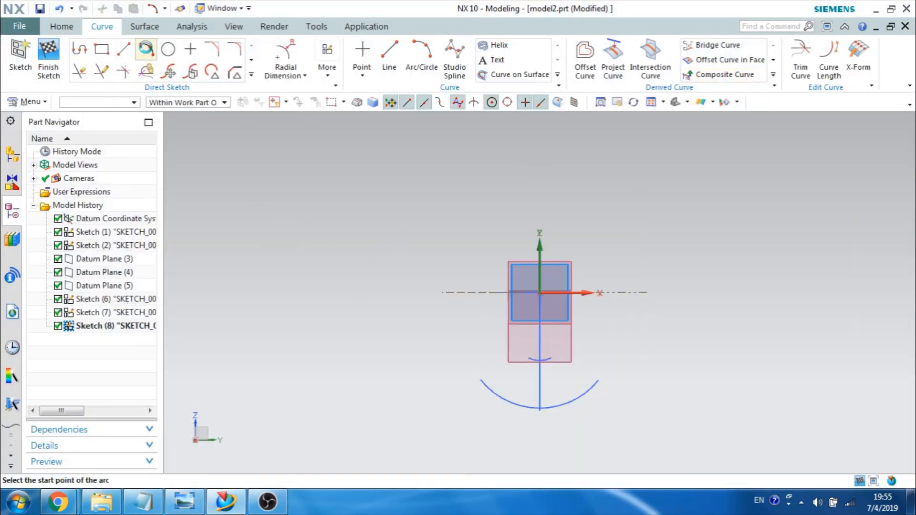
pyautogui.click(486, 271)
pyautogui.click(613, 269)
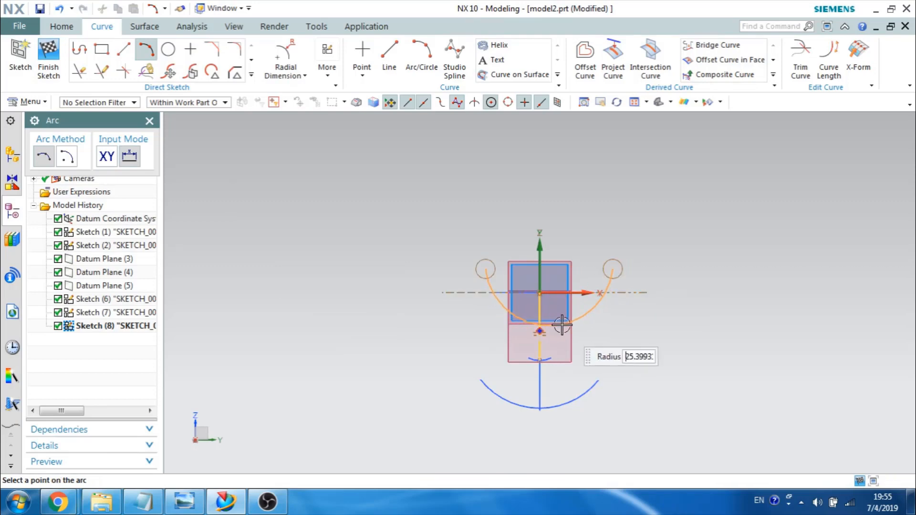
pyautogui.press('Return')
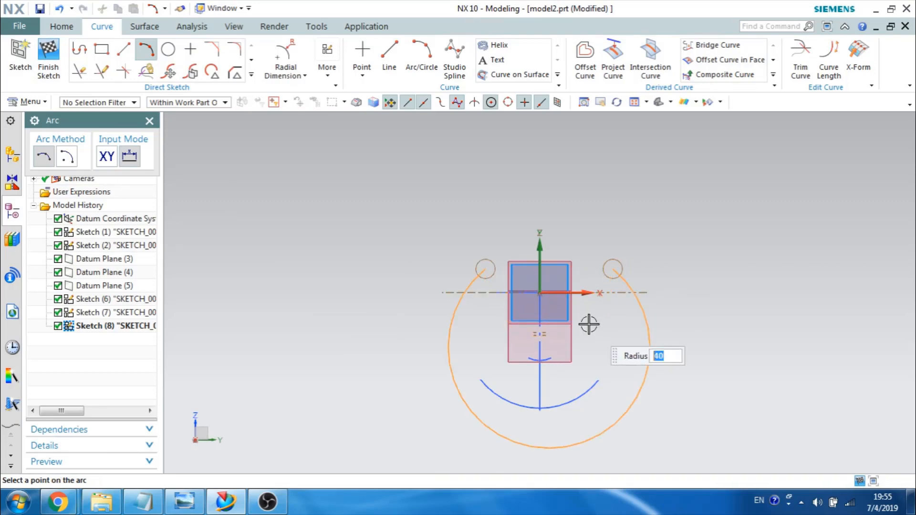
pyautogui.click(578, 279)
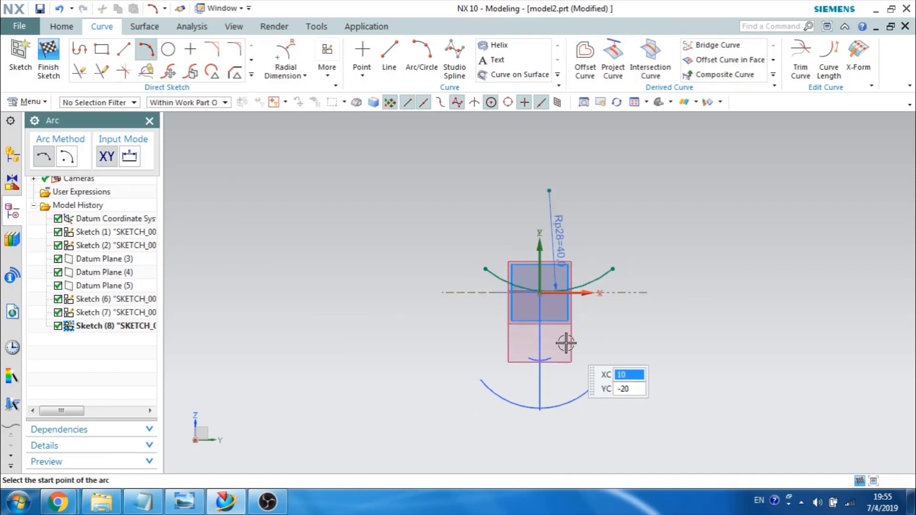
pyautogui.press('Escape')
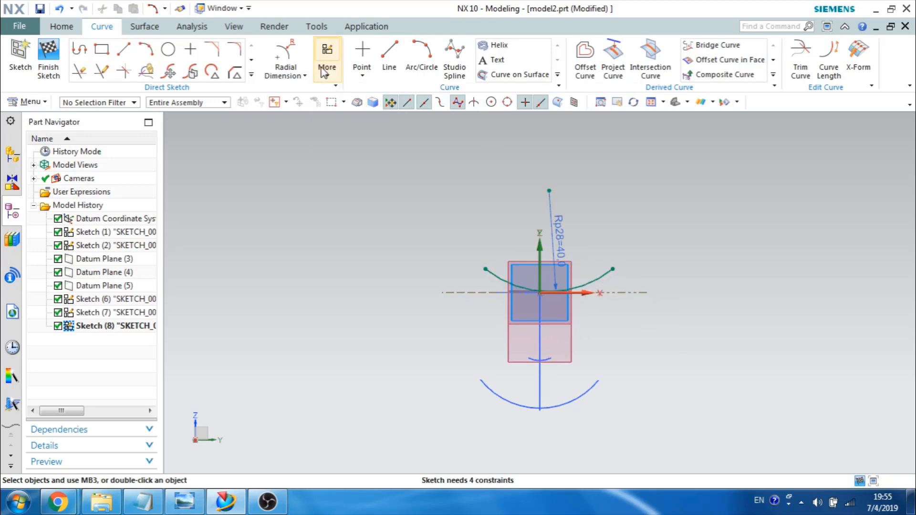
# Step: Make the two endpoints of the handle-end section arc symmetric about the sketch's vertical axis
pyautogui.click(327, 66)
pyautogui.click(334, 103)
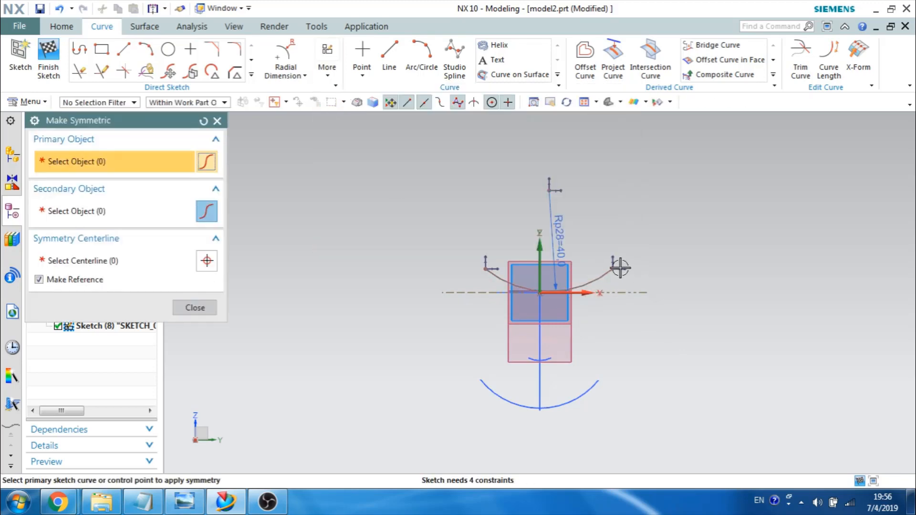
pyautogui.click(612, 268)
pyautogui.click(486, 270)
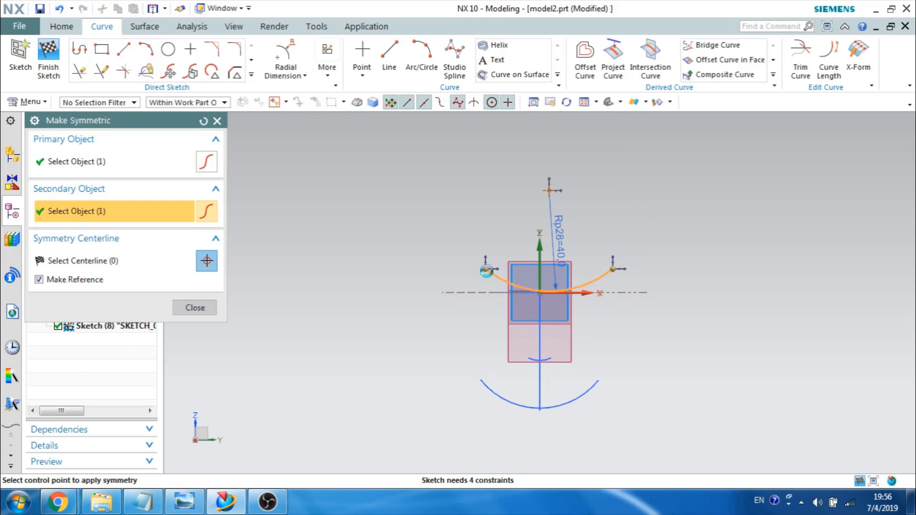
pyautogui.click(539, 260)
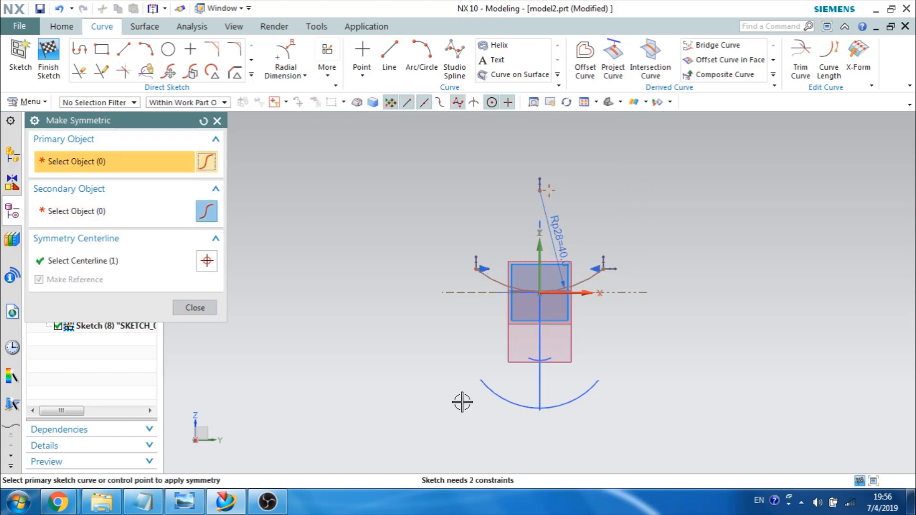
pyautogui.middleClick(462, 402)
# Step: Create an intersection point where the long handle arc of the side profile crosses the handle-end sketch plane
pyautogui.moveTo(493, 329); pyautogui.dragTo(509, 329, button='middle')
pyautogui.scroll(5, 603, 327)
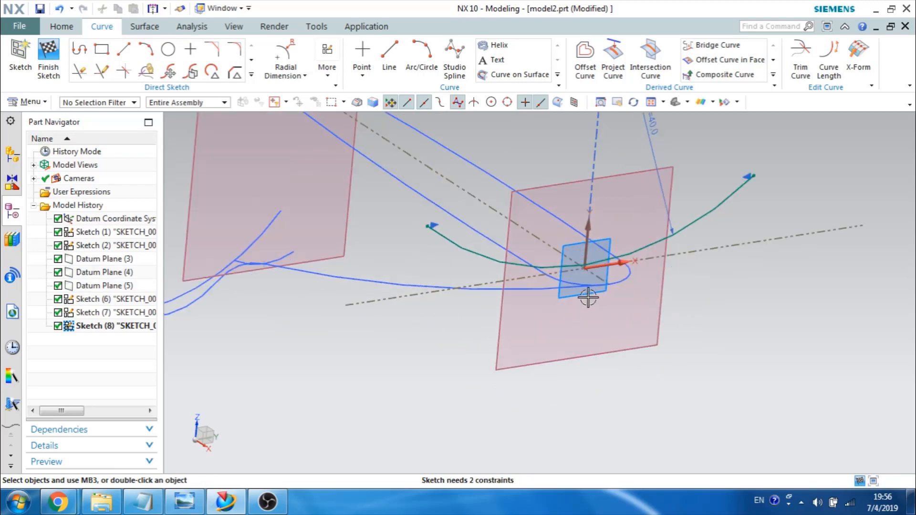
pyautogui.click(249, 77)
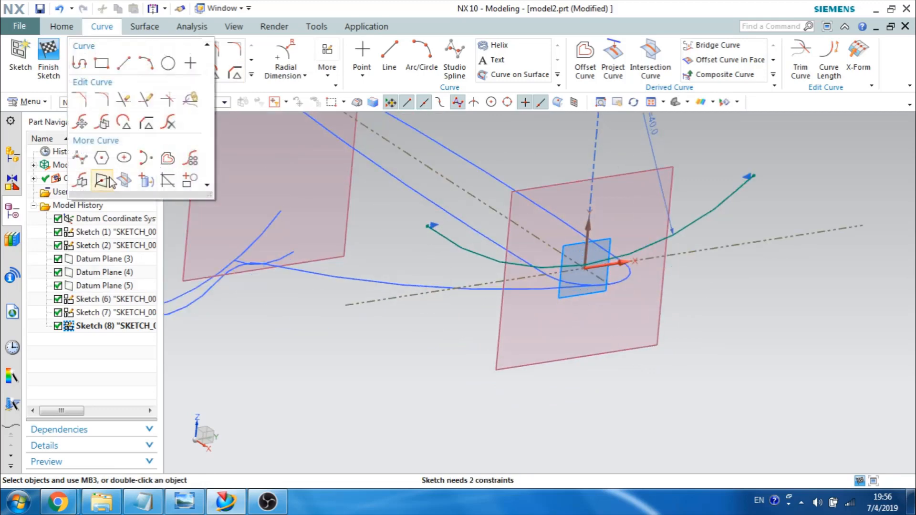
pyautogui.click(168, 158)
pyautogui.click(557, 302)
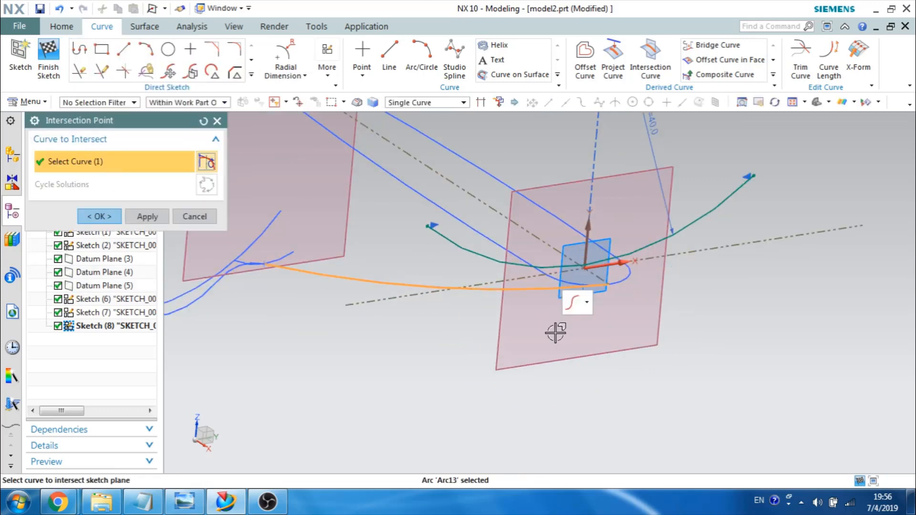
pyautogui.click(98, 216)
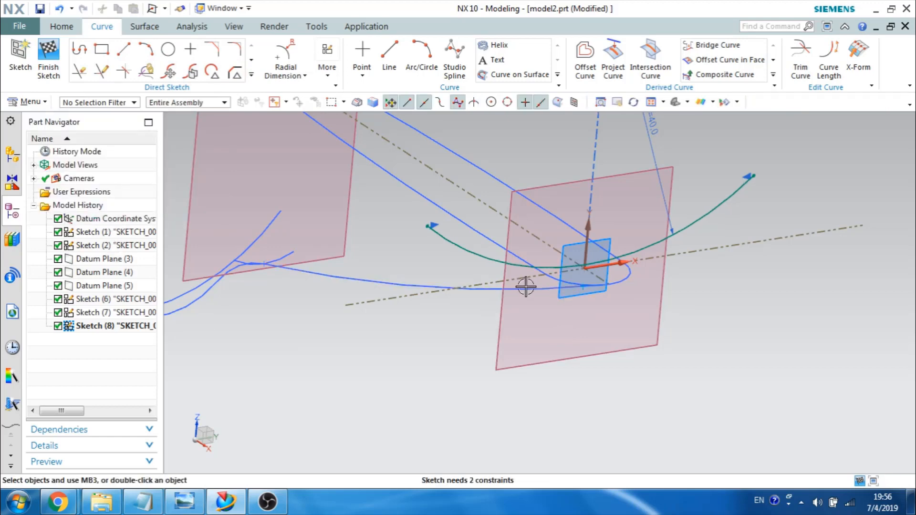
# Step: Constrain the intersection point to lie on the 40 mm radius handle-end section arc with a Point on Curve constraint
pyautogui.rightClick(586, 292)
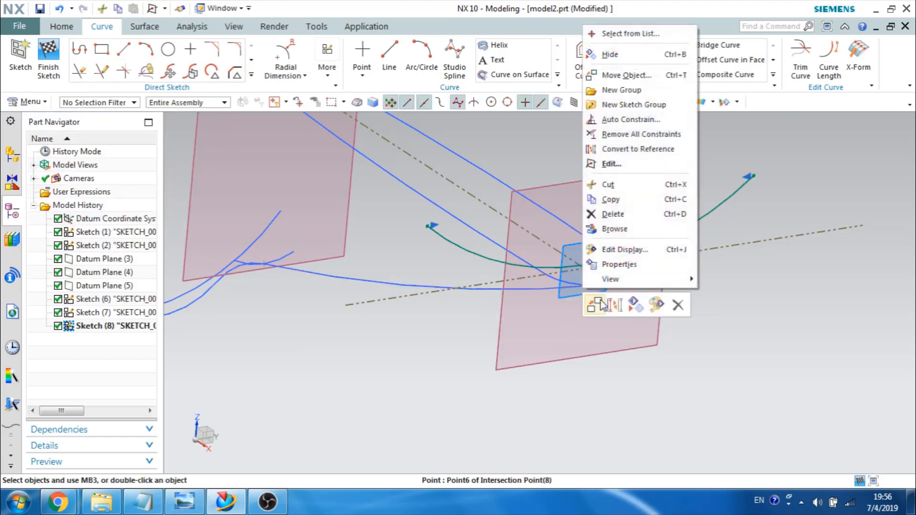
pyautogui.click(630, 33)
pyautogui.click(614, 294)
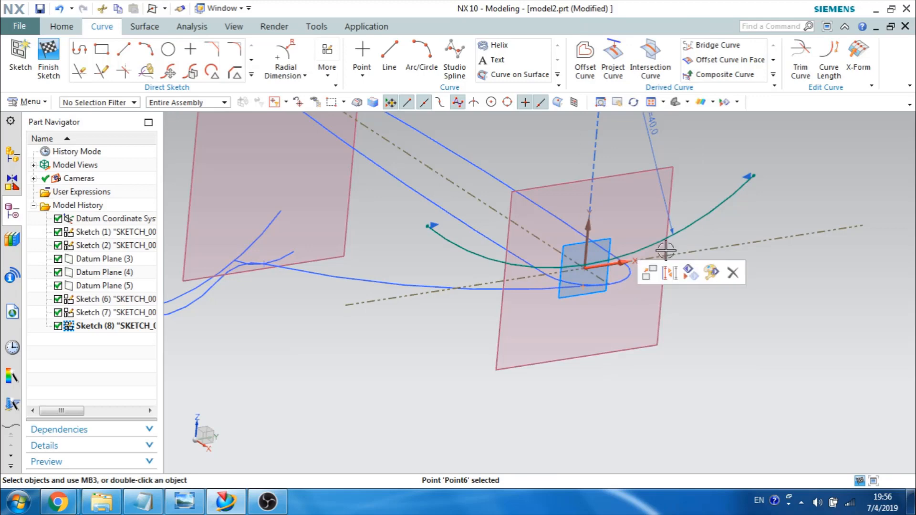
pyautogui.click(652, 249)
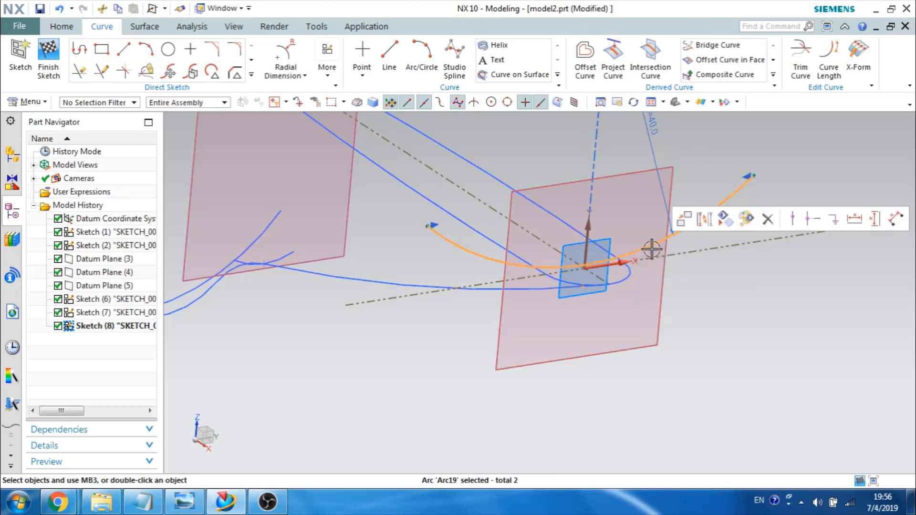
pyautogui.click(792, 219)
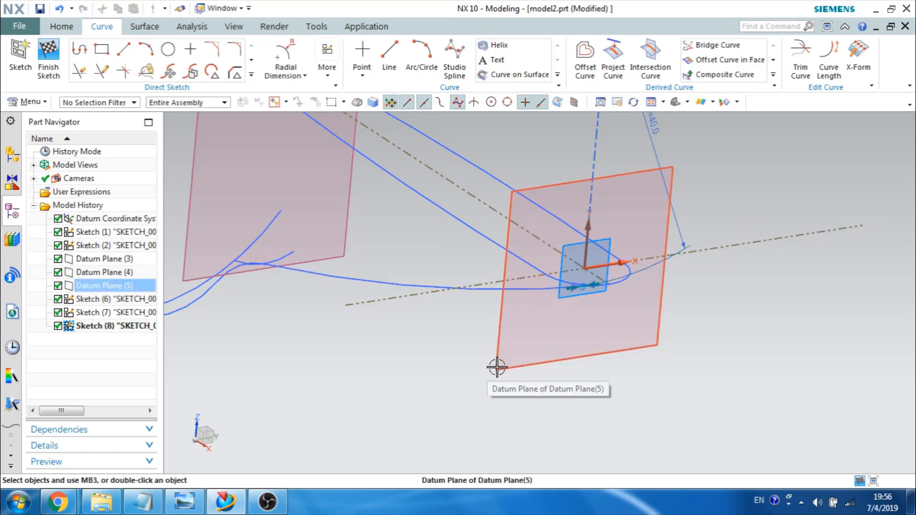
# Step: Delete the Point on Curve constraint that holds the handle-end arc's start point on the horizontal centreline
pyautogui.moveTo(508, 288); pyautogui.dragTo(494, 284)
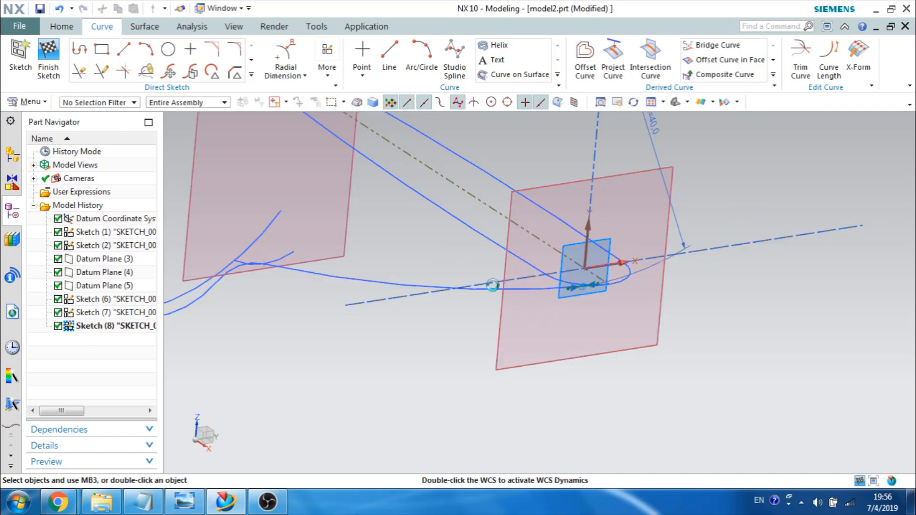
pyautogui.press('F8')
pyautogui.scroll(4, 364, 385)
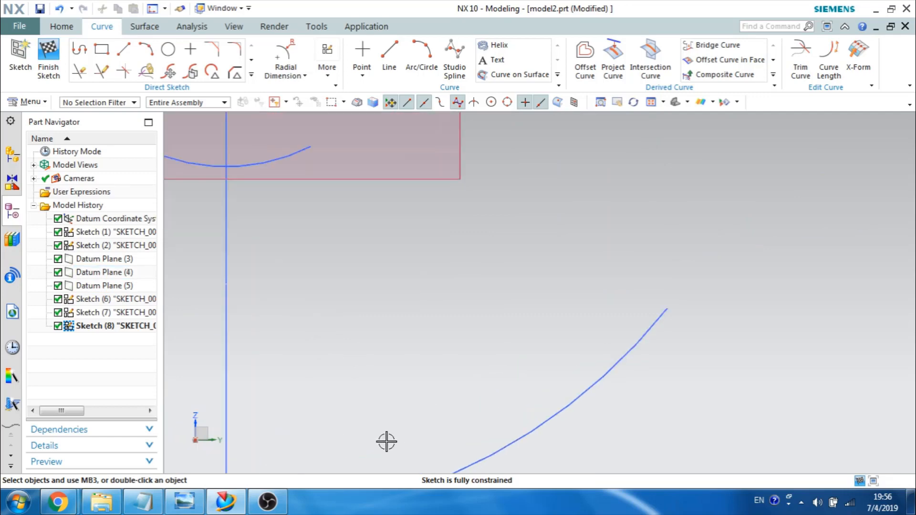
pyautogui.scroll(-6, 384, 417)
pyautogui.moveTo(356, 282); pyautogui.dragTo(356, 225, button='middle')
pyautogui.press('F8')
pyautogui.scroll(4, 535, 417)
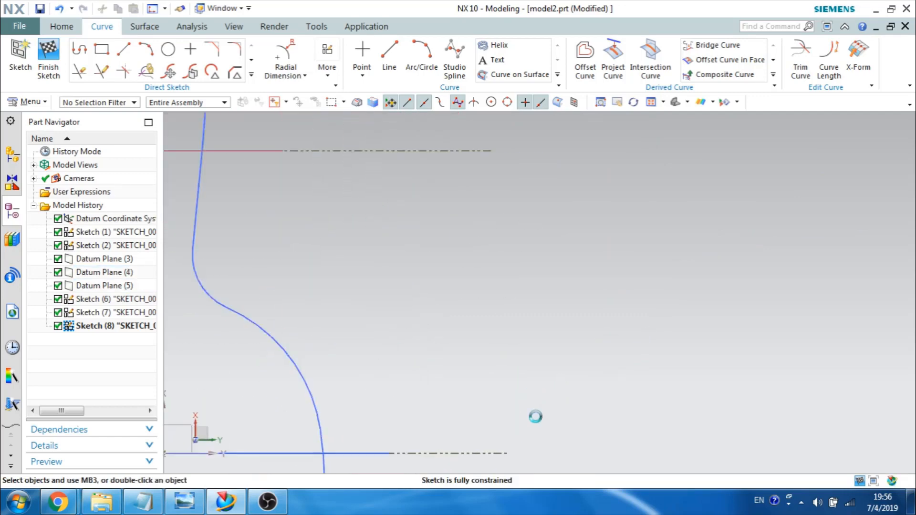
pyautogui.scroll(-9, 538, 423)
pyautogui.scroll(2, 501, 305)
pyautogui.scroll(3, 502, 305)
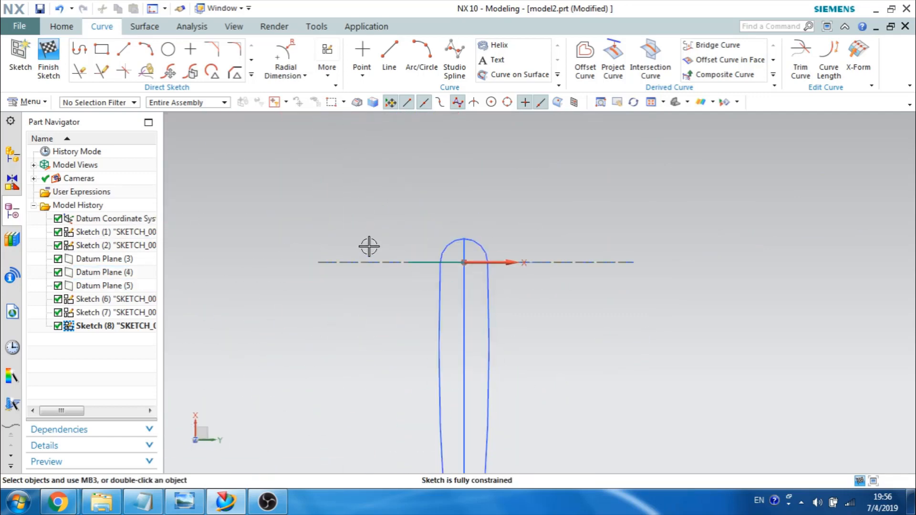
pyautogui.scroll(4, 405, 261)
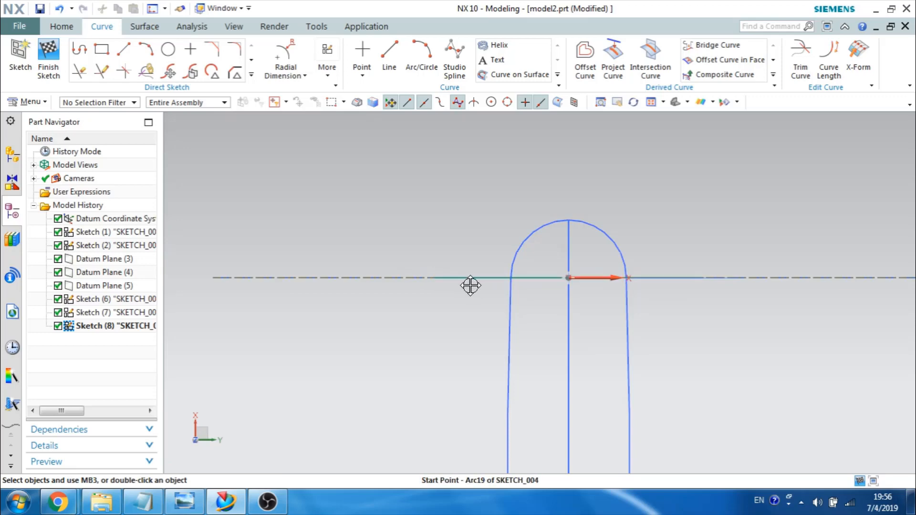
pyautogui.moveTo(439, 278); pyautogui.dragTo(443, 290, button='middle')
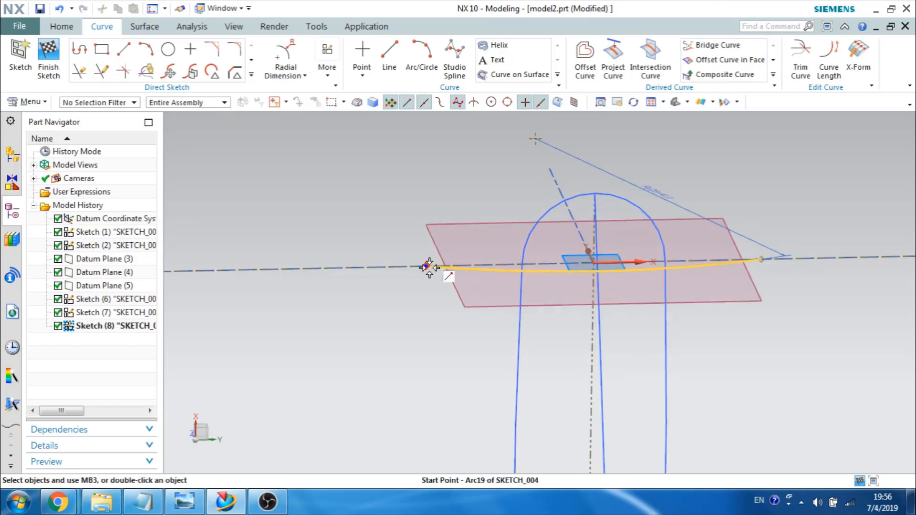
pyautogui.scroll(5, 428, 267)
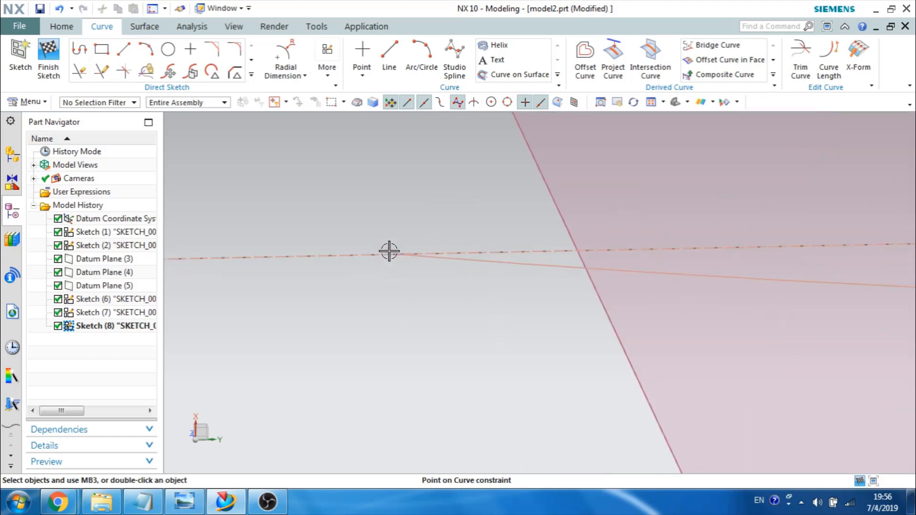
pyautogui.rightClick(396, 258)
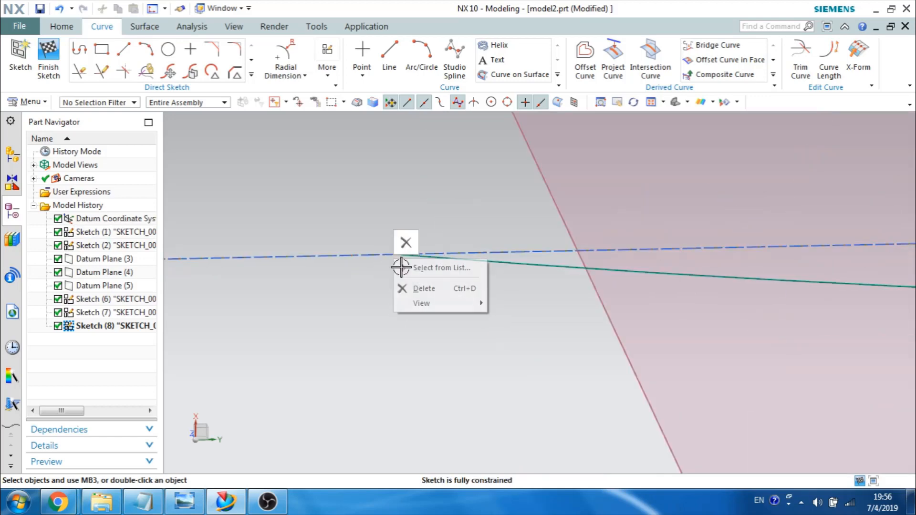
pyautogui.click(425, 268)
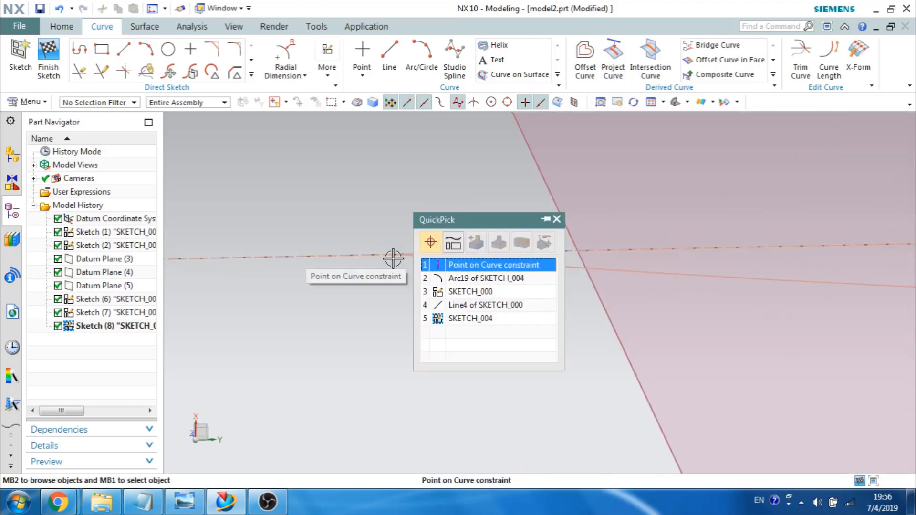
pyautogui.click(440, 265)
pyautogui.press('Delete')
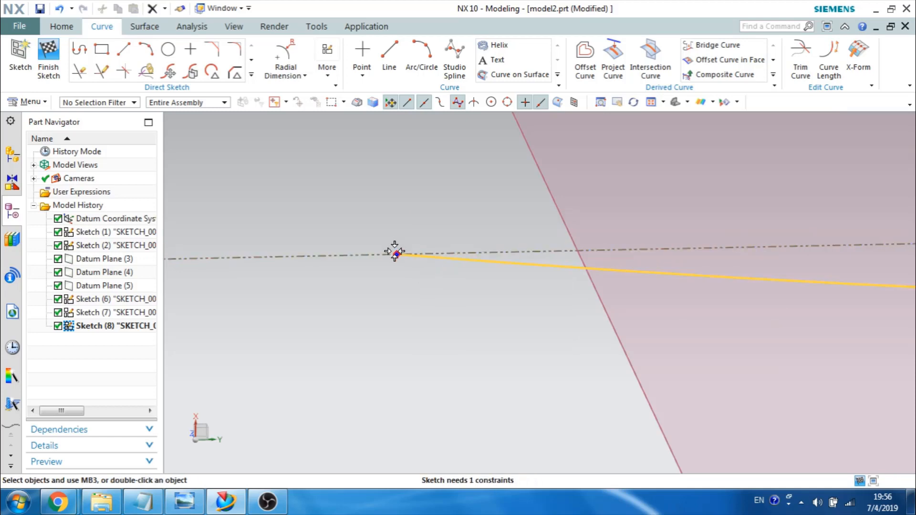
# Step: Shorten the handle-end section arc by moving its start point inward, keeping it wider than the handle outline, and finish the sketch
pyautogui.moveTo(511, 285); pyautogui.dragTo(511, 285)
pyautogui.scroll(7, 490, 295)
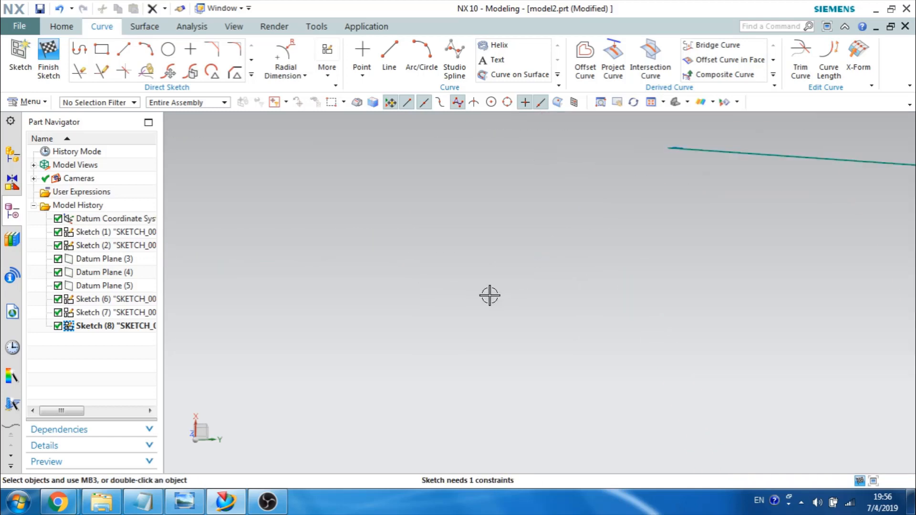
pyautogui.scroll(-12, 490, 295)
pyautogui.scroll(-3, 489, 295)
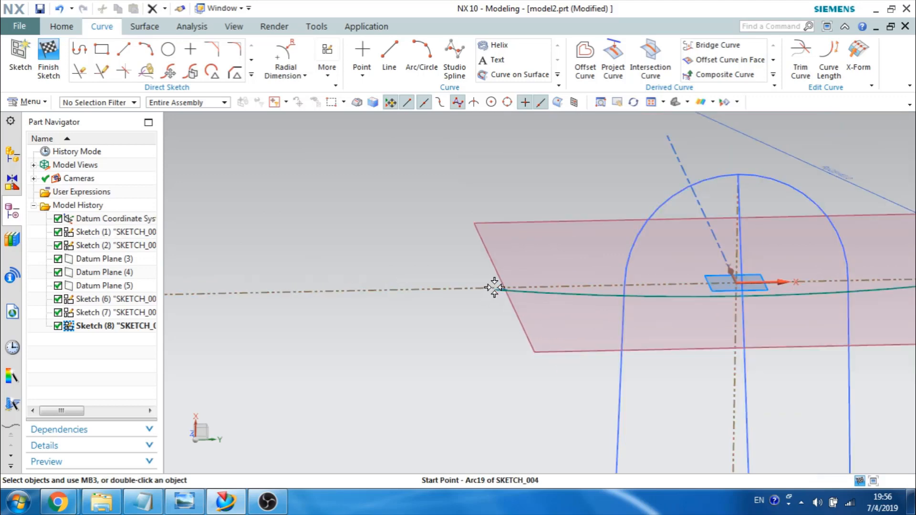
pyautogui.press('F8')
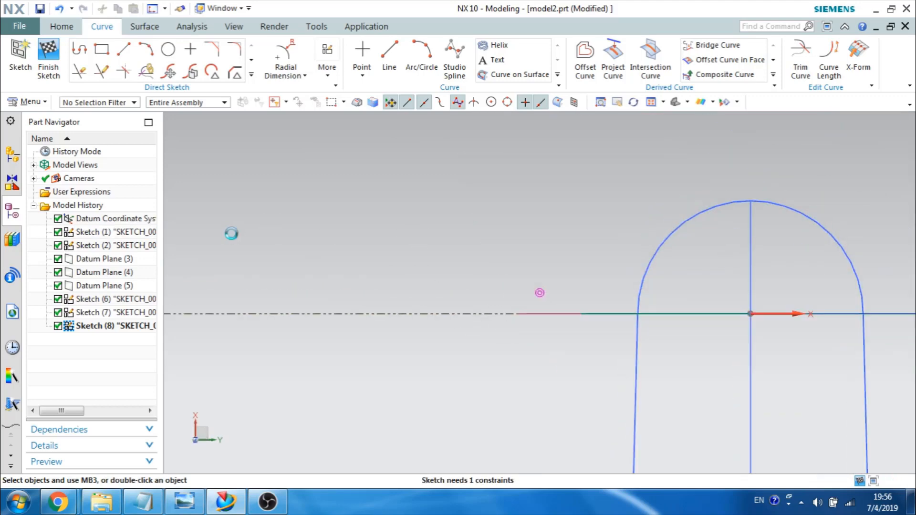
pyautogui.scroll(-5, 475, 299)
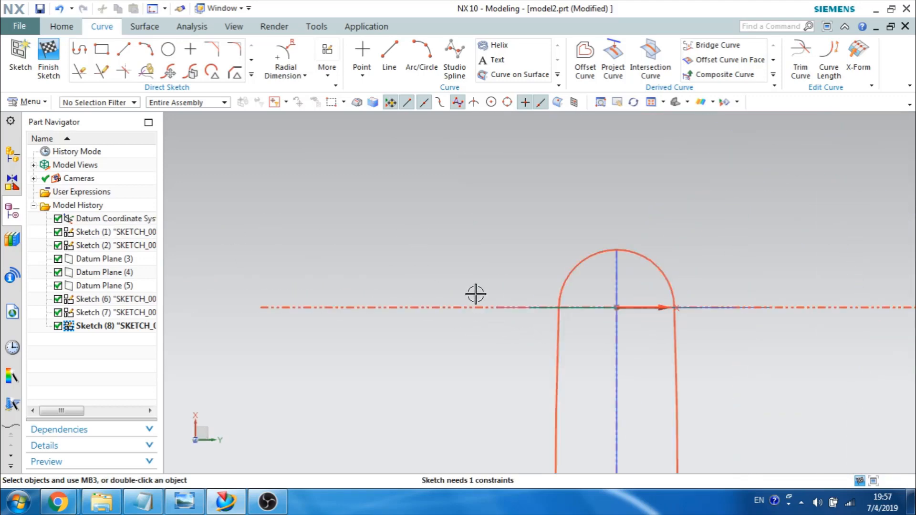
pyautogui.hotkey('ctrl', 'f')
pyautogui.click(48, 67)
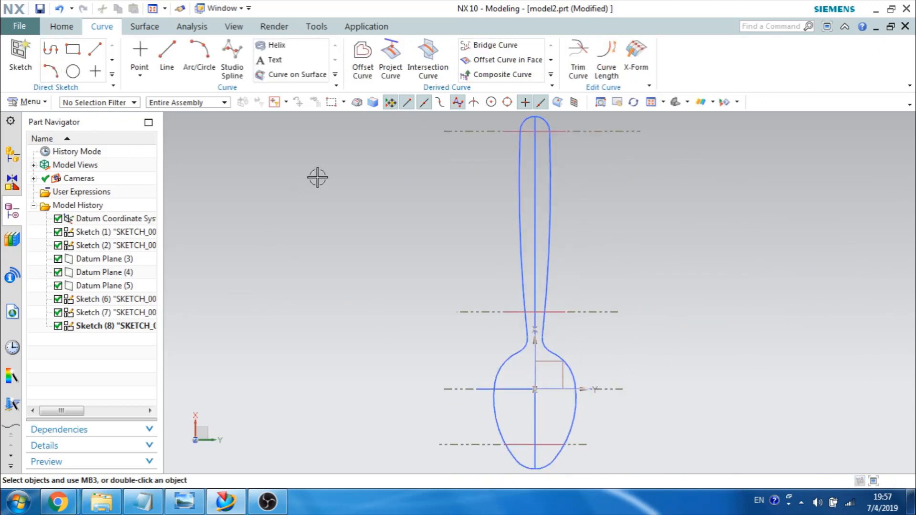
# Step: Start a Swept surface with the bowl's cross-section arc as its section curve
pyautogui.moveTo(317, 177)
pyautogui.mouseDown(button='middle')
pyautogui.moveTo(394, 215)
pyautogui.moveTo(443, 213)
pyautogui.moveTo(430, 210)
pyautogui.mouseUp(button='middle')
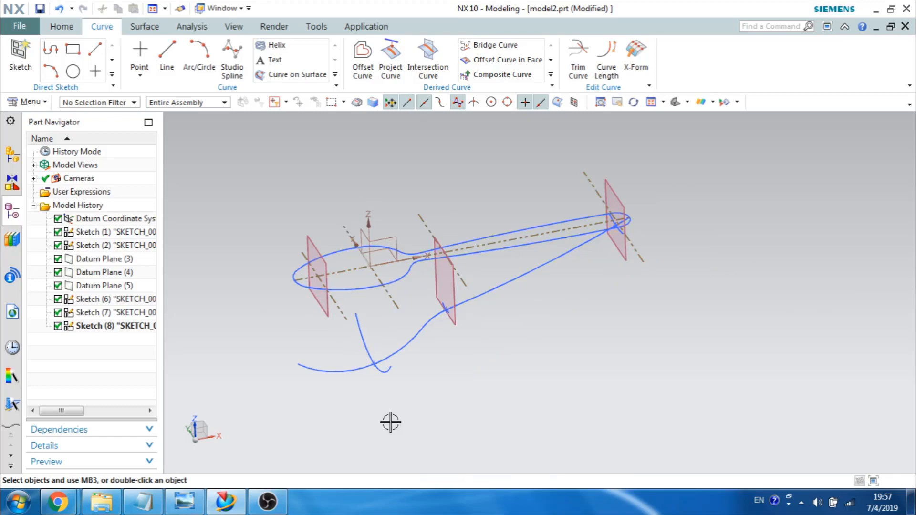
pyautogui.keyDown('shift'); pyautogui.moveTo(357, 389); pyautogui.dragTo(424, 352, button='middle'); pyautogui.keyUp('shift')
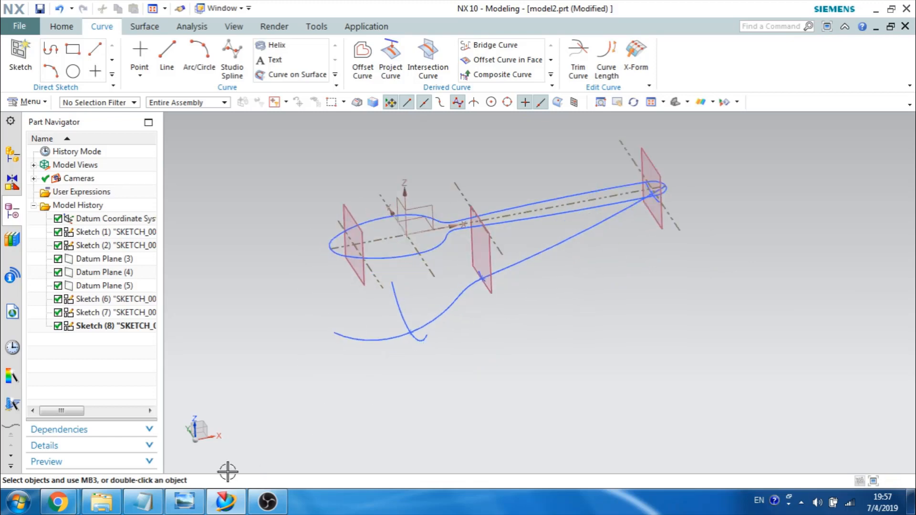
pyautogui.click(76, 31)
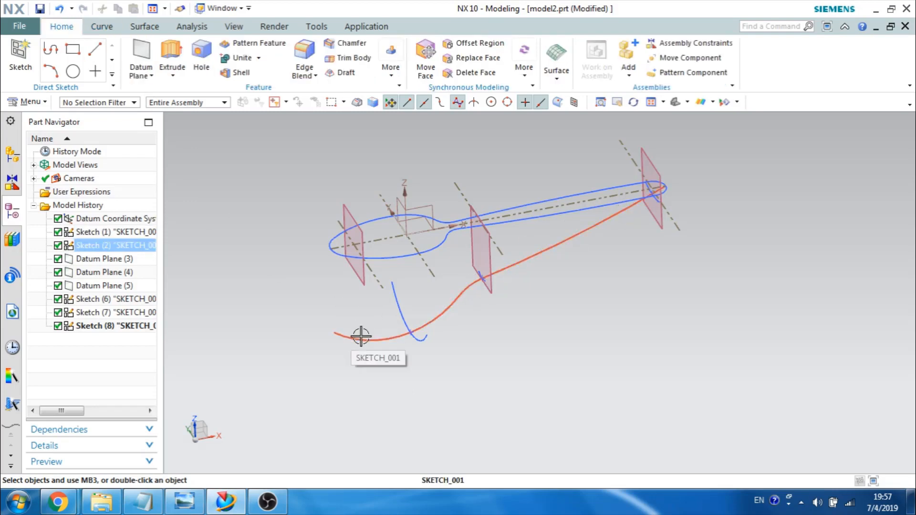
pyautogui.click(102, 25)
pyautogui.click(136, 26)
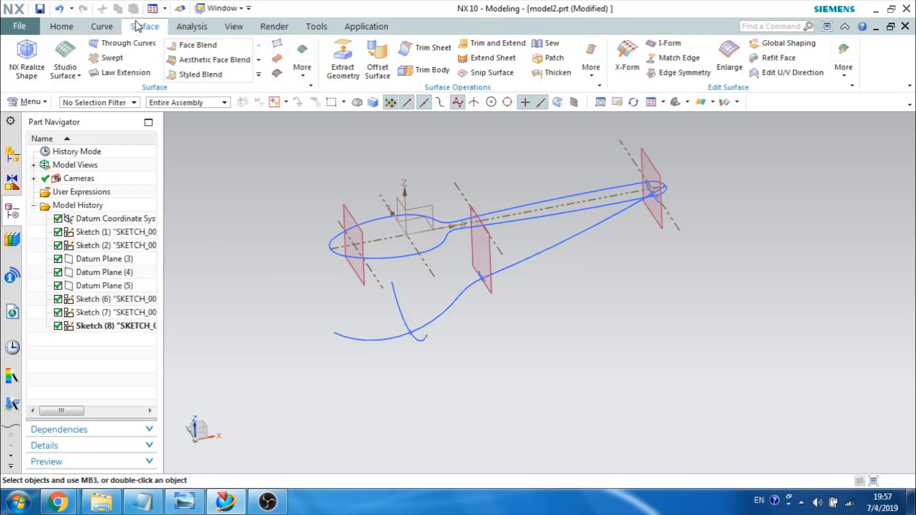
pyautogui.click(112, 58)
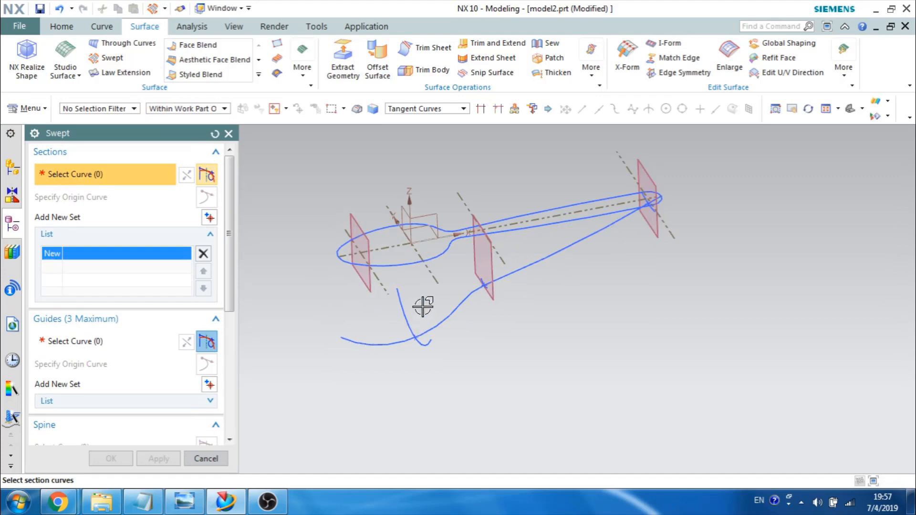
pyautogui.click(401, 306)
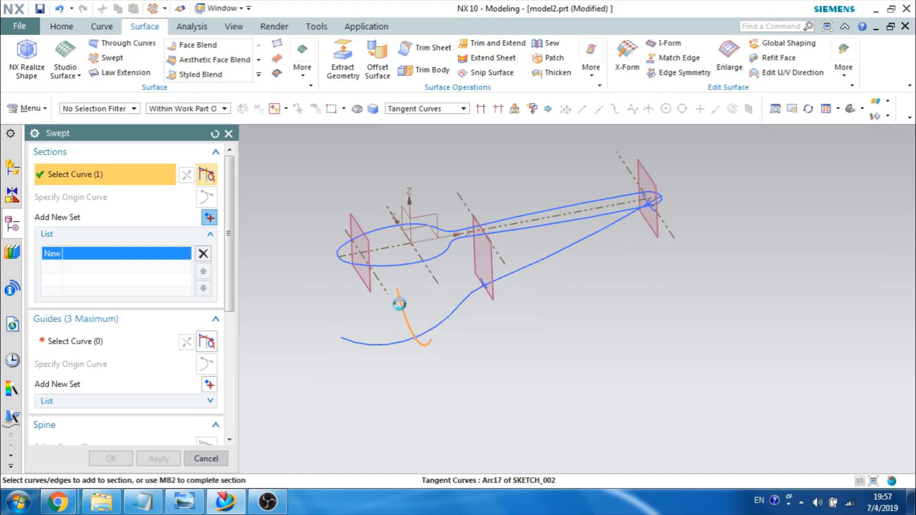
# Step: Use the bowl arc of the side profile as the guide and apply the swept bowl surface
pyautogui.click(89, 341)
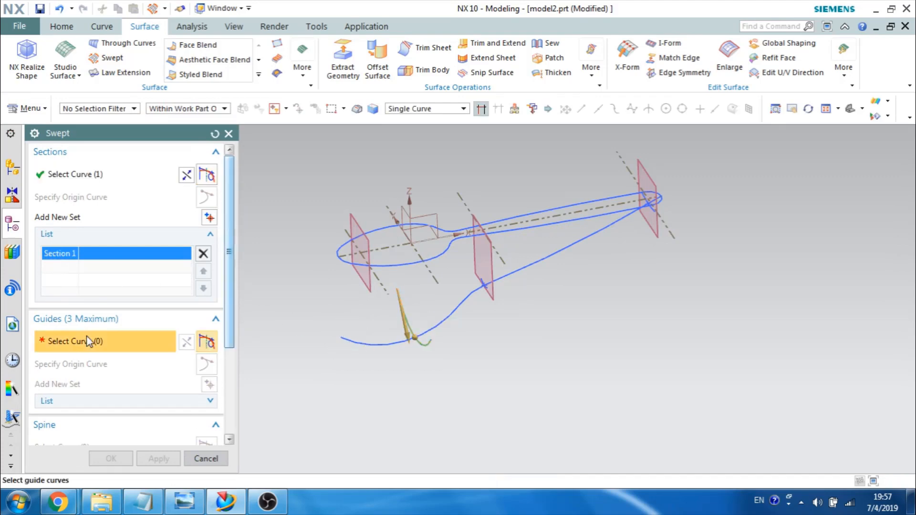
pyautogui.click(353, 344)
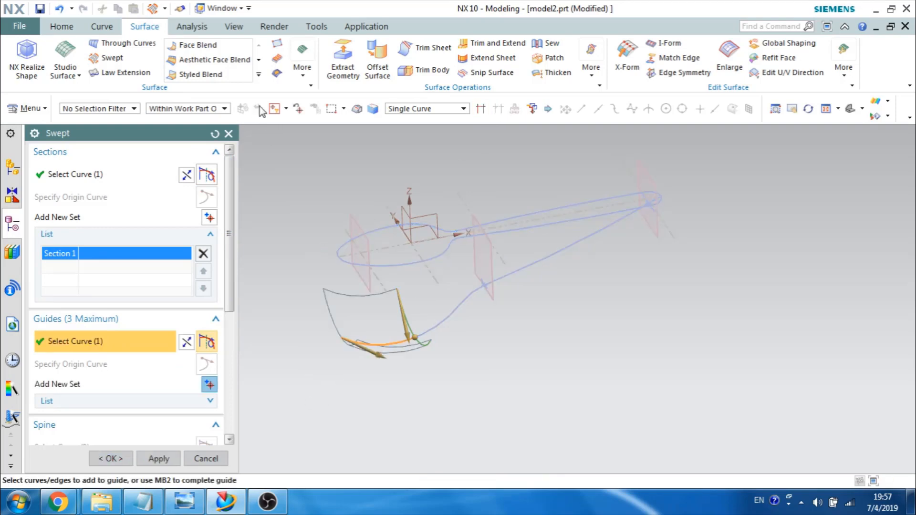
pyautogui.click(298, 109)
pyautogui.click(377, 350)
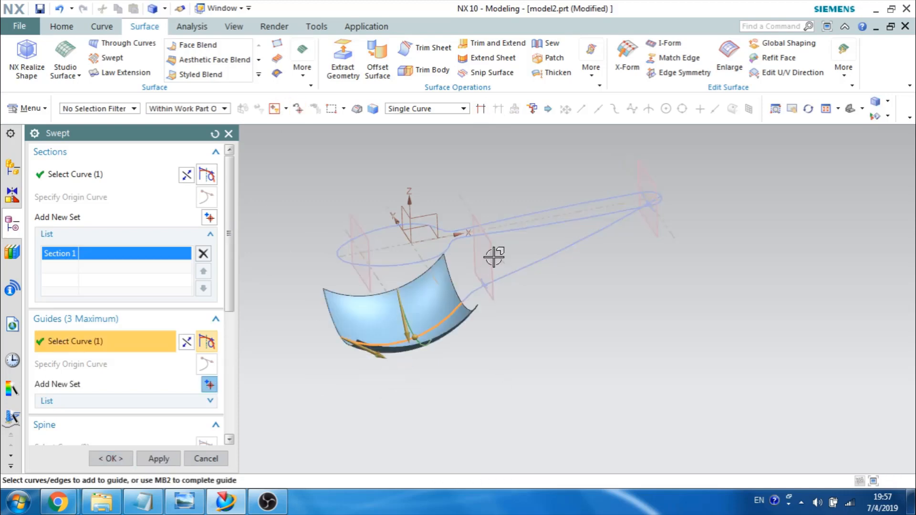
pyautogui.scroll(2, 493, 256)
pyautogui.scroll(-5, 453, 311)
pyautogui.scroll(4, 456, 312)
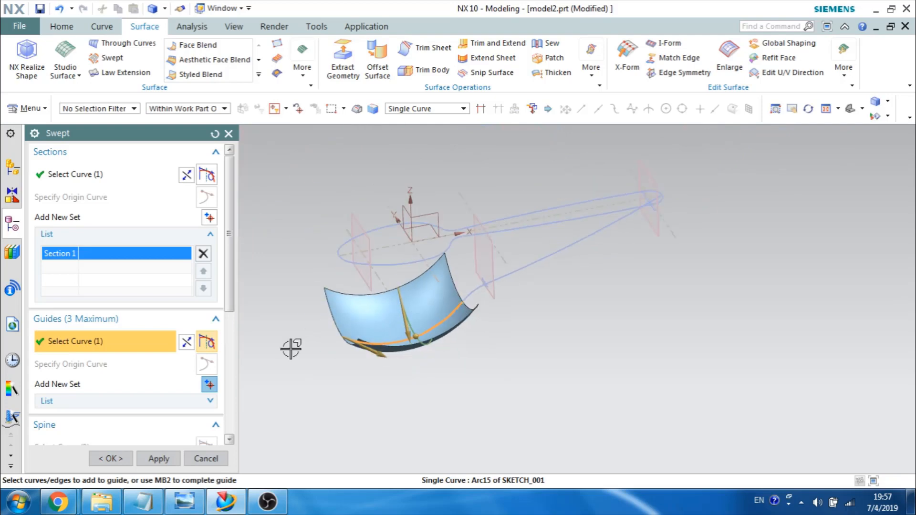
pyautogui.click(158, 458)
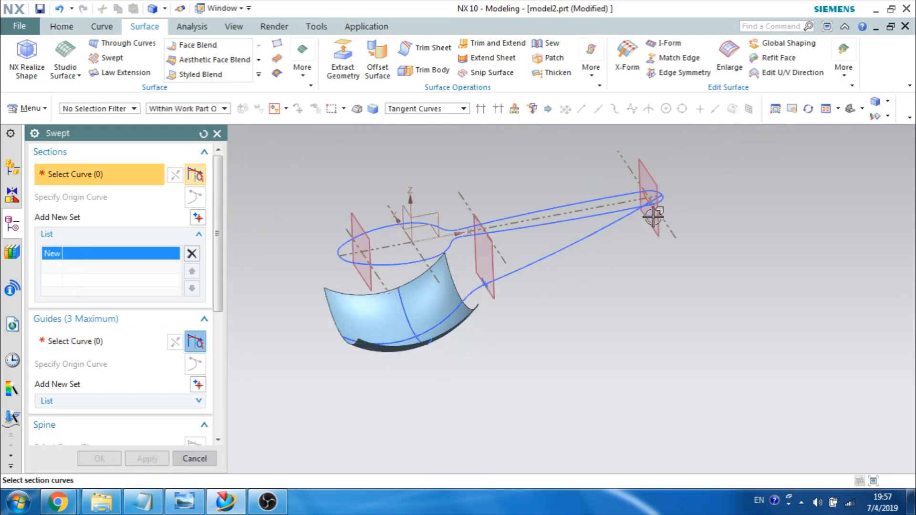
# Step: Create a second swept surface with the handle-end arc as section and the long handle arc of the side profile as guide
pyautogui.scroll(-3, 613, 217)
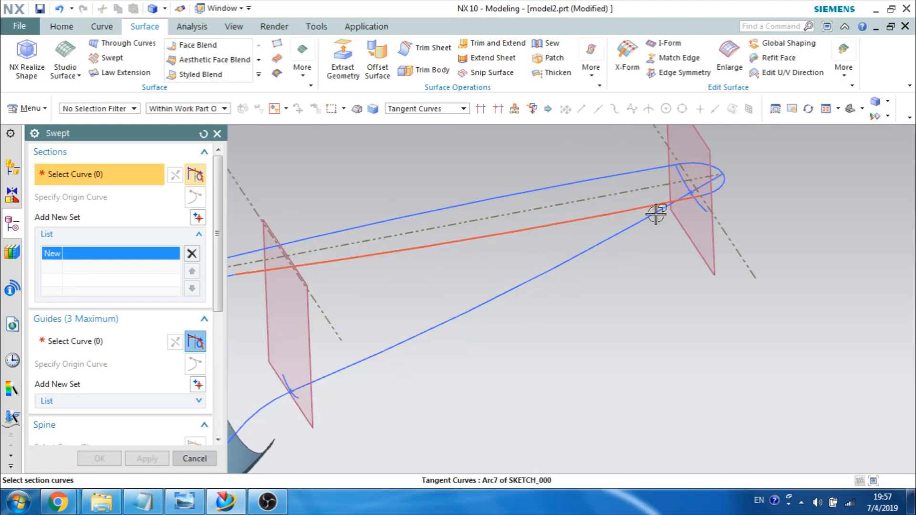
pyautogui.click(705, 208)
pyautogui.click(86, 341)
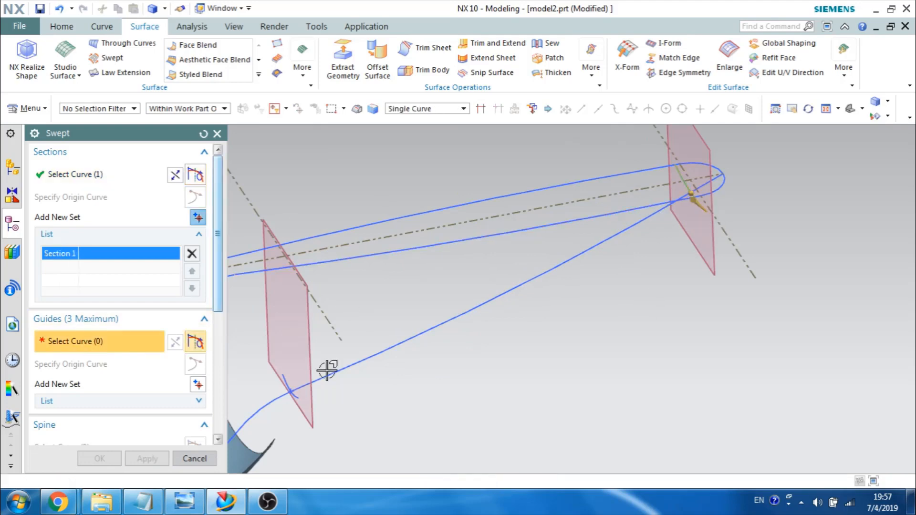
pyautogui.click(487, 300)
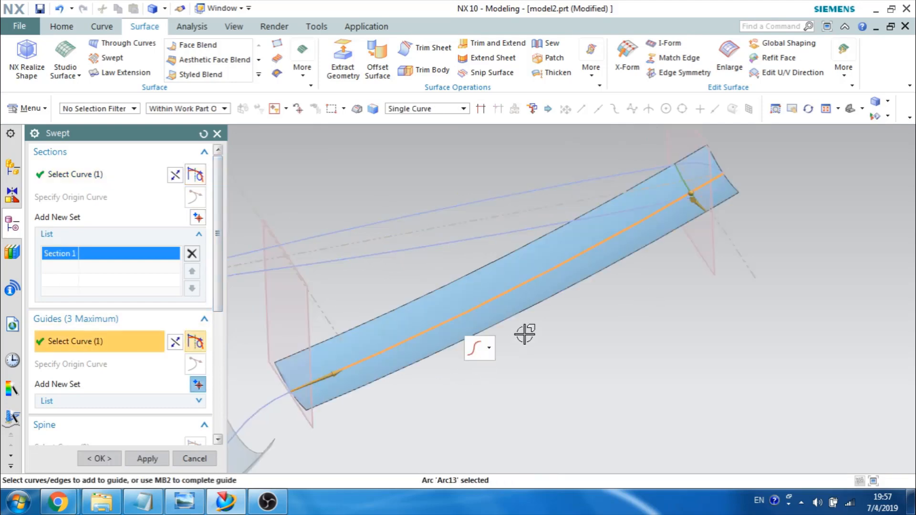
pyautogui.scroll(5, 525, 334)
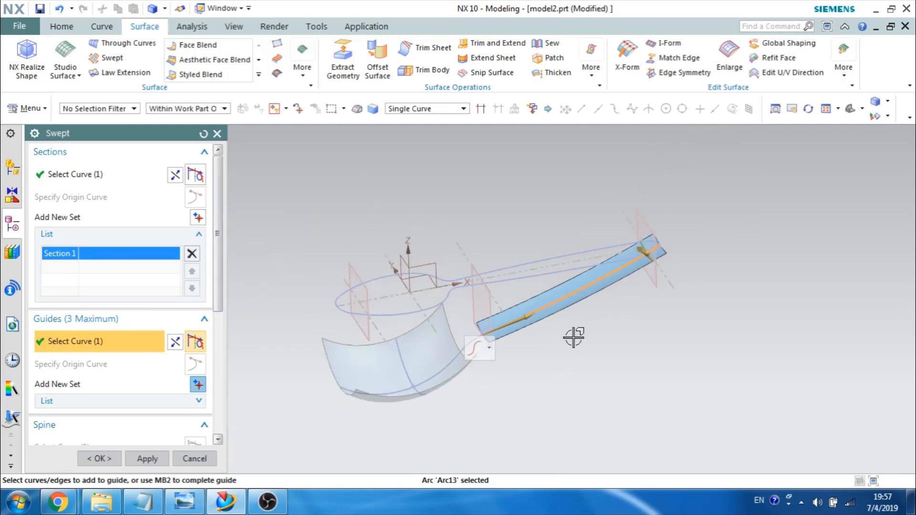
pyautogui.click(98, 458)
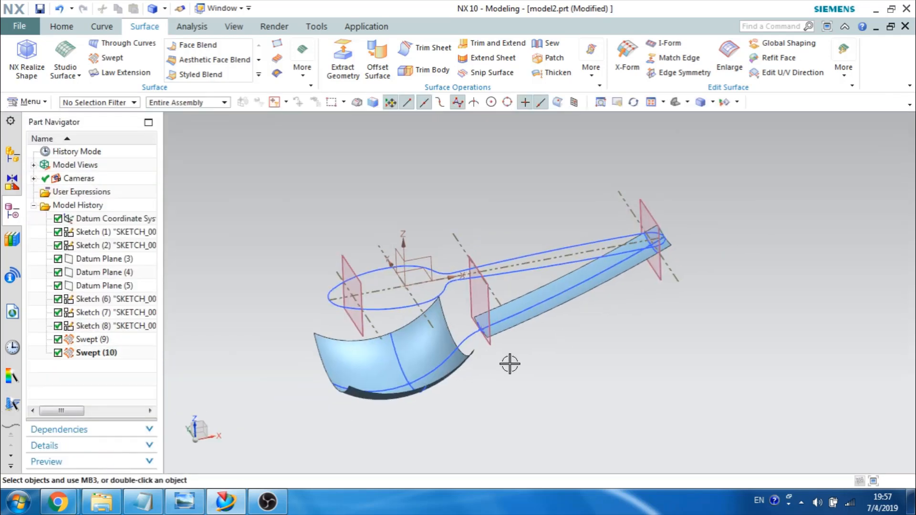
# Step: Hide the three datum planes at the bowl, the neck and the handle end
pyautogui.click(487, 297)
pyautogui.hotkey('ctrl', 'b')
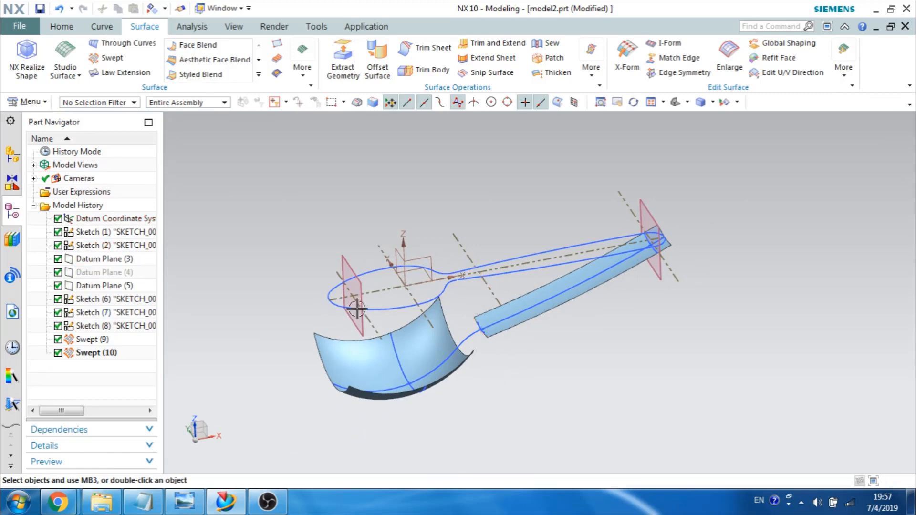
pyautogui.click(358, 328)
pyautogui.hotkey('ctrl', 'b')
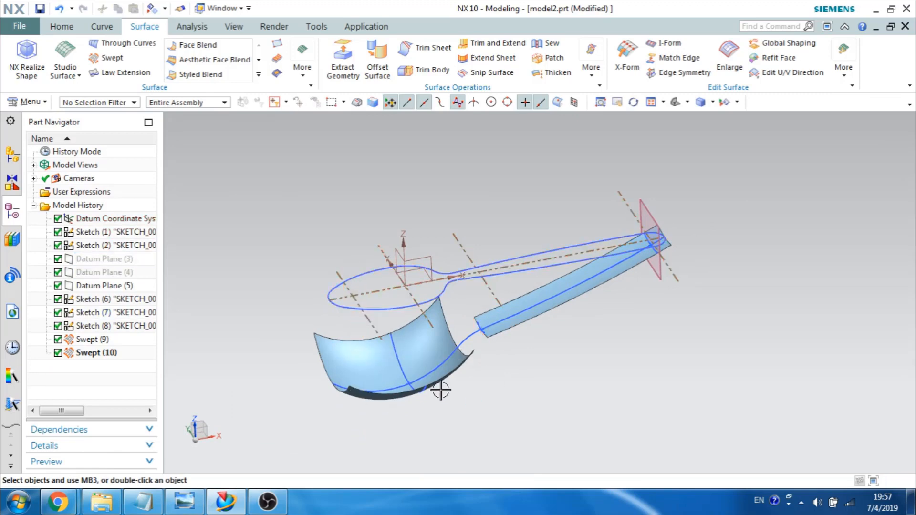
pyautogui.click(661, 268)
pyautogui.hotkey('ctrl', 'b')
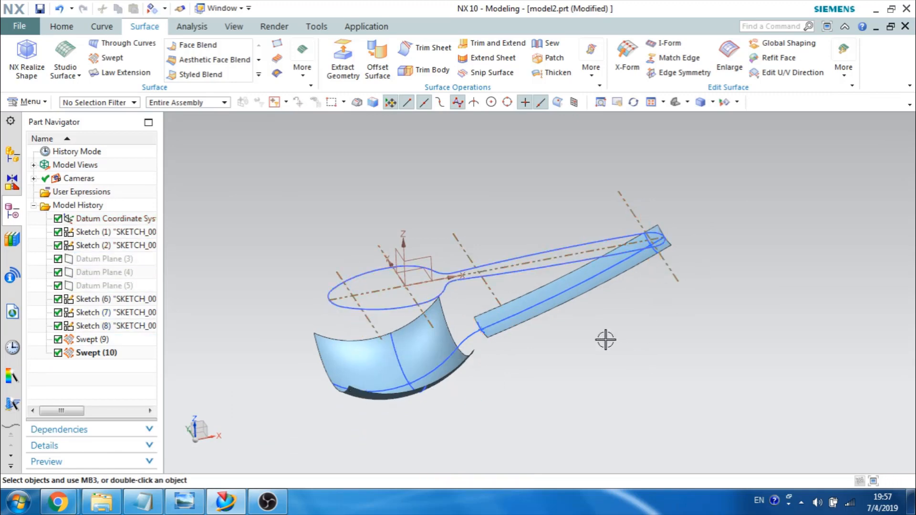
# Step: Start a Through Curves surface with the handle sheet's lower end edge as first section and the facing bowl edge as second section
pyautogui.keyDown('shift'); pyautogui.moveTo(606, 339); pyautogui.dragTo(654, 292, button='middle'); pyautogui.keyUp('shift')
pyautogui.scroll(5, 531, 291)
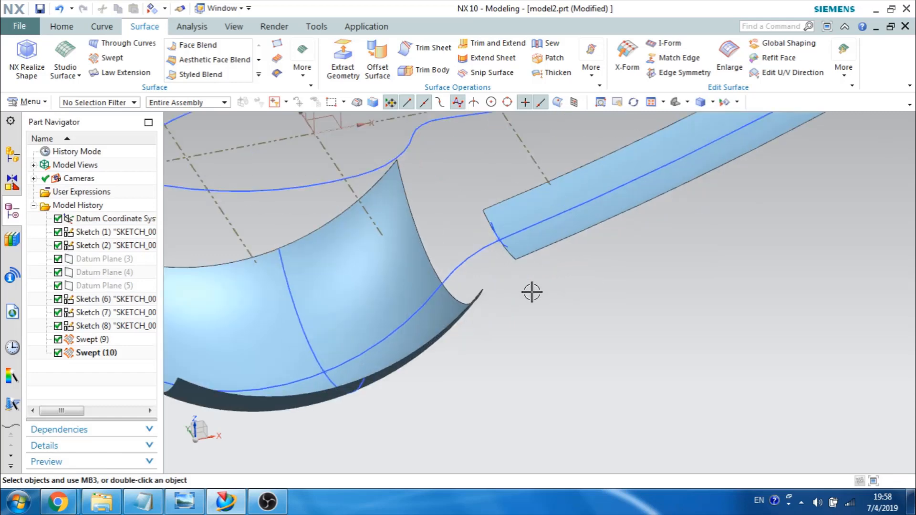
pyautogui.click(504, 258)
pyautogui.press('Escape')
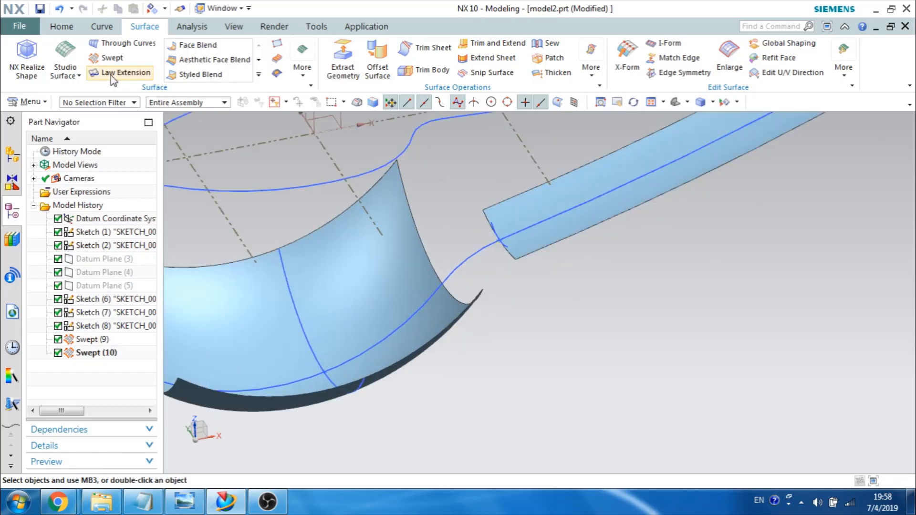
pyautogui.click(122, 43)
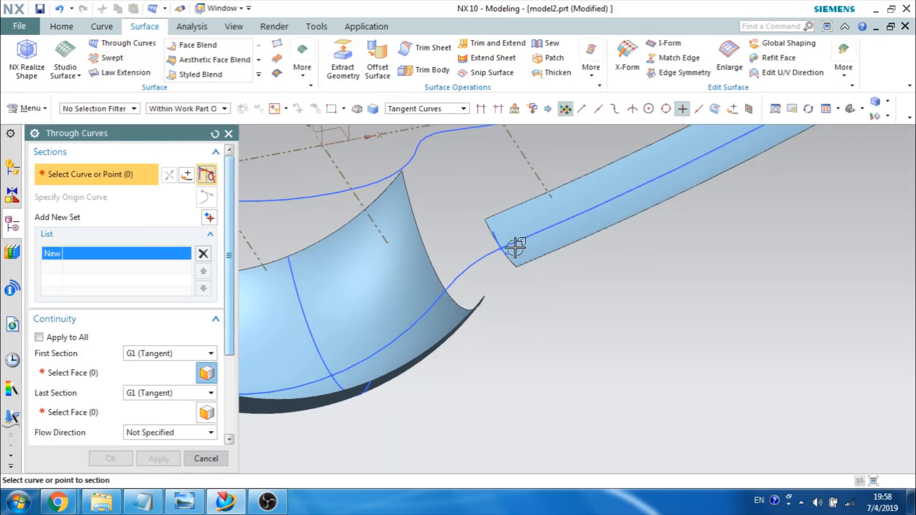
pyautogui.click(488, 228)
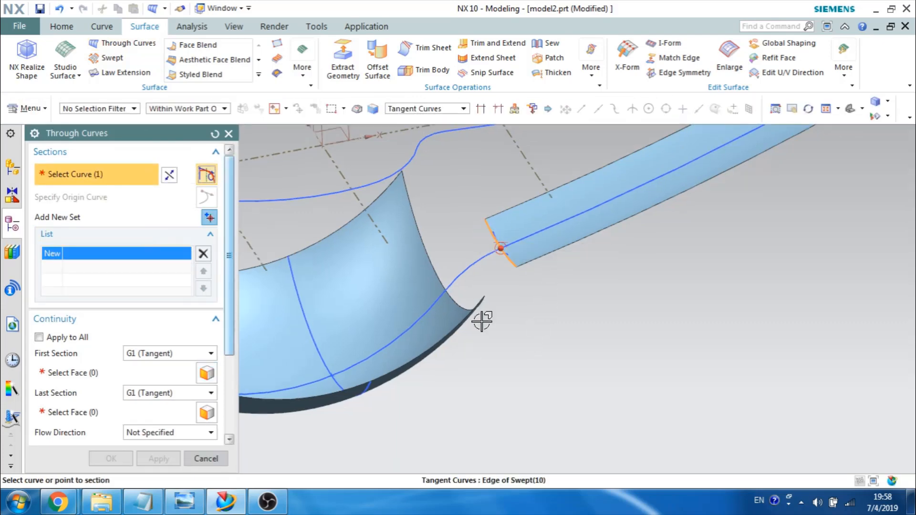
pyautogui.middleClick(510, 362)
pyautogui.click(402, 188)
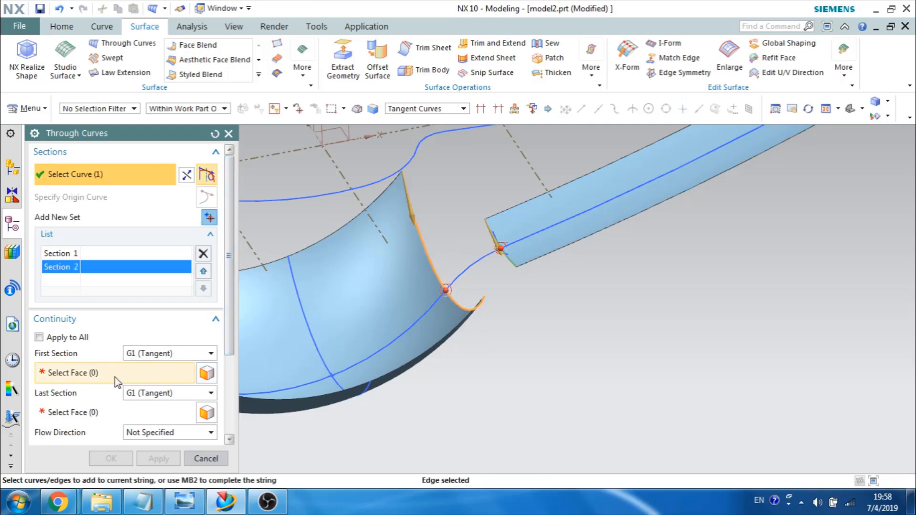
# Step: Apply G1 (Tangent) continuity to the handle face at the first section and the bowl face at the last section, and create the surface
pyautogui.click(152, 354)
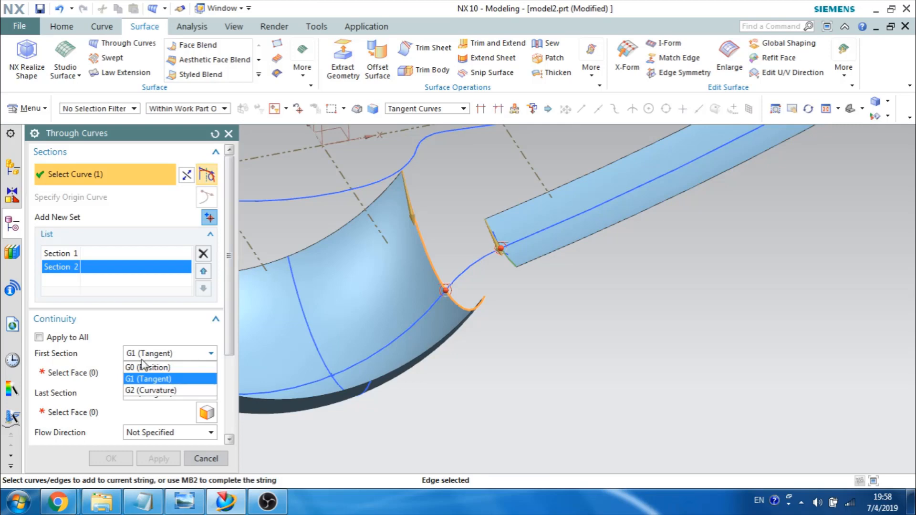
pyautogui.click(147, 379)
pyautogui.click(102, 377)
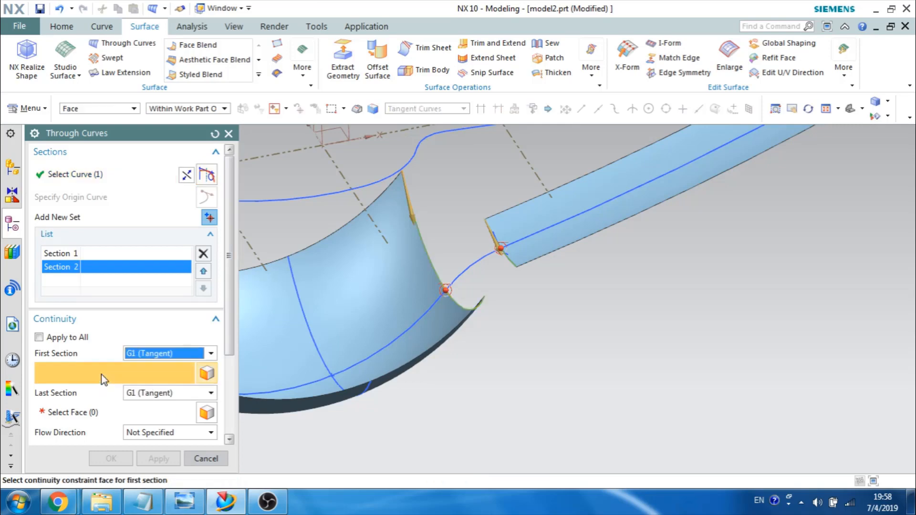
pyautogui.click(521, 253)
pyautogui.click(86, 413)
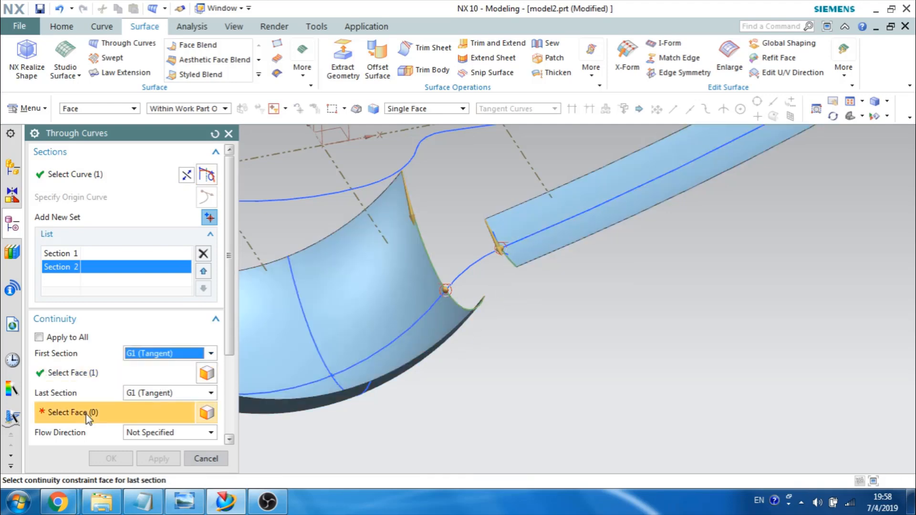
pyautogui.click(358, 330)
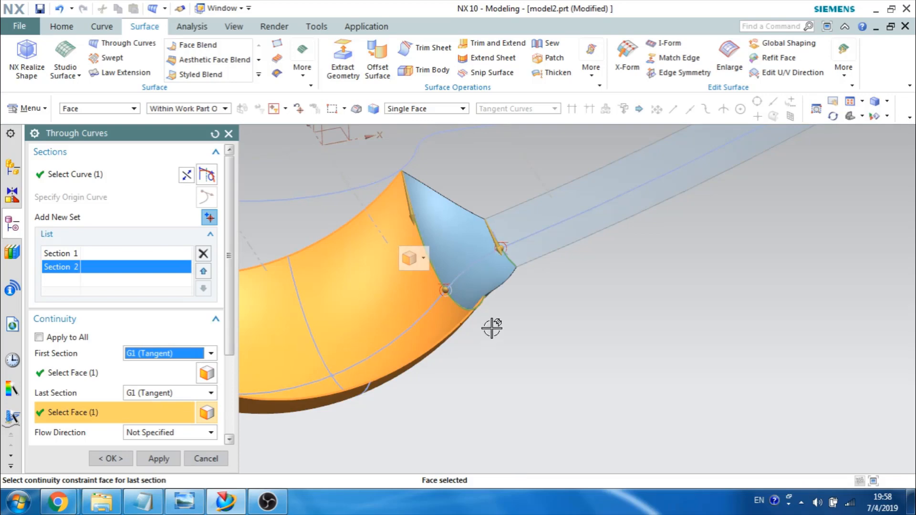
pyautogui.moveTo(491, 328); pyautogui.dragTo(474, 321, button='middle')
pyautogui.scroll(4, 479, 281)
pyautogui.scroll(-5, 479, 280)
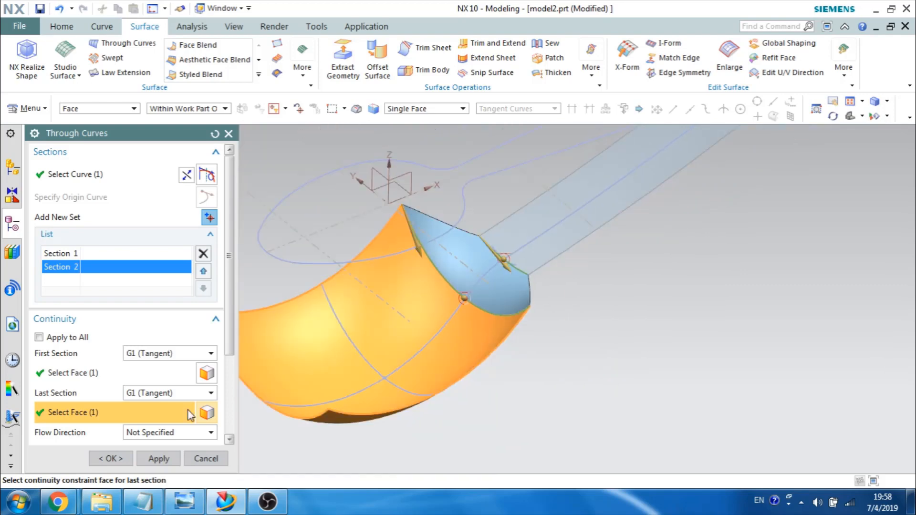
pyautogui.scroll(-3, 119, 432)
pyautogui.scroll(1, 118, 434)
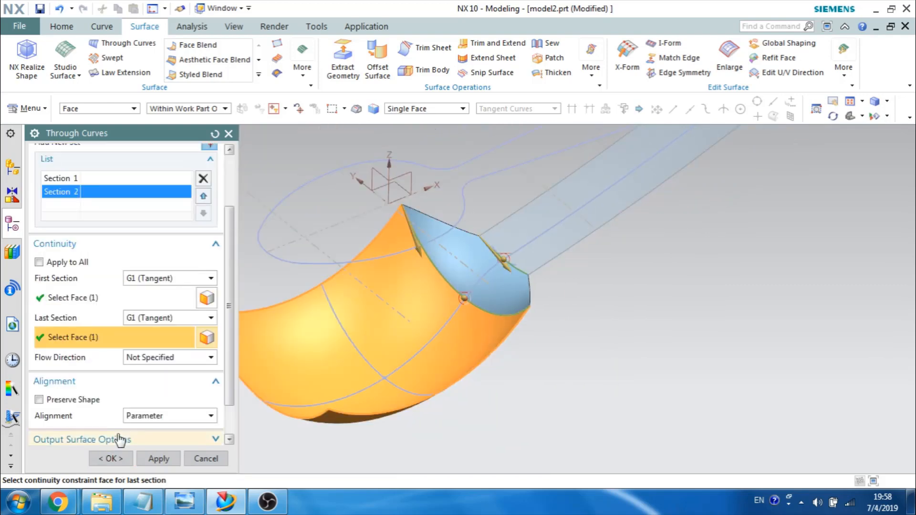
pyautogui.click(115, 458)
# Step: Sew the sheets together with the bowl as target and the transition and handle surfaces as tools
pyautogui.scroll(1, 500, 277)
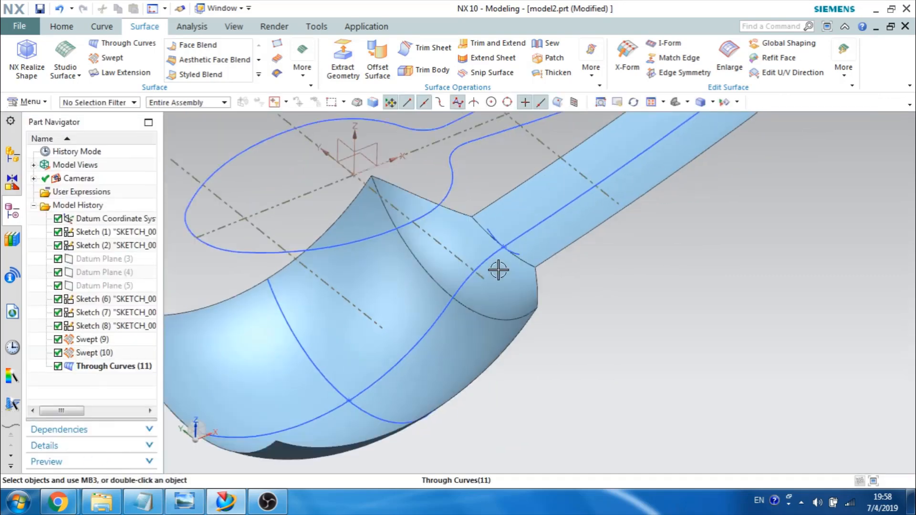
pyautogui.scroll(-2, 501, 277)
pyautogui.moveTo(545, 316)
pyautogui.keyDown('shift'); pyautogui.mouseDown(button='middle')
pyautogui.moveTo(549, 360)
pyautogui.moveTo(530, 319)
pyautogui.mouseUp(button='middle'); pyautogui.keyUp('shift')
pyautogui.scroll(-1, 549, 360)
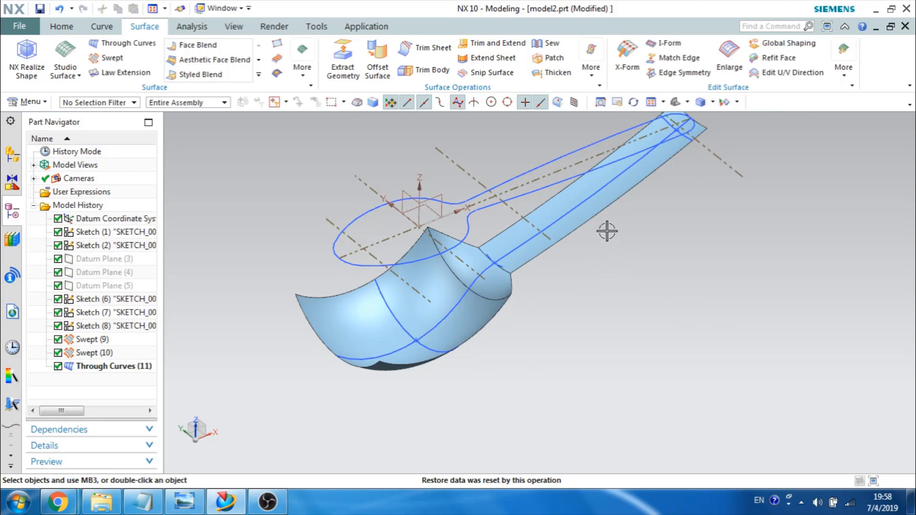
pyautogui.click(548, 43)
pyautogui.click(419, 311)
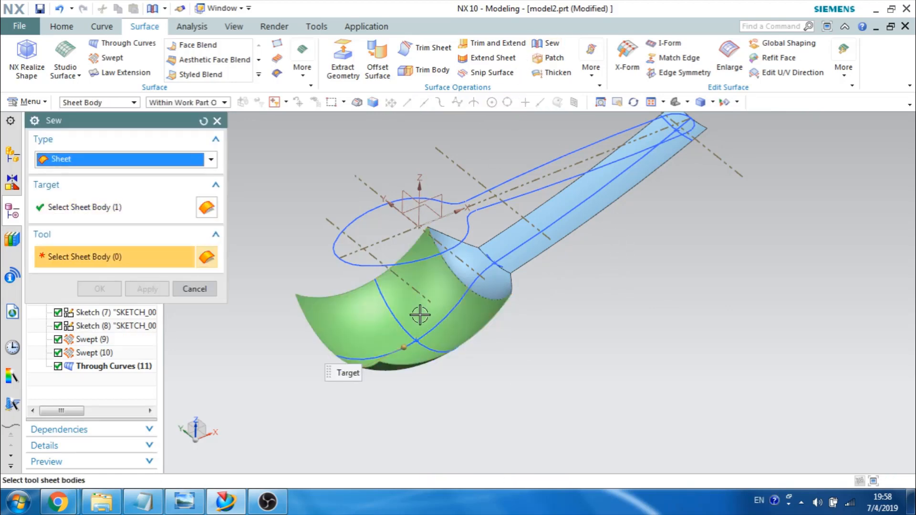
pyautogui.scroll(-3, 419, 311)
pyautogui.moveTo(340, 198); pyautogui.dragTo(497, 328)
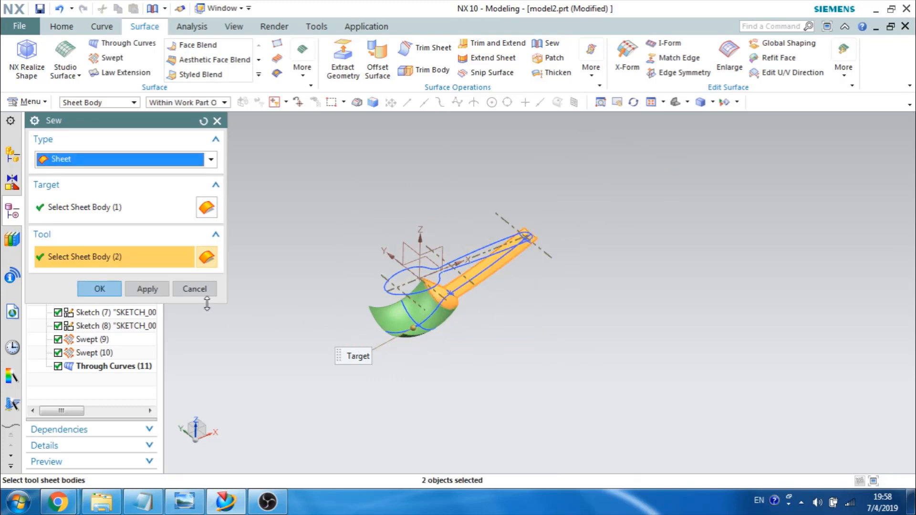
pyautogui.click(99, 289)
# Step: Start a Project Curve with the closed spoon outline as the curves and the bowl, transition and handle faces as projection targets
pyautogui.scroll(5, 451, 319)
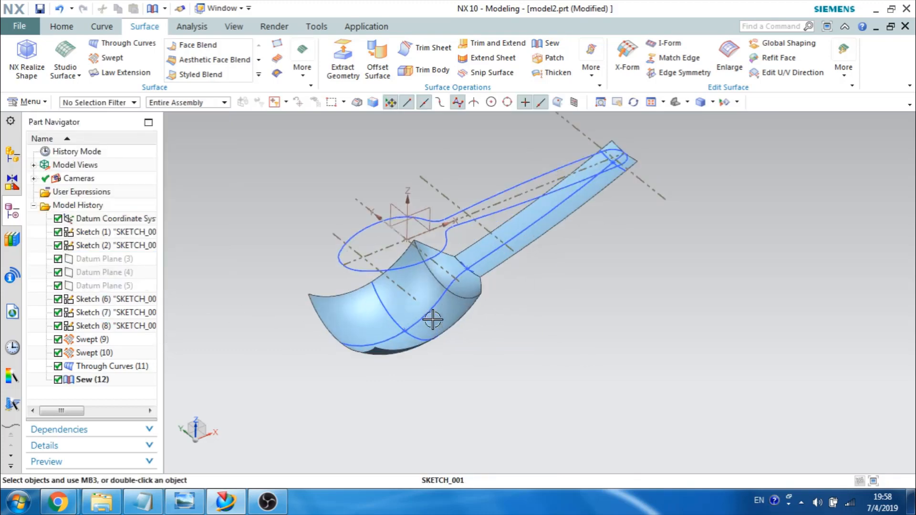
pyautogui.hotkey('ctrl', 'f')
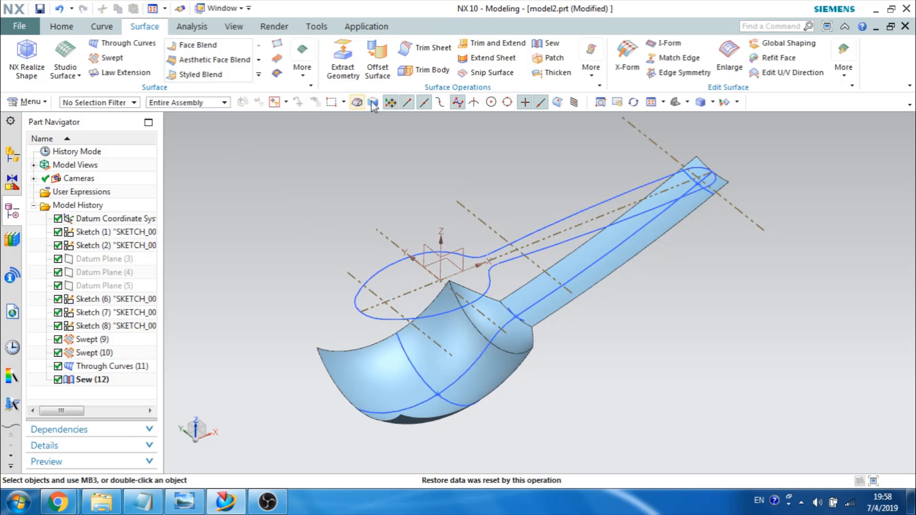
pyautogui.click(101, 26)
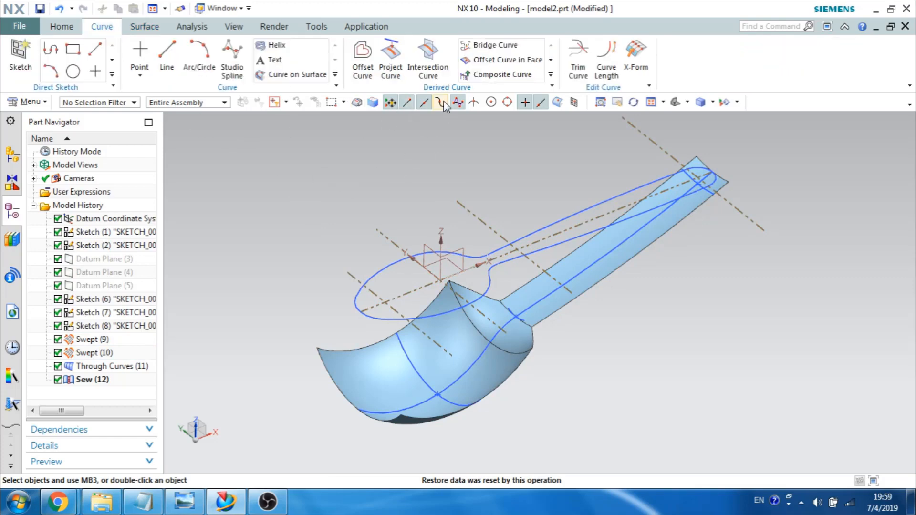
pyautogui.click(391, 60)
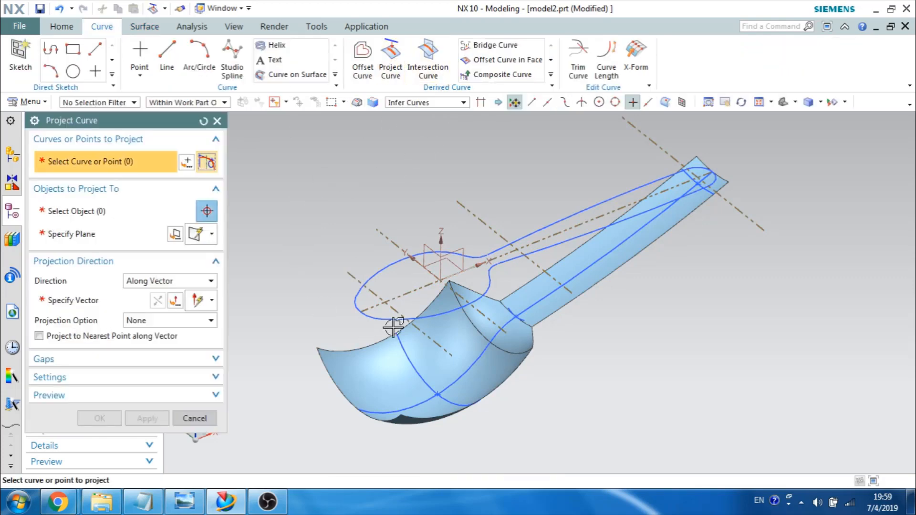
pyautogui.click(392, 319)
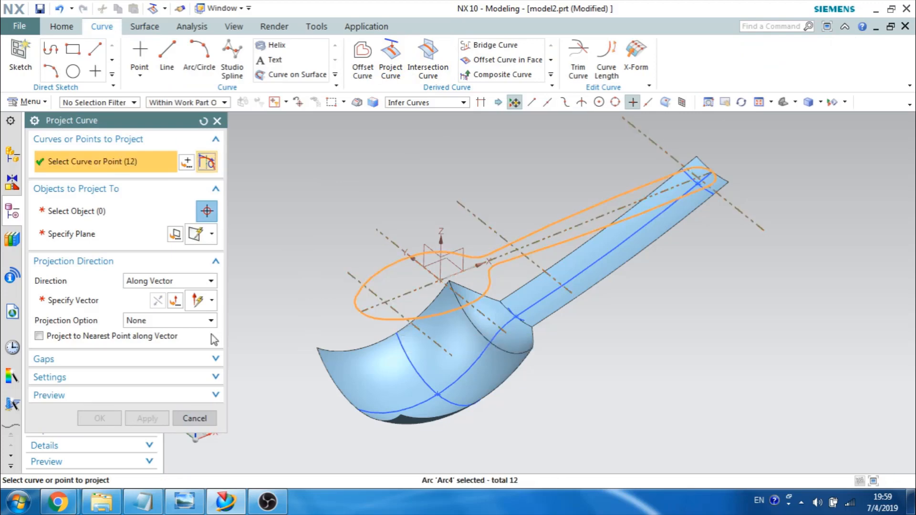
pyautogui.click(106, 211)
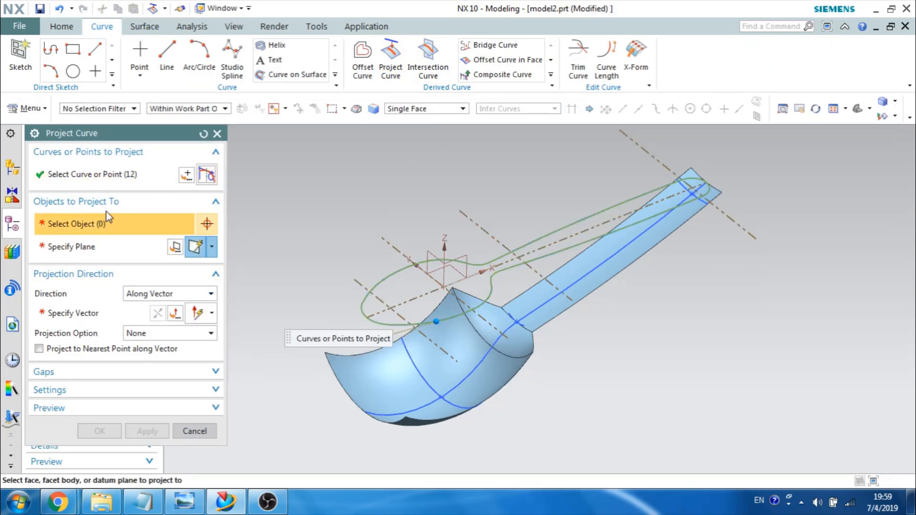
pyautogui.click(376, 384)
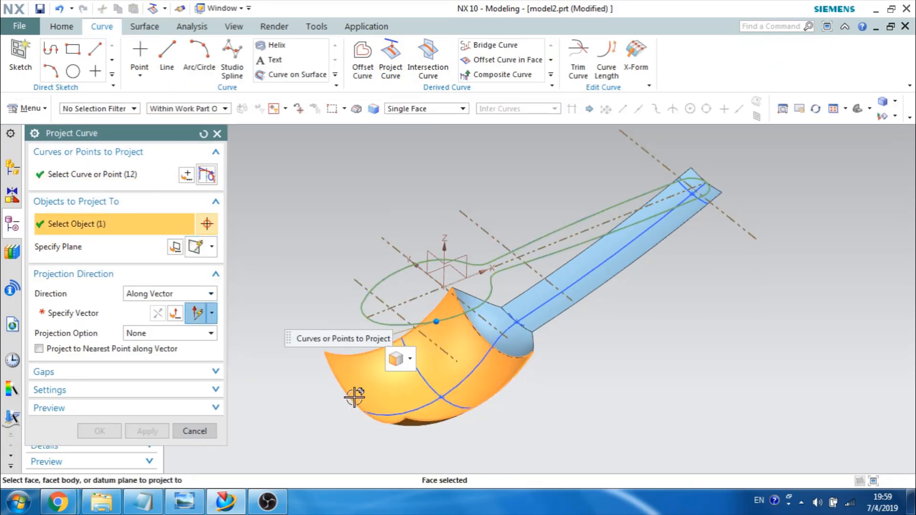
pyautogui.click(489, 320)
pyautogui.click(522, 313)
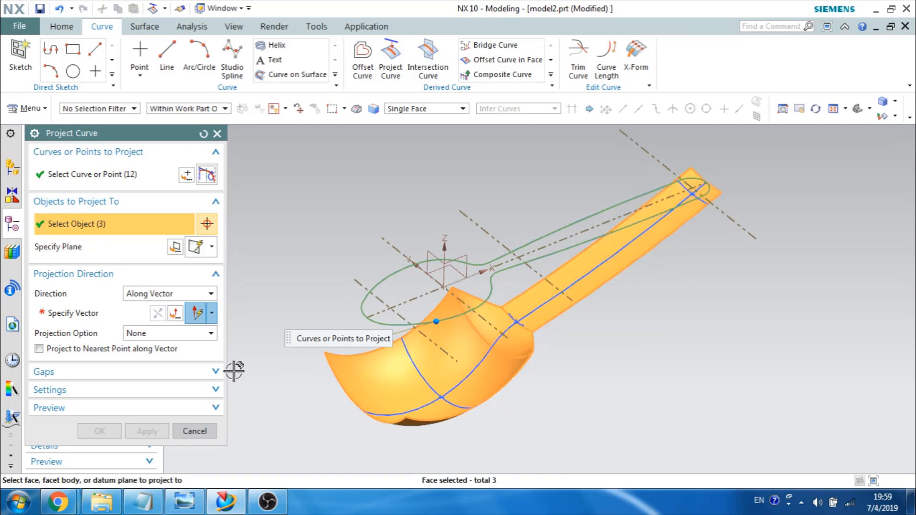
# Step: Set the projection direction along the Z-axis, pointing down through the surfaces, and create the projected outline
pyautogui.click(85, 315)
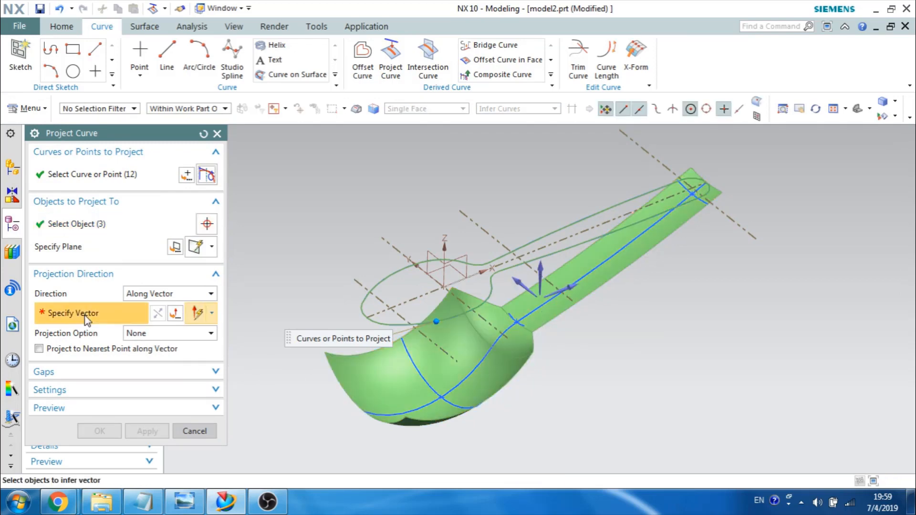
pyautogui.click(541, 274)
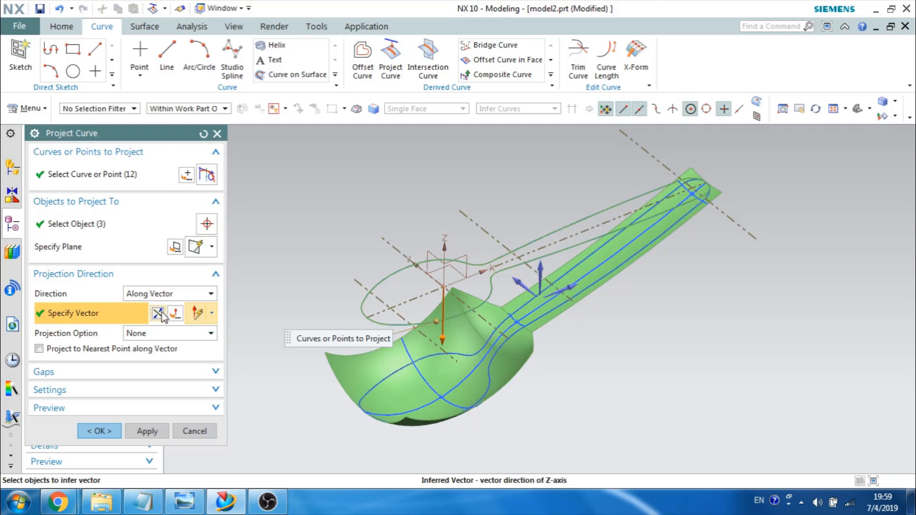
pyautogui.scroll(4, 446, 394)
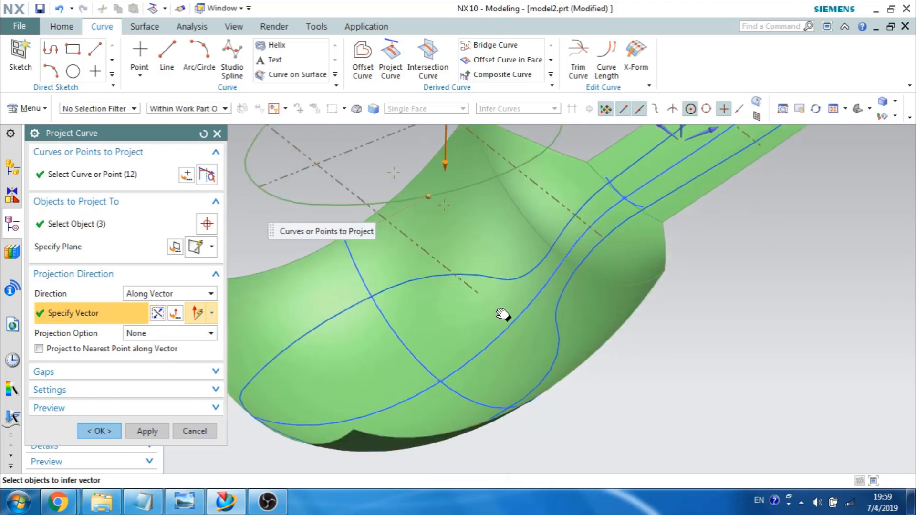
pyautogui.scroll(-4, 501, 313)
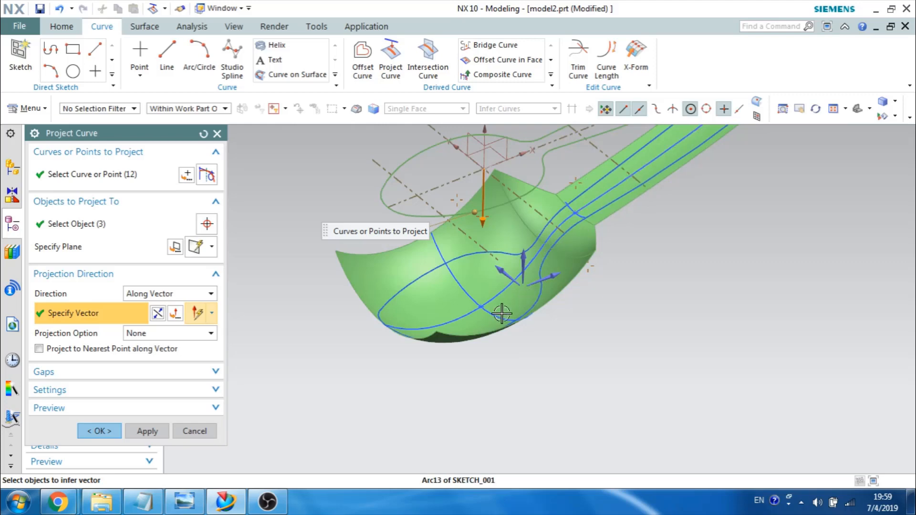
pyautogui.moveTo(502, 313); pyautogui.dragTo(363, 356, button='middle')
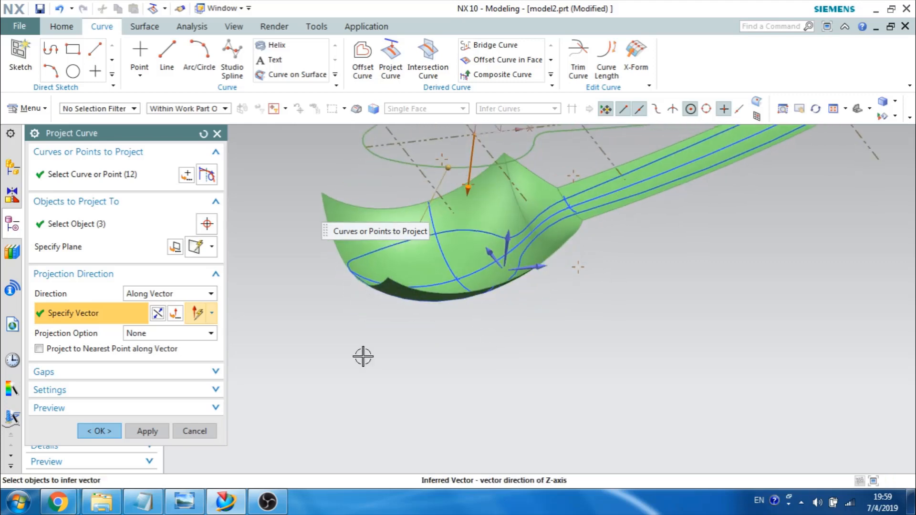
pyautogui.click(95, 432)
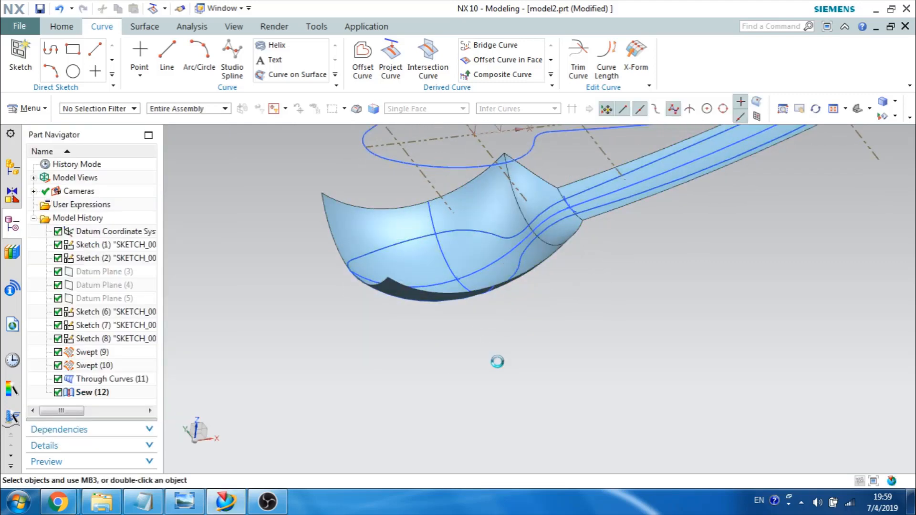
# Step: Hide the flat outline sketch and the side profile sketch, Sketch (1) and Sketch (2)
pyautogui.hotkey('ctrl', 'f')
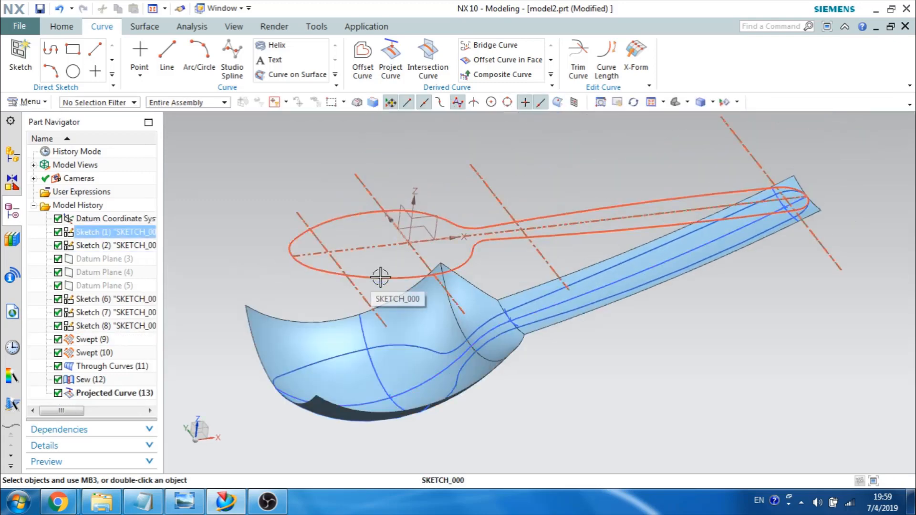
pyautogui.click(109, 245)
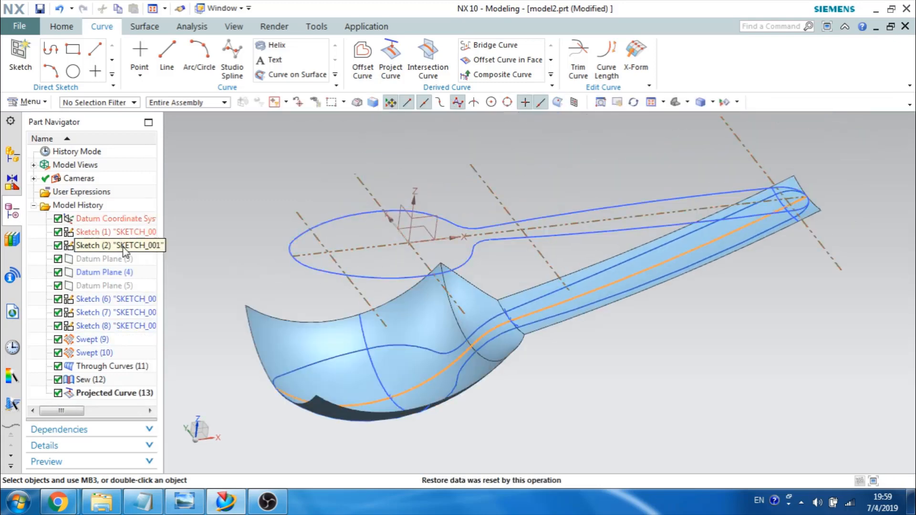
pyautogui.keyDown('ctrl'); pyautogui.click(112, 232); pyautogui.keyUp('ctrl')
pyautogui.rightClick(113, 231)
pyautogui.click(152, 153)
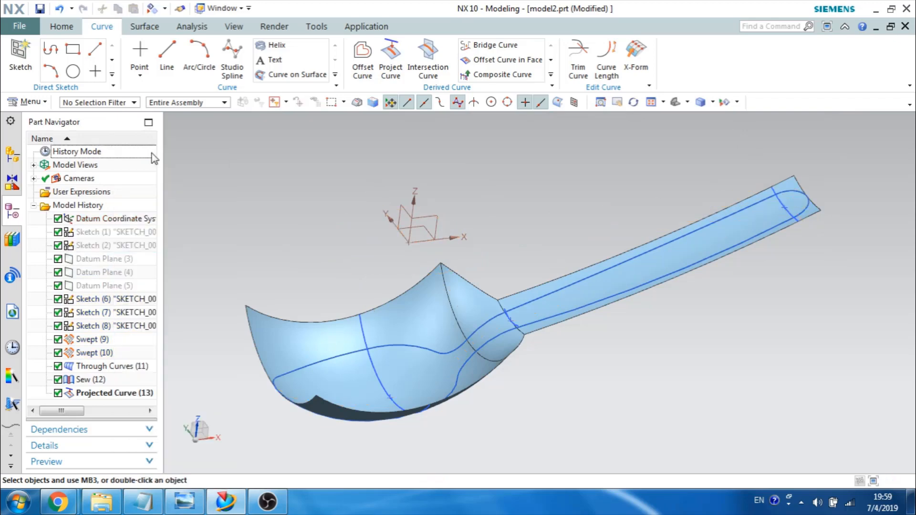
# Step: Hide the three cross-section sketches, Sketch (6), Sketch (7) and Sketch (8)
pyautogui.click(115, 300)
pyautogui.keyDown('shift'); pyautogui.click(115, 328); pyautogui.keyUp('shift')
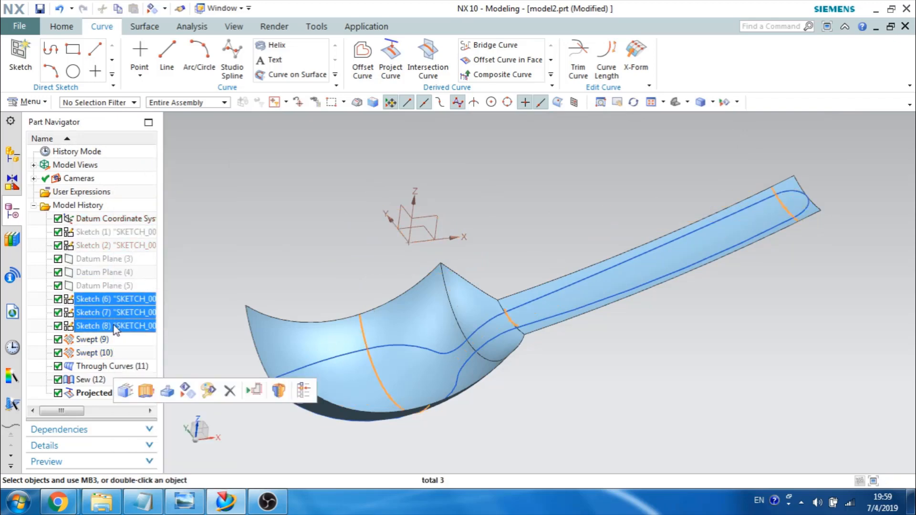
pyautogui.rightClick(114, 330)
pyautogui.click(131, 8)
pyautogui.moveTo(307, 286)
pyautogui.mouseDown(button='middle')
pyautogui.moveTo(316, 251)
pyautogui.moveTo(325, 268)
pyautogui.mouseUp(button='middle')
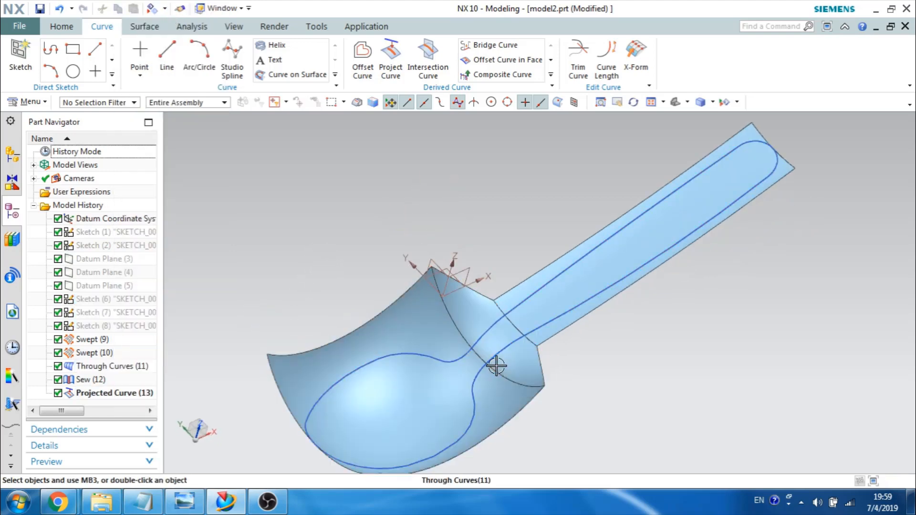
pyautogui.moveTo(496, 366); pyautogui.dragTo(604, 373, button='middle')
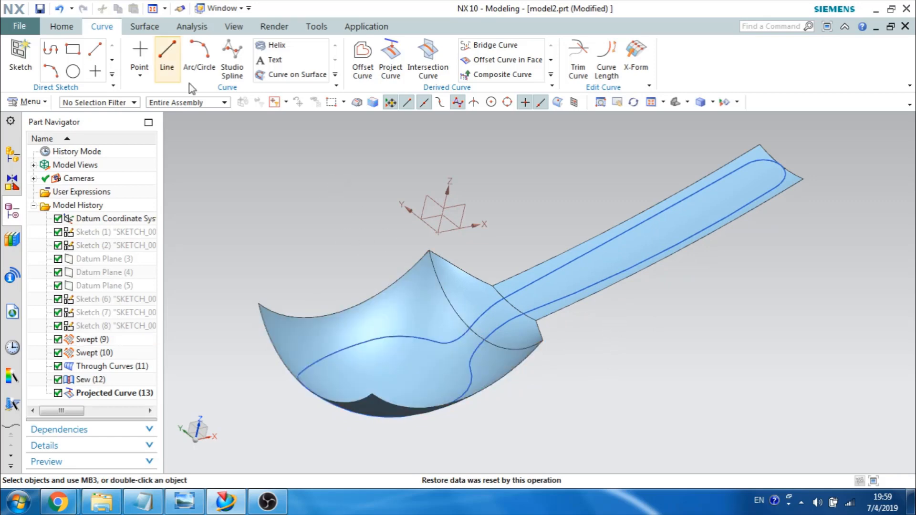
# Step: Trim the sewn spoon sheet with the projected outline as boundary, discarding the bowl region picked outside the outline
pyautogui.click(143, 27)
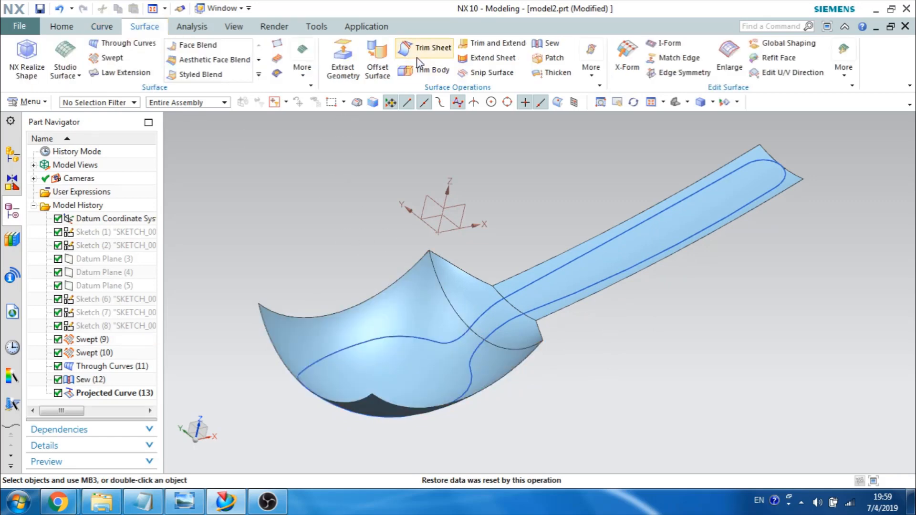
pyautogui.click(431, 47)
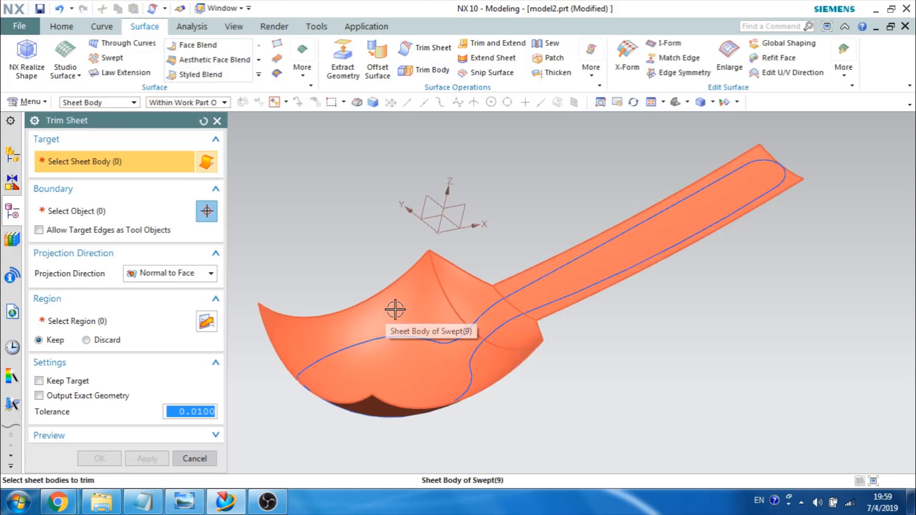
pyautogui.click(395, 310)
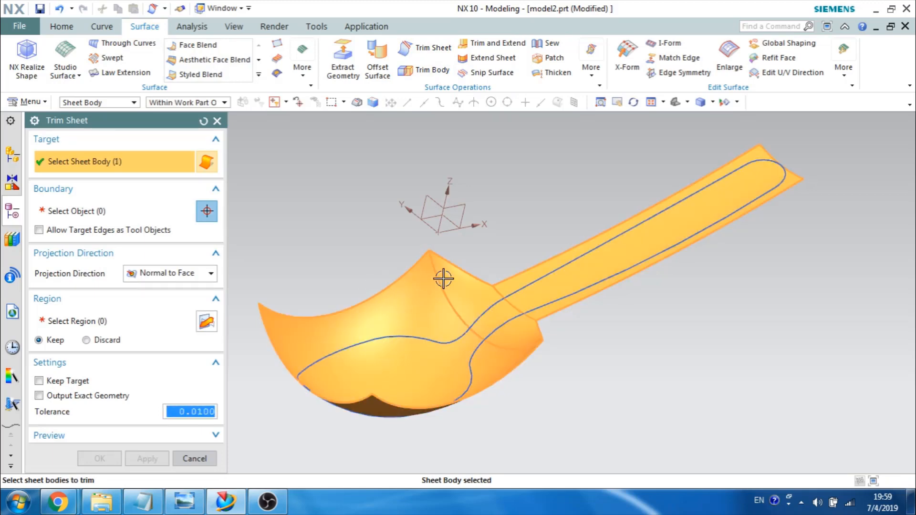
pyautogui.click(106, 340)
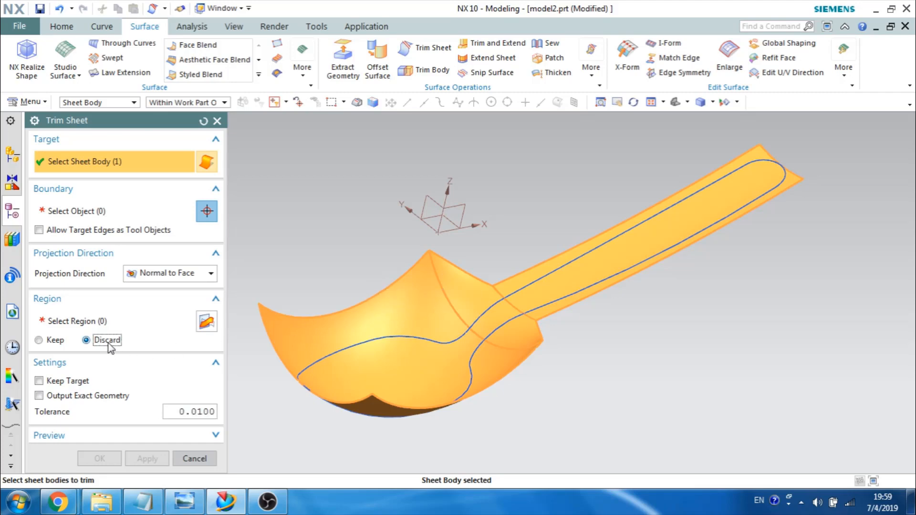
pyautogui.click(98, 212)
pyautogui.click(350, 352)
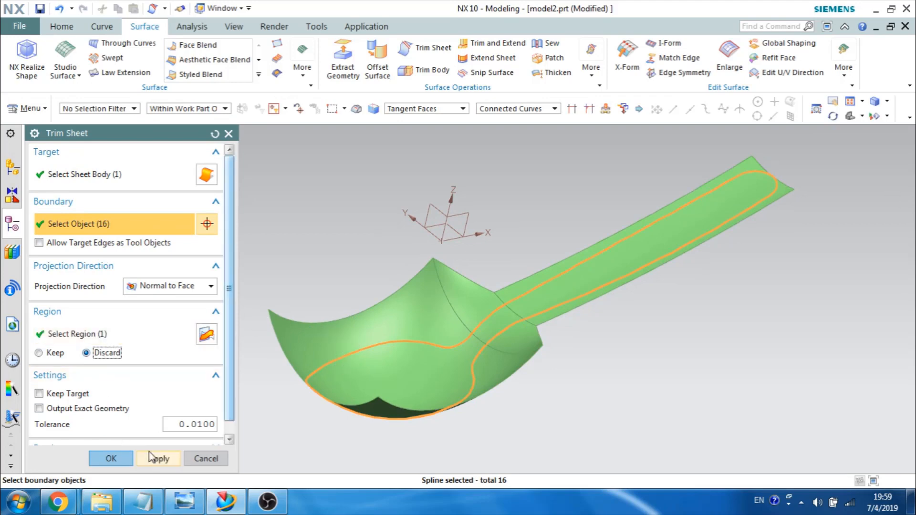
pyautogui.click(125, 460)
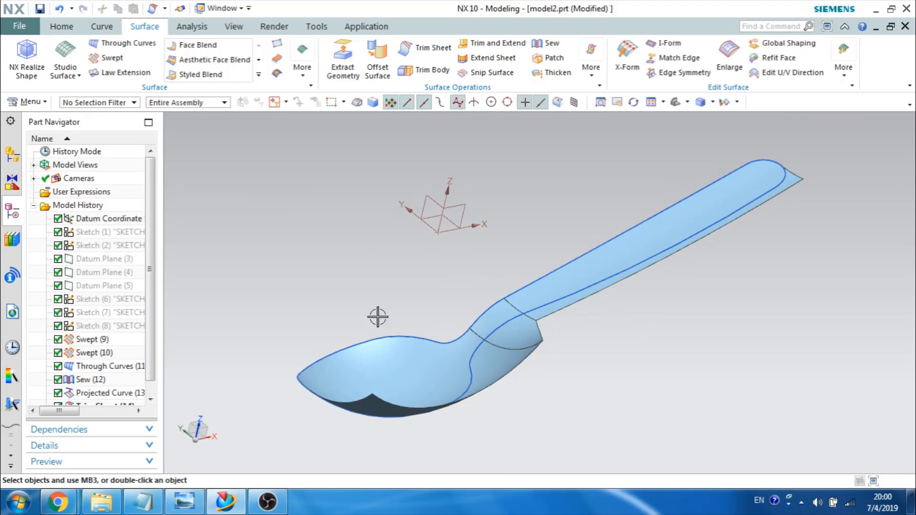
# Step: Trim the remaining excess from the spoon sheet with the projected outline as boundary, keeping the region picked inside the bowl
pyautogui.click(427, 50)
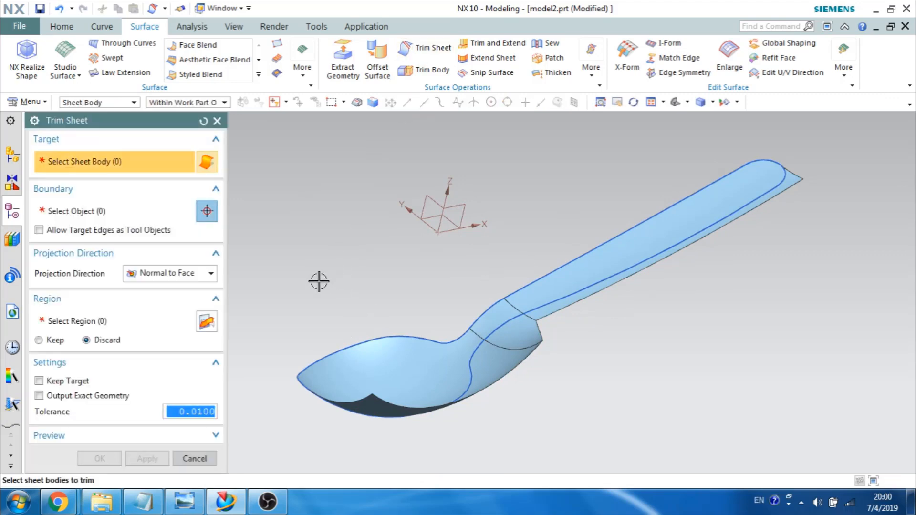
pyautogui.click(360, 364)
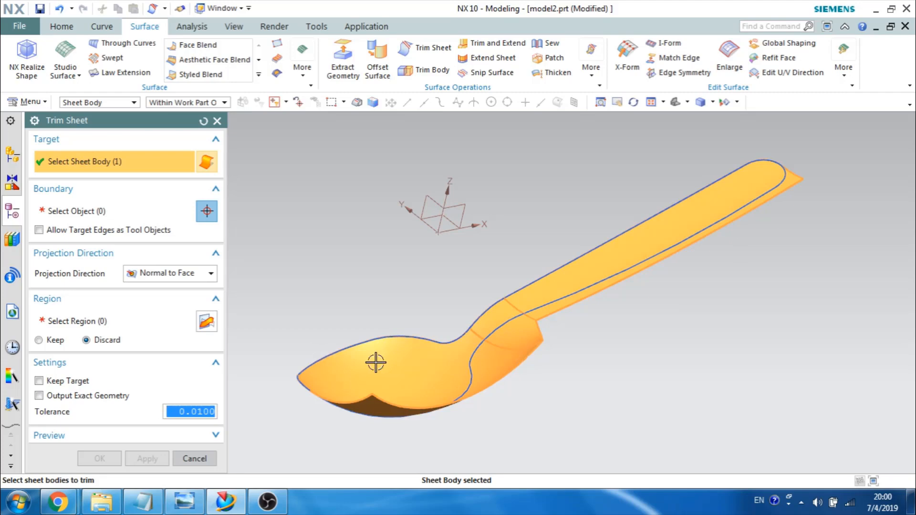
pyautogui.click(55, 340)
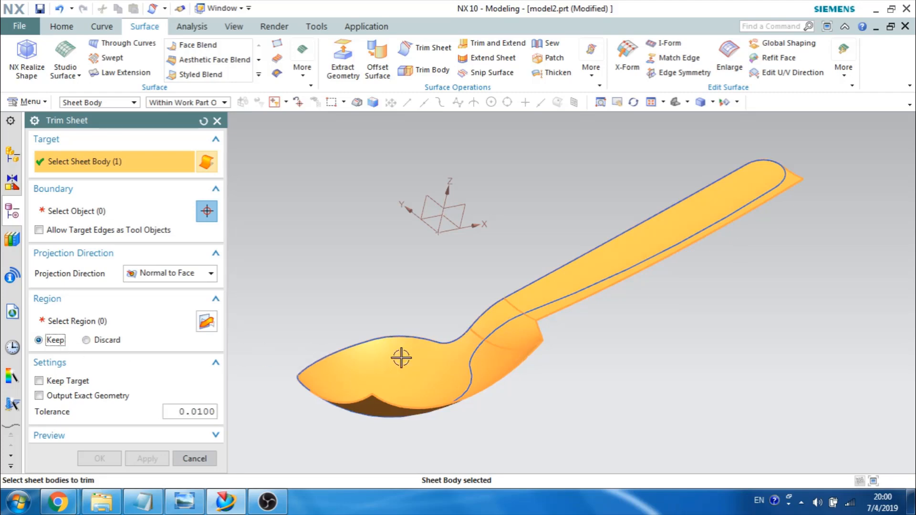
pyautogui.click(91, 212)
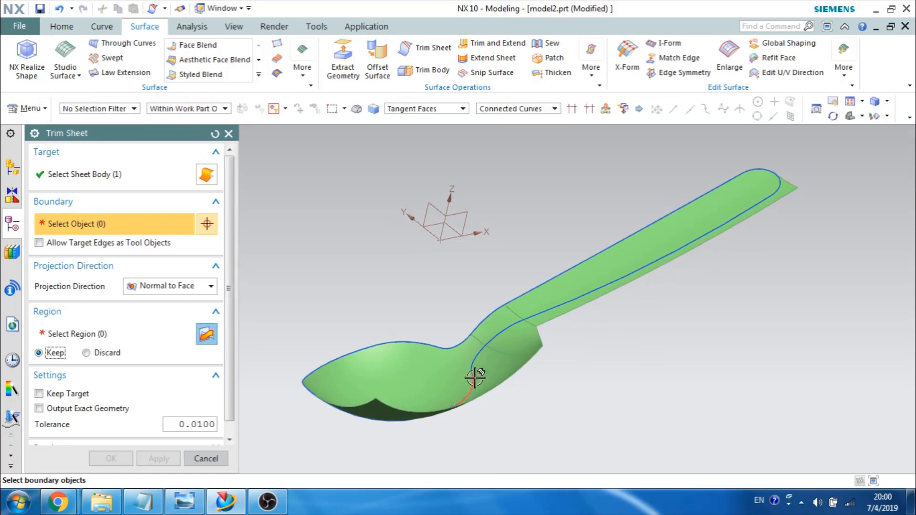
pyautogui.click(474, 374)
pyautogui.click(474, 374)
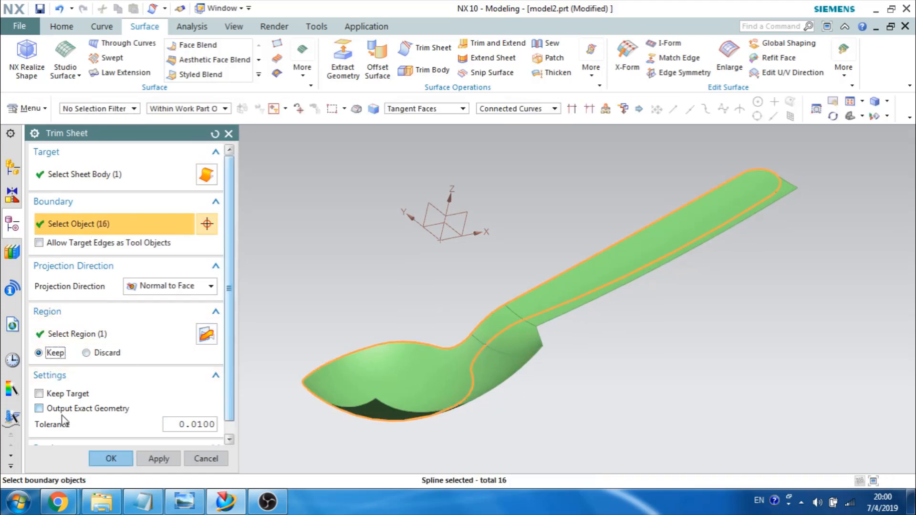
pyautogui.click(111, 458)
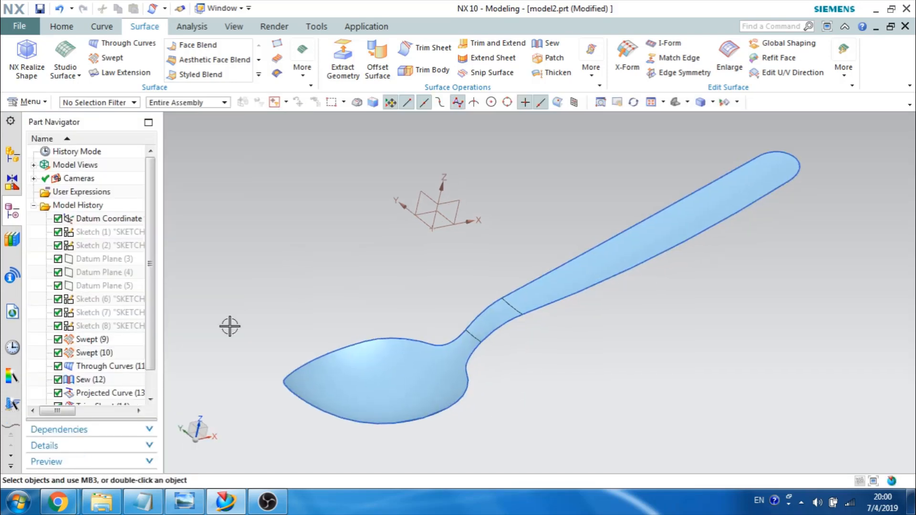
# Step: Hide the datum coordinate system and thicken all three spoon faces with Offset 1 at 1 mm and Offset 2 at 0 mm
pyautogui.click(418, 215)
pyautogui.hotkey('ctrl', 'b')
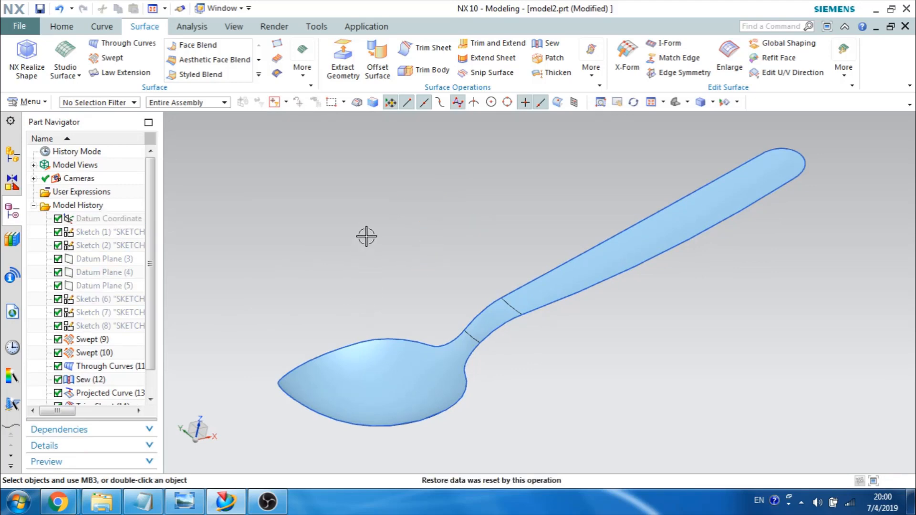
pyautogui.click(302, 69)
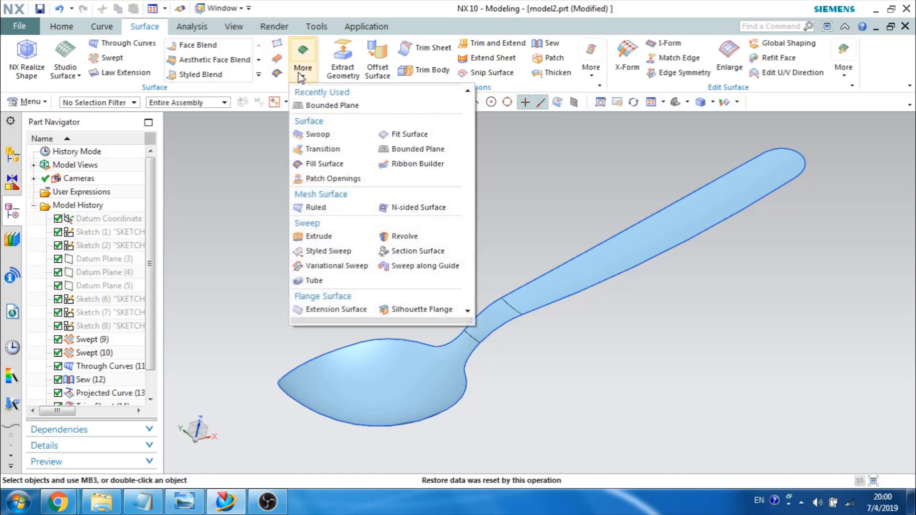
pyautogui.click(62, 26)
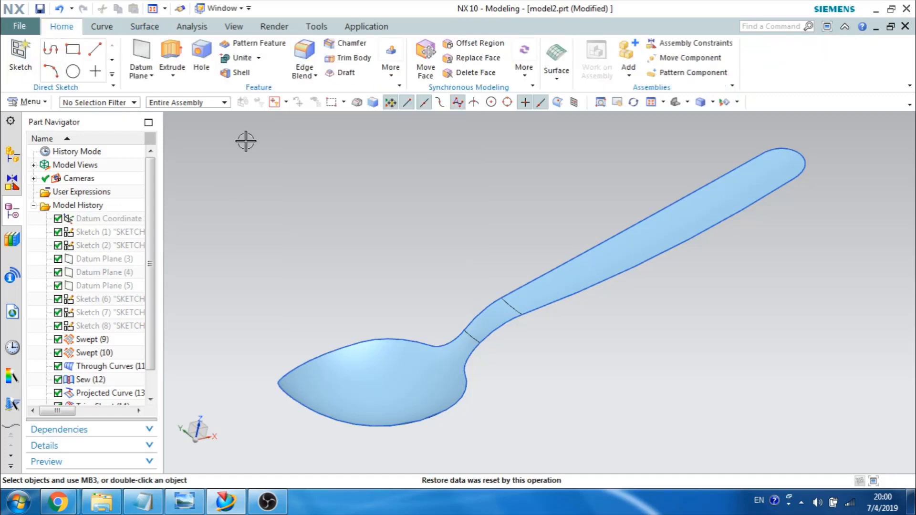
pyautogui.click(390, 80)
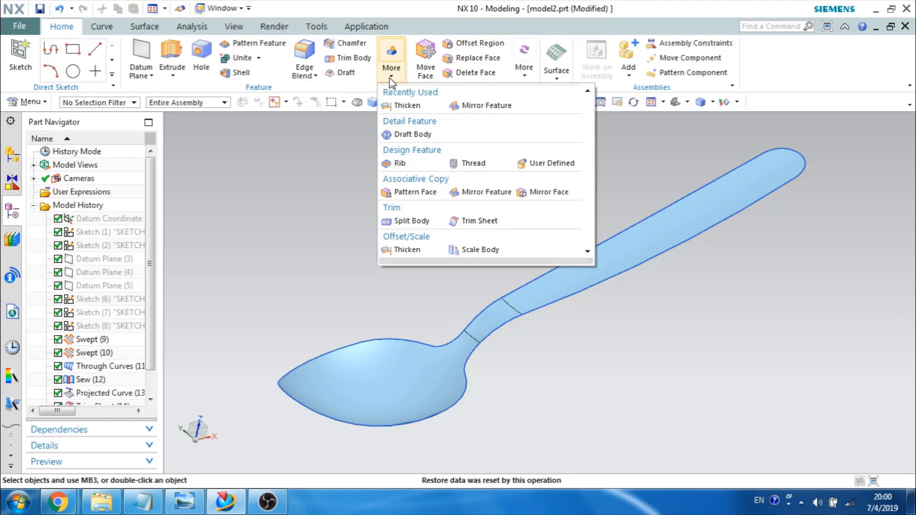
pyautogui.click(400, 250)
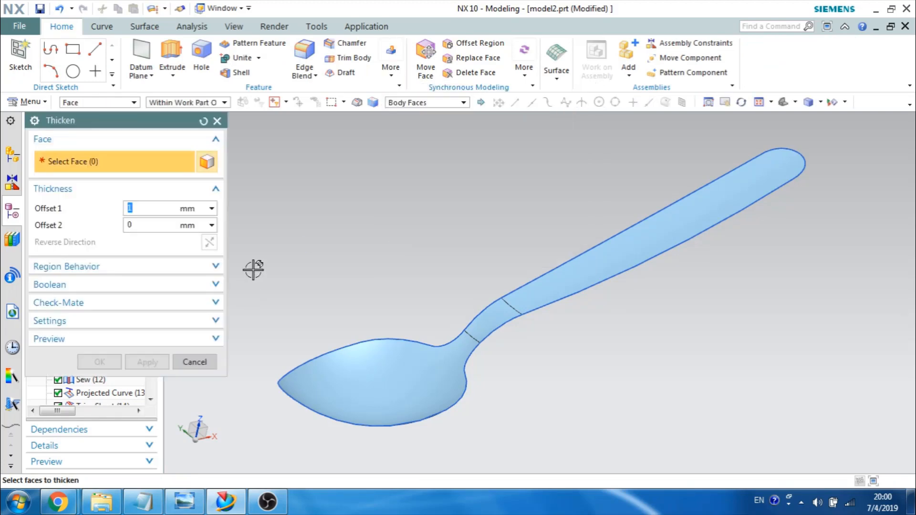
pyautogui.click(424, 356)
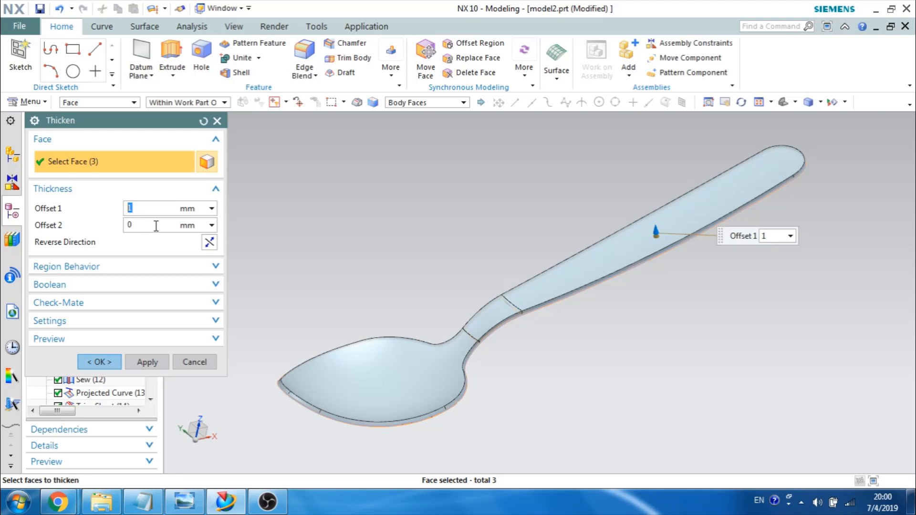
pyautogui.click(105, 364)
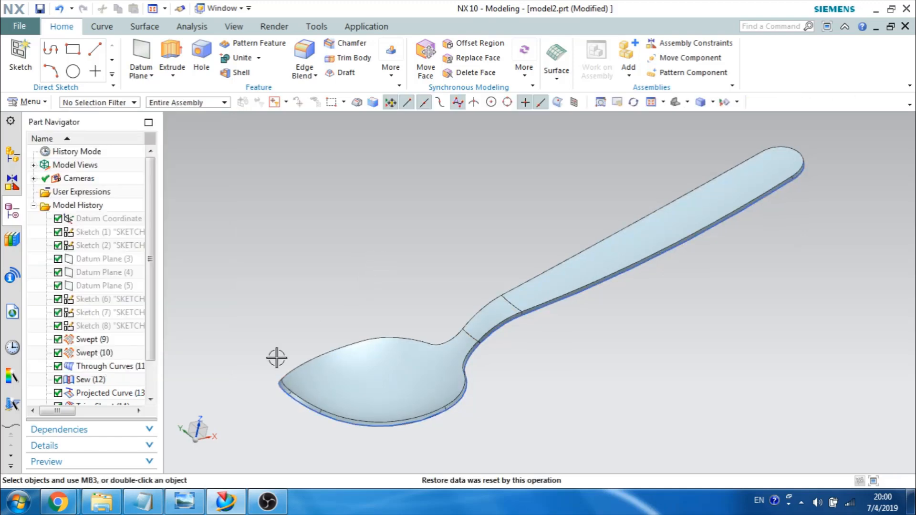